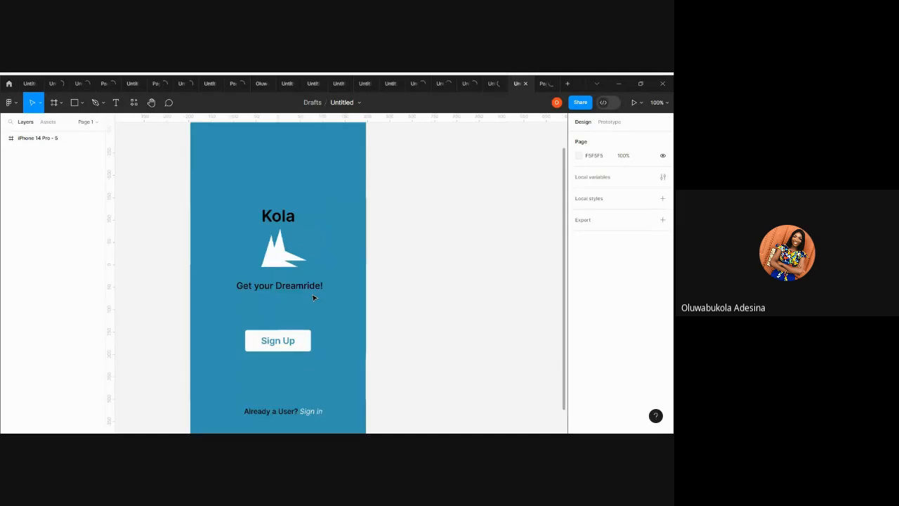
{"action": "scroll", "coordinate": [314, 296], "scroll_direction": "left", "scroll_amount": 2}
{"action": "scroll", "coordinate": [313, 295], "scroll_direction": "down", "scroll_amount": 2}
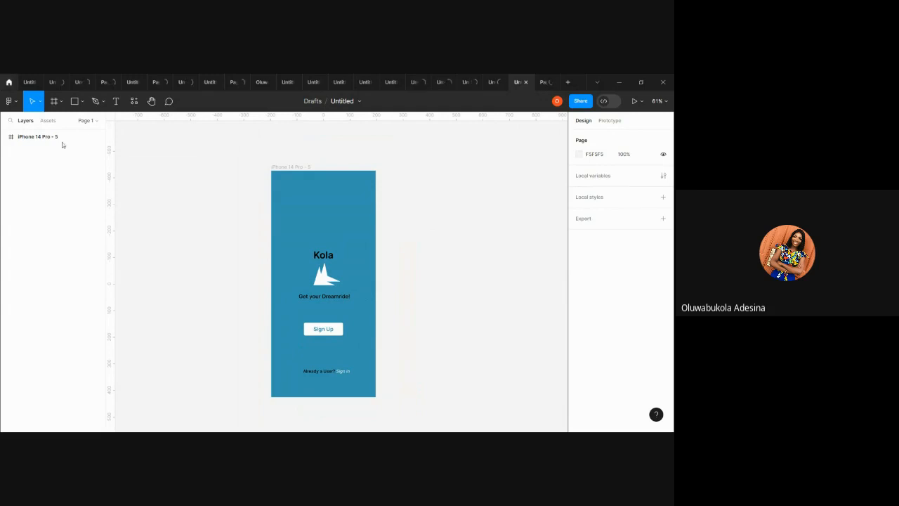
{"action": "left_click", "coordinate": [569, 81]}
{"action": "mouse_move", "coordinate": [508, 82]}
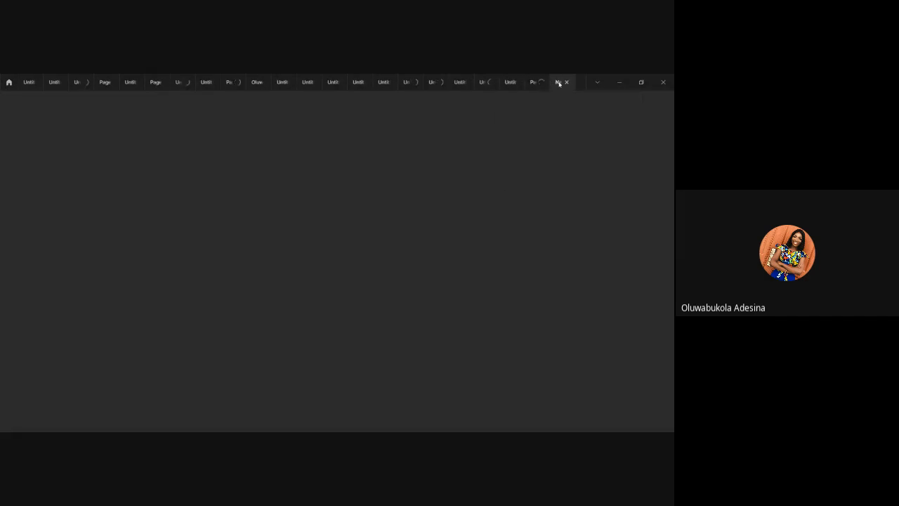
{"action": "left_click", "coordinate": [510, 82]}
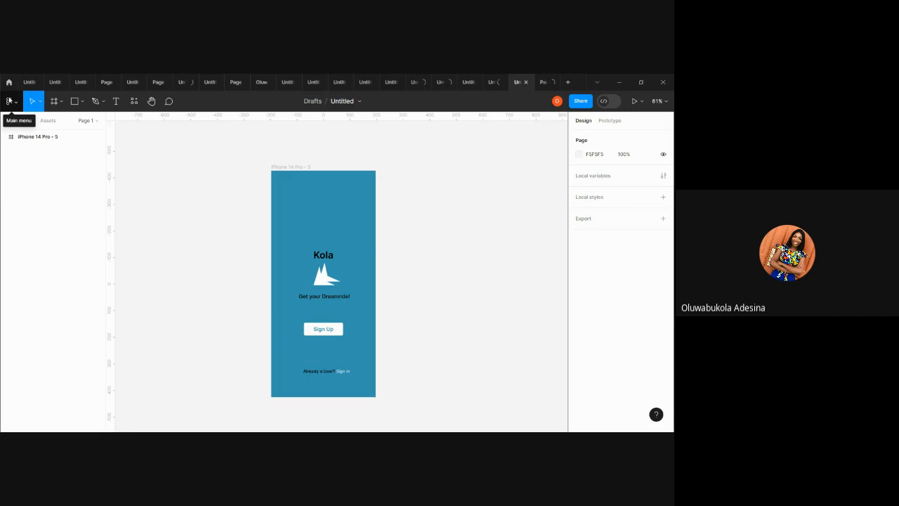
Examine the commands available in the main menu, including the file, object, vector, widget, preference and help entries.
{"action": "left_click", "coordinate": [14, 103]}
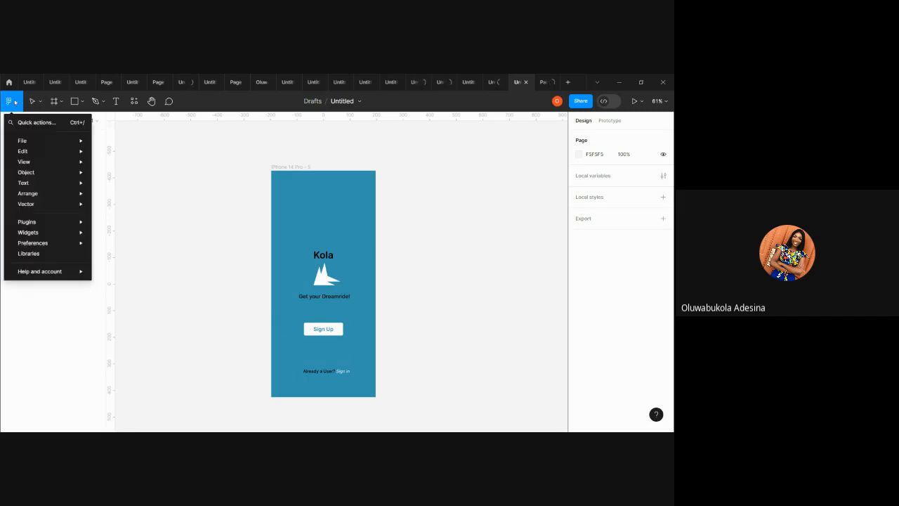
{"action": "mouse_move", "coordinate": [28, 141]}
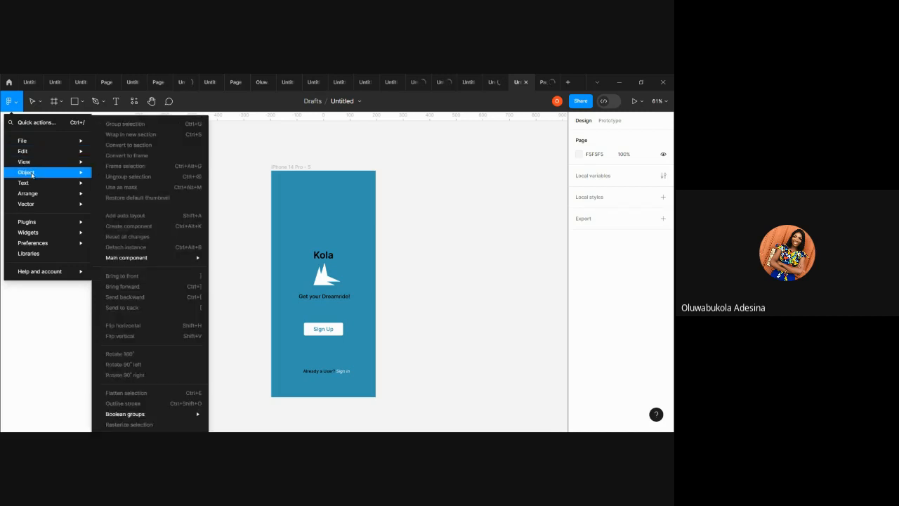
{"action": "mouse_move", "coordinate": [37, 195]}
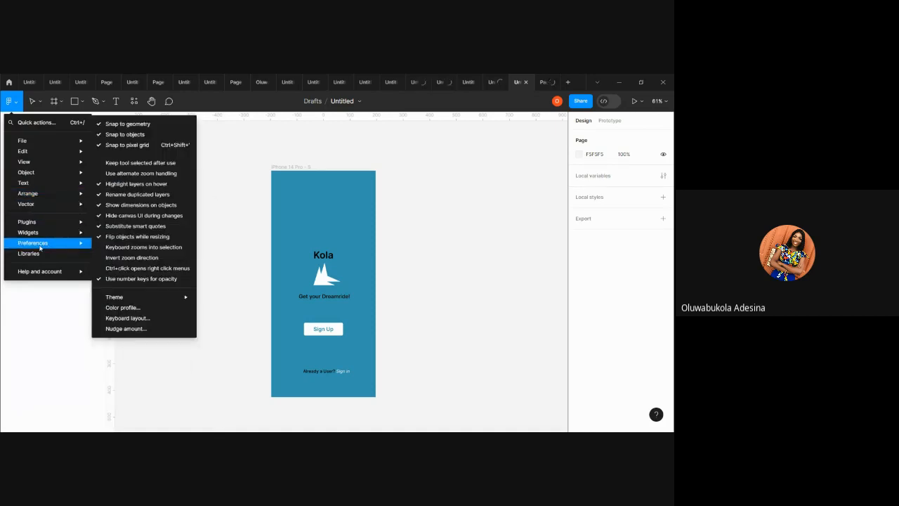
{"action": "mouse_move", "coordinate": [50, 272]}
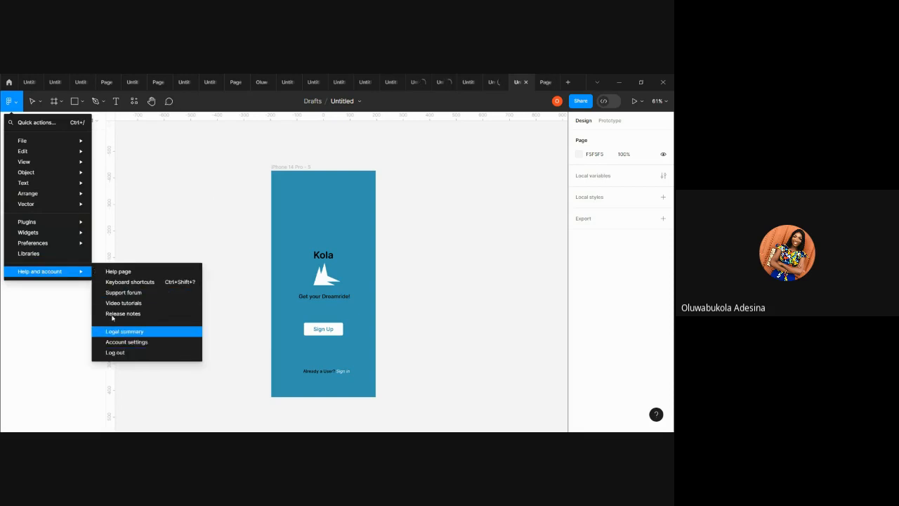
{"action": "mouse_move", "coordinate": [70, 244]}
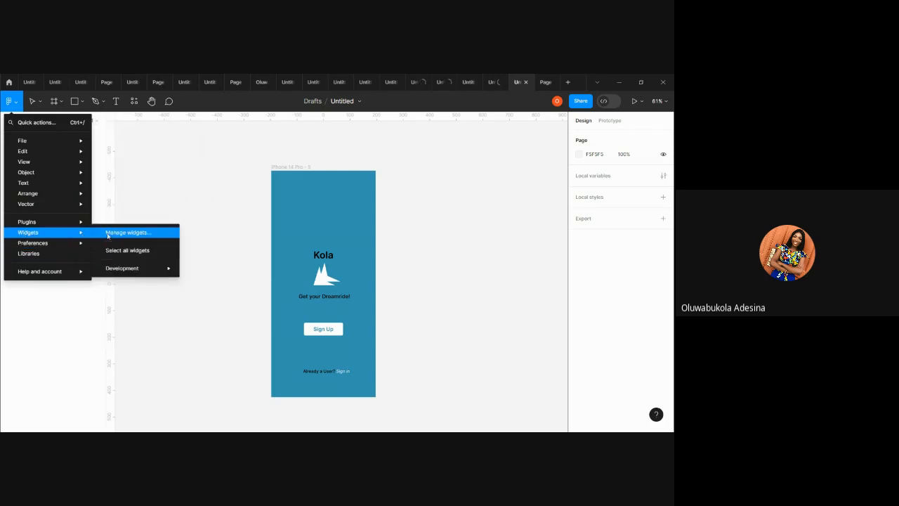
{"action": "mouse_move", "coordinate": [61, 223]}
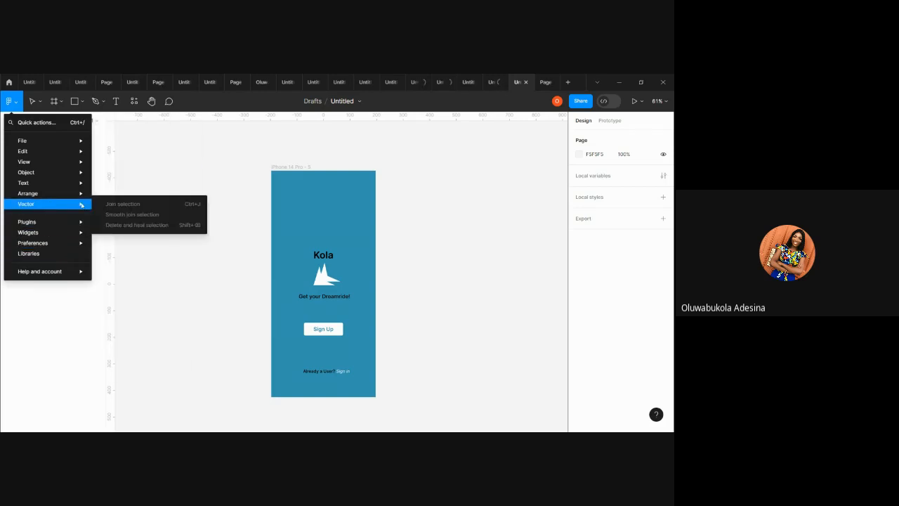
{"action": "mouse_move", "coordinate": [73, 198]}
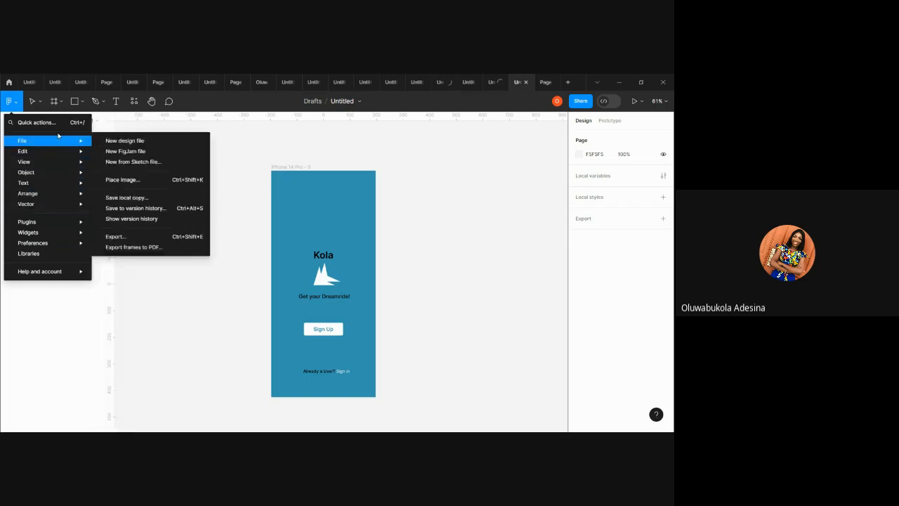
{"action": "mouse_move", "coordinate": [73, 172]}
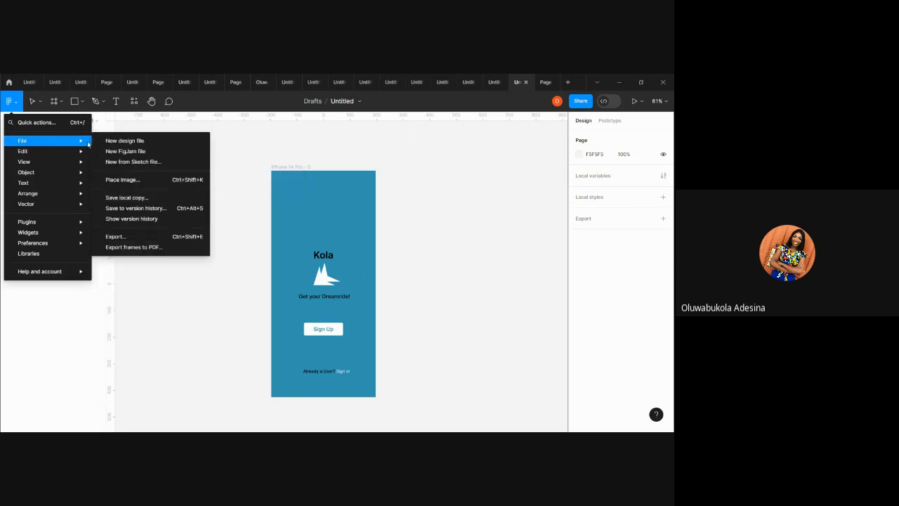
{"action": "left_click", "coordinate": [132, 154]}
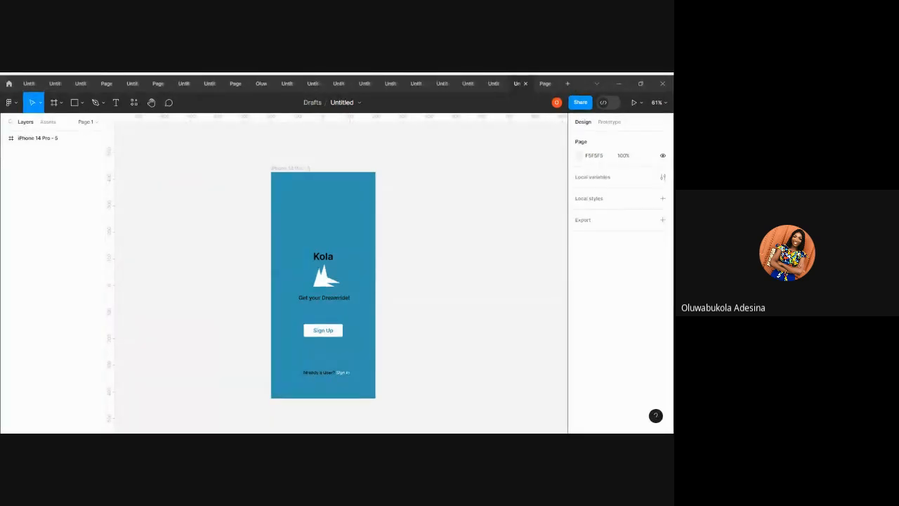
Create a new blank design file.
{"action": "left_click", "coordinate": [11, 101]}
{"action": "mouse_move", "coordinate": [35, 143]}
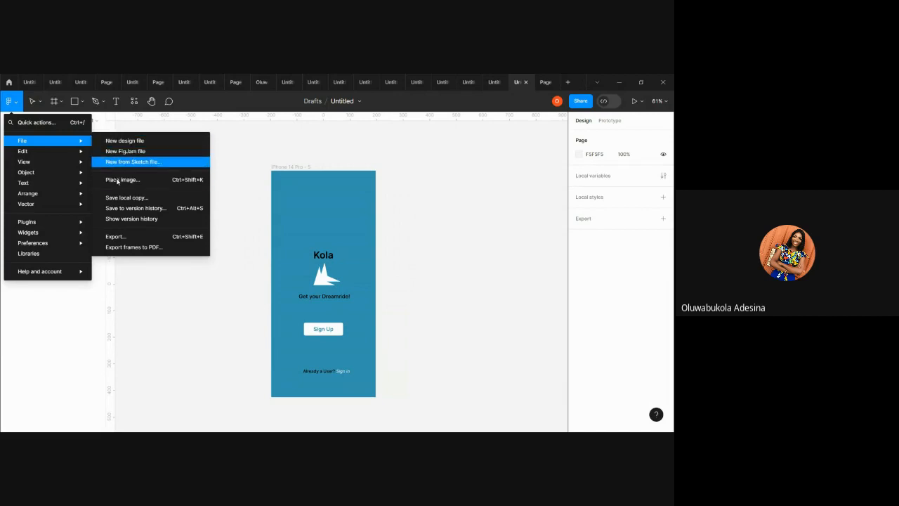
{"action": "mouse_move", "coordinate": [42, 193]}
{"action": "mouse_move", "coordinate": [70, 143]}
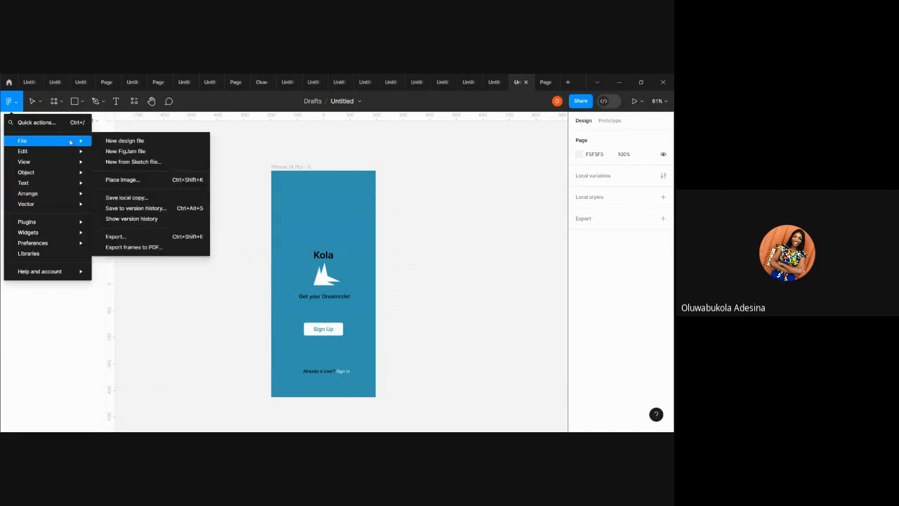
{"action": "left_click", "coordinate": [116, 141]}
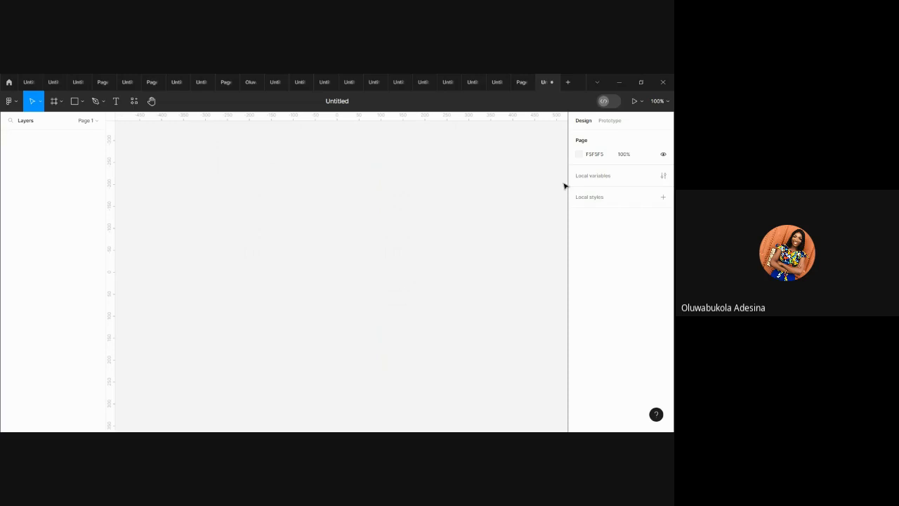
Create another blank design file from a new tab's start page and close that file again.
{"action": "left_click", "coordinate": [569, 83]}
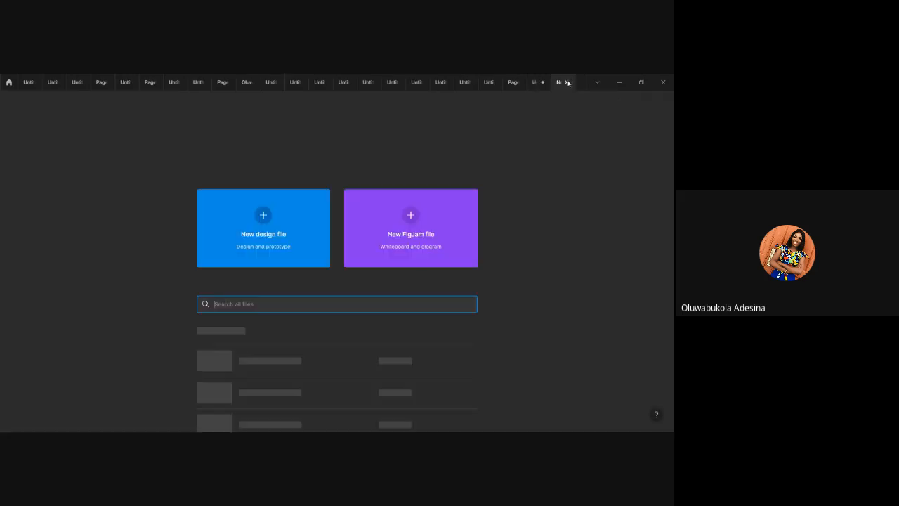
{"action": "left_click", "coordinate": [262, 214]}
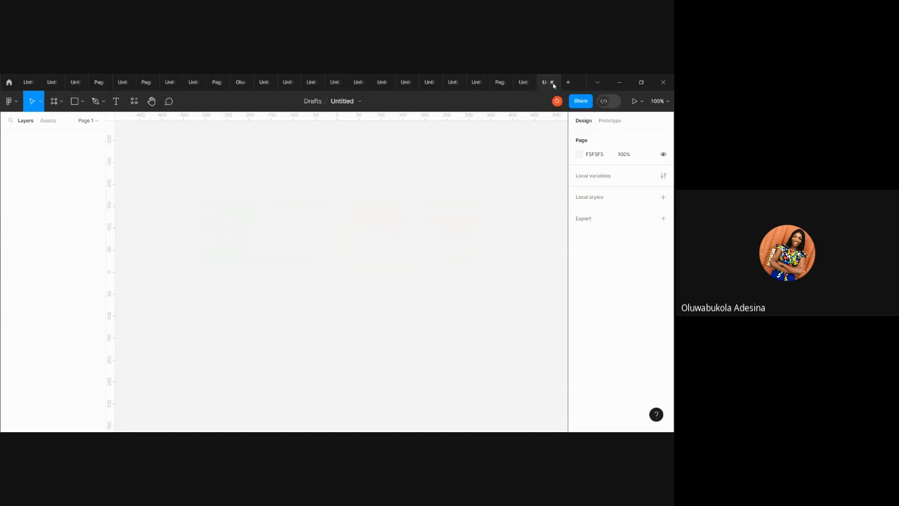
{"action": "left_click", "coordinate": [551, 82]}
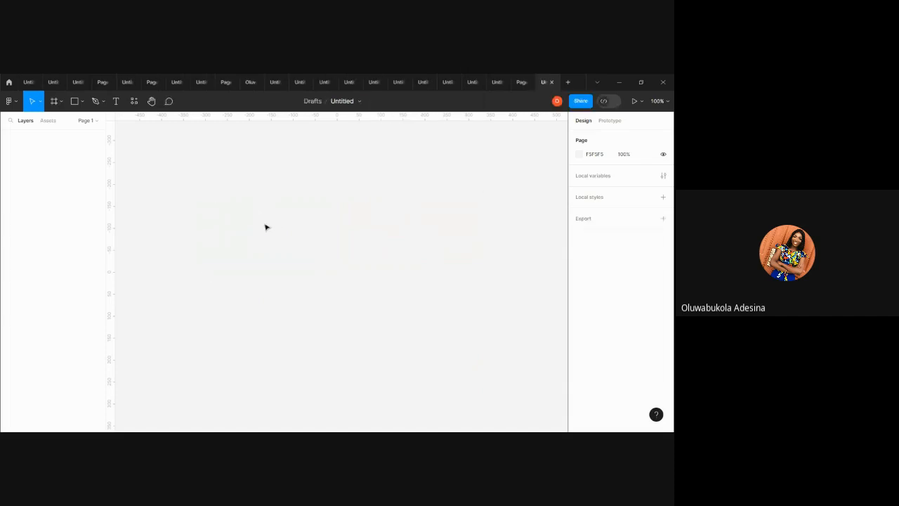
{"action": "left_click", "coordinate": [9, 101]}
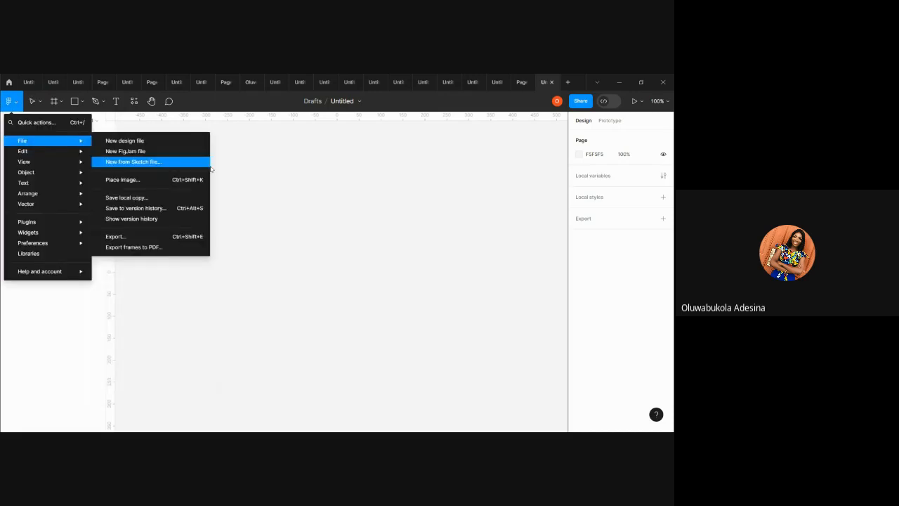
{"action": "left_click", "coordinate": [289, 181]}
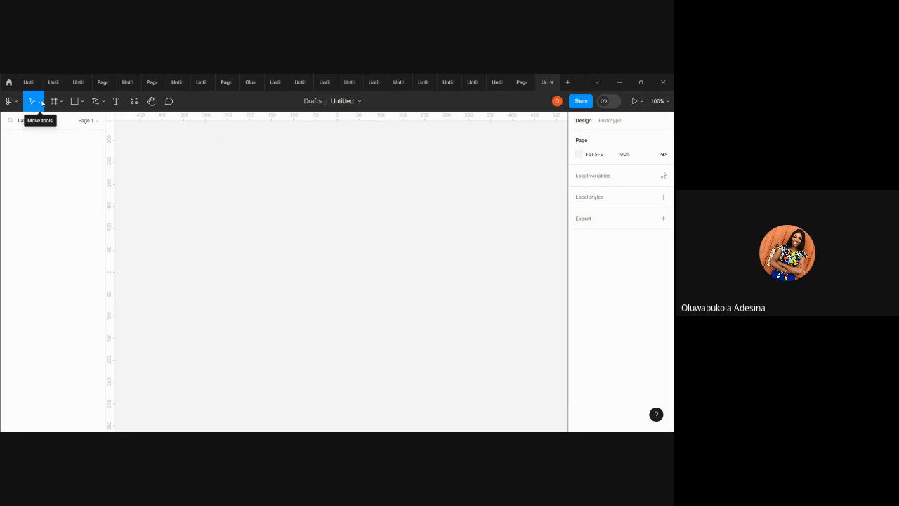
{"action": "left_click", "coordinate": [41, 103]}
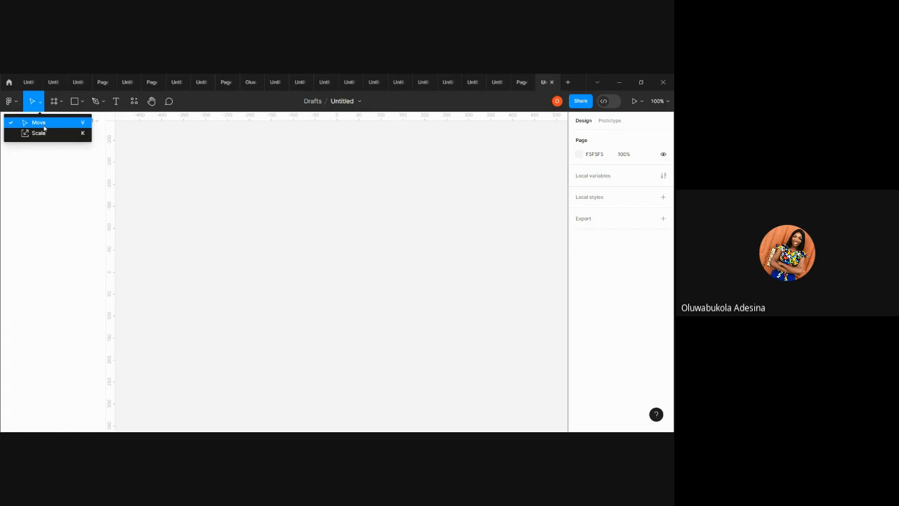
Return to the file with the Kola sign-up screen and duplicate its iPhone 14 Pro - 5 frame.
{"action": "left_click", "coordinate": [493, 81]}
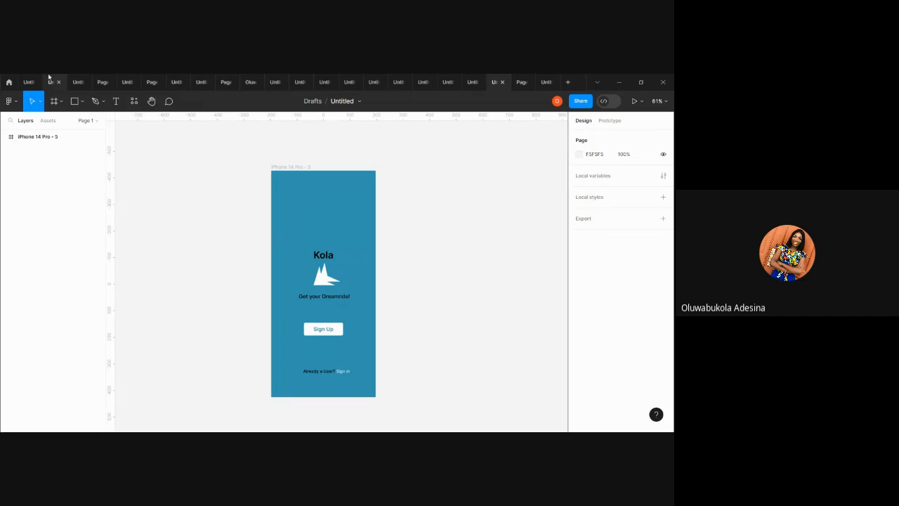
{"action": "left_click", "coordinate": [296, 168]}
{"action": "left_click_drag", "start_coordinate": [297, 197], "coordinate": [333, 162]}
{"action": "scroll", "coordinate": [335, 194], "scroll_direction": "up", "scroll_amount": 3}
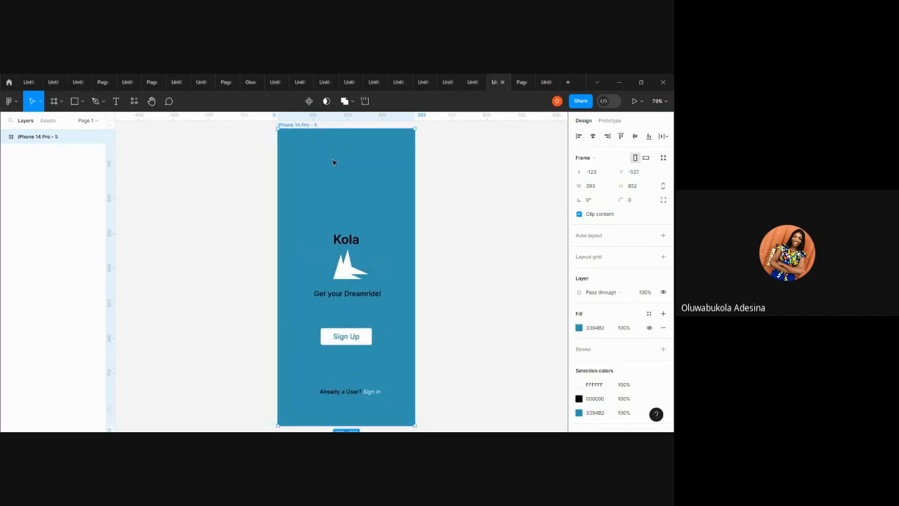
{"action": "left_click", "coordinate": [40, 102]}
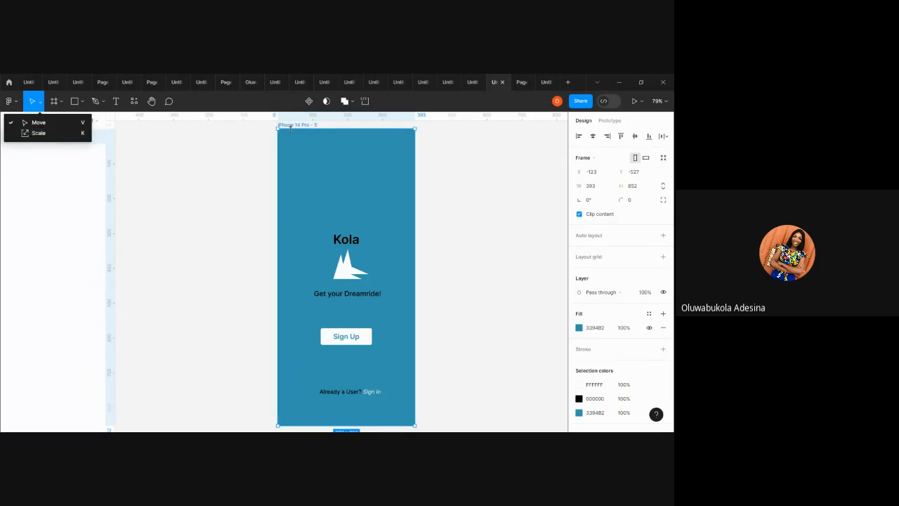
{"action": "key", "text": "ctrl+d"}
{"action": "scroll", "coordinate": [475, 183], "scroll_direction": "right", "scroll_amount": 4}
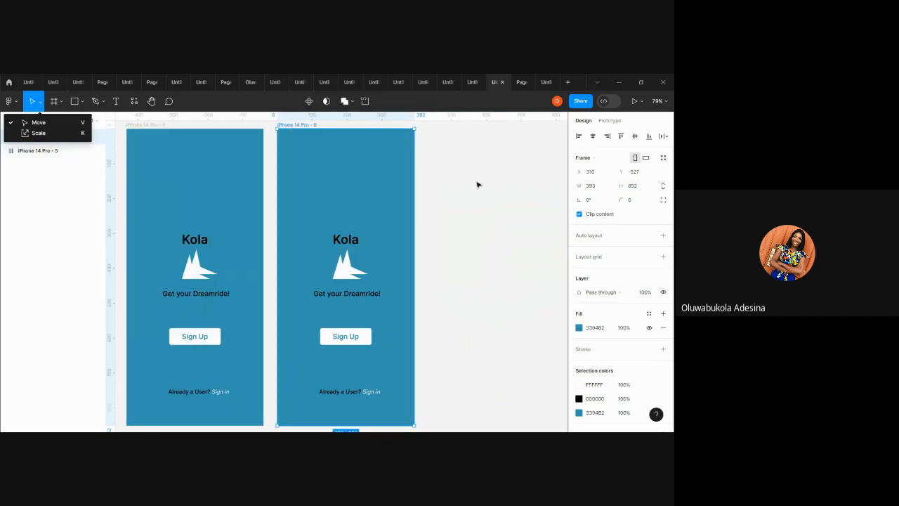
{"action": "left_click", "coordinate": [479, 185]}
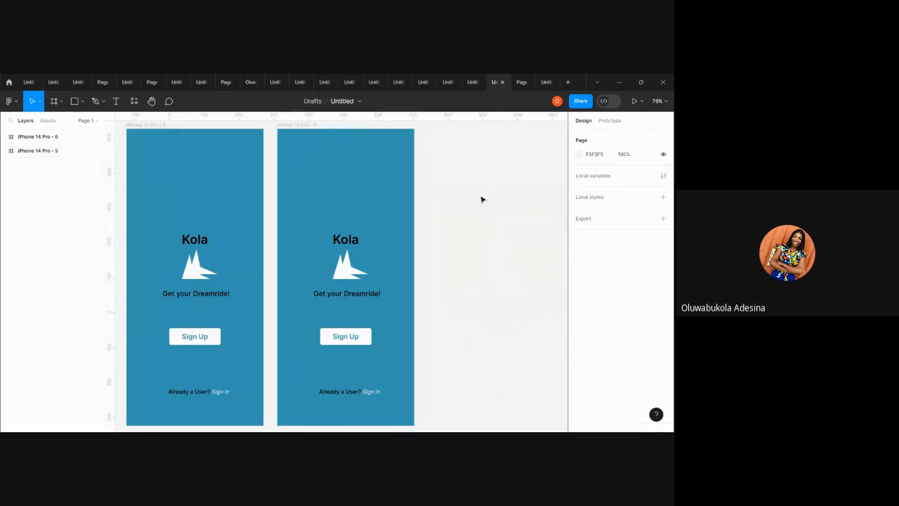
{"action": "key", "text": "k"}
{"action": "left_click", "coordinate": [322, 129]}
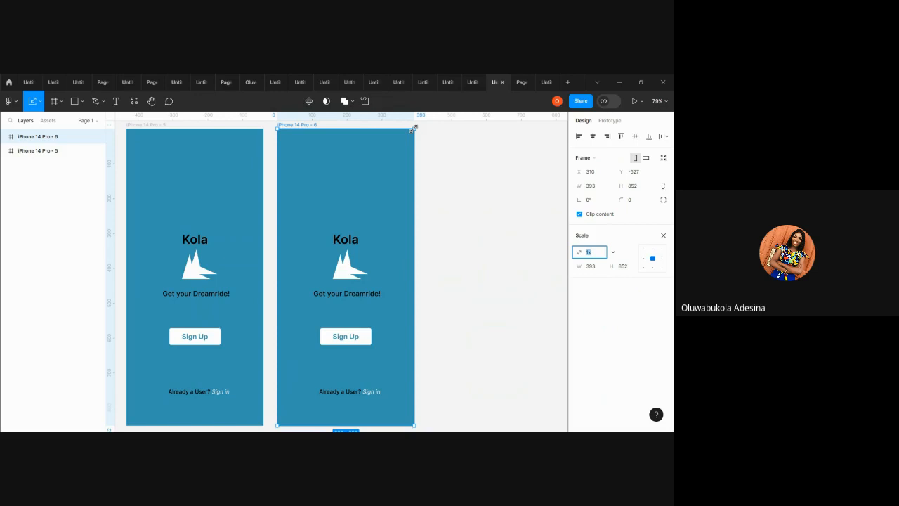
{"action": "key", "text": "shift+0"}
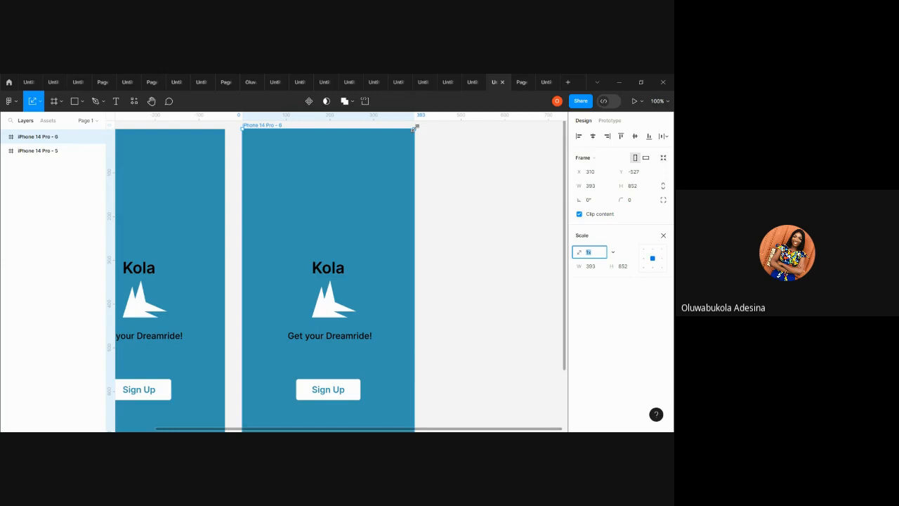
{"action": "type", "text": "4"}
{"action": "left_click", "coordinate": [412, 172]}
{"action": "key", "text": "v"}
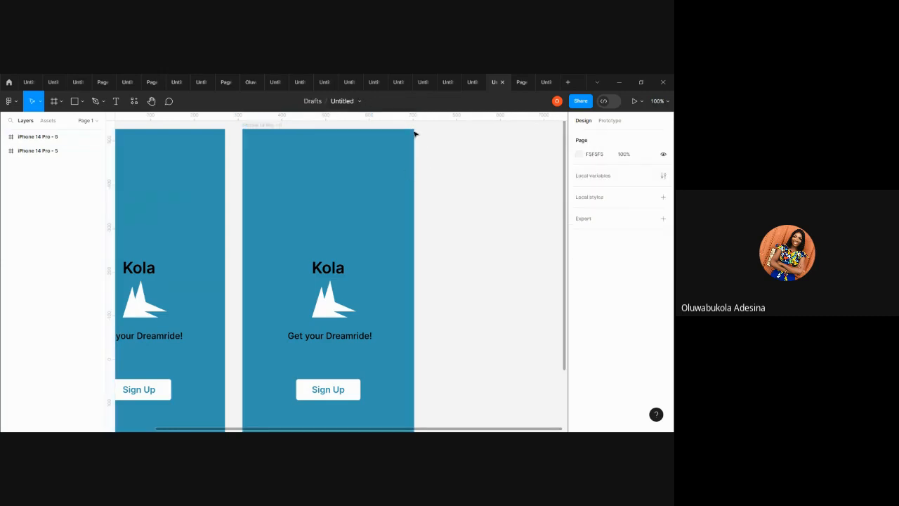
Enlarge the duplicated phone frame and its contents proportionally with the Scale tool to about 670 × 1452 (1.7x).
{"action": "left_click", "coordinate": [40, 102]}
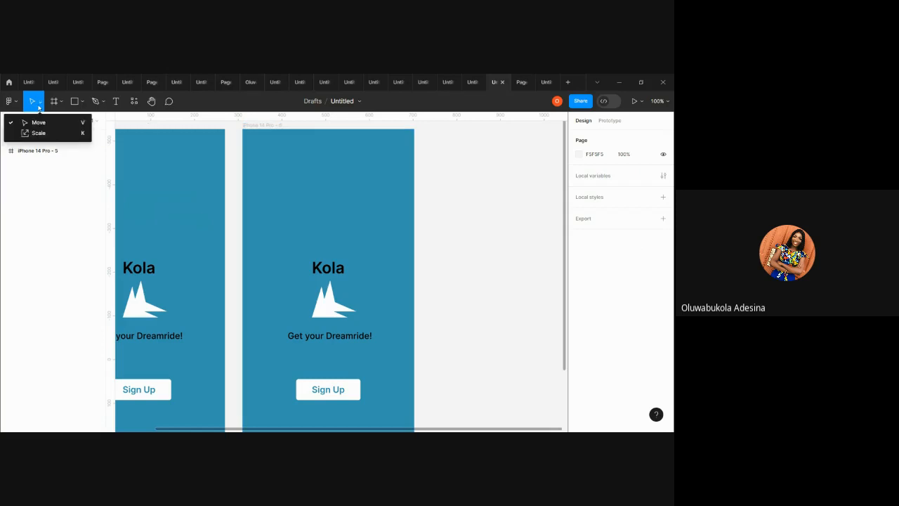
{"action": "left_click", "coordinate": [260, 125]}
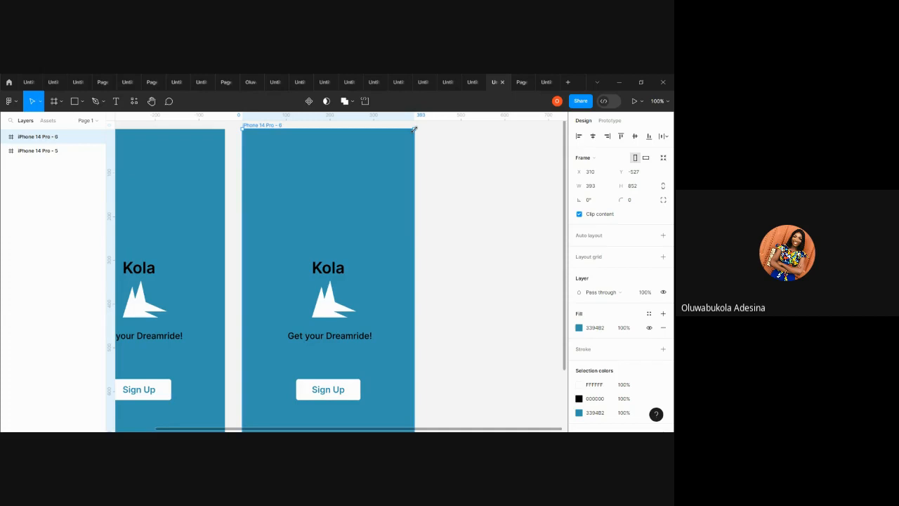
{"action": "key", "text": "k"}
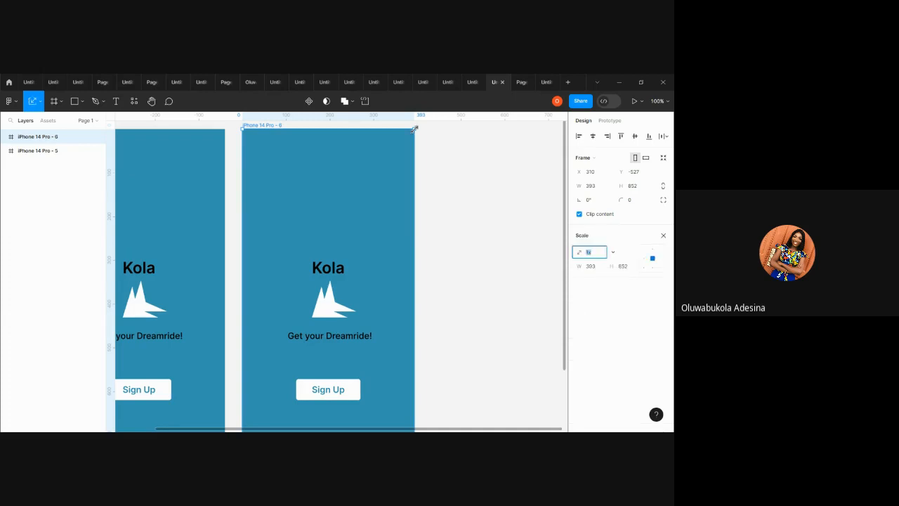
{"action": "scroll", "coordinate": [414, 129], "scroll_direction": "down", "scroll_amount": 3}
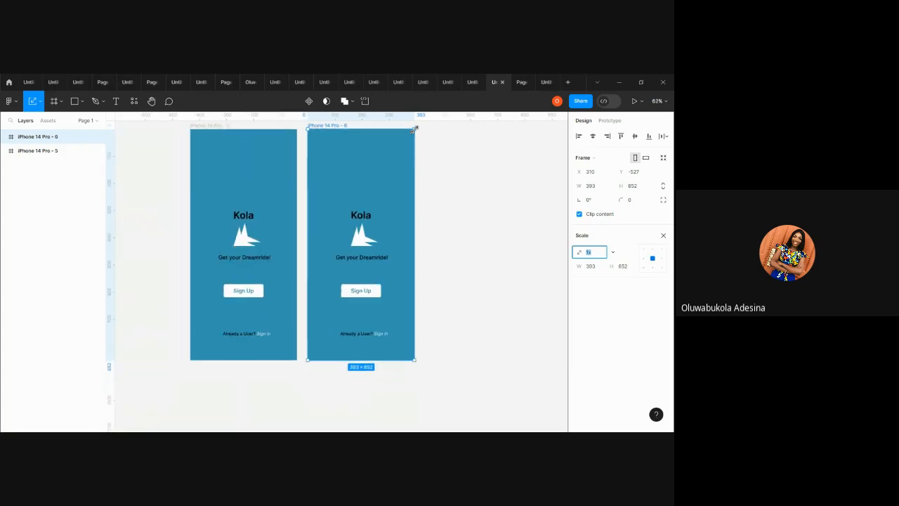
{"action": "scroll", "coordinate": [414, 129], "scroll_direction": "up", "scroll_amount": 1}
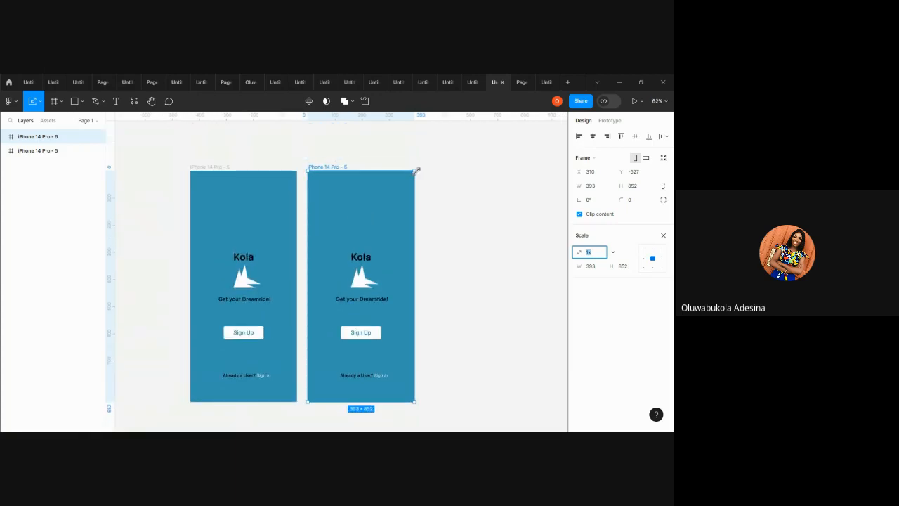
{"action": "left_click_drag", "start_coordinate": [417, 170], "coordinate": [436, 181]}
{"action": "scroll", "coordinate": [438, 179], "scroll_direction": "down", "scroll_amount": 4}
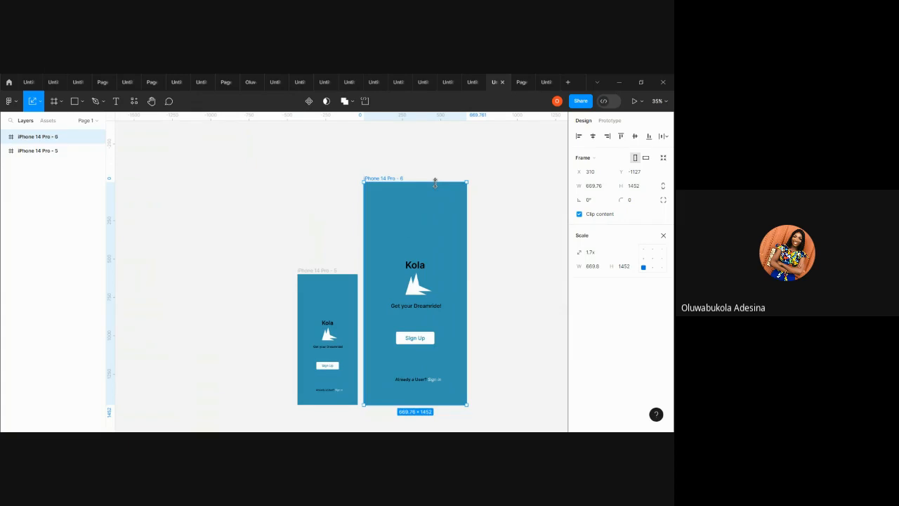
Delete the enlarged duplicate phone frame and place a 100 × 100 rectangle on the canvas beside the remaining phone frame.
{"action": "key", "text": "Delete"}
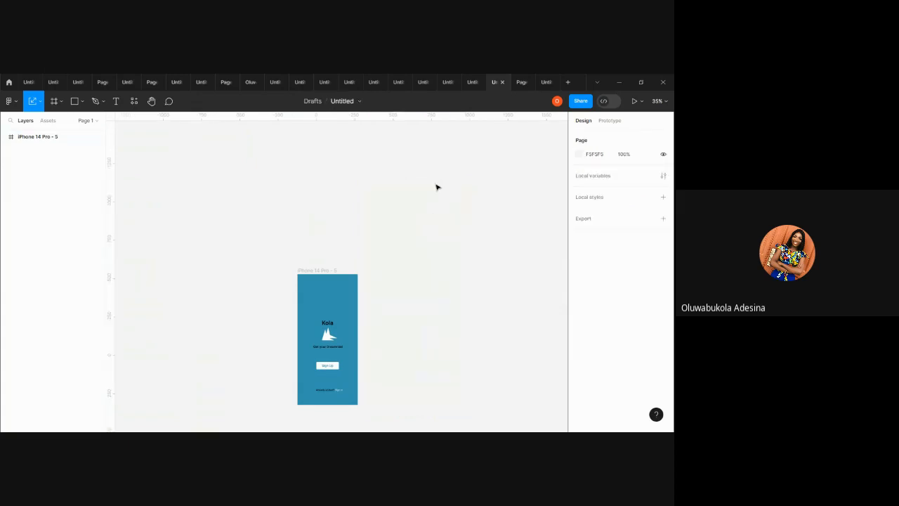
{"action": "left_click", "coordinate": [74, 103]}
{"action": "left_click", "coordinate": [347, 193]}
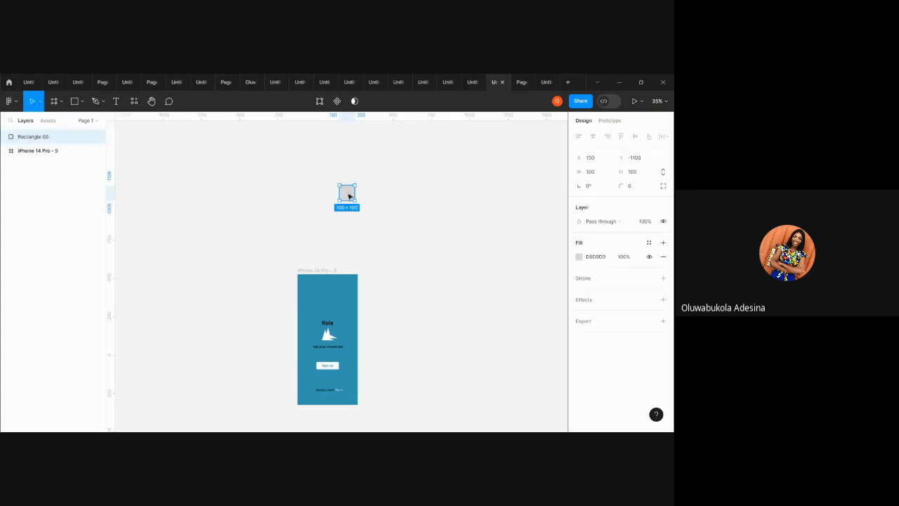
{"action": "left_click_drag", "start_coordinate": [349, 196], "coordinate": [425, 298]}
{"action": "scroll", "coordinate": [425, 298], "scroll_direction": "up", "scroll_amount": 5}
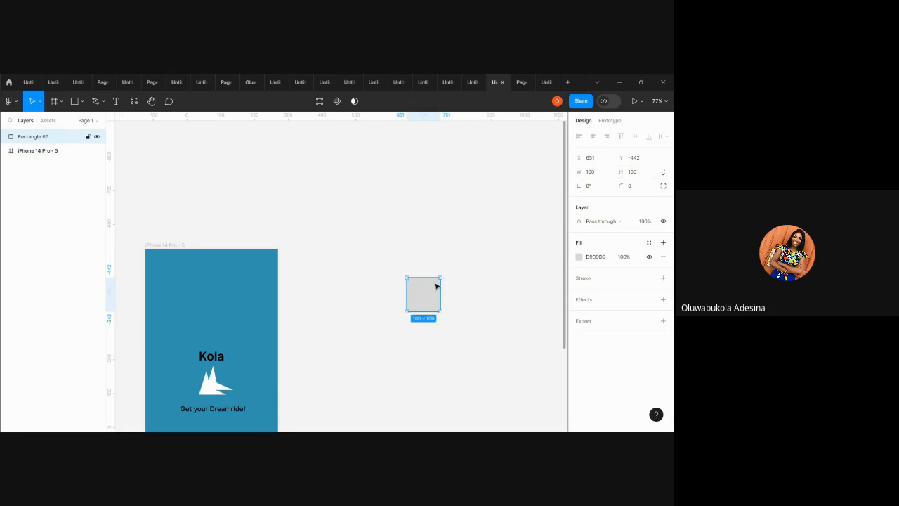
{"action": "scroll", "coordinate": [442, 279], "scroll_direction": "up", "scroll_amount": 5}
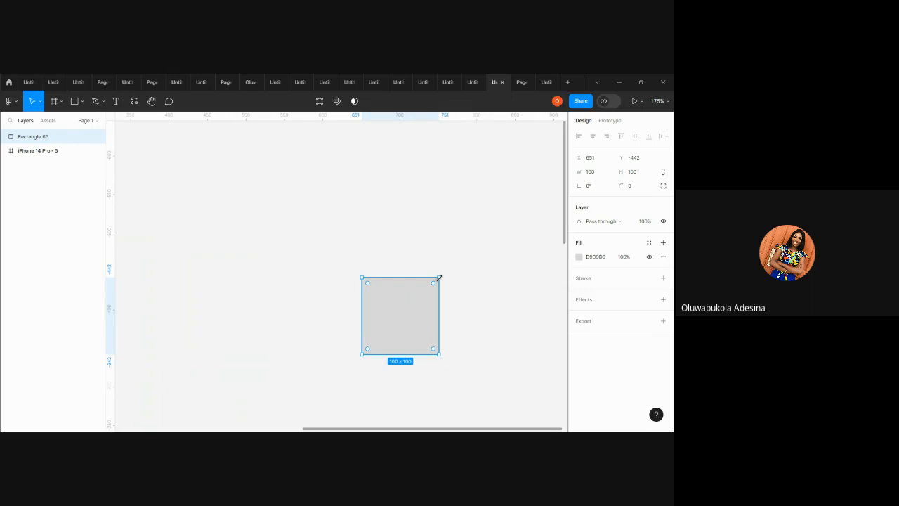
Enlarge the square proportionally with the Scale tool to about 301 × 301, repositioning it on the canvas.
{"action": "key", "text": "k"}
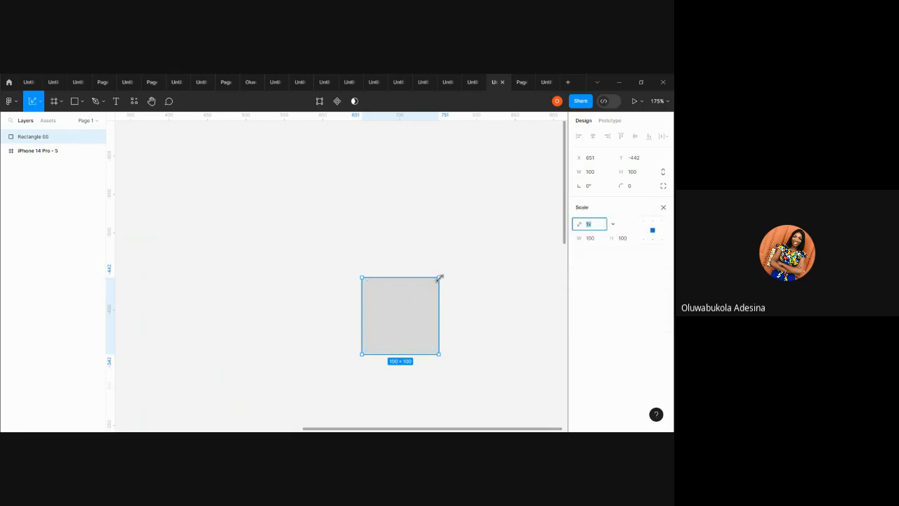
{"action": "left_click_drag", "start_coordinate": [440, 274], "coordinate": [546, 173]}
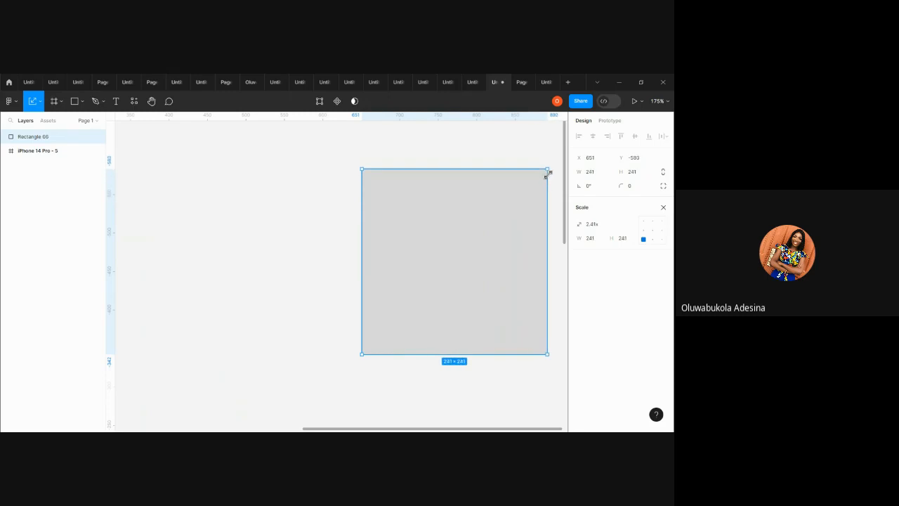
{"action": "left_click_drag", "start_coordinate": [391, 230], "coordinate": [333, 231]}
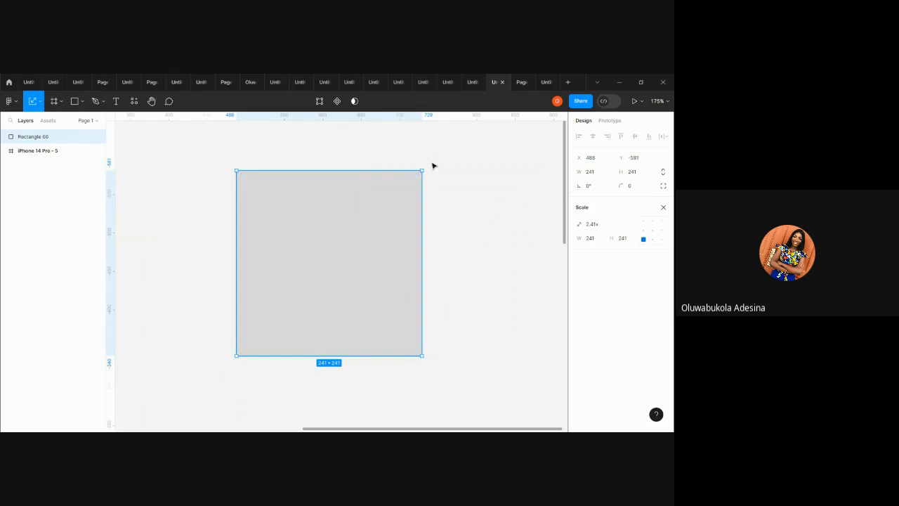
{"action": "left_click_drag", "start_coordinate": [423, 171], "coordinate": [469, 144]}
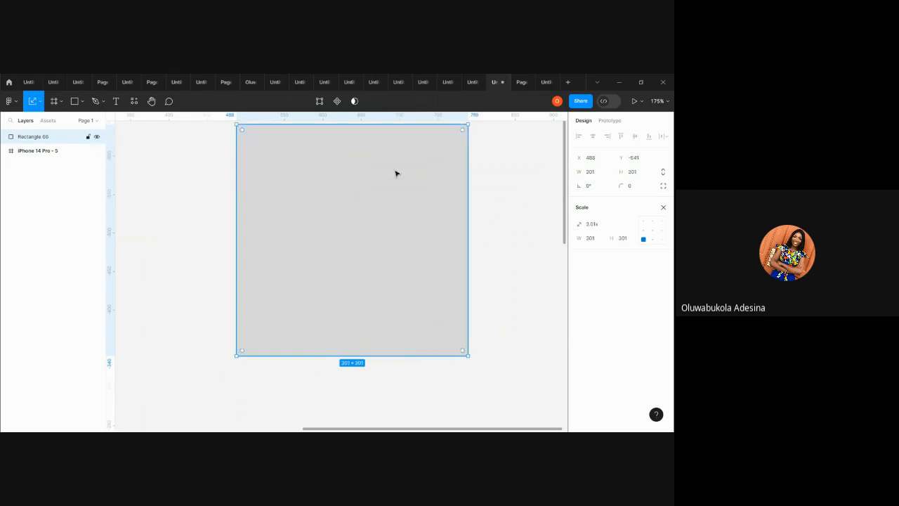
{"action": "left_click_drag", "start_coordinate": [381, 177], "coordinate": [364, 212]}
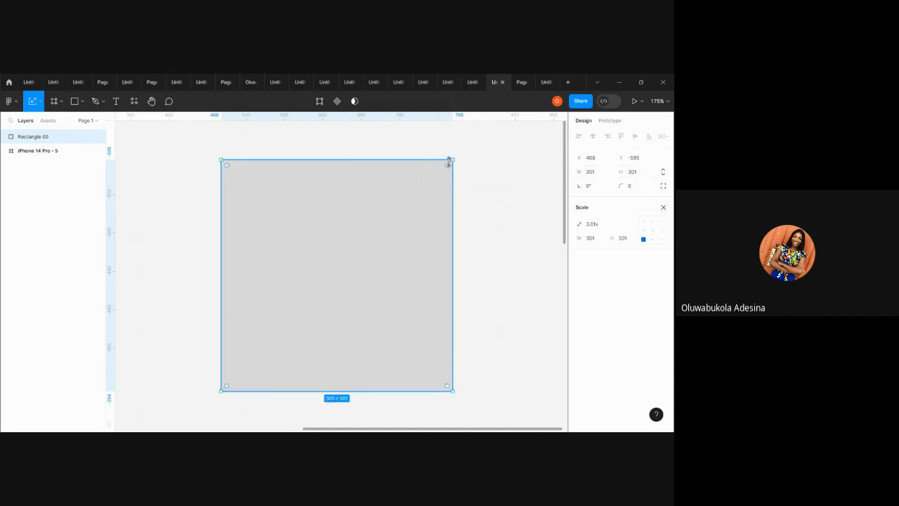
Resize the square freely with the Move tool into a rectangle of about 416 × 282.
{"action": "key", "text": "v"}
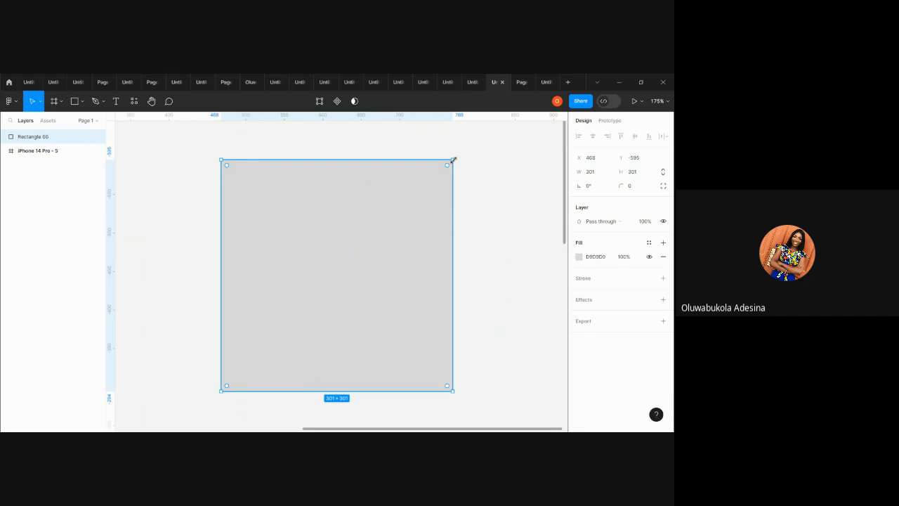
{"action": "left_click_drag", "start_coordinate": [453, 161], "coordinate": [516, 118]}
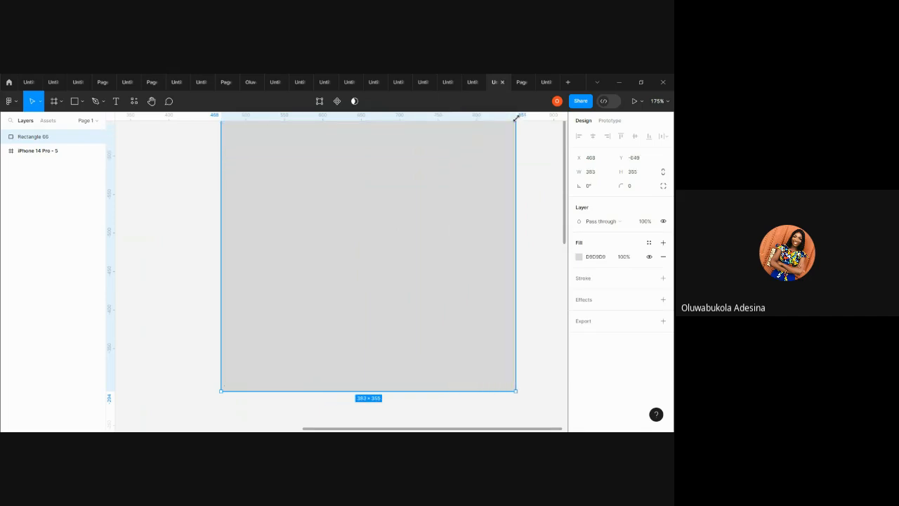
{"action": "left_click_drag", "start_coordinate": [450, 179], "coordinate": [435, 197]}
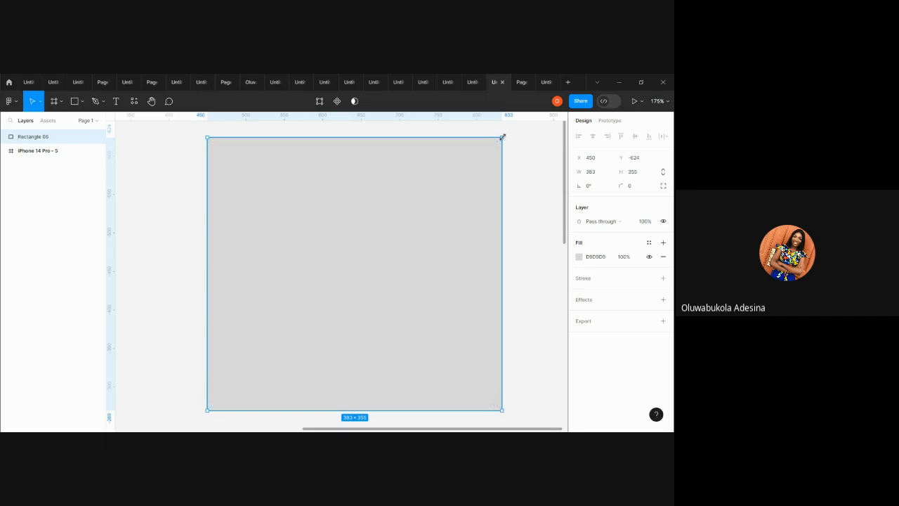
{"action": "left_click_drag", "start_coordinate": [503, 137], "coordinate": [527, 194]}
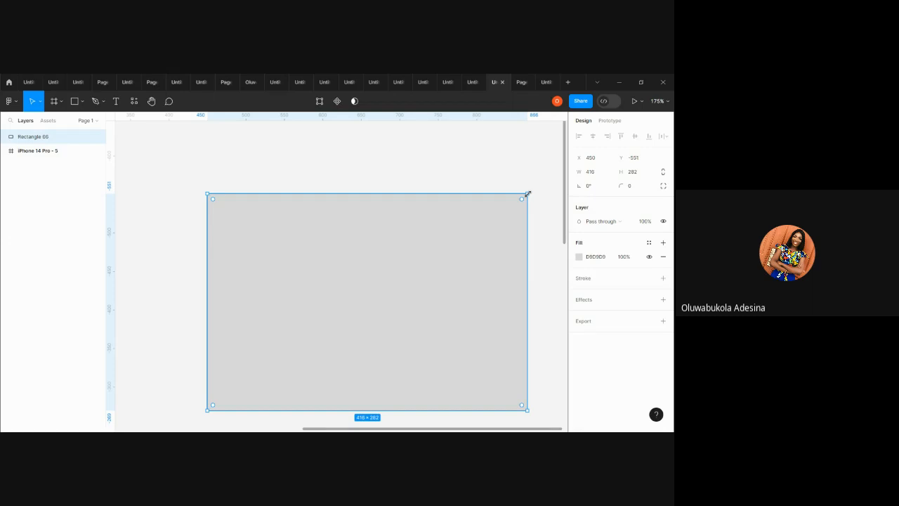
Scale the rectangle up and down proportionally with the Scale tool, ending at about 942 × 639.
{"action": "key", "text": "k"}
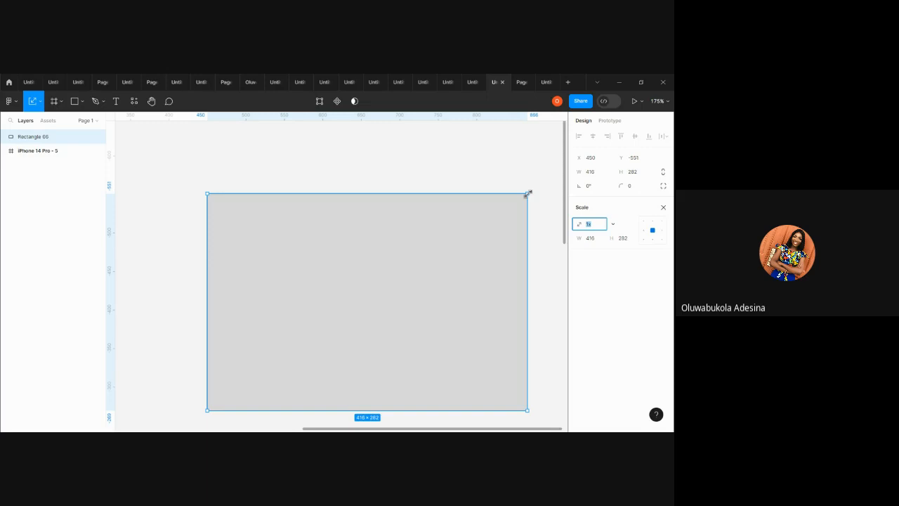
{"action": "left_click_drag", "start_coordinate": [528, 194], "coordinate": [504, 152]}
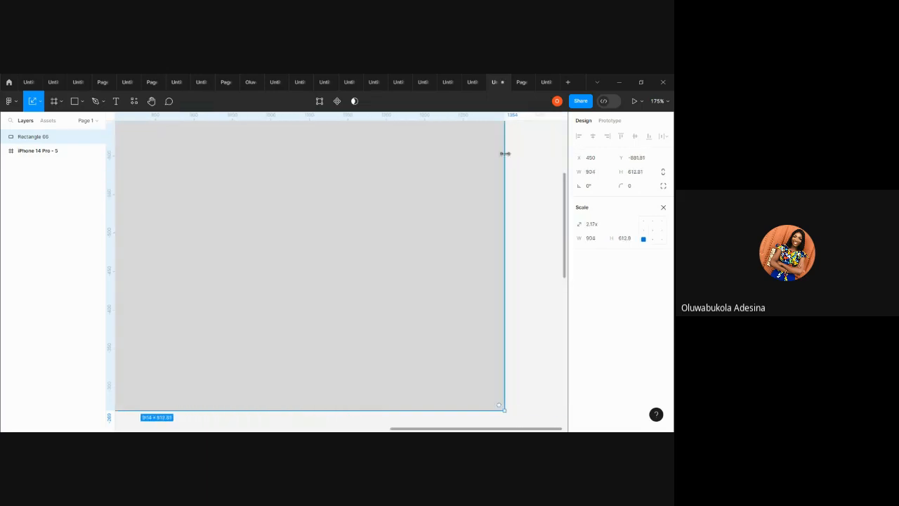
{"action": "scroll", "coordinate": [503, 152], "scroll_direction": "down", "scroll_amount": 5}
{"action": "scroll", "coordinate": [505, 153], "scroll_direction": "up", "scroll_amount": 2}
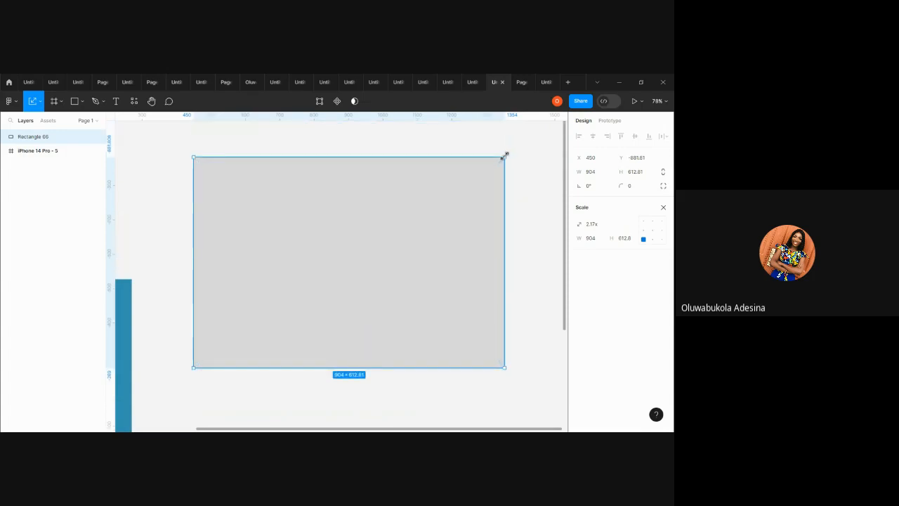
{"action": "left_click_drag", "start_coordinate": [505, 154], "coordinate": [302, 255]}
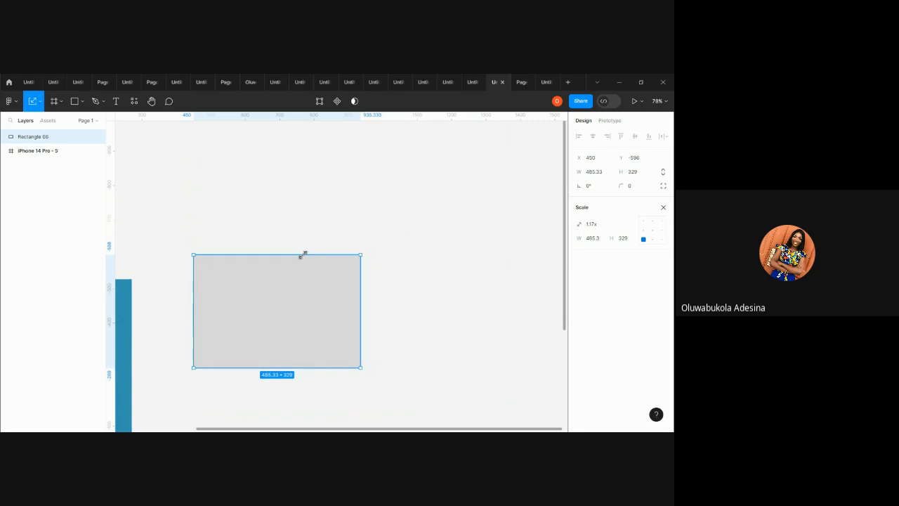
{"action": "left_click_drag", "start_coordinate": [303, 255], "coordinate": [401, 202]}
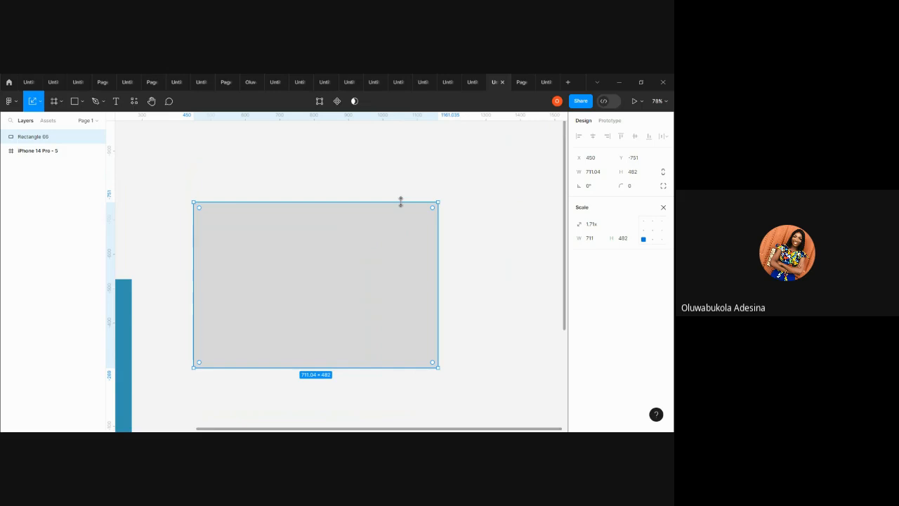
{"action": "left_click_drag", "start_coordinate": [436, 202], "coordinate": [518, 170]}
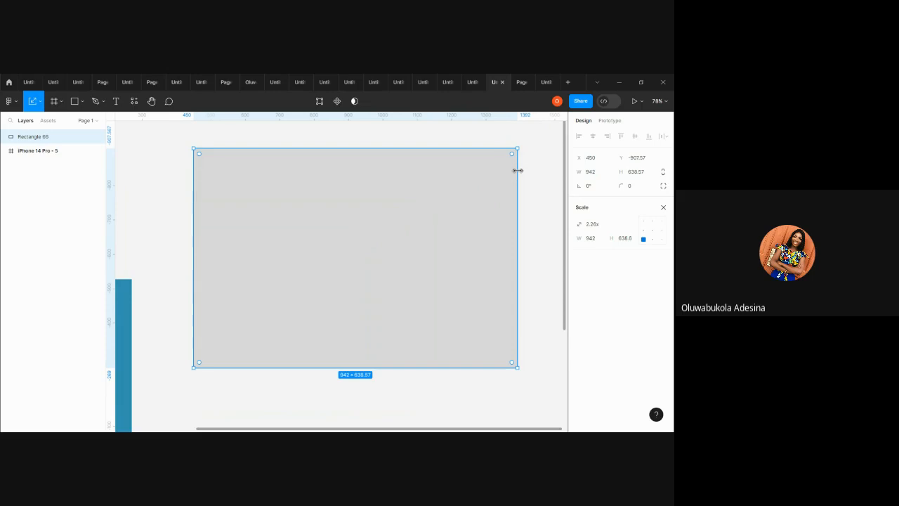
Stretch only the rectangle's width to about 1534 with the Move tool, and delete the rectangle after shifting it toward the phone frame.
{"action": "key", "text": "v"}
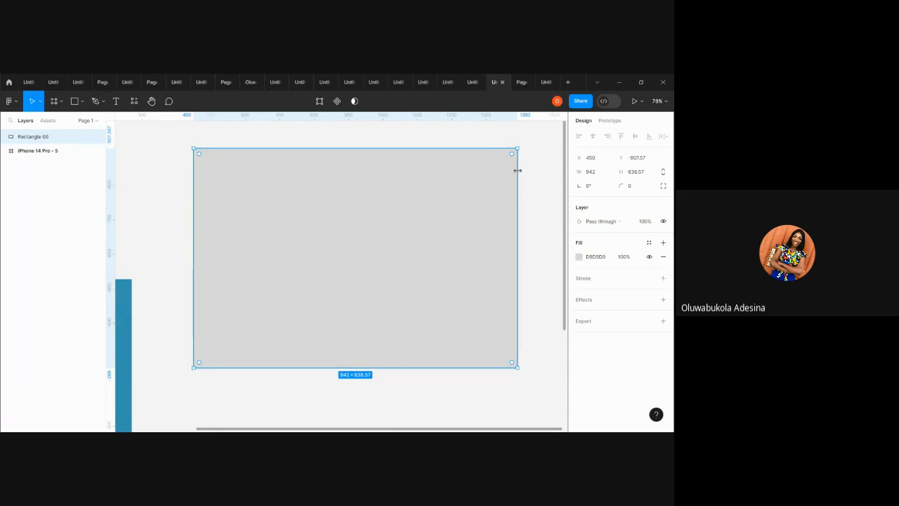
{"action": "left_click_drag", "start_coordinate": [517, 180], "coordinate": [537, 181]}
{"action": "scroll", "coordinate": [538, 181], "scroll_direction": "down", "scroll_amount": 5}
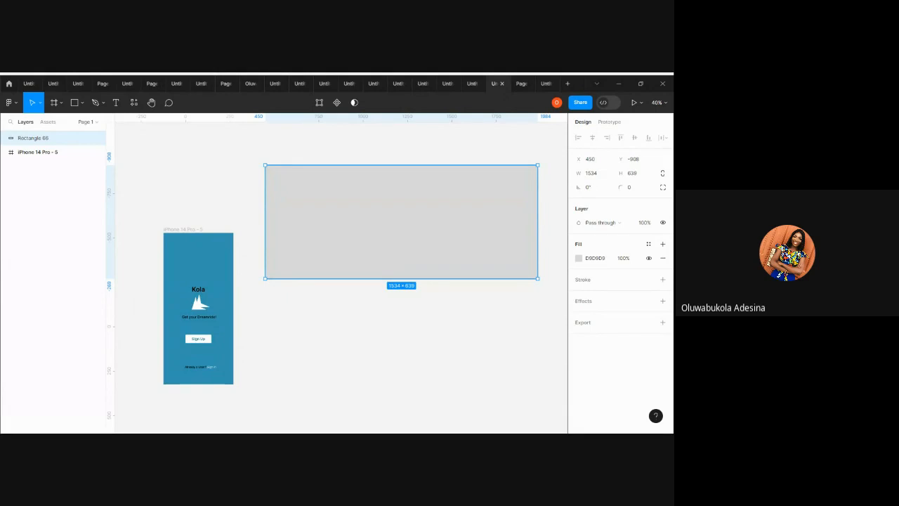
{"action": "left_click_drag", "start_coordinate": [411, 269], "coordinate": [392, 275]}
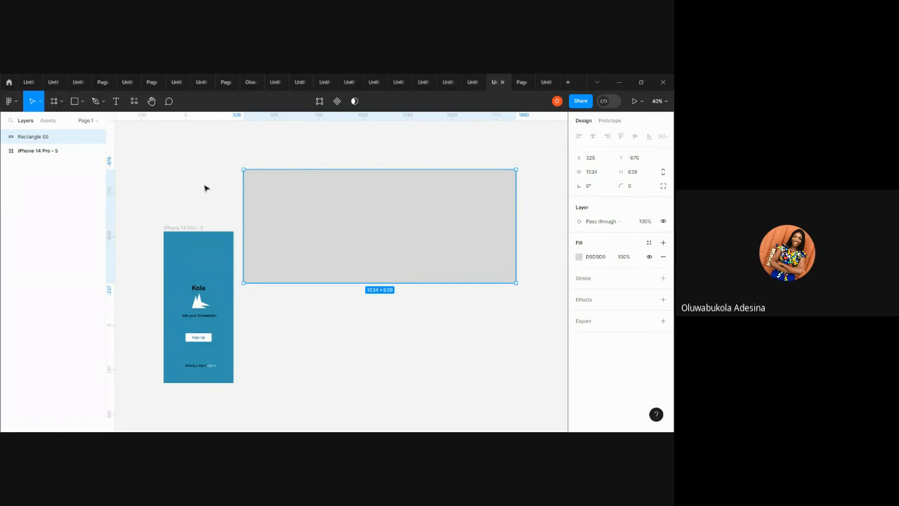
{"action": "scroll", "coordinate": [205, 188], "scroll_direction": "left", "scroll_amount": 2}
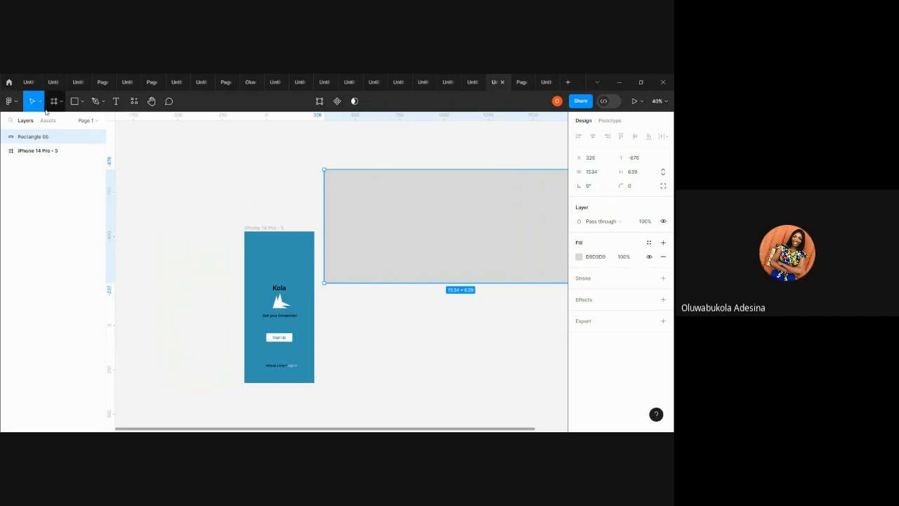
{"action": "key", "text": "Delete"}
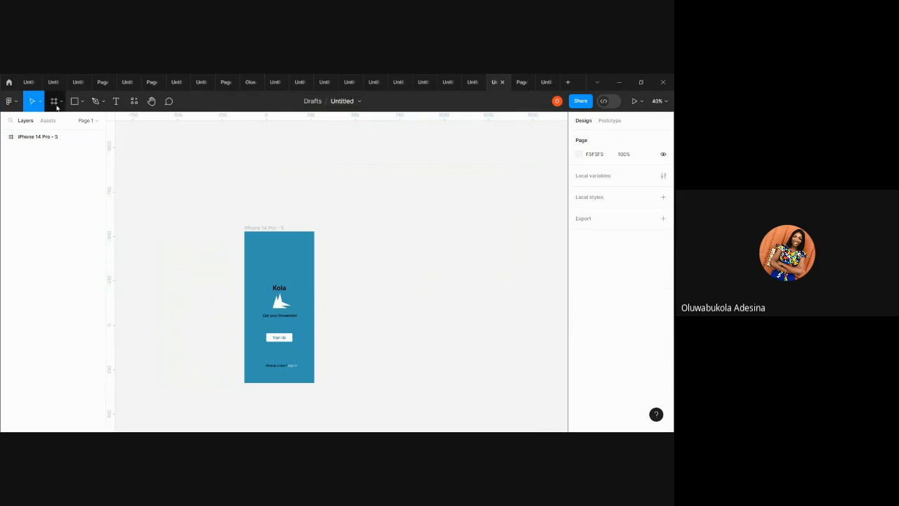
Place a default 100 × 100 frame above the phone screen with the Frame tool and undo it.
{"action": "left_click", "coordinate": [54, 103]}
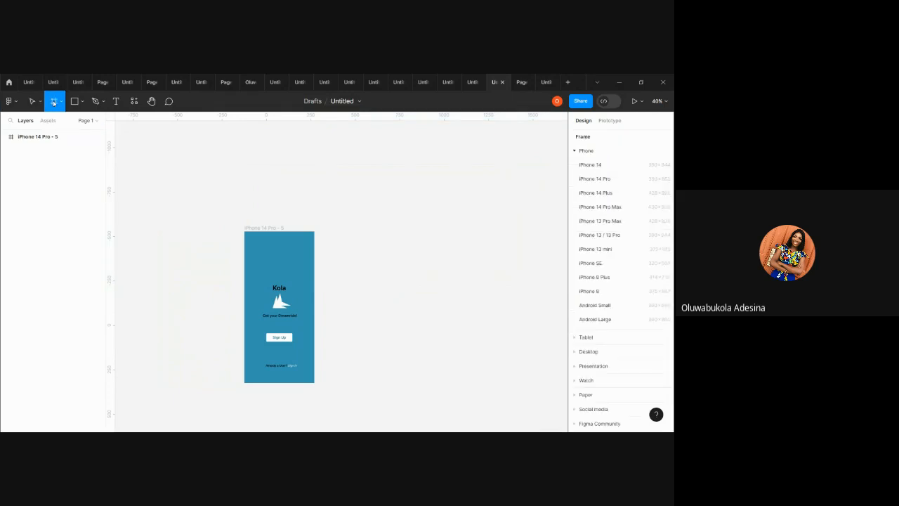
{"action": "left_click", "coordinate": [60, 103]}
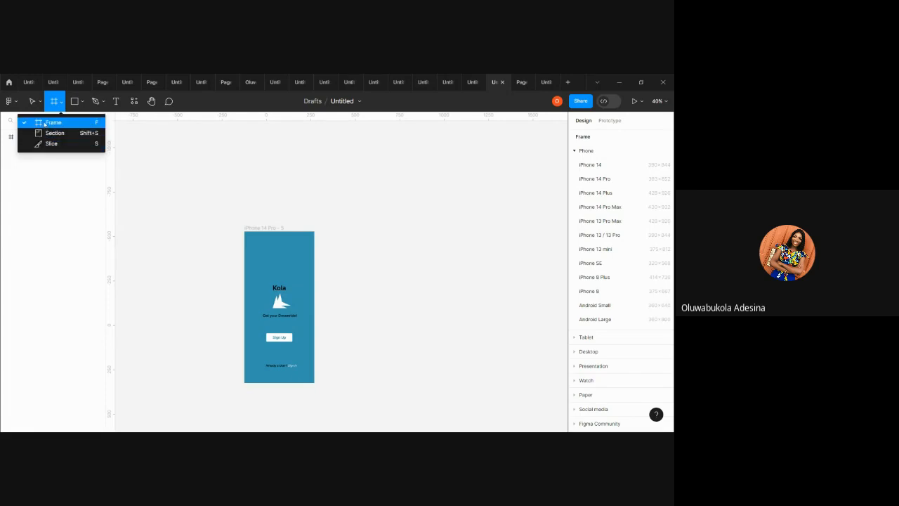
{"action": "left_click", "coordinate": [175, 134]}
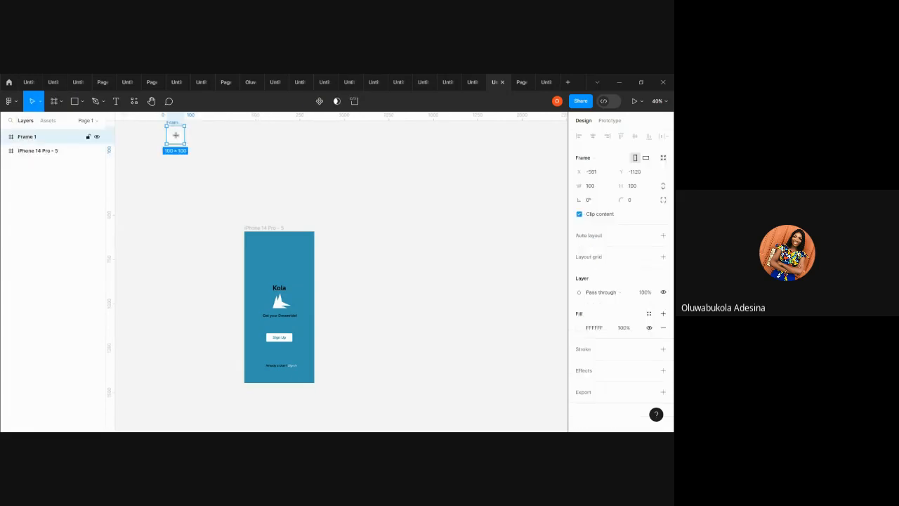
{"action": "key", "text": "ctrl+z"}
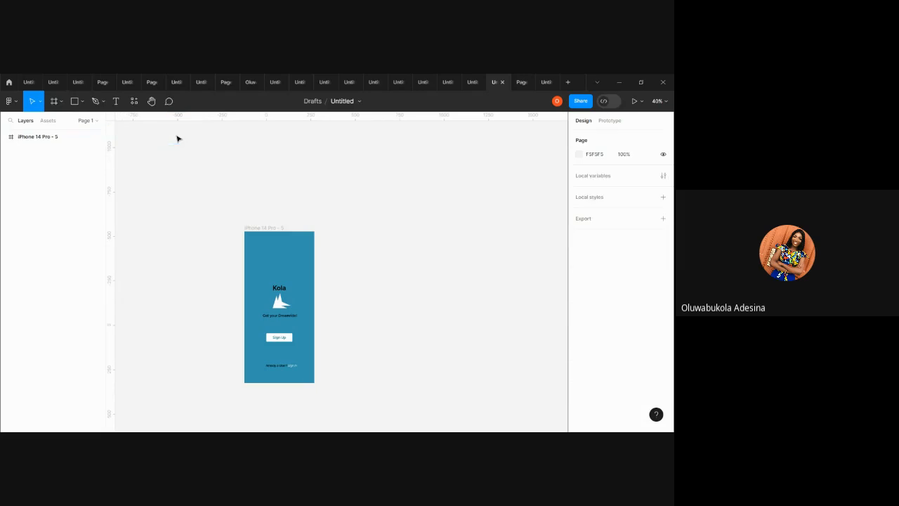
Collapse the Phone frame presets, place a default 100 × 100 frame beside the phone screen, and delete it.
{"action": "left_click", "coordinate": [54, 101]}
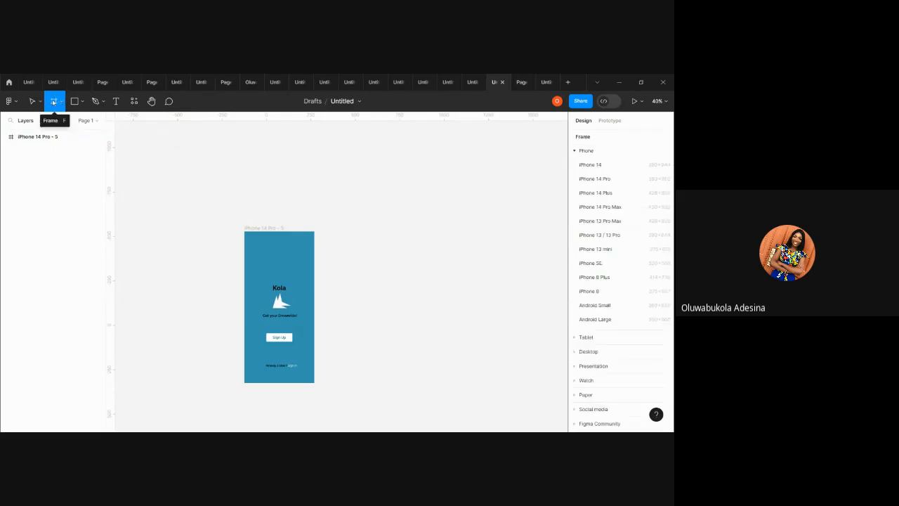
{"action": "left_click", "coordinate": [578, 151]}
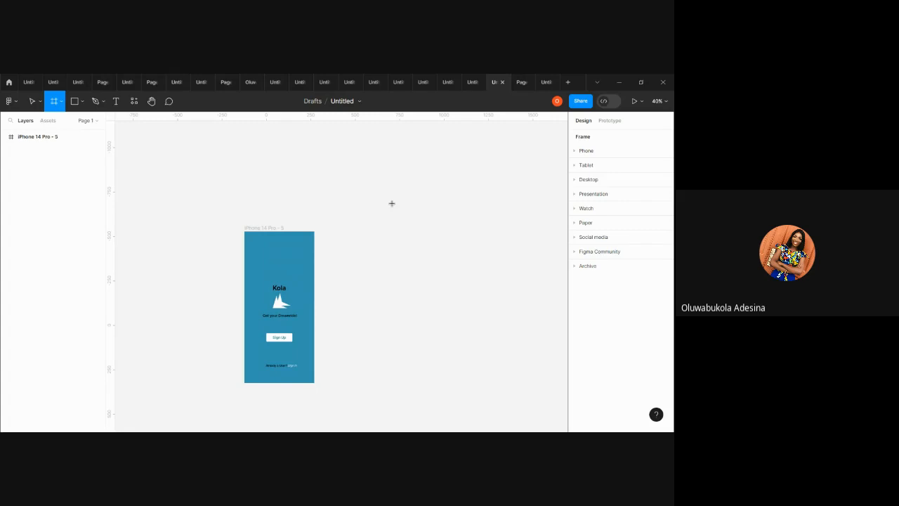
{"action": "left_click", "coordinate": [431, 211]}
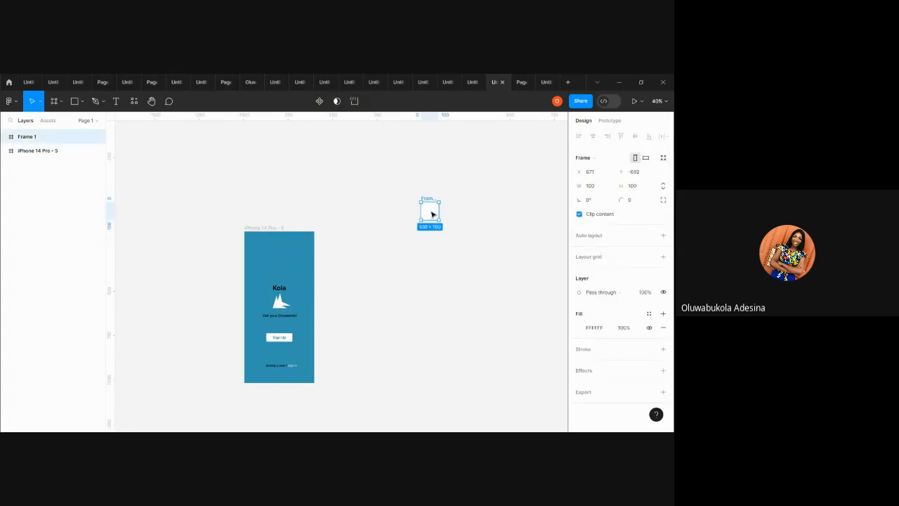
{"action": "key", "text": "Delete"}
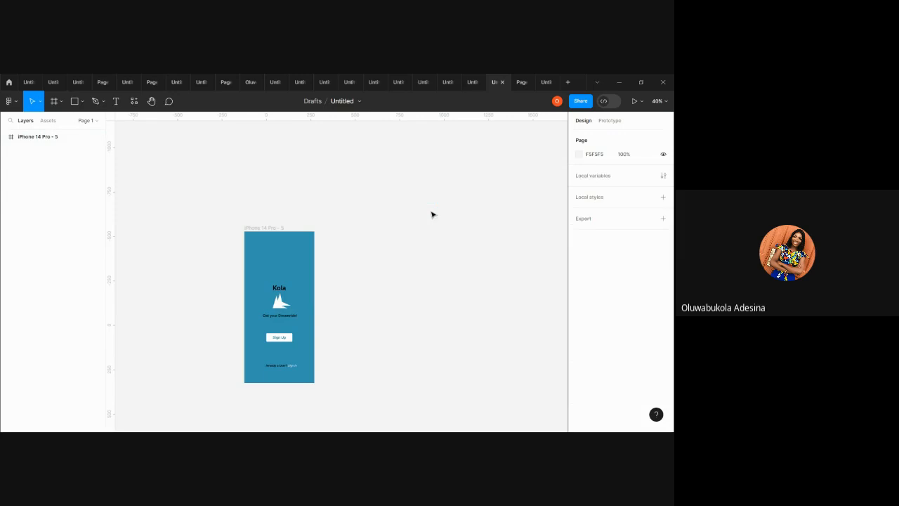
Examine the device sizes offered in the Frame tool's Phone and Tablet preset lists.
{"action": "left_click", "coordinate": [52, 102]}
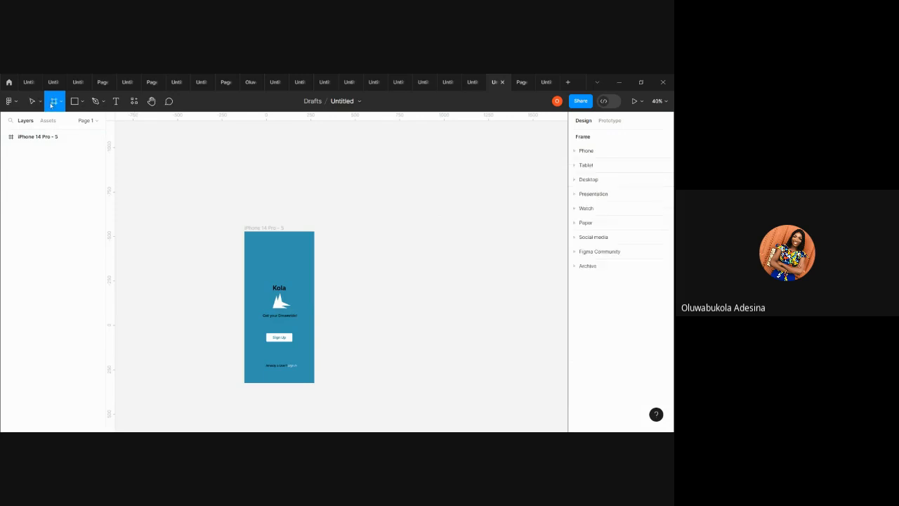
{"action": "left_click", "coordinate": [575, 153]}
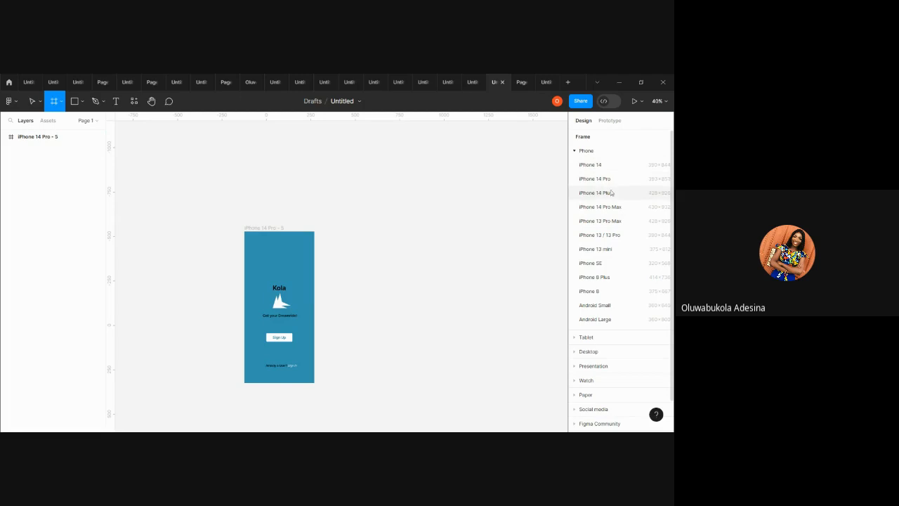
{"action": "scroll", "coordinate": [658, 213], "scroll_direction": "down", "scroll_amount": 1}
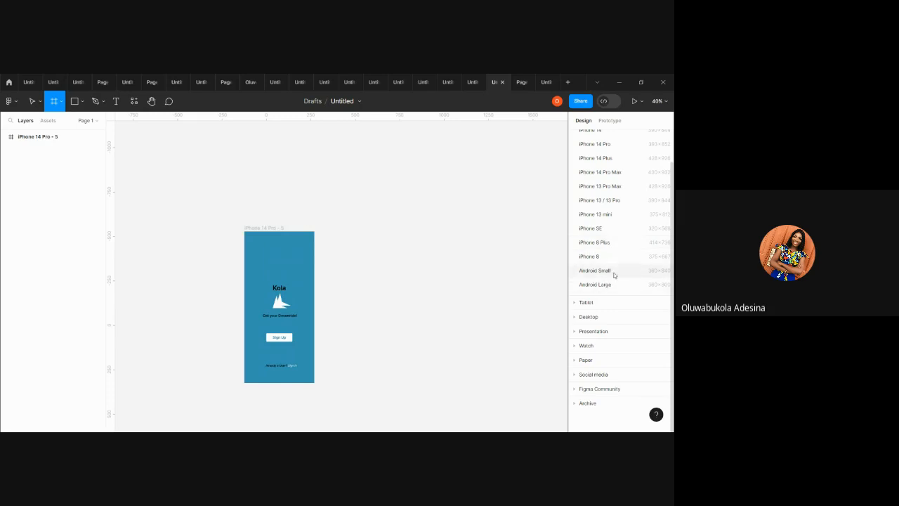
{"action": "scroll", "coordinate": [613, 281], "scroll_direction": "up", "scroll_amount": 2}
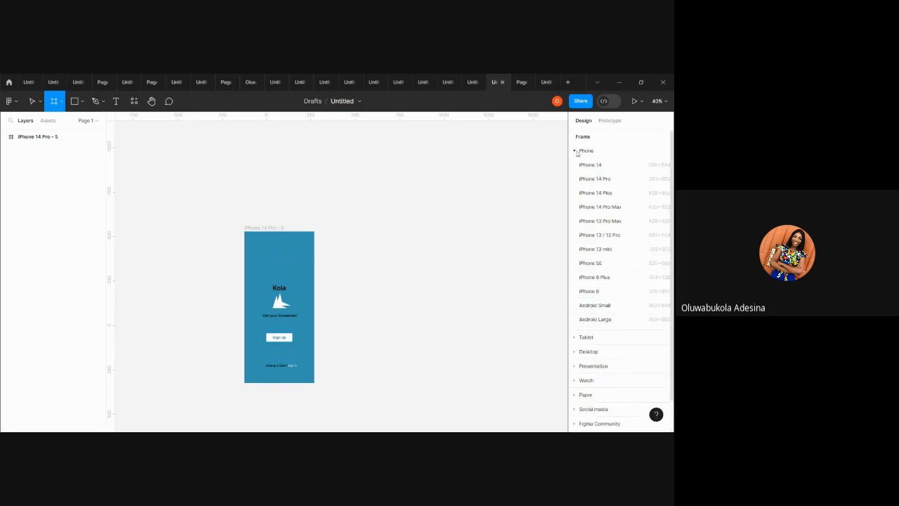
{"action": "left_click", "coordinate": [577, 151]}
{"action": "left_click", "coordinate": [576, 165]}
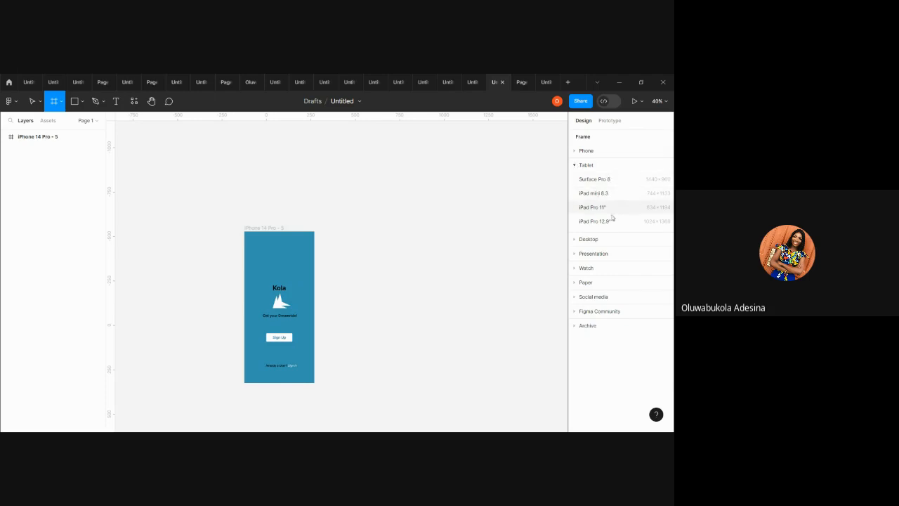
{"action": "left_click", "coordinate": [576, 165]}
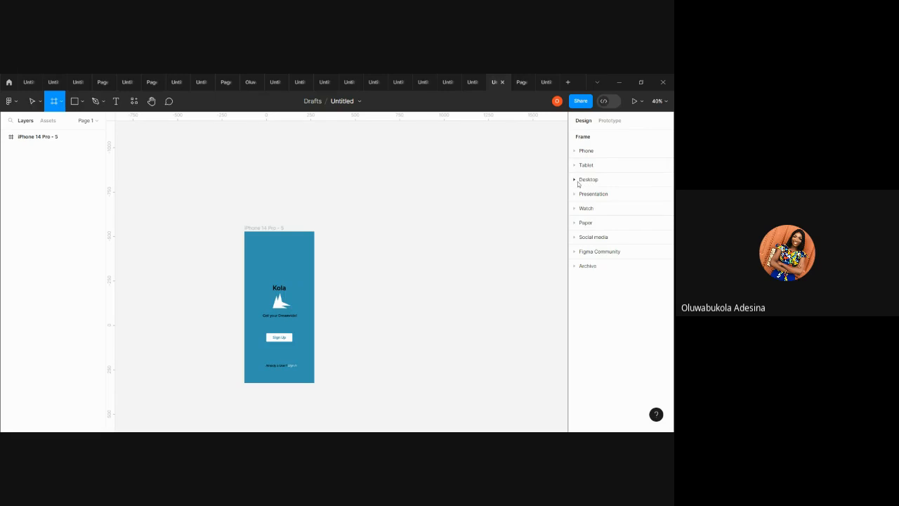
Add a 1440 × 1024 Desktop preset frame beside the phone screen and a 1512 × 982 MacBook Pro 14" frame next to it.
{"action": "left_click", "coordinate": [579, 181]}
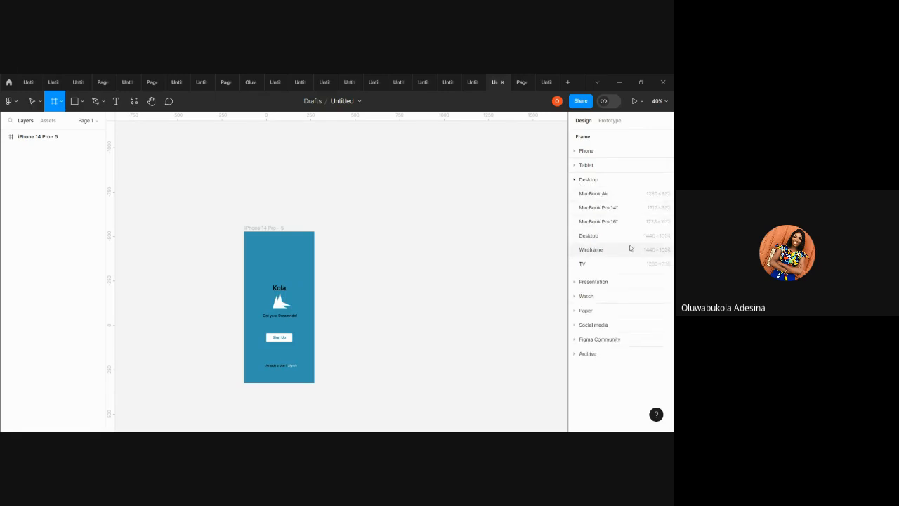
{"action": "left_click", "coordinate": [588, 235]}
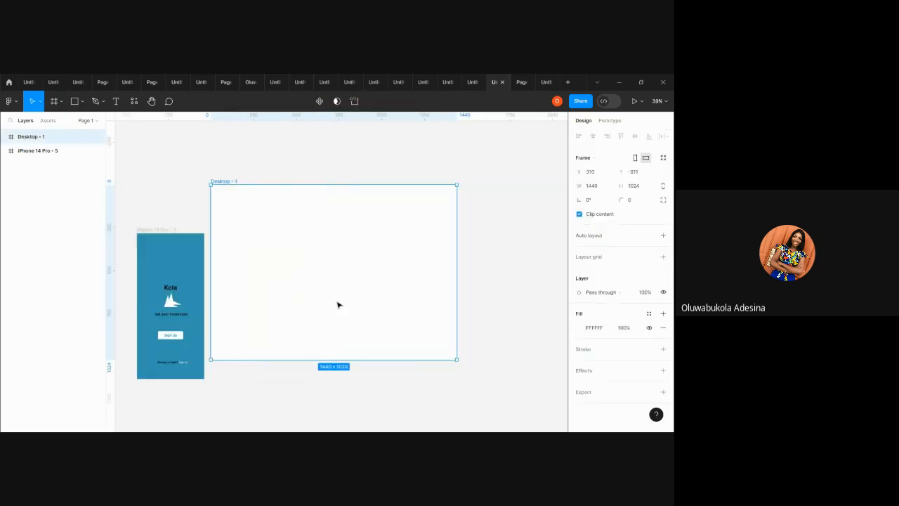
{"action": "left_click", "coordinate": [53, 102]}
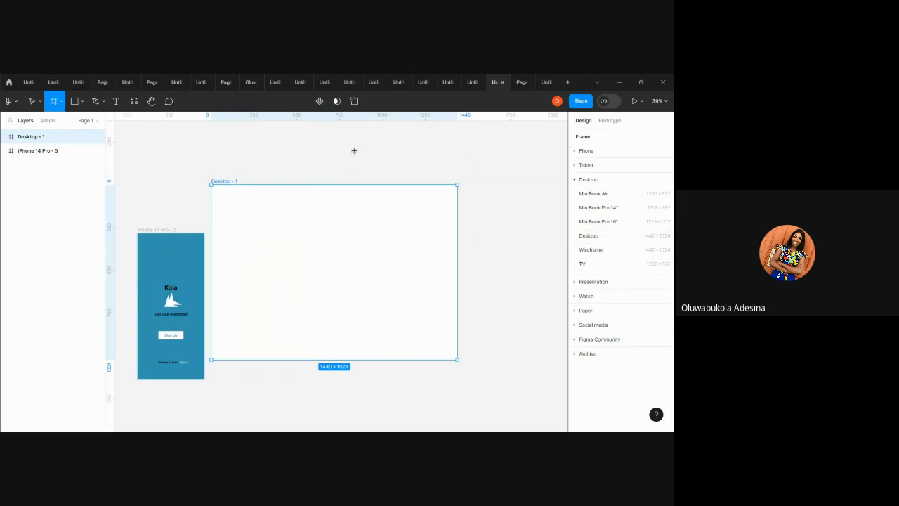
{"action": "left_click", "coordinate": [598, 207]}
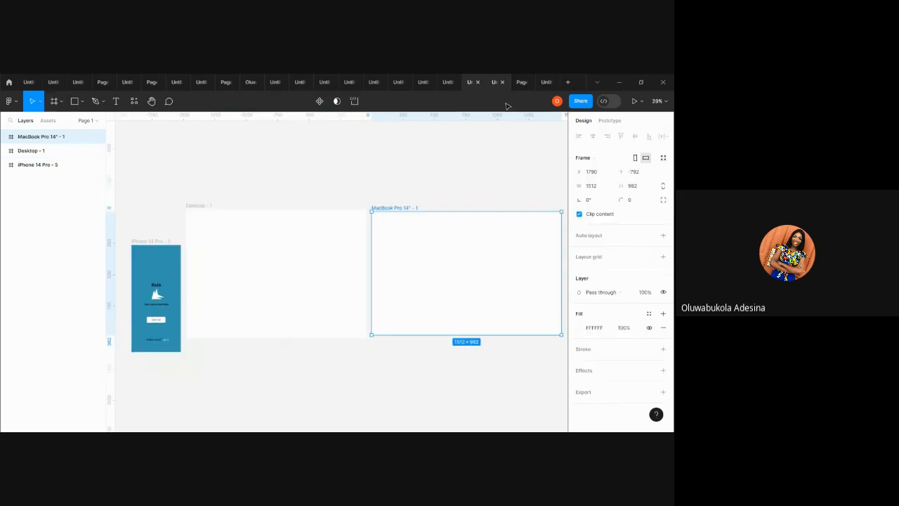
Add an iPad Pro 11" preset frame of 834 × 1194 beside the MacBook Pro frame and deselect it.
{"action": "key", "text": "f"}
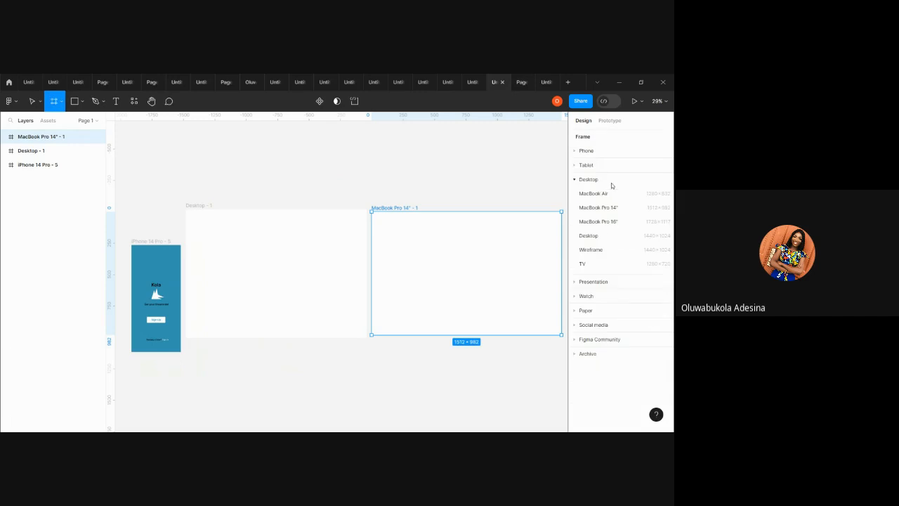
{"action": "left_click", "coordinate": [580, 167]}
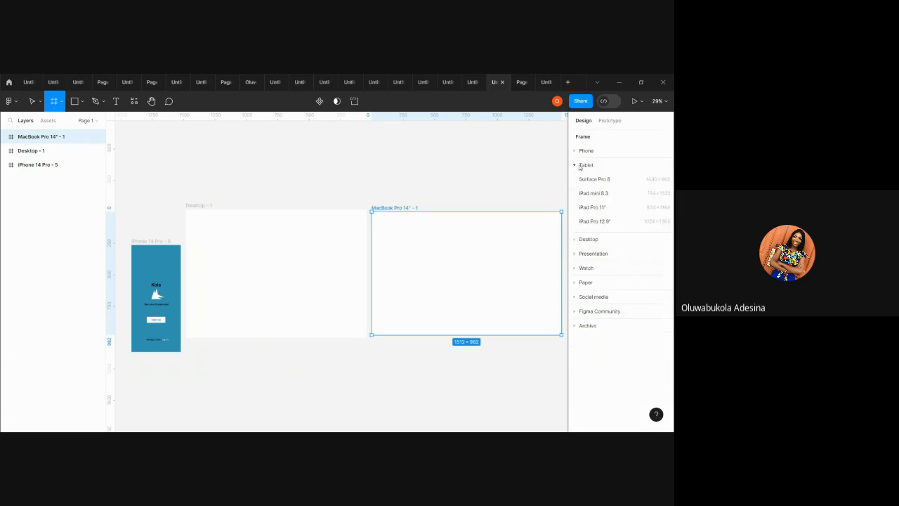
{"action": "left_click", "coordinate": [592, 208]}
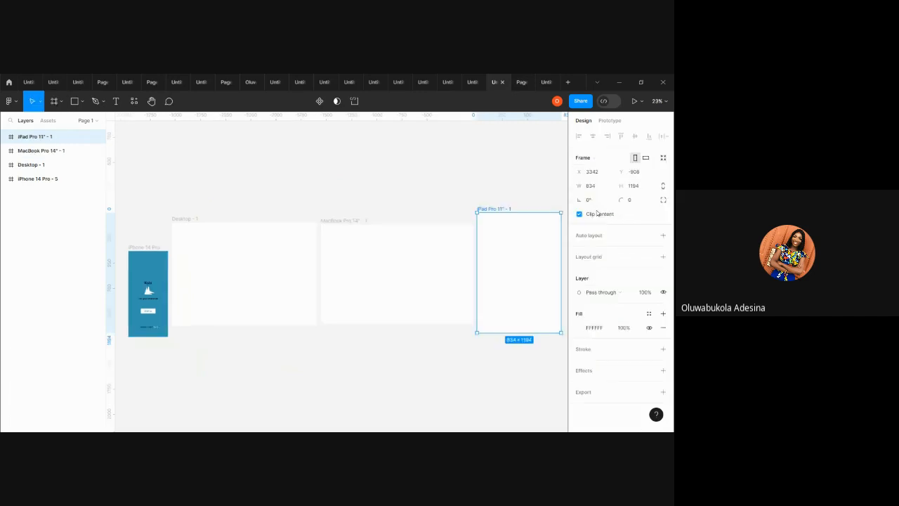
{"action": "left_click", "coordinate": [373, 202]}
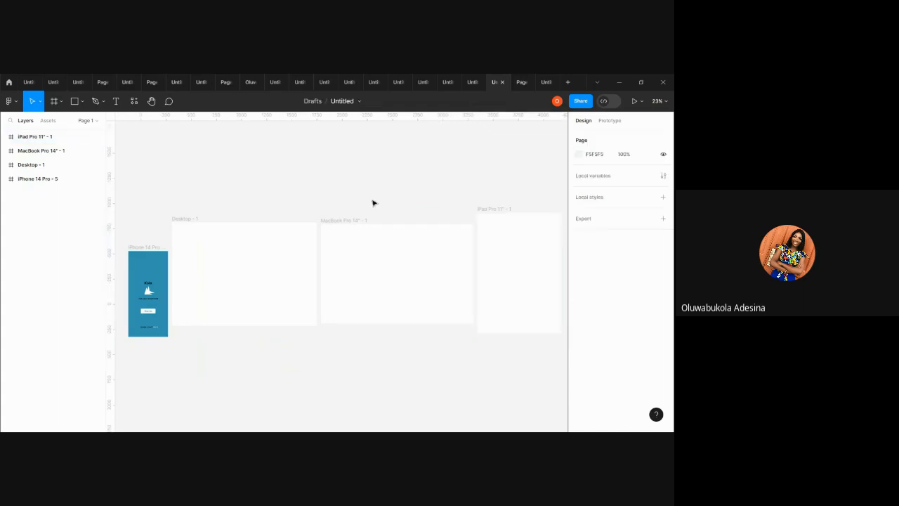
Add a Slide 16:9 presentation frame of 1920 × 1080 beside the iPad Pro frame.
{"action": "left_click", "coordinate": [54, 101]}
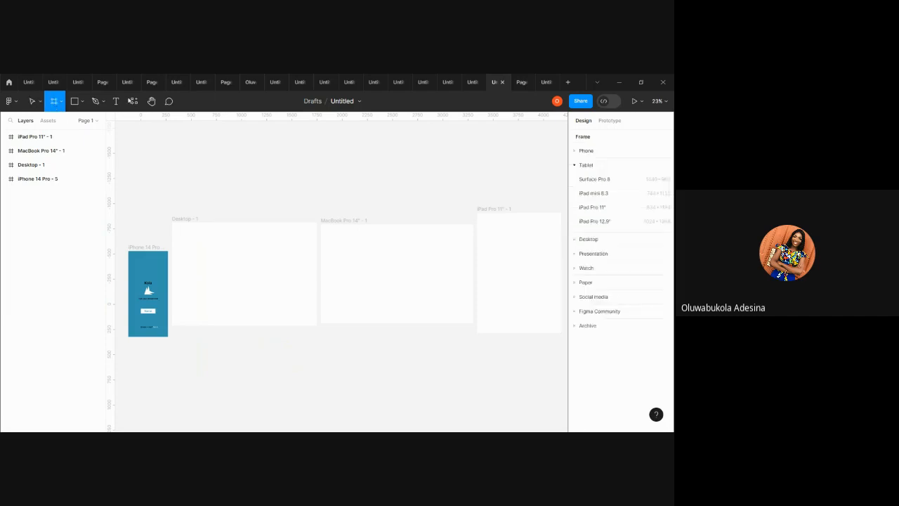
{"action": "left_click", "coordinate": [575, 165]}
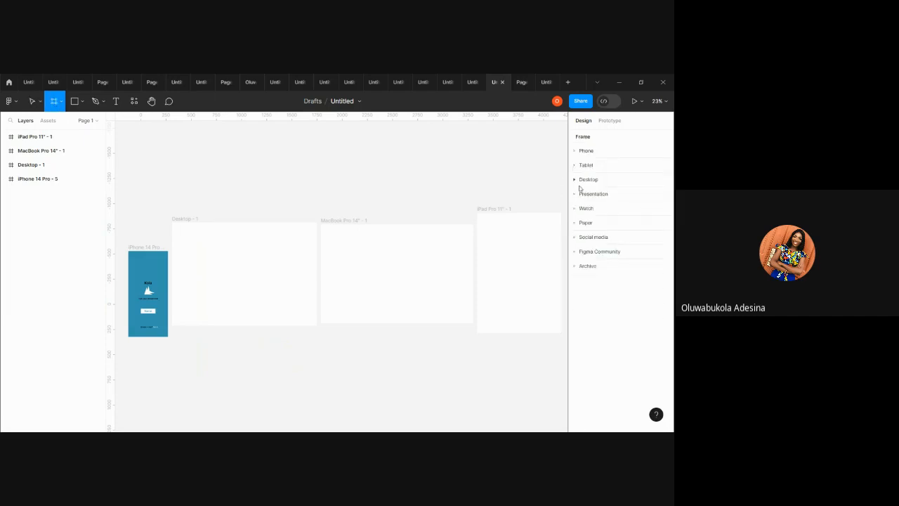
{"action": "left_click", "coordinate": [575, 194]}
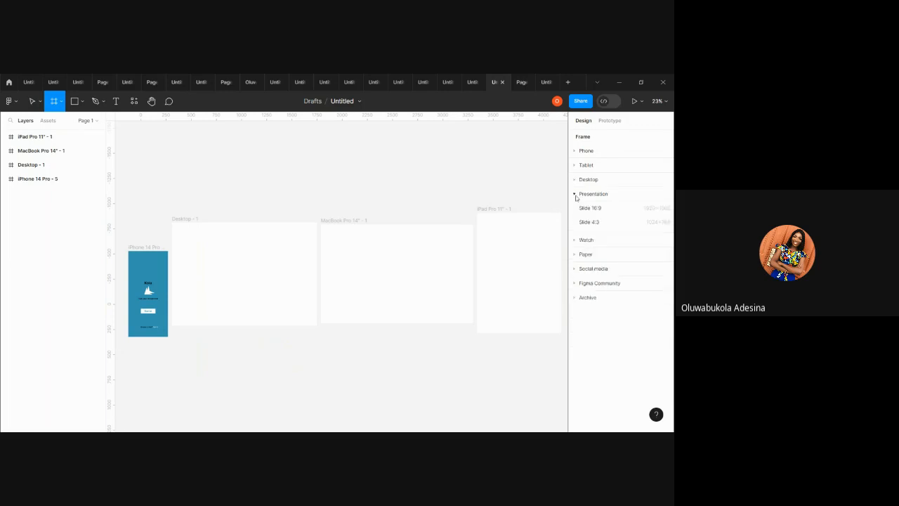
{"action": "left_click", "coordinate": [590, 208]}
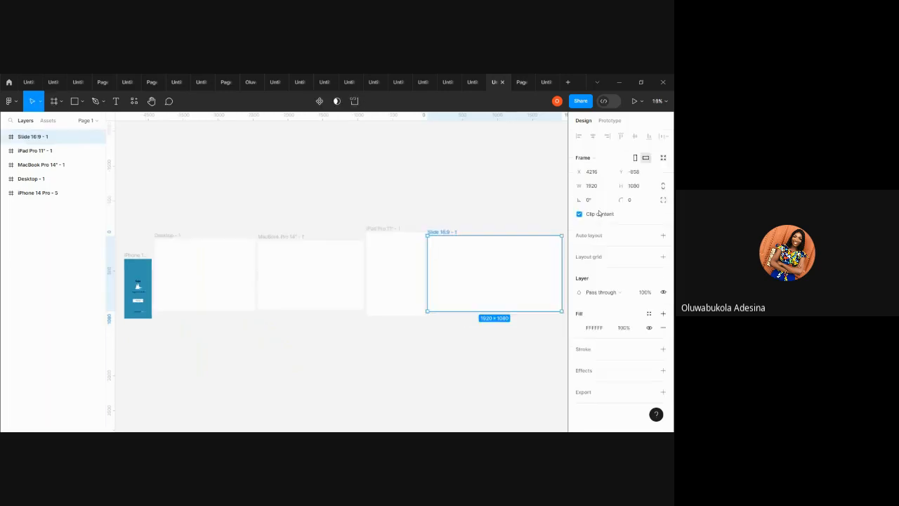
Add an Apple Watch 45mm preset frame of 198 × 242 beside the slide frame.
{"action": "left_click", "coordinate": [55, 100]}
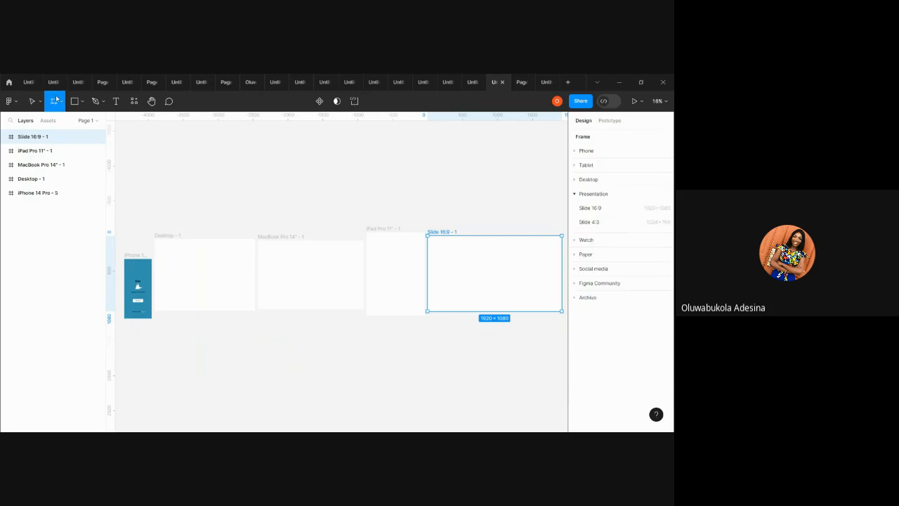
{"action": "left_click", "coordinate": [574, 195]}
{"action": "left_click", "coordinate": [574, 208]}
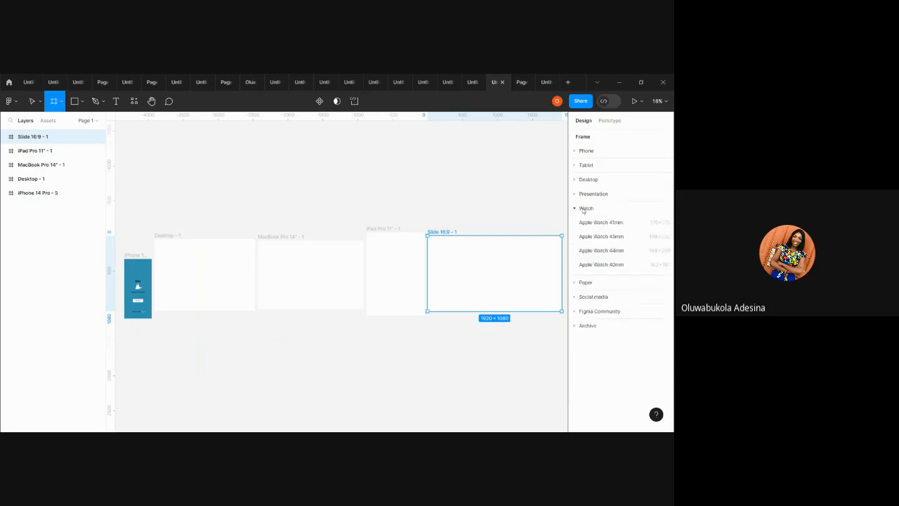
{"action": "left_click", "coordinate": [608, 236]}
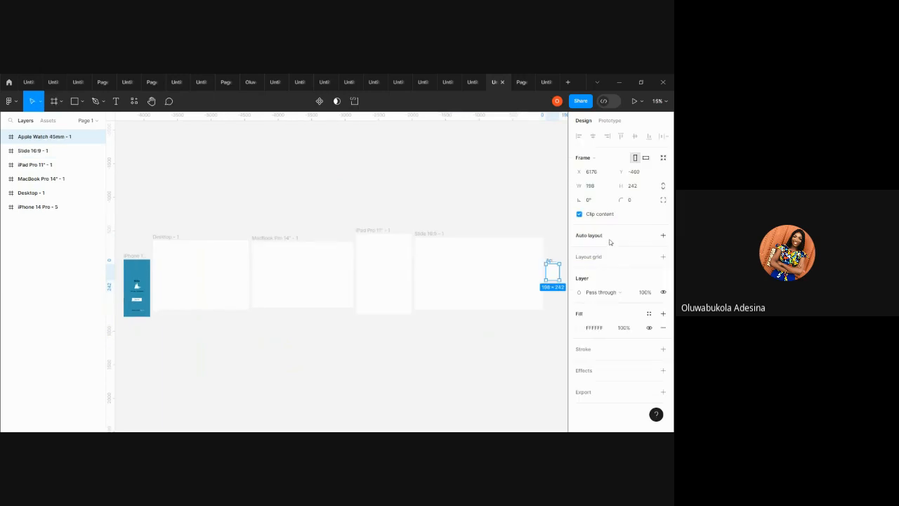
Add an A4 paper frame of 595 × 842 beside the Apple Watch frame.
{"action": "left_click", "coordinate": [59, 102]}
{"action": "left_click", "coordinate": [51, 122]}
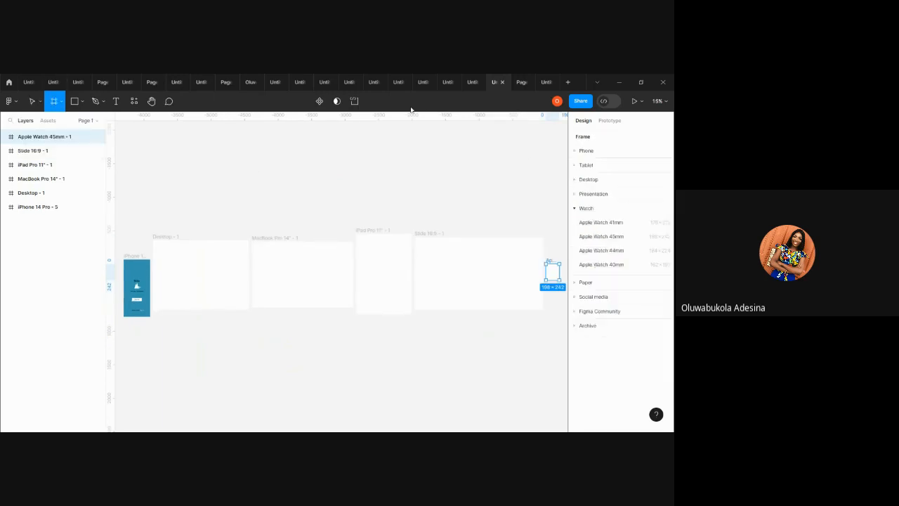
{"action": "left_click", "coordinate": [573, 208]}
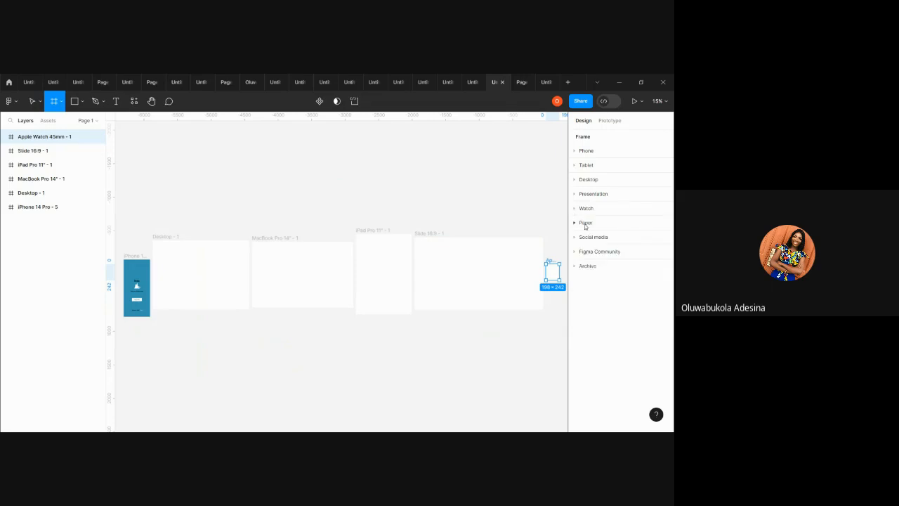
{"action": "left_click", "coordinate": [574, 222]}
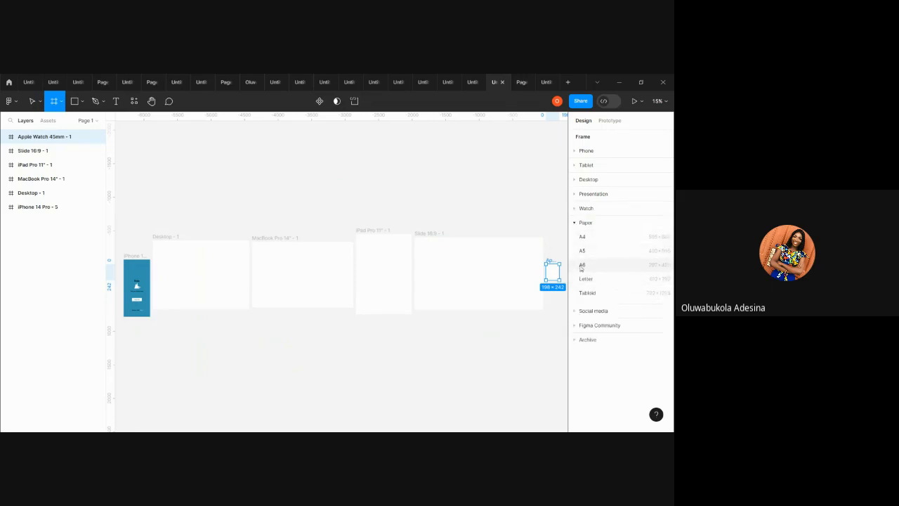
{"action": "left_click", "coordinate": [588, 236]}
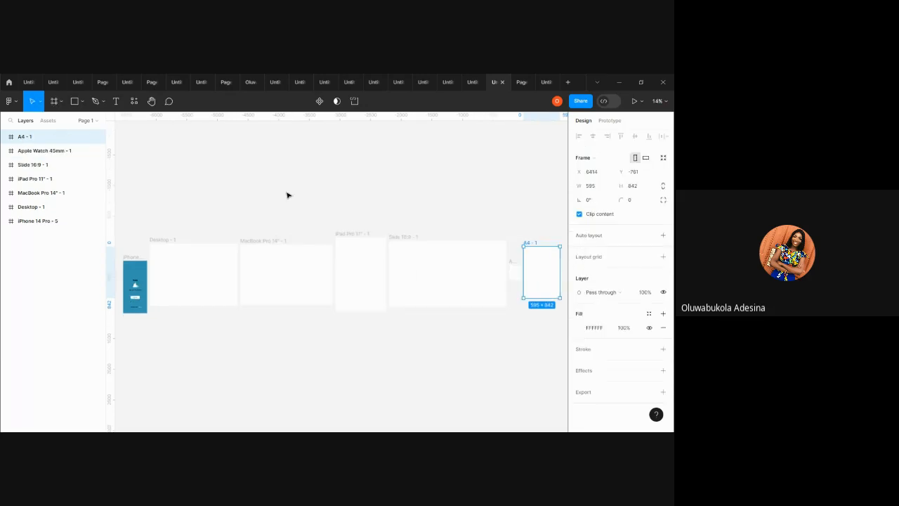
Add an Instagram post frame of 1080 × 1080 from the social media presets beside the A4 frame.
{"action": "left_click", "coordinate": [52, 103]}
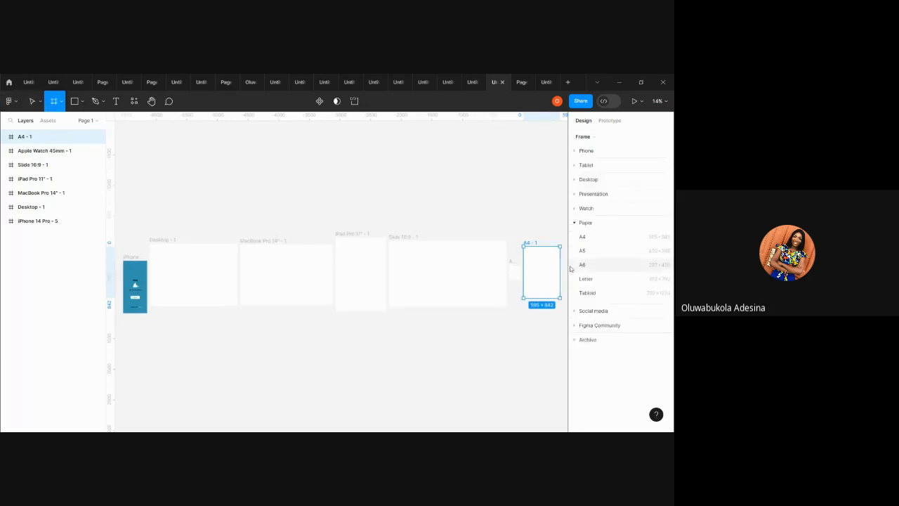
{"action": "left_click", "coordinate": [576, 223]}
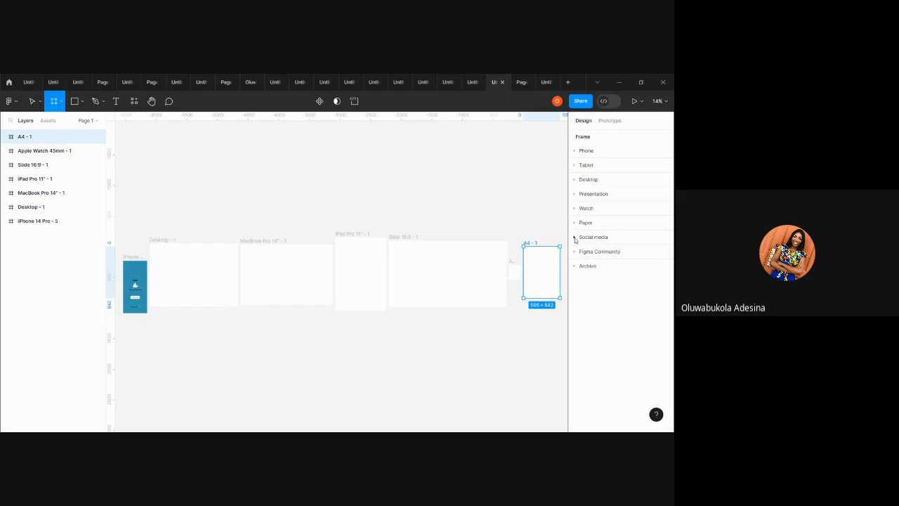
{"action": "left_click", "coordinate": [576, 238]}
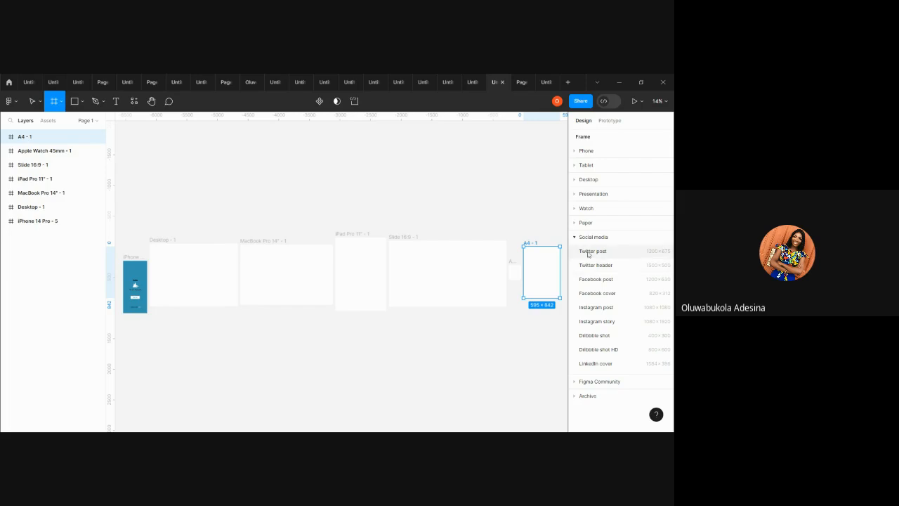
{"action": "left_click", "coordinate": [596, 307]}
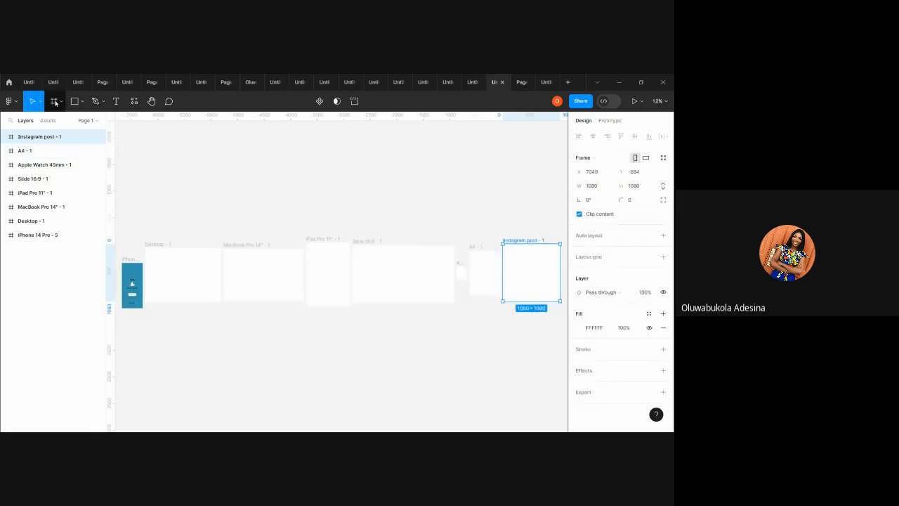
Examine the Frame tool's Figma Community and Archive presets, leaving all preset categories collapsed.
{"action": "left_click", "coordinate": [54, 101]}
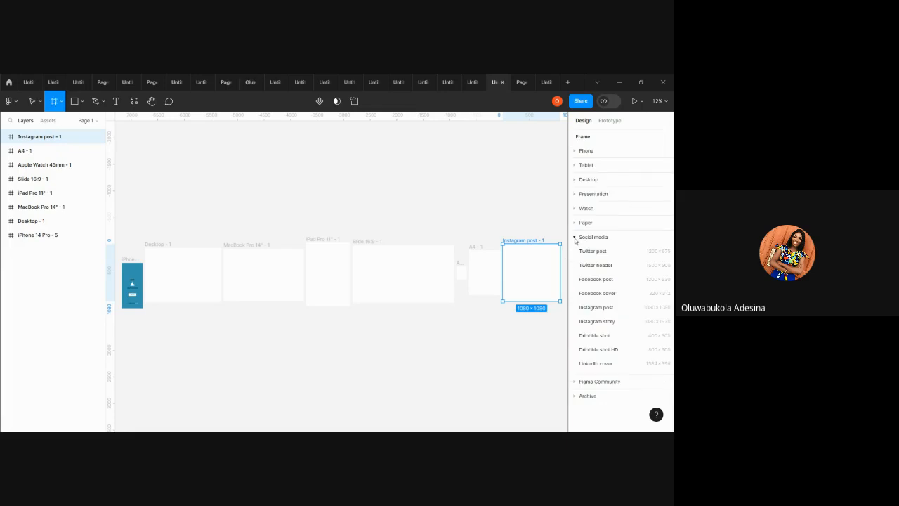
{"action": "left_click", "coordinate": [576, 237]}
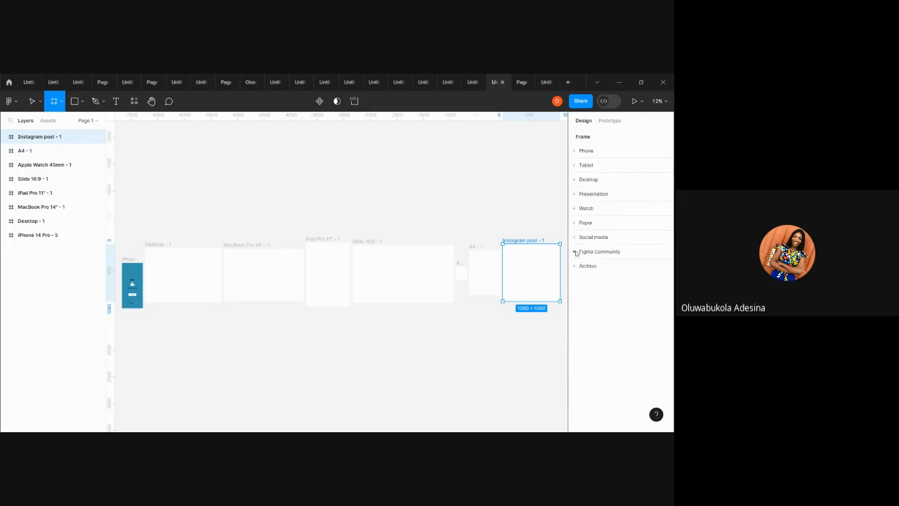
{"action": "left_click", "coordinate": [575, 251]}
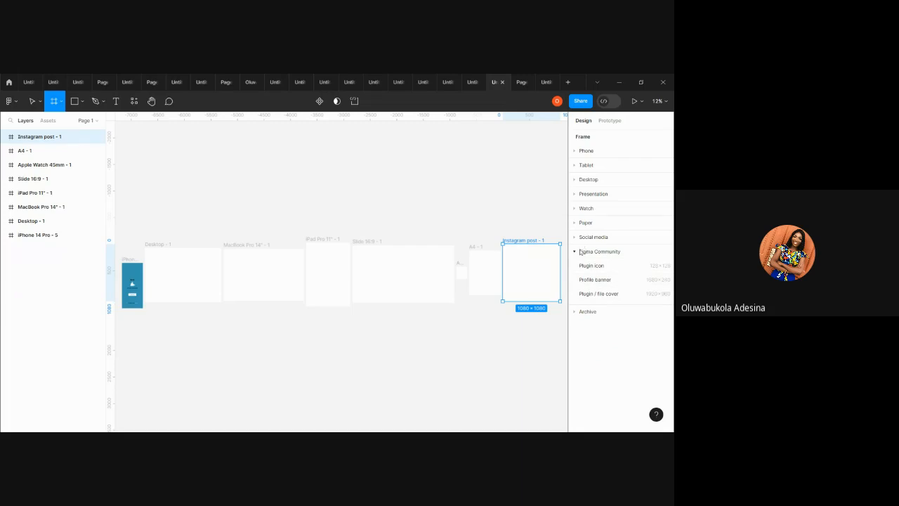
{"action": "left_click", "coordinate": [574, 251]}
{"action": "left_click", "coordinate": [574, 265]}
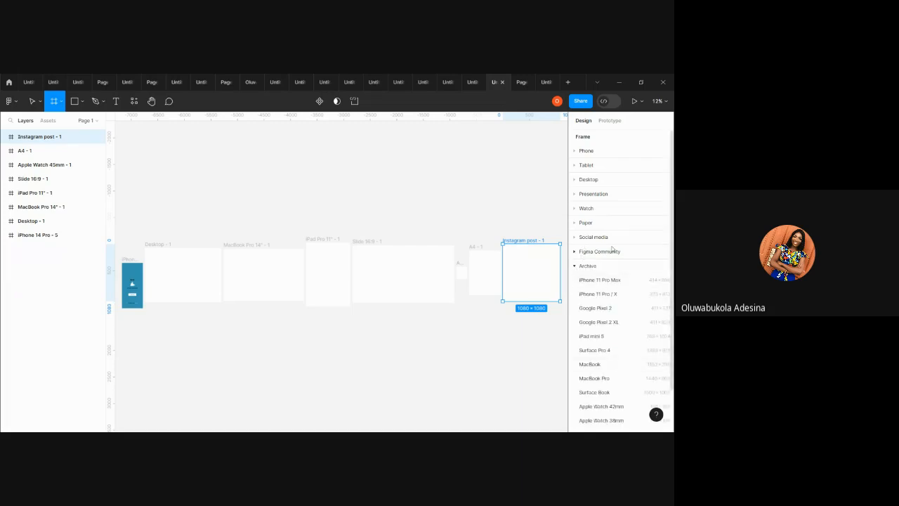
{"action": "scroll", "coordinate": [613, 247], "scroll_direction": "down", "scroll_amount": 2}
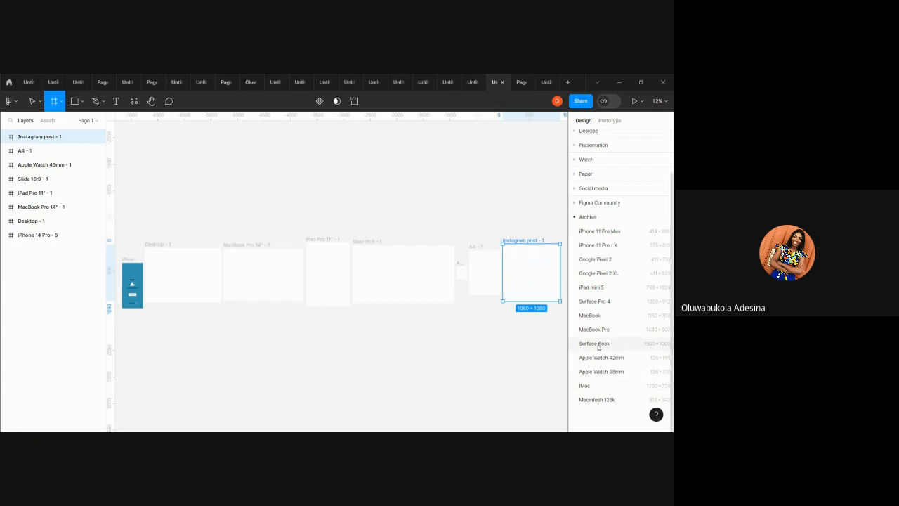
{"action": "left_click", "coordinate": [574, 220]}
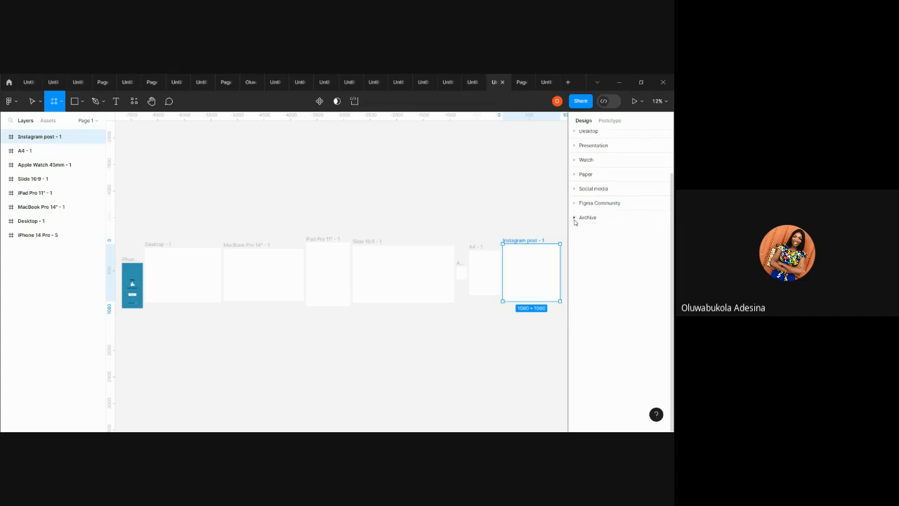
Leave the Frame tool and place a 100 × 100 rectangle on the empty canvas above the Desktop frame.
{"action": "left_click", "coordinate": [396, 169]}
{"action": "scroll", "coordinate": [395, 169], "scroll_direction": "up", "scroll_amount": 2}
{"action": "key", "text": "Delete"}
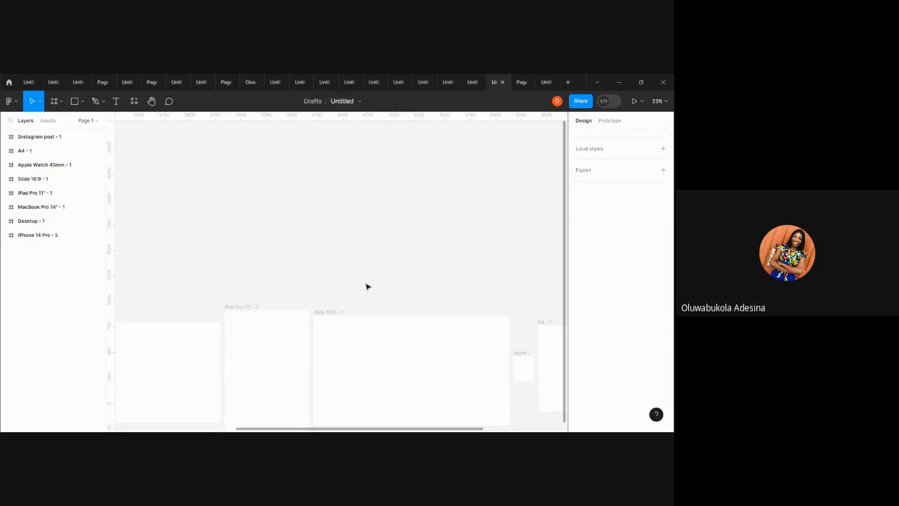
{"action": "scroll", "coordinate": [367, 285], "scroll_direction": "left", "scroll_amount": 5}
{"action": "scroll", "coordinate": [194, 267], "scroll_direction": "right", "scroll_amount": 10}
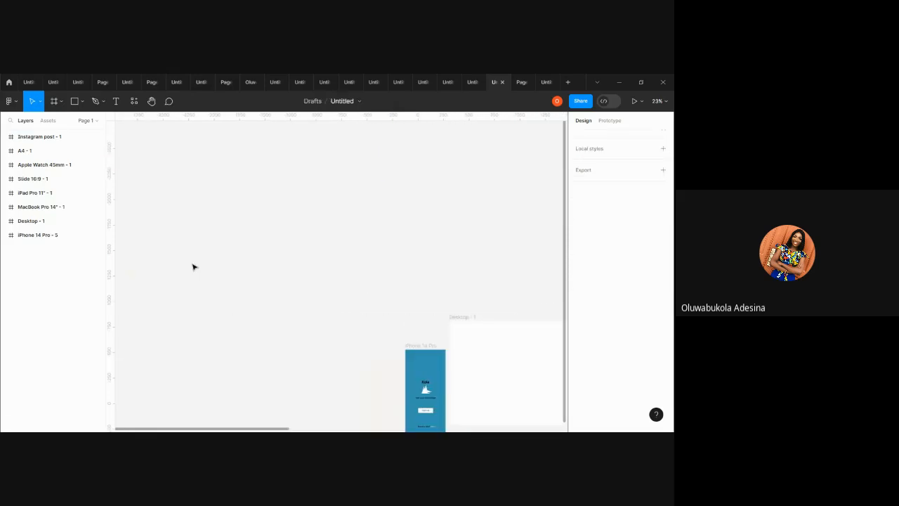
{"action": "scroll", "coordinate": [194, 267], "scroll_direction": "left", "scroll_amount": 6}
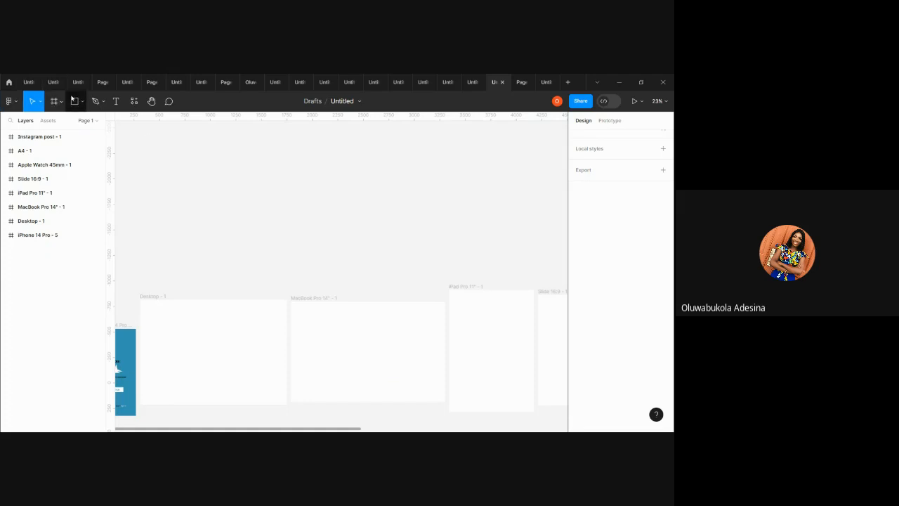
{"action": "left_click", "coordinate": [81, 102]}
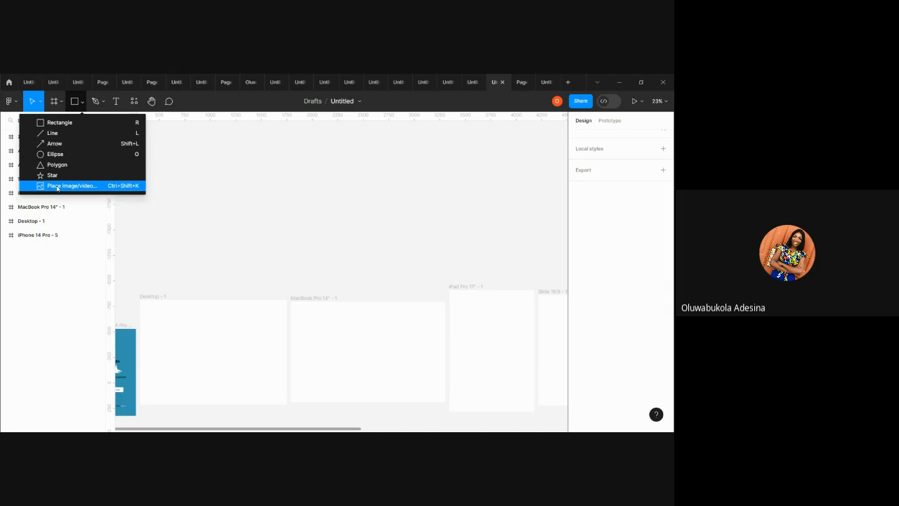
{"action": "left_click", "coordinate": [35, 124]}
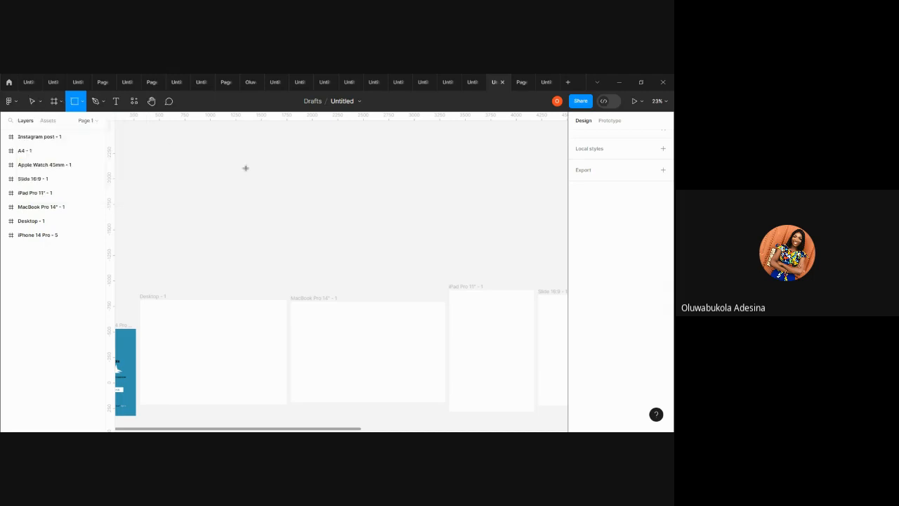
{"action": "left_click", "coordinate": [245, 167]}
Place a 100 × 100 ellipse beside the rectangle.
{"action": "left_click", "coordinate": [82, 101]}
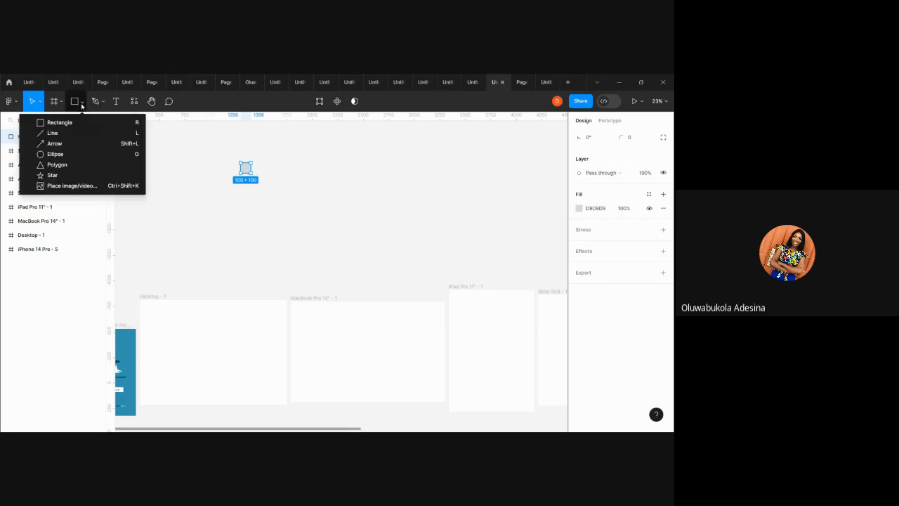
{"action": "left_click", "coordinate": [61, 154]}
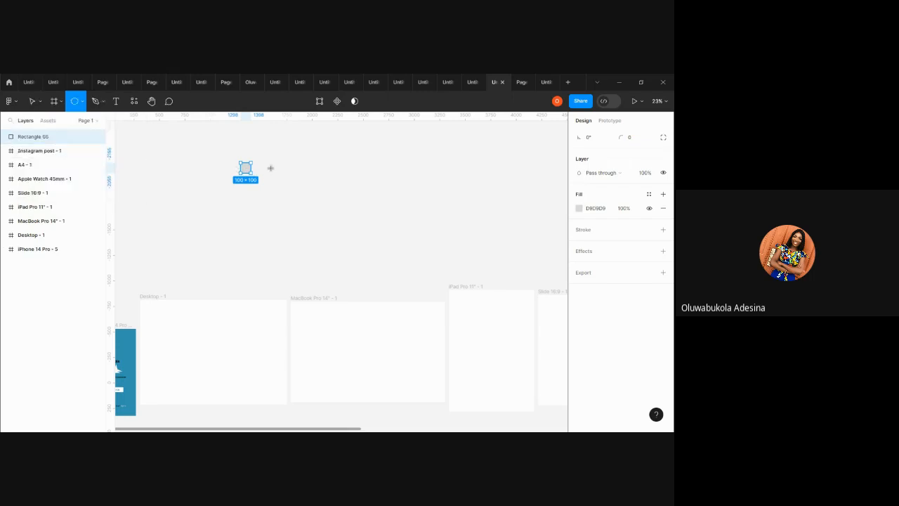
{"action": "left_click", "coordinate": [272, 169]}
Place a 100 × 100 five-pointed star and move it next to the ellipse, in line with the other shapes.
{"action": "left_click", "coordinate": [94, 101]}
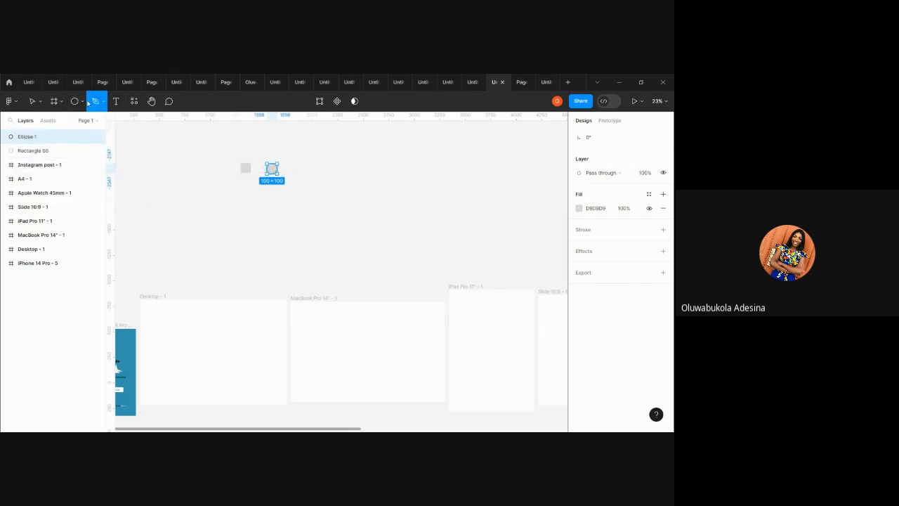
{"action": "left_click", "coordinate": [83, 102]}
{"action": "left_click", "coordinate": [83, 102]}
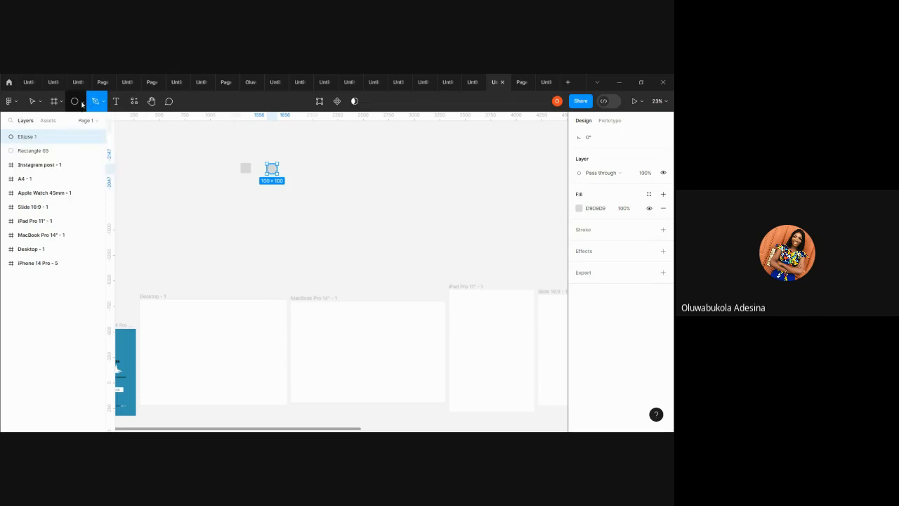
{"action": "left_click", "coordinate": [83, 102]}
{"action": "left_click", "coordinate": [64, 175]}
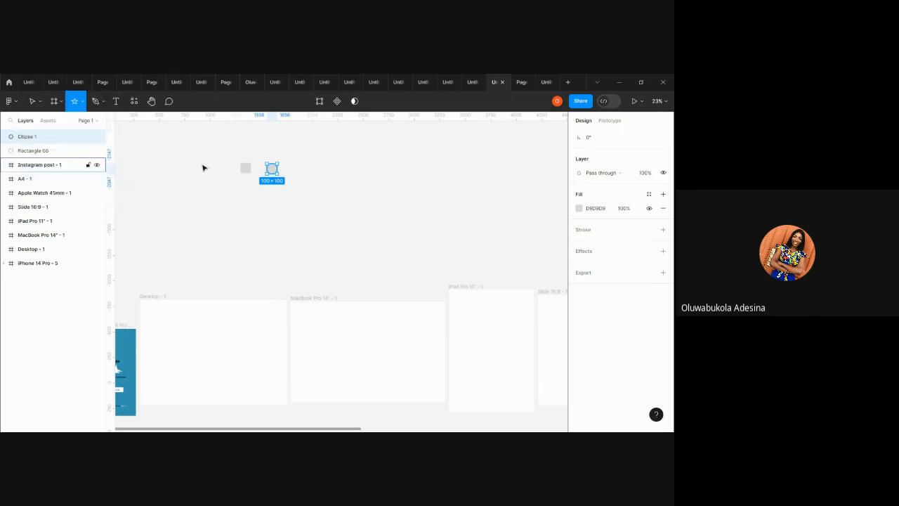
{"action": "left_click", "coordinate": [321, 153]}
{"action": "left_click_drag", "start_coordinate": [323, 156], "coordinate": [294, 170]}
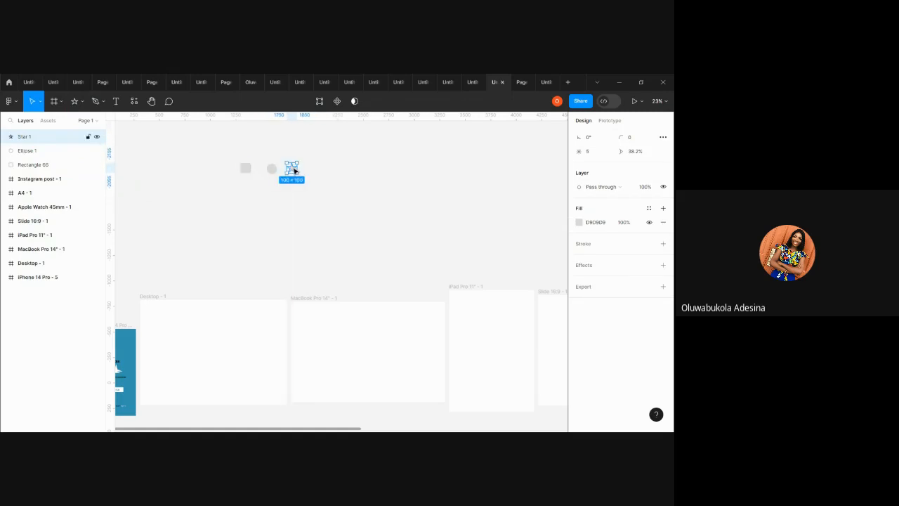
Enlarge the rectangle with the Scale tool to about 251 × 251.
{"action": "left_click", "coordinate": [270, 170]}
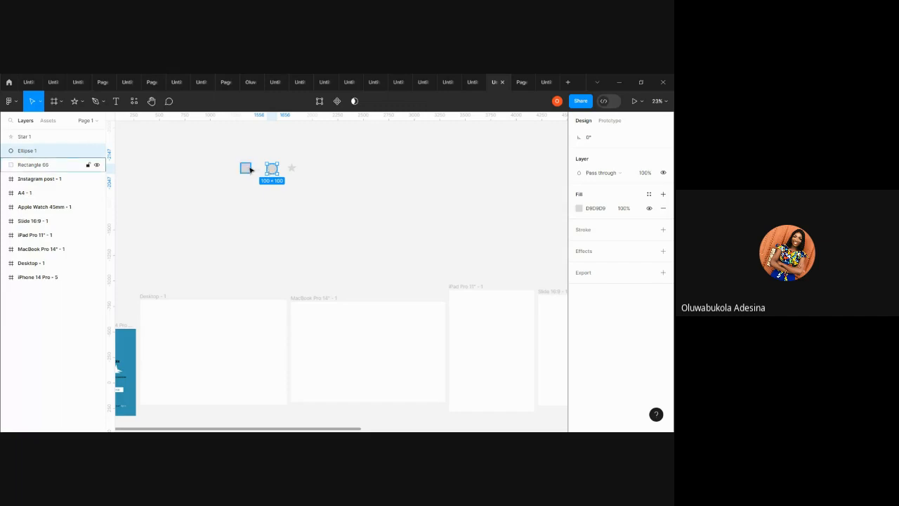
{"action": "left_click", "coordinate": [245, 169]}
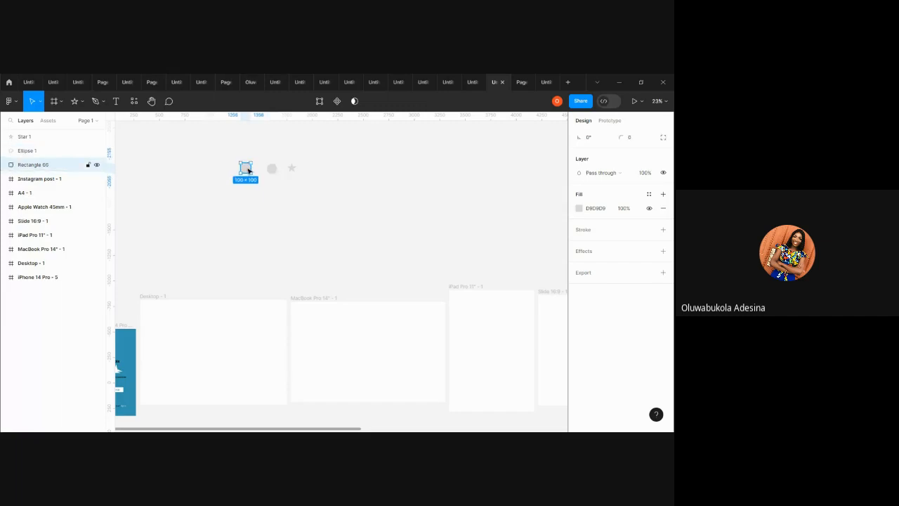
{"action": "scroll", "coordinate": [248, 171], "scroll_direction": "up", "scroll_amount": 10}
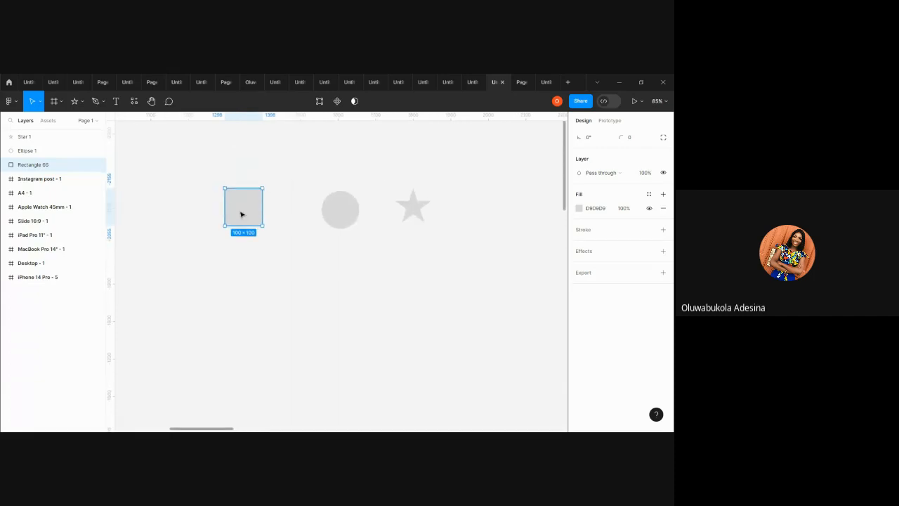
{"action": "key", "text": "k"}
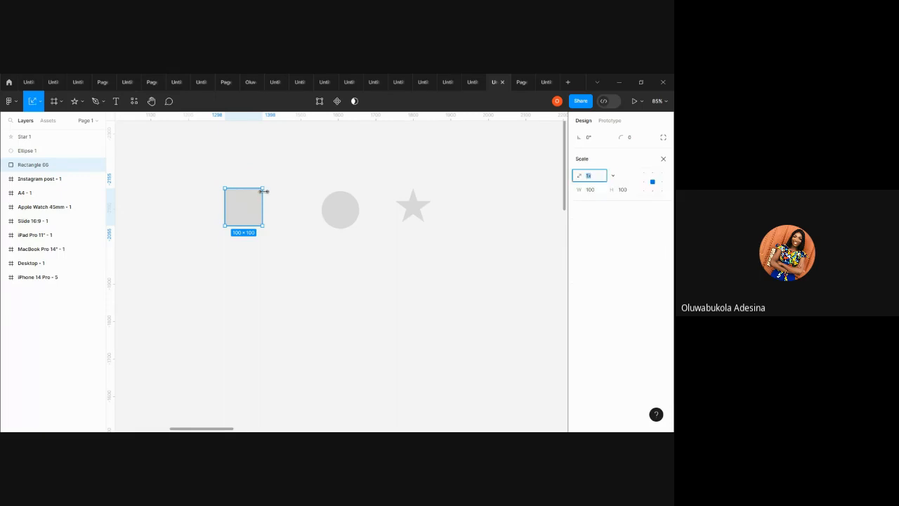
{"action": "left_click_drag", "start_coordinate": [264, 187], "coordinate": [261, 231]}
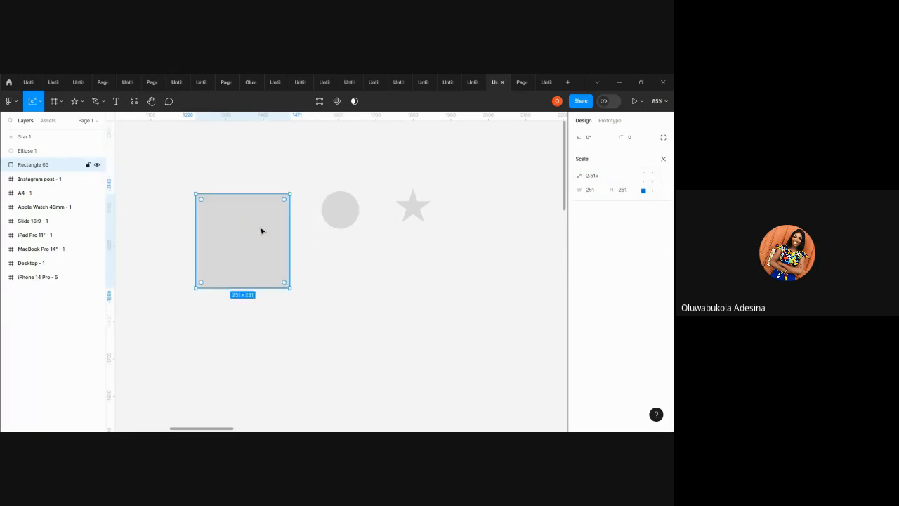
Scale the ellipse up to about 259 × 259 and move it between the square and the star.
{"action": "left_click", "coordinate": [347, 213]}
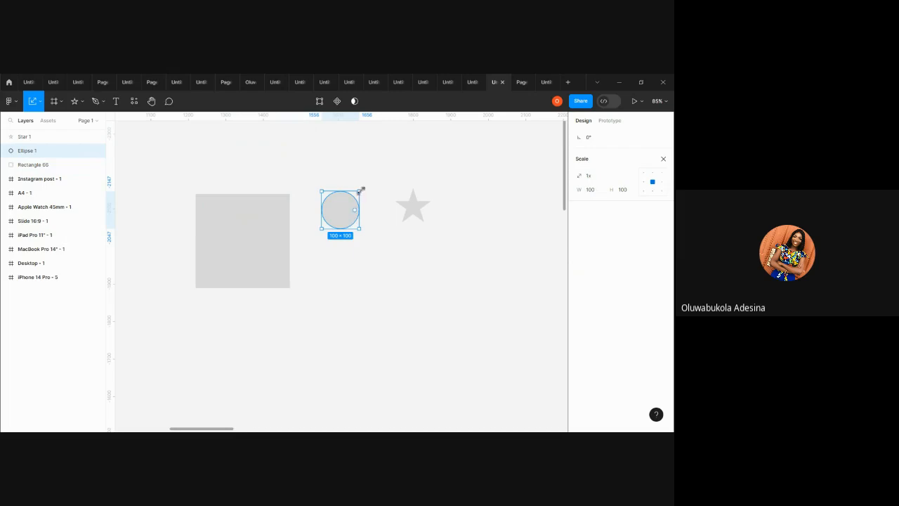
{"action": "left_click_drag", "start_coordinate": [362, 189], "coordinate": [419, 132]}
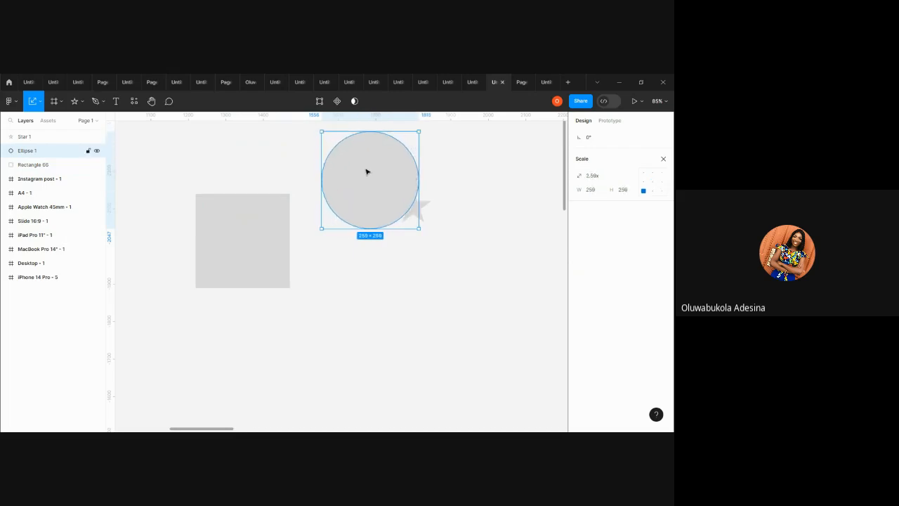
{"action": "left_click_drag", "start_coordinate": [367, 171], "coordinate": [349, 225]}
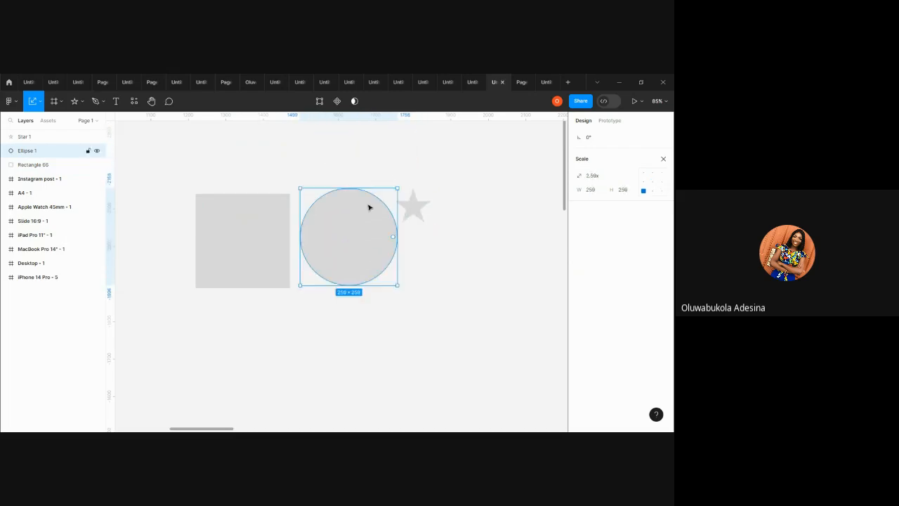
Enlarge the ellipse a little further and scale the star up to a similar size, spaced clear of the ellipse.
{"action": "left_click_drag", "start_coordinate": [400, 185], "coordinate": [494, 223]}
{"action": "left_click", "coordinate": [416, 200]}
{"action": "left_click", "coordinate": [245, 231]}
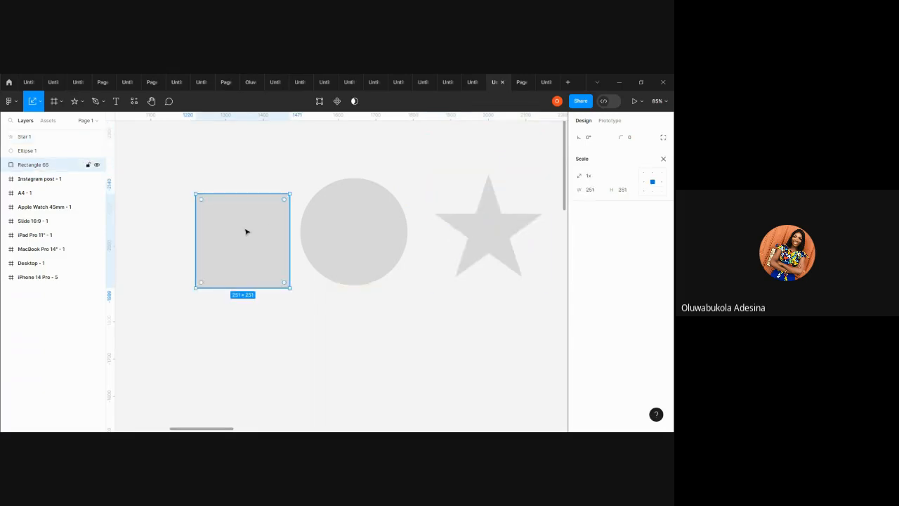
{"action": "left_click", "coordinate": [424, 311]}
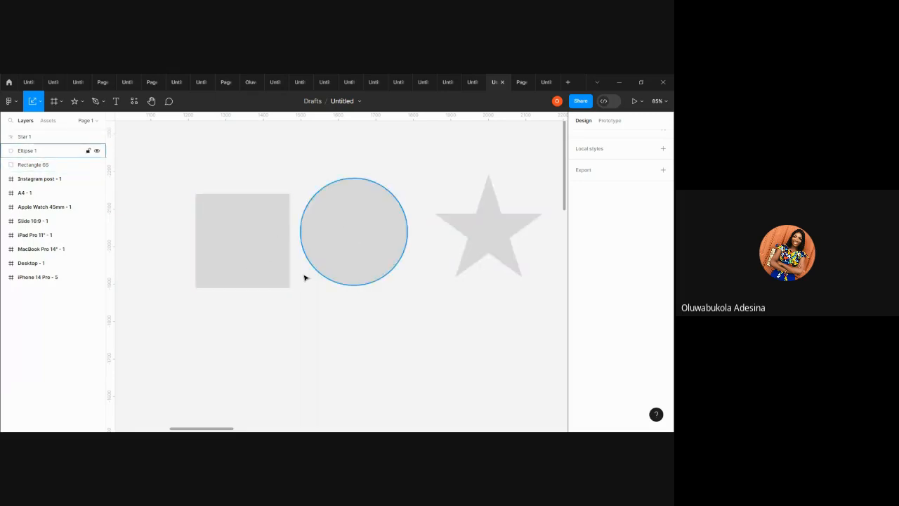
Round the square's corners into a full circle with radius 125.5, and restore them to radius 0.
{"action": "left_click", "coordinate": [262, 245]}
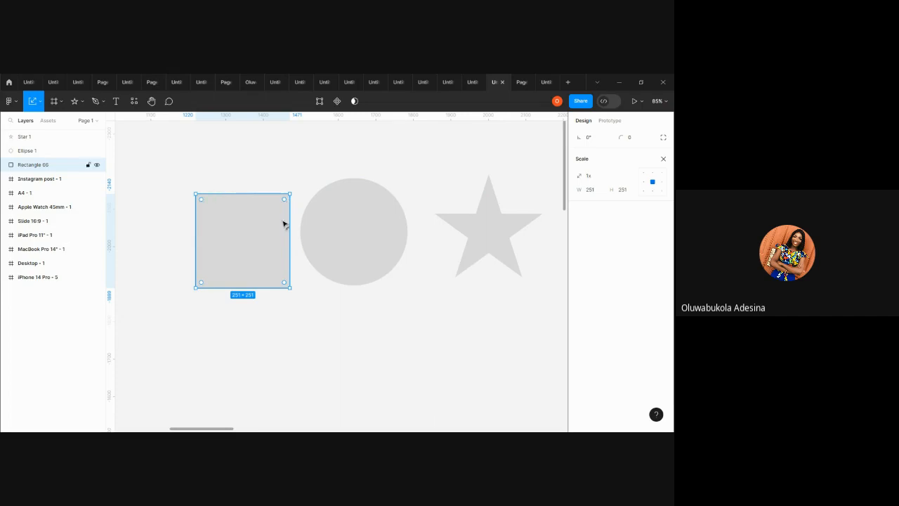
{"action": "scroll", "coordinate": [222, 257], "scroll_direction": "up", "scroll_amount": 5}
{"action": "scroll", "coordinate": [223, 257], "scroll_direction": "up", "scroll_amount": 3}
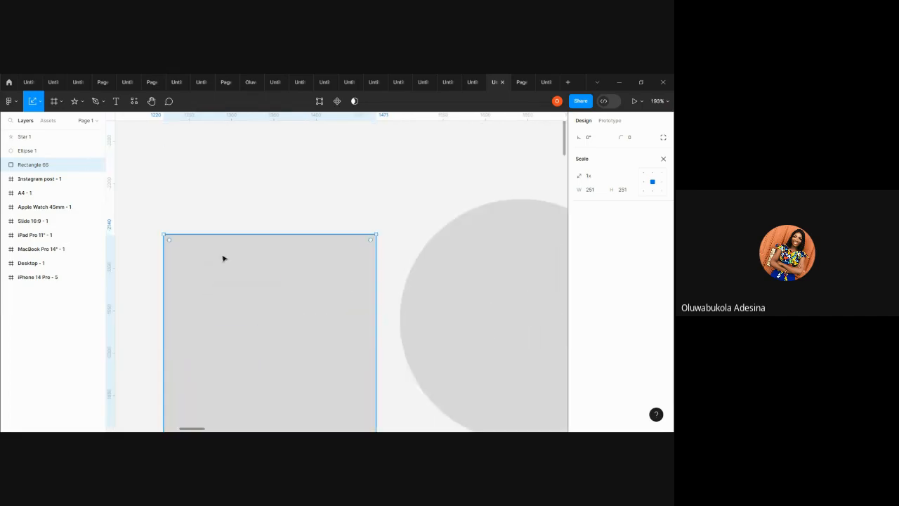
{"action": "scroll", "coordinate": [197, 255], "scroll_direction": "down", "scroll_amount": 3}
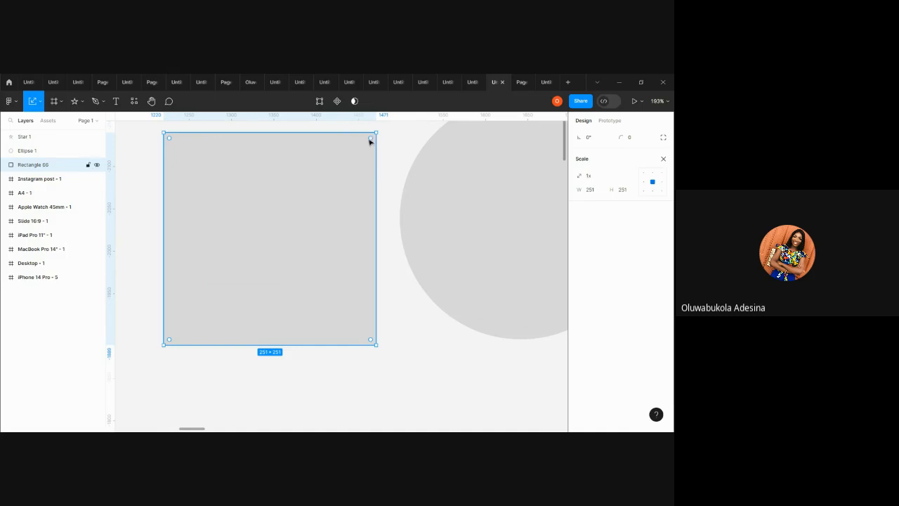
{"action": "left_click_drag", "start_coordinate": [371, 141], "coordinate": [204, 212]}
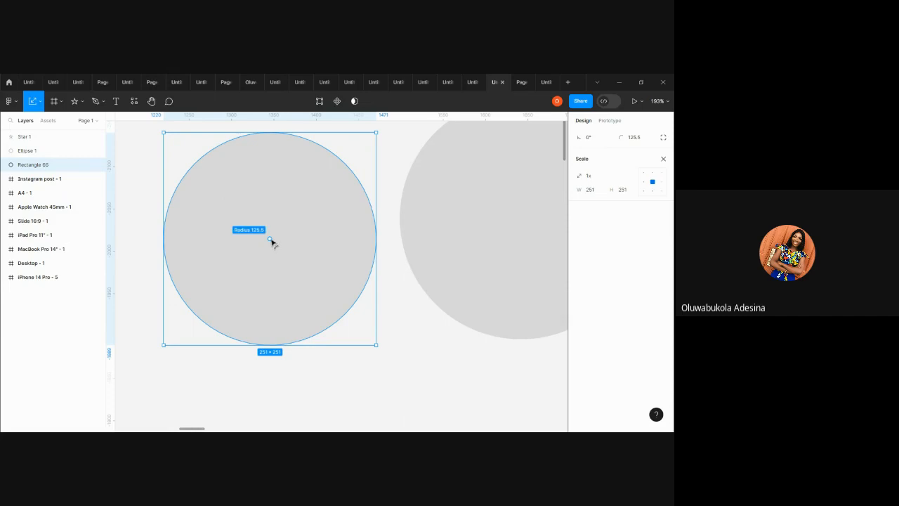
{"action": "left_click_drag", "start_coordinate": [272, 240], "coordinate": [396, 146]}
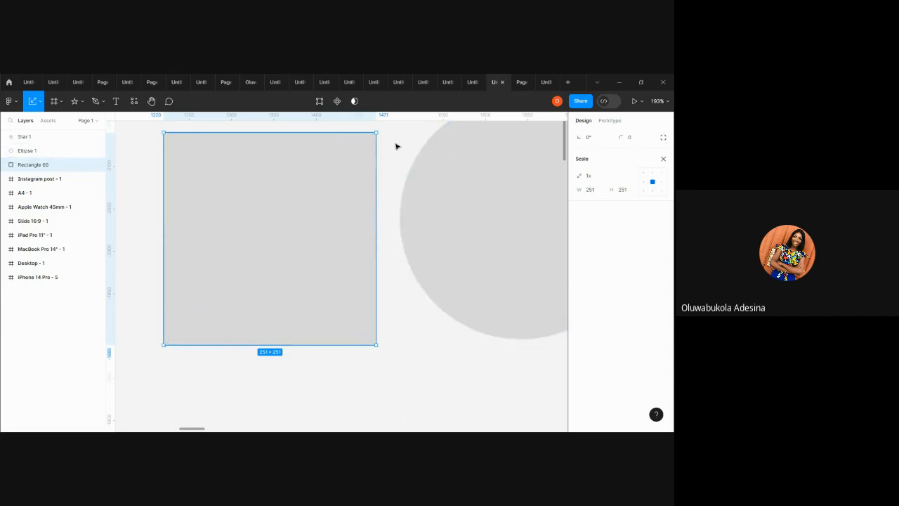
Round the square's corners to a radius of 58 and shift the square slightly away from the ellipse.
{"action": "left_click", "coordinate": [395, 146]}
{"action": "left_click", "coordinate": [350, 155]}
{"action": "left_click_drag", "start_coordinate": [373, 140], "coordinate": [365, 143]}
{"action": "left_click", "coordinate": [418, 145]}
{"action": "left_click", "coordinate": [351, 168]}
{"action": "left_click_drag", "start_coordinate": [371, 143], "coordinate": [278, 203]}
{"action": "left_click", "coordinate": [414, 144]}
{"action": "left_click", "coordinate": [329, 181]}
{"action": "double_click", "coordinate": [279, 203]}
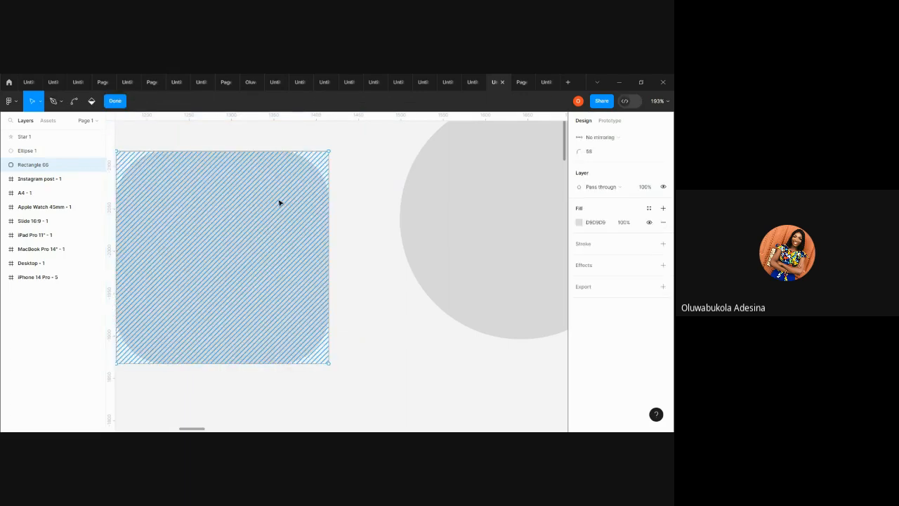
{"action": "key", "text": "Escape"}
Increase the rounded square's corner radius to the full 125.5, and look briefly at its vector outline.
{"action": "left_click_drag", "start_coordinate": [279, 203], "coordinate": [267, 276]}
{"action": "left_click", "coordinate": [397, 323]}
{"action": "scroll", "coordinate": [397, 323], "scroll_direction": "left", "scroll_amount": 2}
{"action": "scroll", "coordinate": [398, 324], "scroll_direction": "down", "scroll_amount": 2}
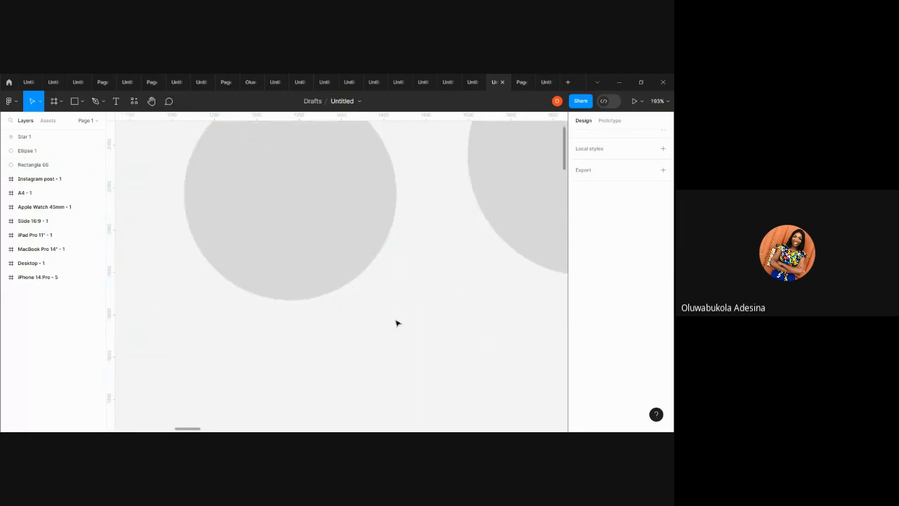
{"action": "scroll", "coordinate": [398, 323], "scroll_direction": "up", "scroll_amount": 2}
{"action": "double_click", "coordinate": [251, 285]}
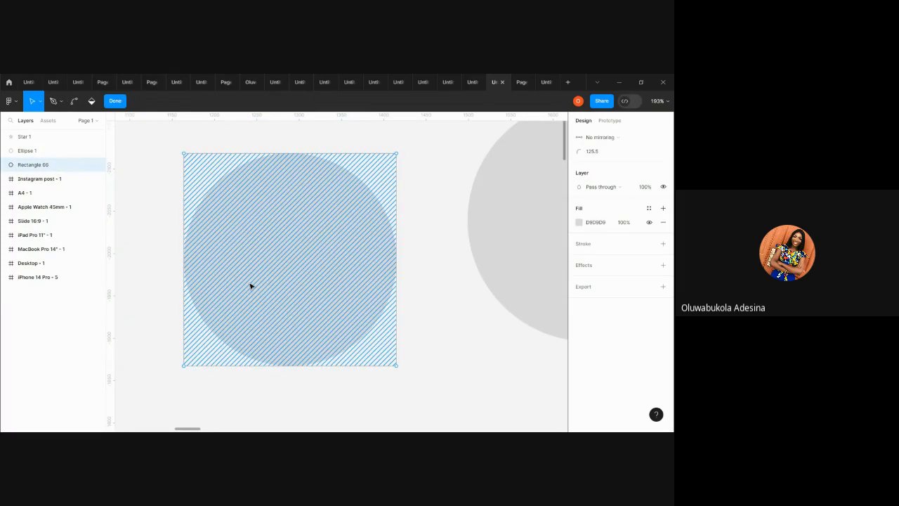
{"action": "key", "text": "Escape"}
{"action": "scroll", "coordinate": [258, 246], "scroll_direction": "down", "scroll_amount": 2}
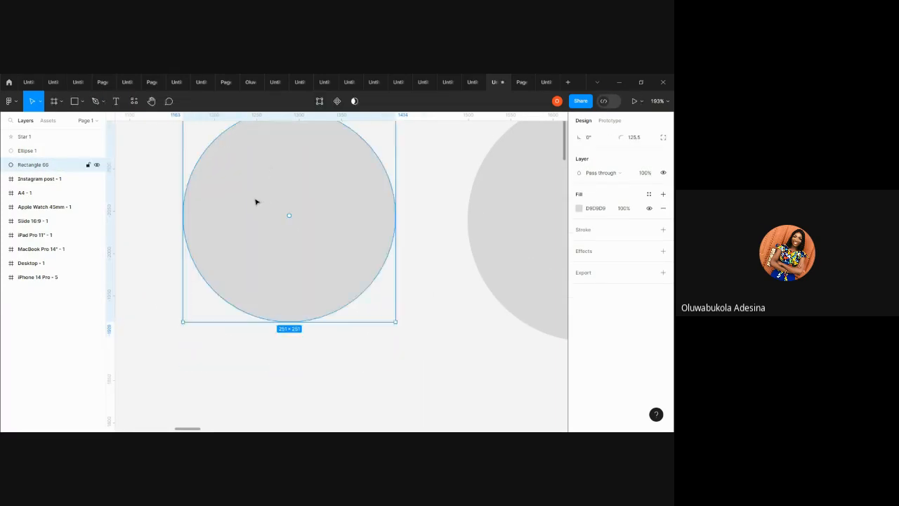
{"action": "scroll", "coordinate": [257, 202], "scroll_direction": "up", "scroll_amount": 3}
{"action": "scroll", "coordinate": [256, 201], "scroll_direction": "down", "scroll_amount": 3}
{"action": "scroll", "coordinate": [256, 202], "scroll_direction": "right", "scroll_amount": 1}
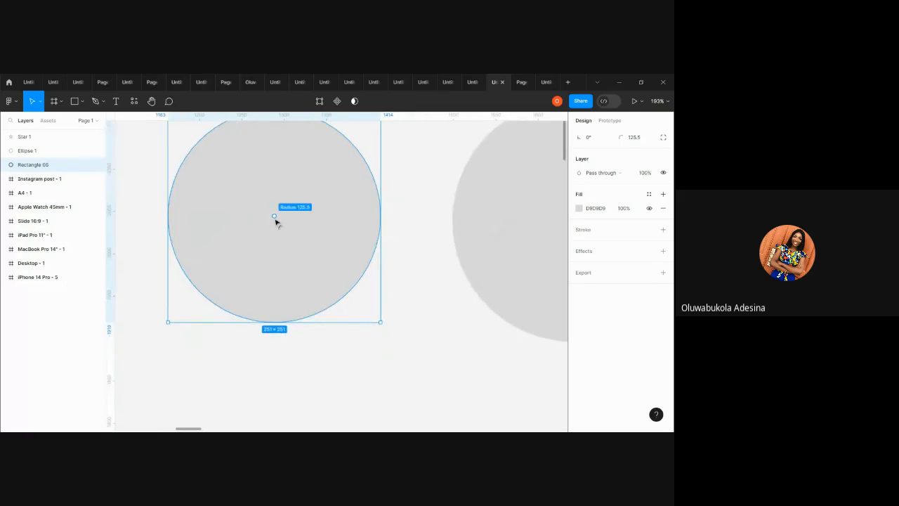
Reset the rounded shape's corner radius to 0 and enter vector edit mode for the square.
{"action": "left_click_drag", "start_coordinate": [275, 217], "coordinate": [425, 117]}
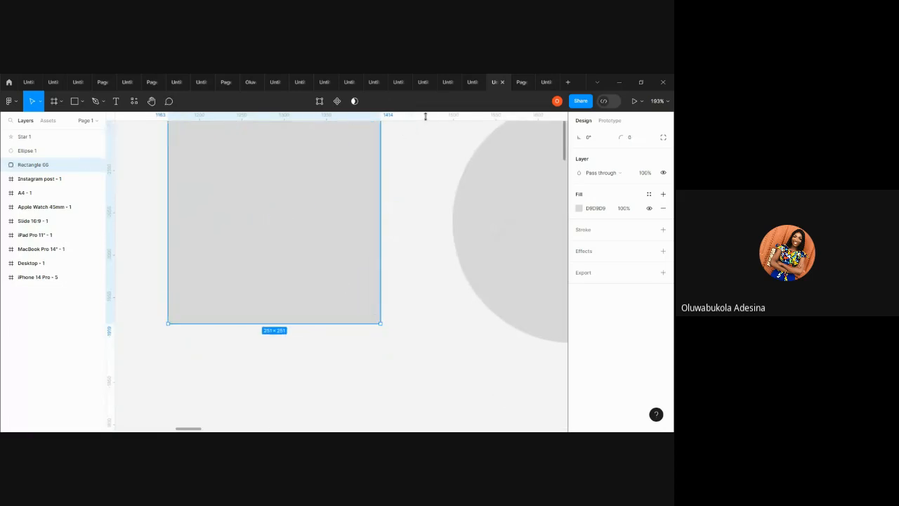
{"action": "scroll", "coordinate": [384, 215], "scroll_direction": "up", "scroll_amount": 3}
{"action": "scroll", "coordinate": [324, 249], "scroll_direction": "down", "scroll_amount": 2}
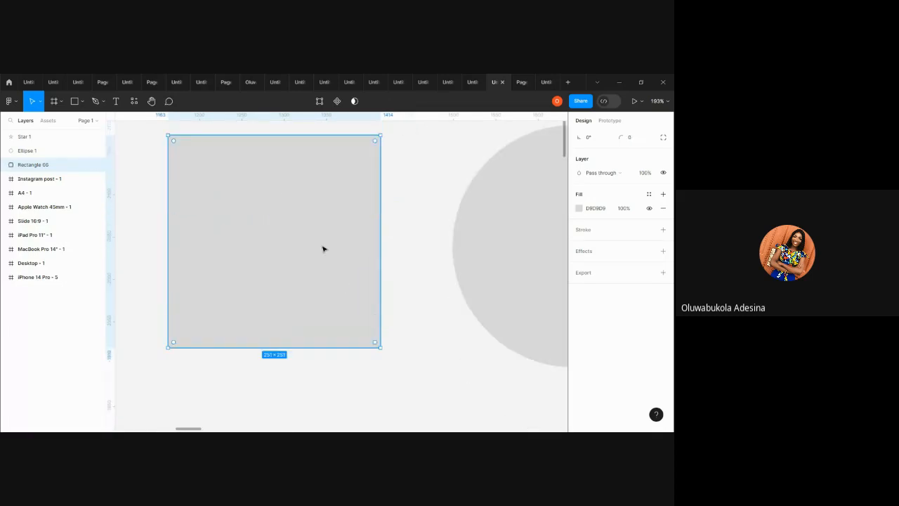
{"action": "double_click", "coordinate": [323, 249]}
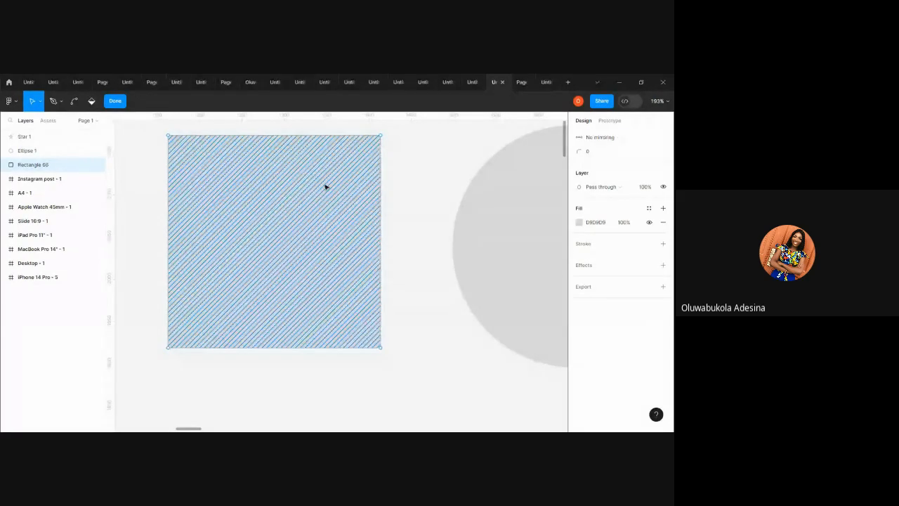
{"action": "scroll", "coordinate": [325, 186], "scroll_direction": "right", "scroll_amount": 5}
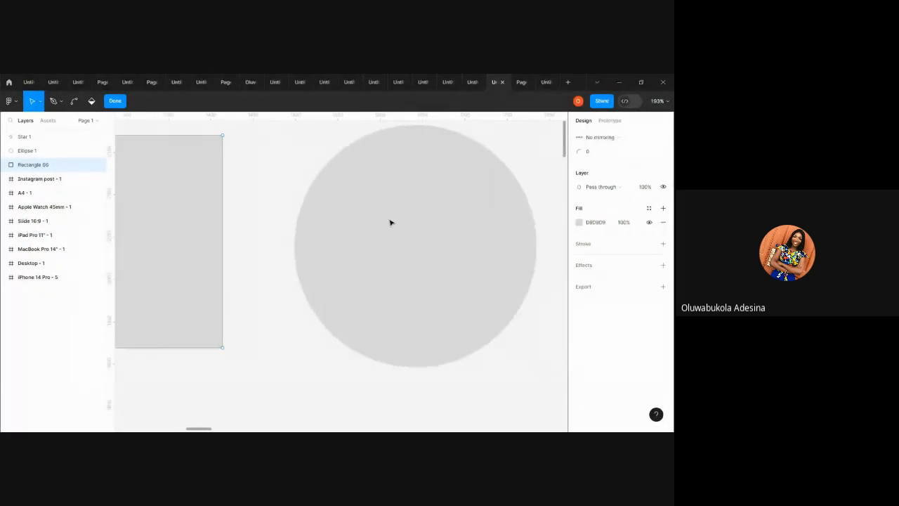
In vector edit mode, pull the square's upper-right corner inward and down past the base, and its lower-right corner far up beside the circle.
{"action": "key", "text": "Escape"}
{"action": "double_click", "coordinate": [390, 222]}
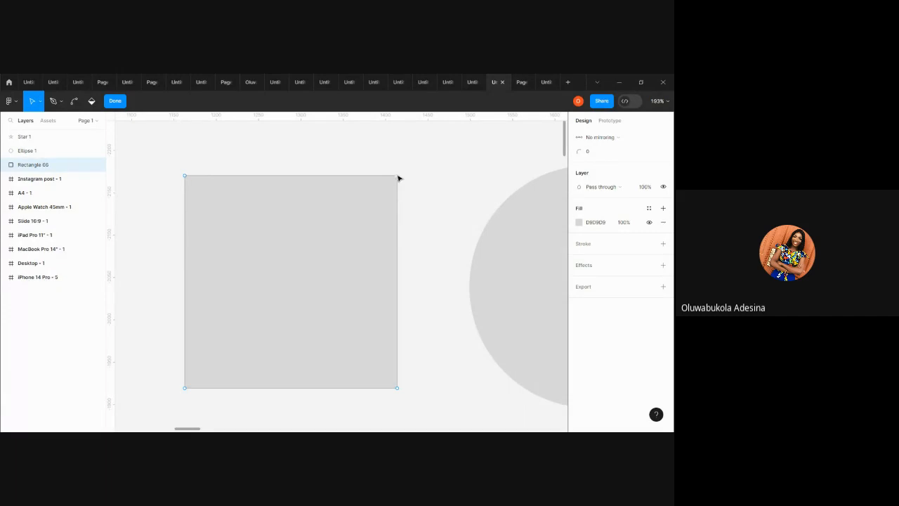
{"action": "left_click_drag", "start_coordinate": [398, 177], "coordinate": [313, 250]}
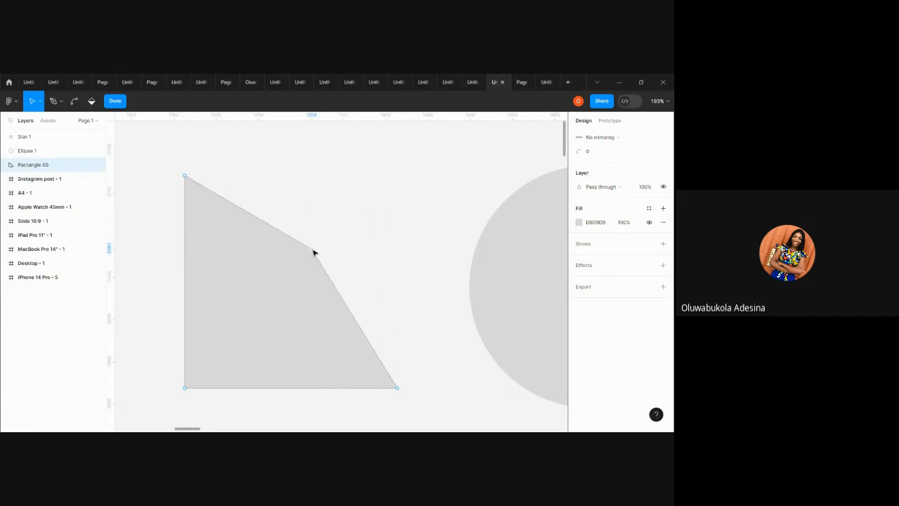
{"action": "left_click_drag", "start_coordinate": [398, 388], "coordinate": [516, 159]}
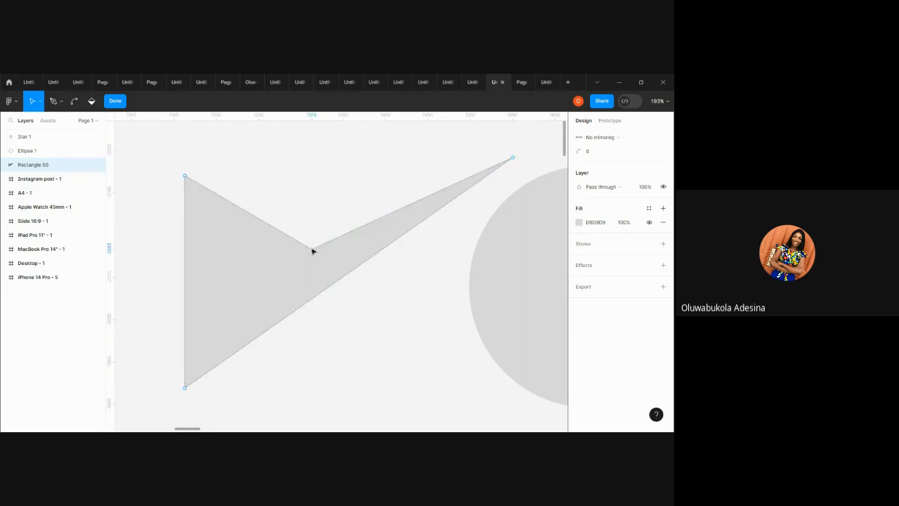
{"action": "left_click_drag", "start_coordinate": [314, 251], "coordinate": [274, 430]}
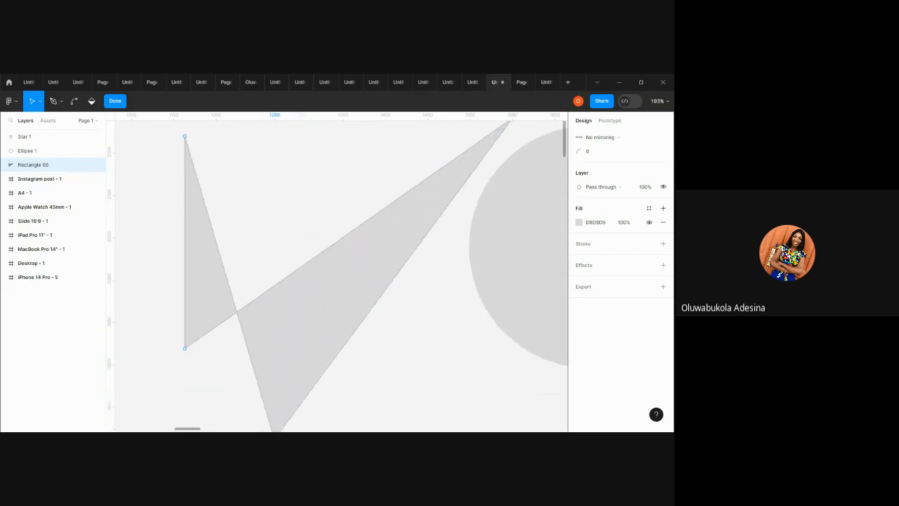
Move the two left-hand points inward to form a check mark, shift the shape upward, and adjust its inner vertex.
{"action": "left_click_drag", "start_coordinate": [188, 350], "coordinate": [290, 371]}
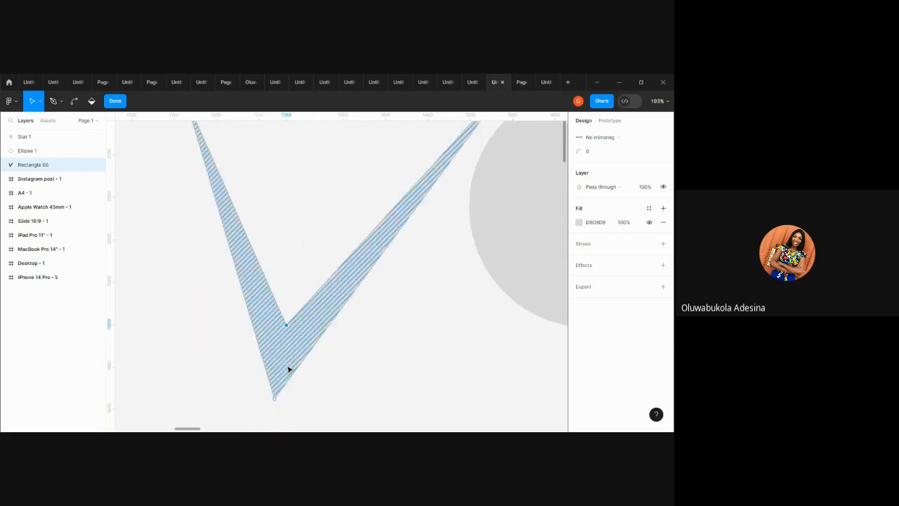
{"action": "scroll", "coordinate": [288, 371], "scroll_direction": "down", "scroll_amount": 5}
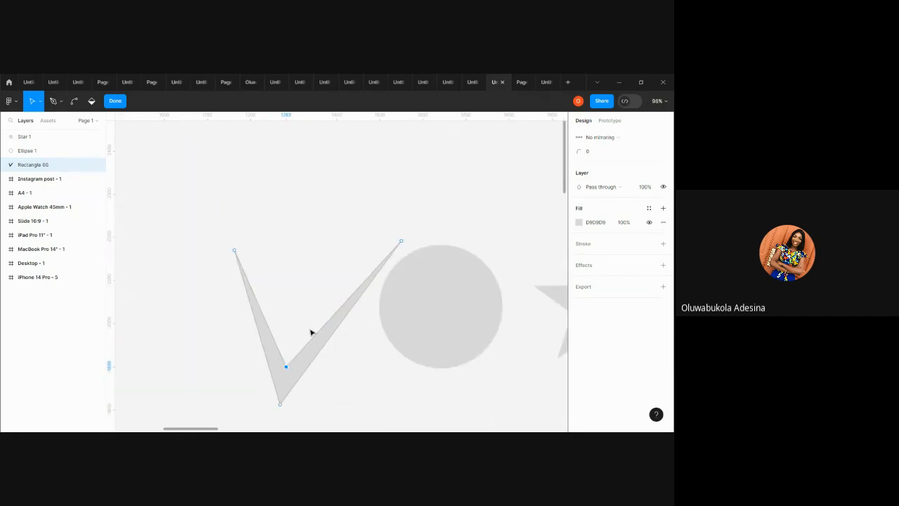
{"action": "left_click_drag", "start_coordinate": [234, 251], "coordinate": [265, 352]}
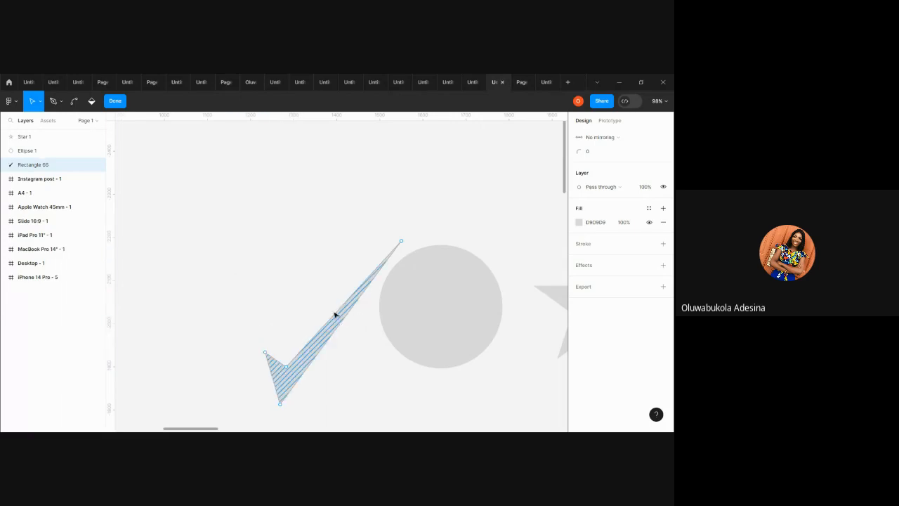
{"action": "left_click_drag", "start_coordinate": [337, 317], "coordinate": [313, 253]}
{"action": "left_click_drag", "start_coordinate": [261, 302], "coordinate": [260, 314]}
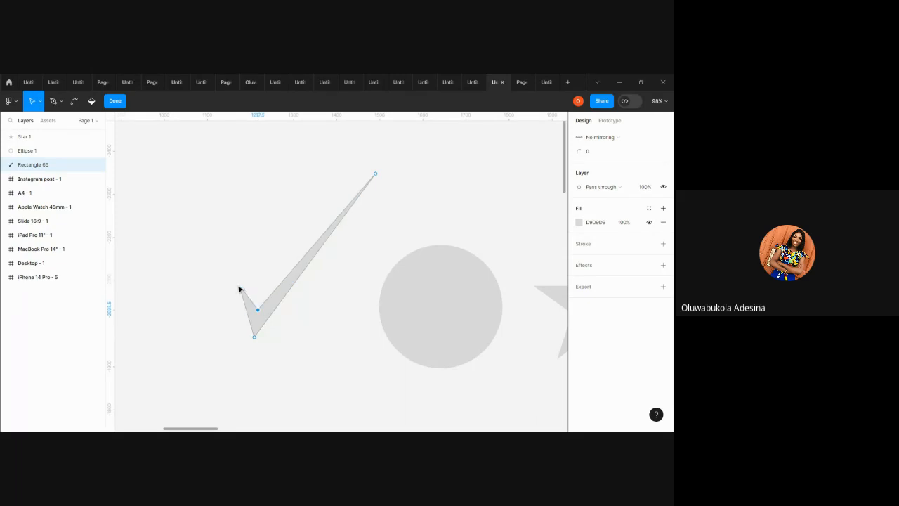
Rearrange the check mark's points into a slim, folded arrowhead shape pointing up to the right.
{"action": "left_click_drag", "start_coordinate": [255, 340], "coordinate": [261, 213]}
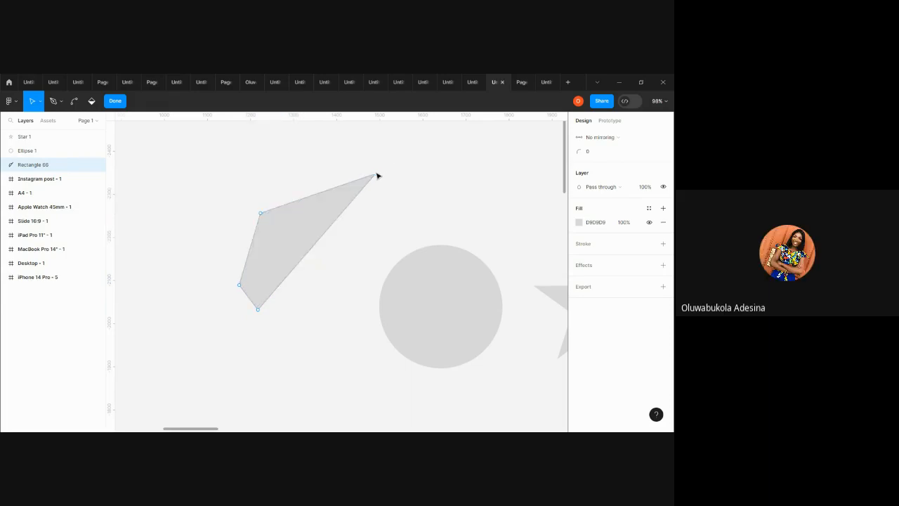
{"action": "left_click_drag", "start_coordinate": [376, 174], "coordinate": [261, 213]}
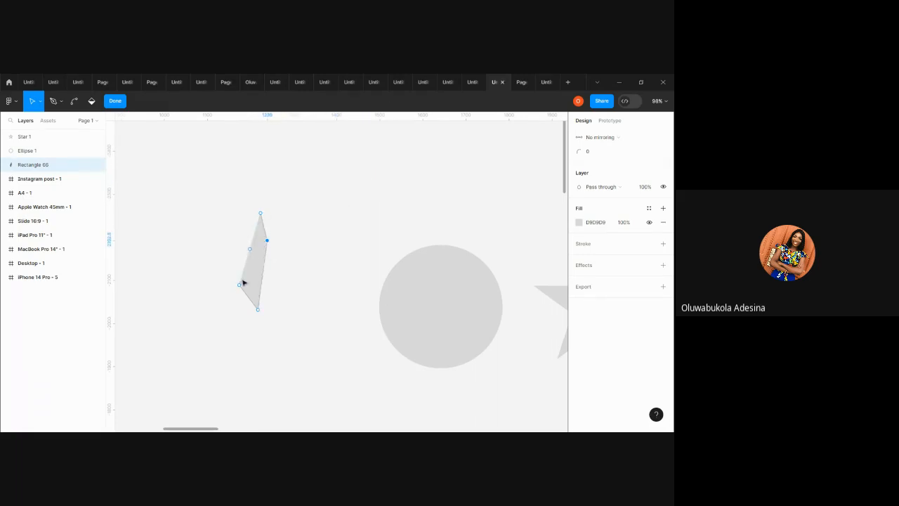
{"action": "left_click_drag", "start_coordinate": [239, 284], "coordinate": [347, 157]}
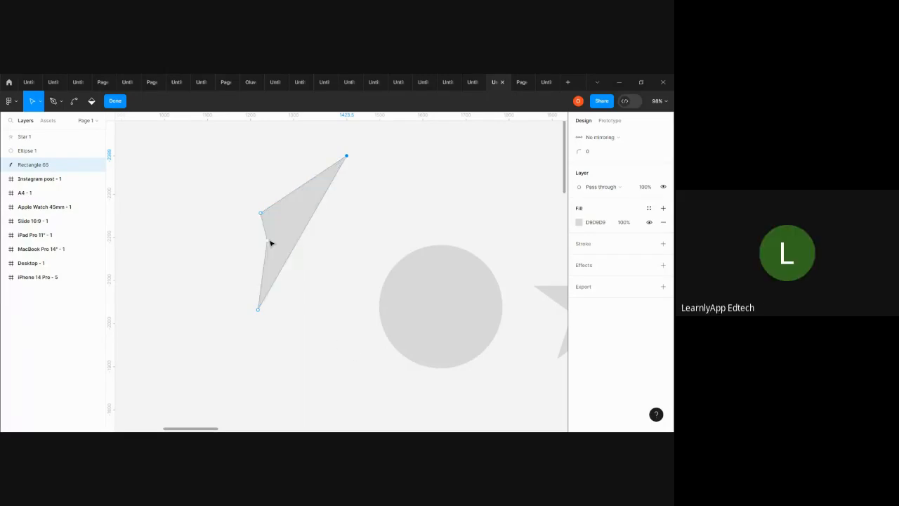
{"action": "left_click_drag", "start_coordinate": [270, 243], "coordinate": [332, 170]}
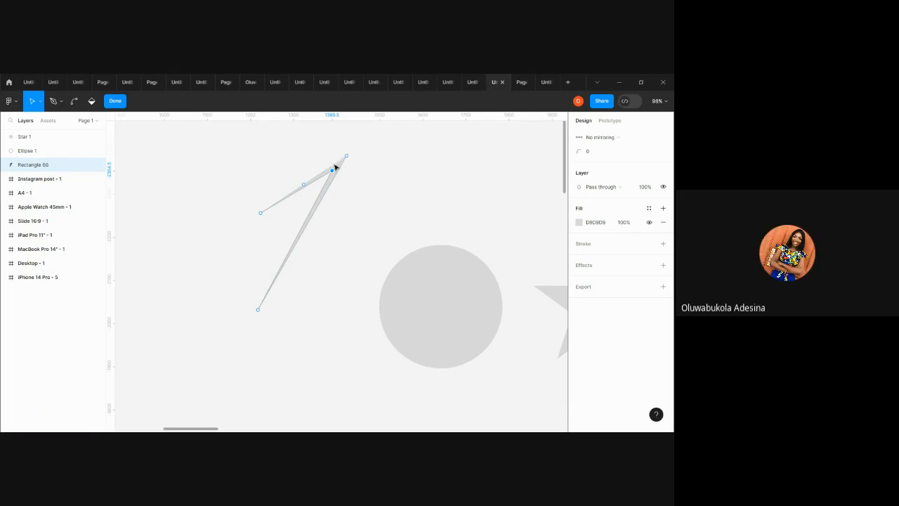
{"action": "left_click", "coordinate": [335, 168]}
Spread the arrowhead's points into a sharp V with uneven arms, shift it up and left, and exit vector editing.
{"action": "left_click_drag", "start_coordinate": [307, 186], "coordinate": [250, 350]}
{"action": "left_click", "coordinate": [348, 157]}
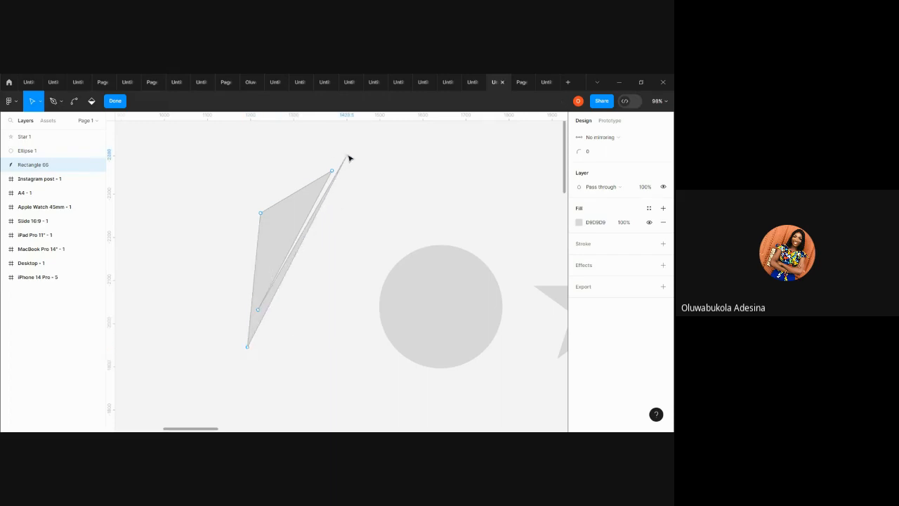
{"action": "left_click_drag", "start_coordinate": [349, 158], "coordinate": [417, 181]}
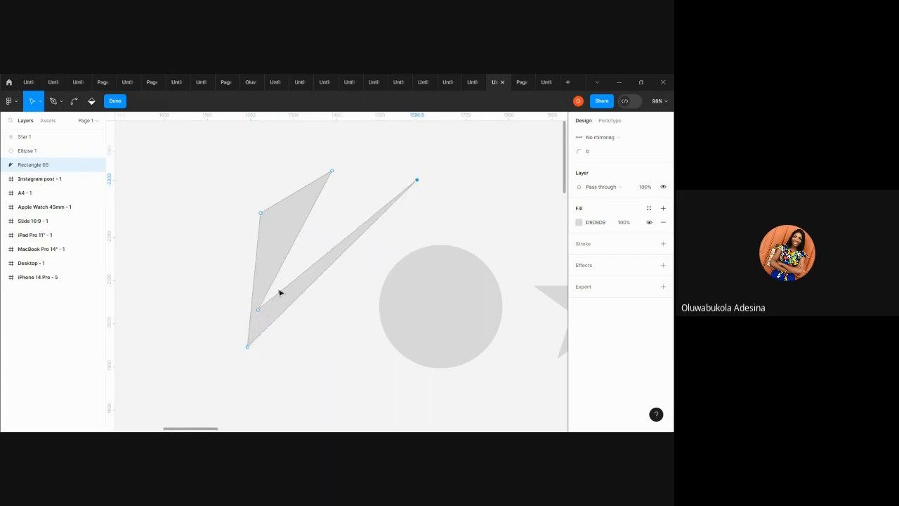
{"action": "left_click_drag", "start_coordinate": [260, 311], "coordinate": [273, 307]}
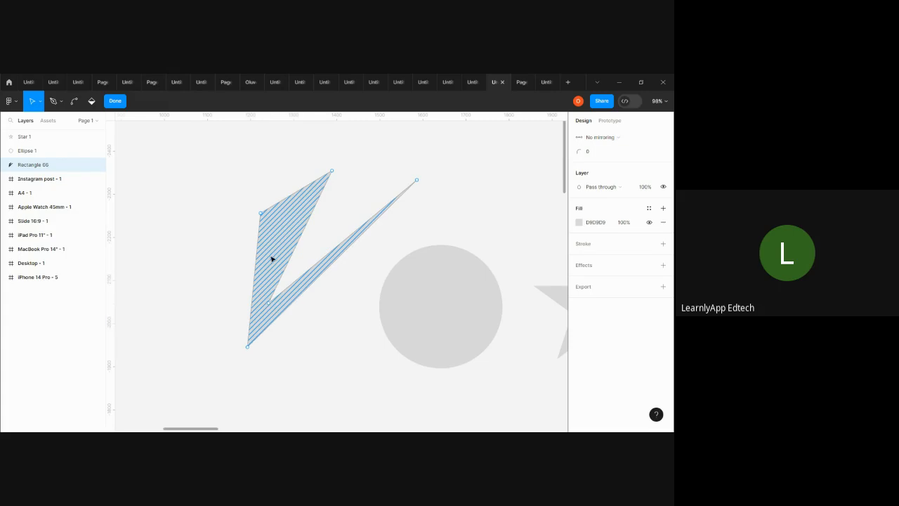
{"action": "left_click_drag", "start_coordinate": [273, 258], "coordinate": [215, 239]}
{"action": "key", "text": "Escape"}
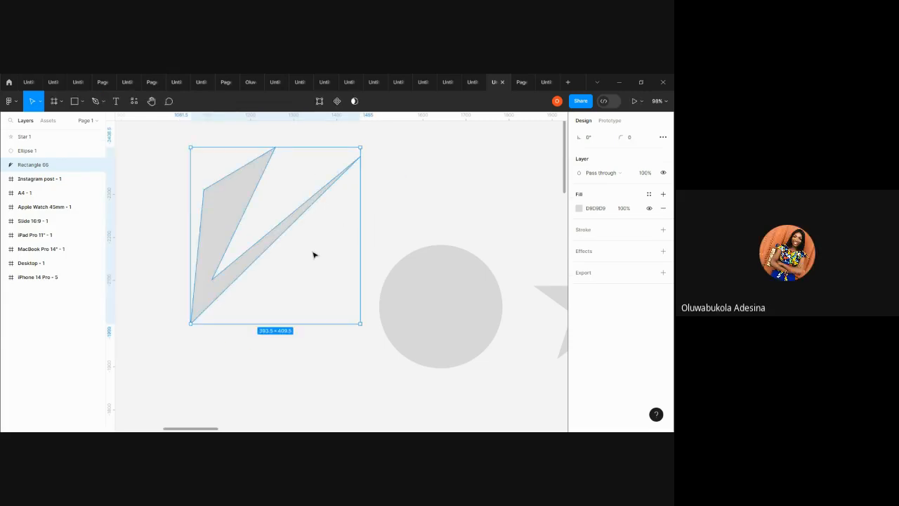
Enter vector editing for the circle, move the whole circle straight up above the star's level, and exit and deselect it.
{"action": "scroll", "coordinate": [314, 255], "scroll_direction": "right", "scroll_amount": 3}
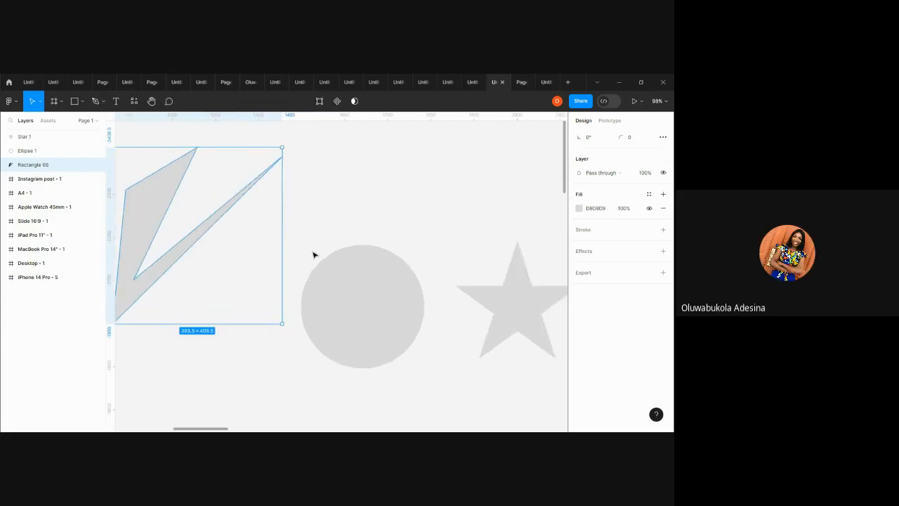
{"action": "double_click", "coordinate": [345, 285]}
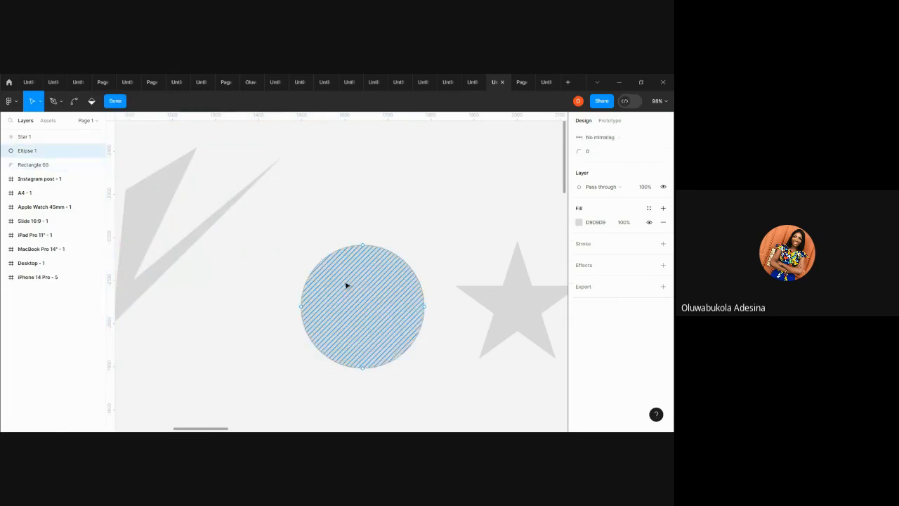
{"action": "mouse_move", "coordinate": [346, 285]}
{"action": "left_mouse_down"}
{"action": "mouse_move", "coordinate": [361, 201]}
{"action": "mouse_move", "coordinate": [348, 197]}
{"action": "left_mouse_up"}
{"action": "key", "text": "Escape"}
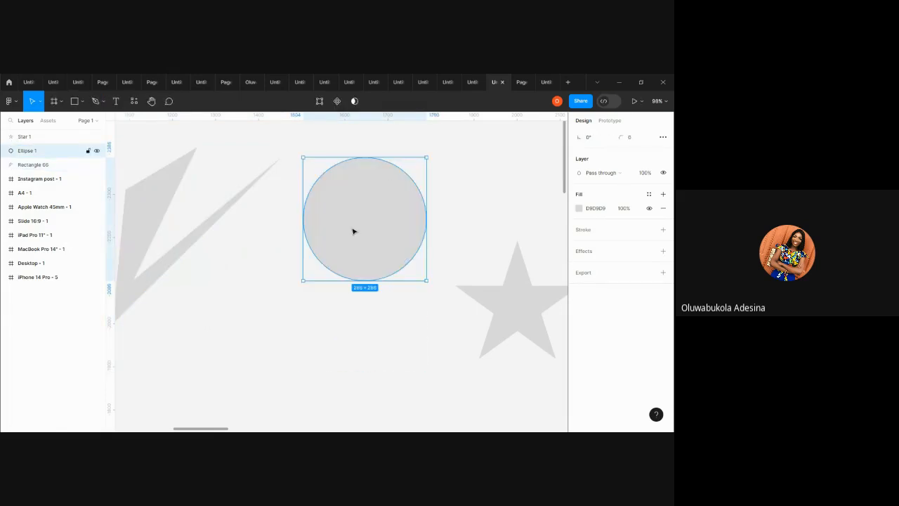
{"action": "left_click", "coordinate": [504, 230]}
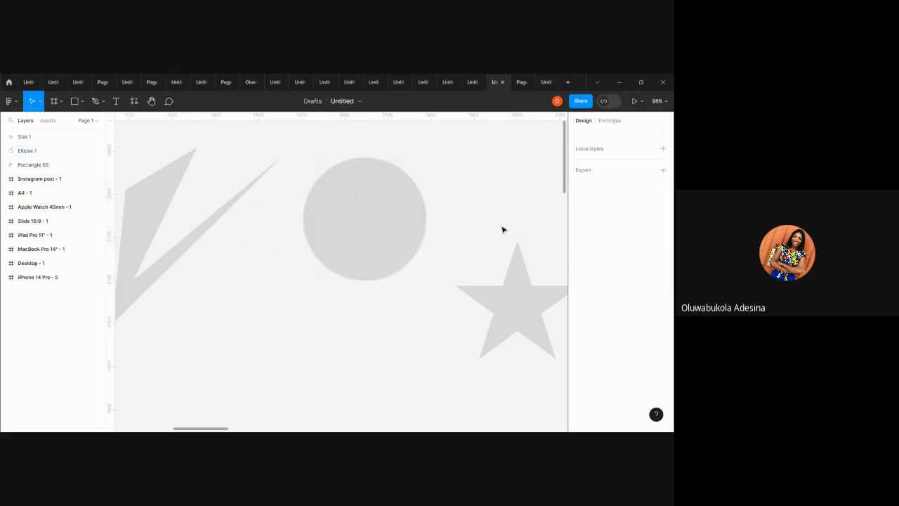
Reopen the circle for vector editing and pull its right anchor point outward to make an egg shape.
{"action": "left_click", "coordinate": [194, 236]}
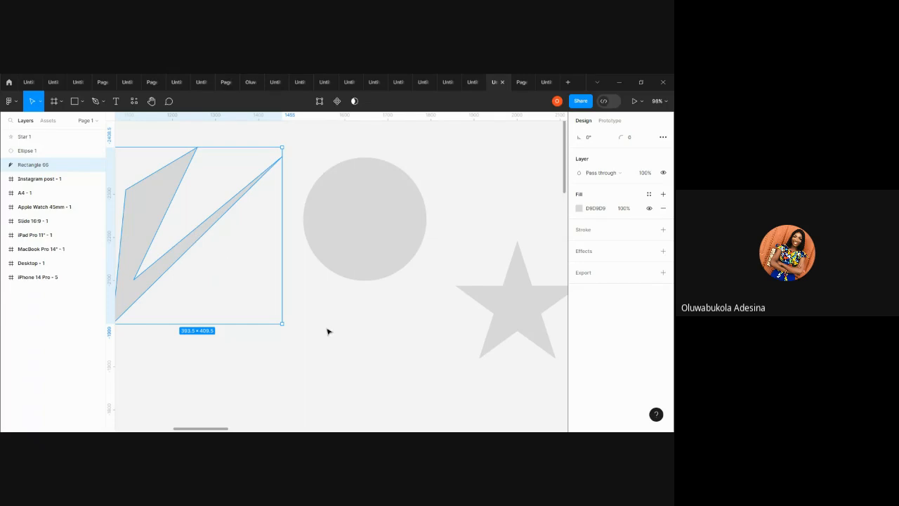
{"action": "left_click", "coordinate": [494, 152]}
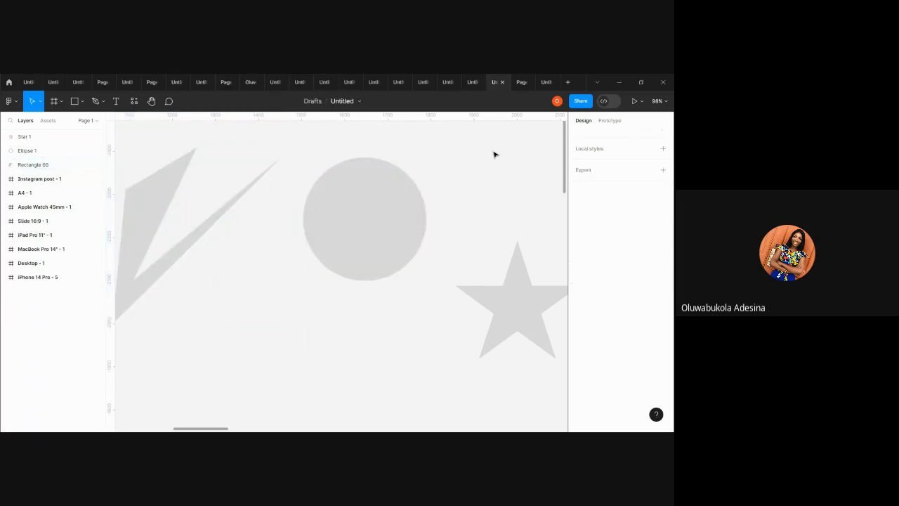
{"action": "left_click", "coordinate": [388, 205]}
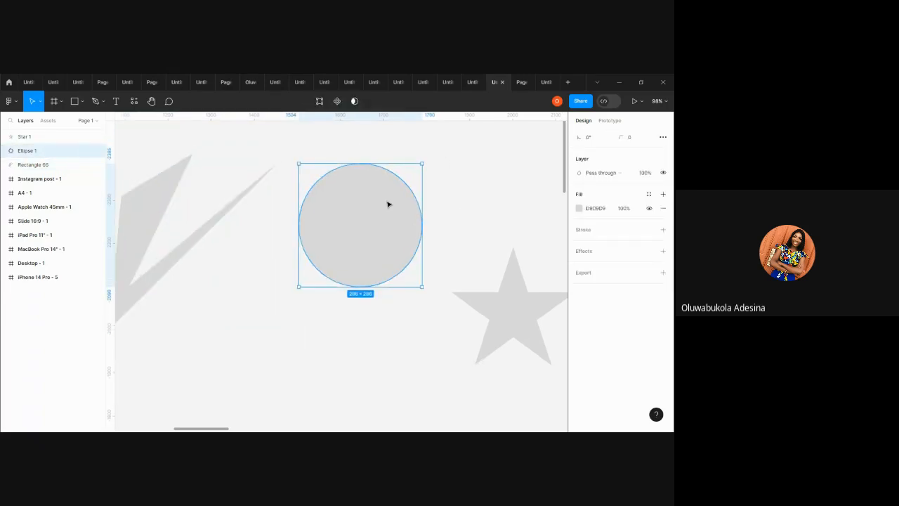
{"action": "key", "text": "shift+2"}
{"action": "scroll", "coordinate": [388, 204], "scroll_direction": "down", "scroll_amount": 5}
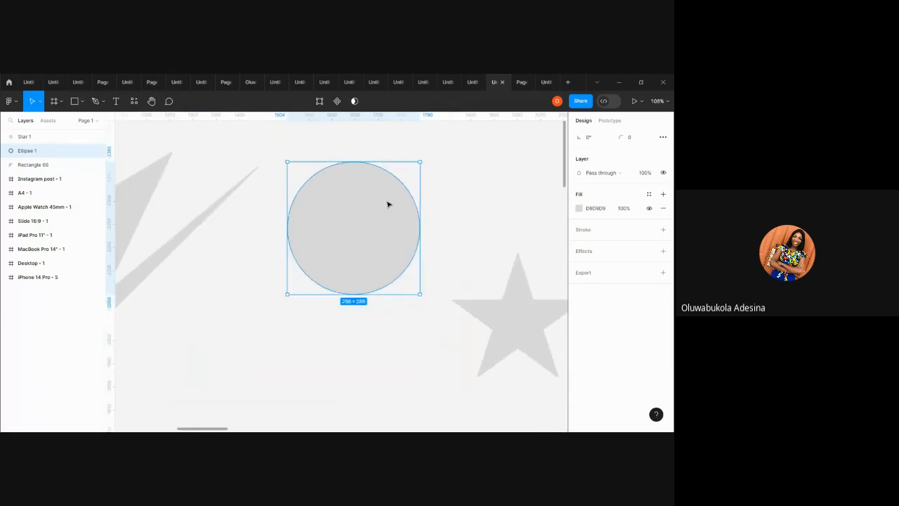
{"action": "double_click", "coordinate": [388, 204]}
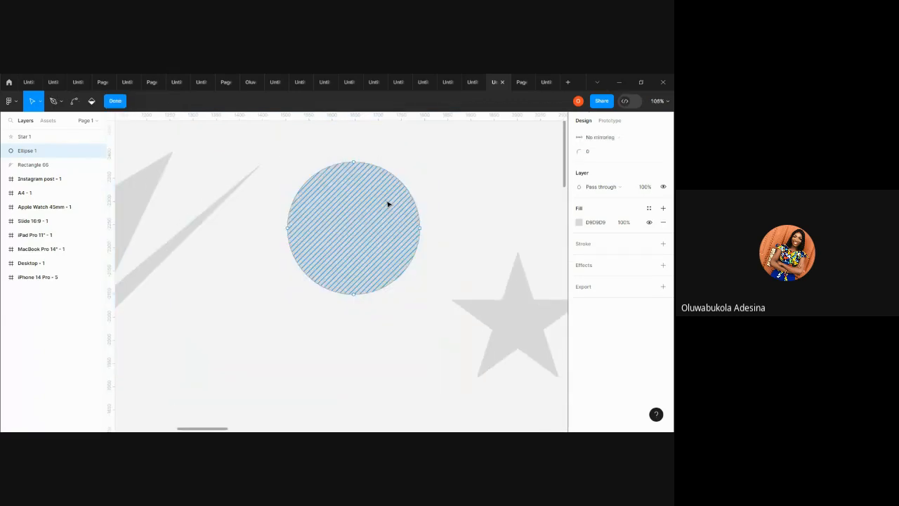
{"action": "scroll", "coordinate": [388, 204], "scroll_direction": "up", "scroll_amount": 5}
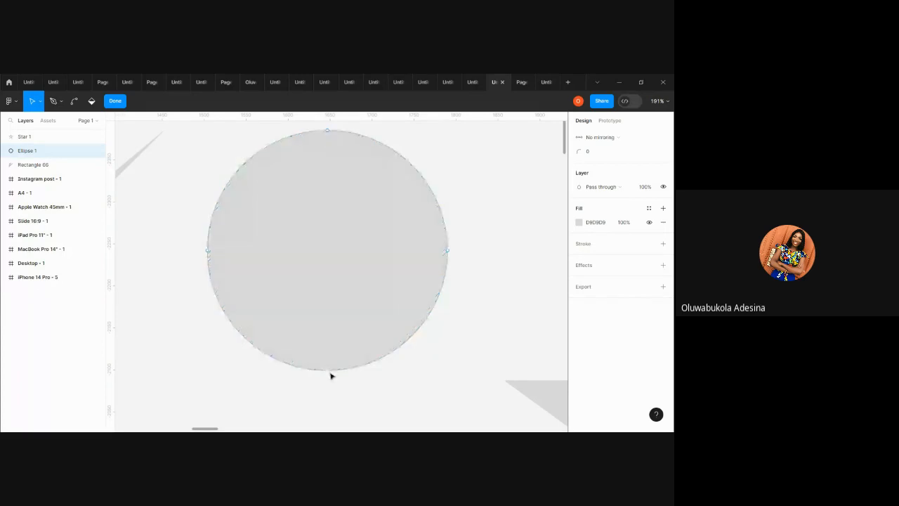
{"action": "left_click", "coordinate": [447, 252]}
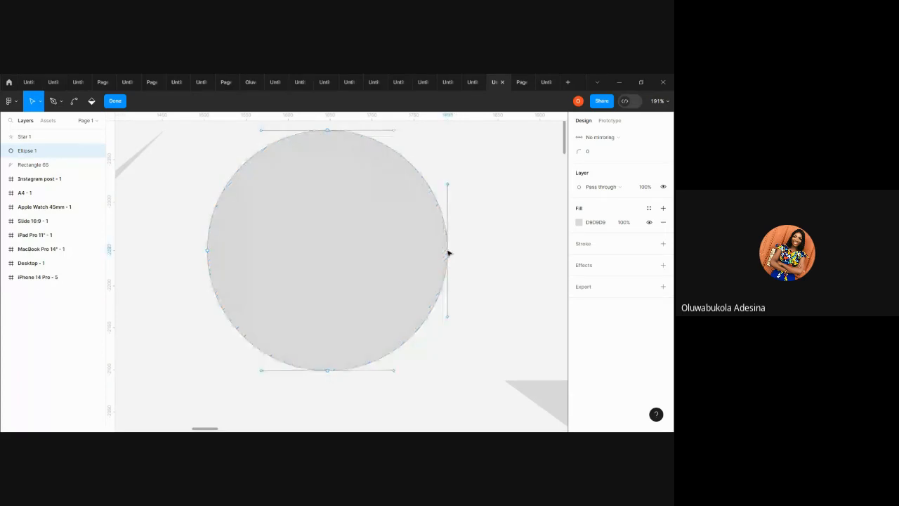
{"action": "left_click_drag", "start_coordinate": [448, 253], "coordinate": [534, 248]}
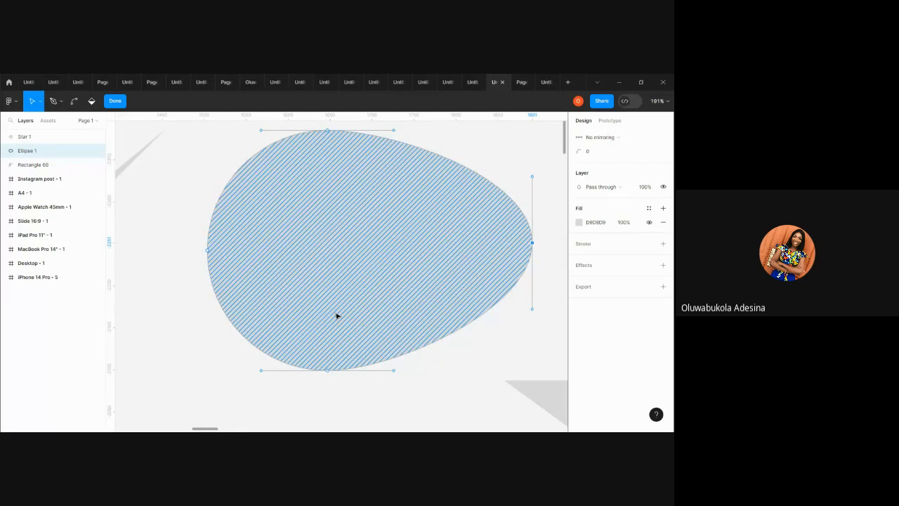
Swing the right point's upper curve handle into the egg shape, and move the top anchor point up and to the right.
{"action": "scroll", "coordinate": [337, 316], "scroll_direction": "up", "scroll_amount": 1}
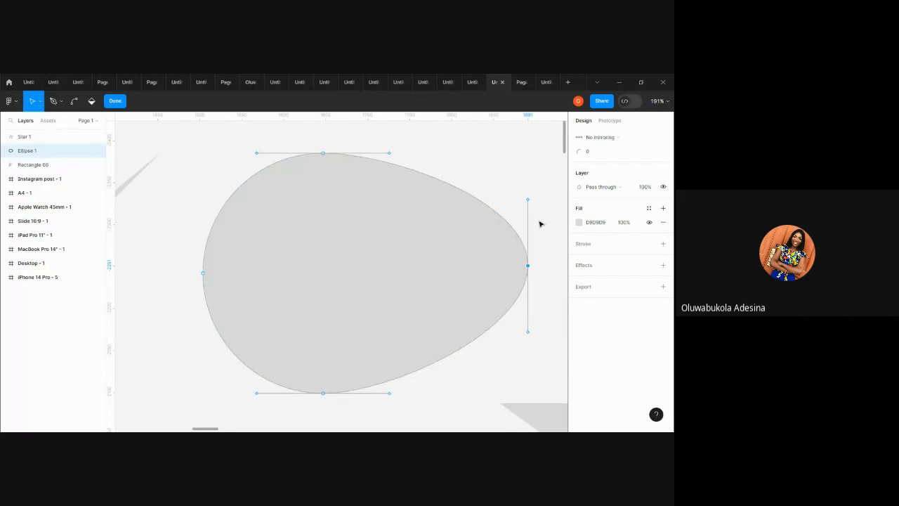
{"action": "mouse_move", "coordinate": [528, 200]}
{"action": "left_mouse_down"}
{"action": "mouse_move", "coordinate": [450, 233]}
{"action": "mouse_move", "coordinate": [421, 260]}
{"action": "mouse_move", "coordinate": [376, 338]}
{"action": "left_mouse_up"}
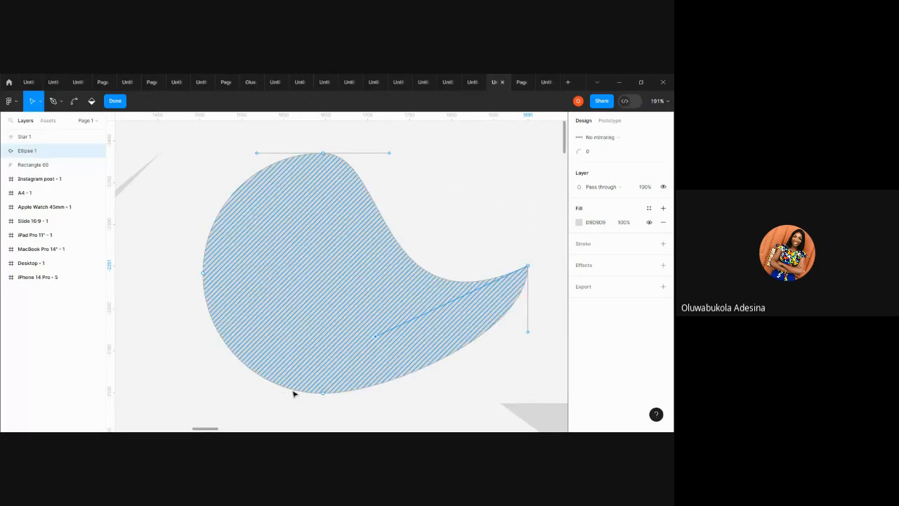
{"action": "scroll", "coordinate": [311, 285], "scroll_direction": "down", "scroll_amount": 3}
{"action": "scroll", "coordinate": [311, 285], "scroll_direction": "up", "scroll_amount": 4}
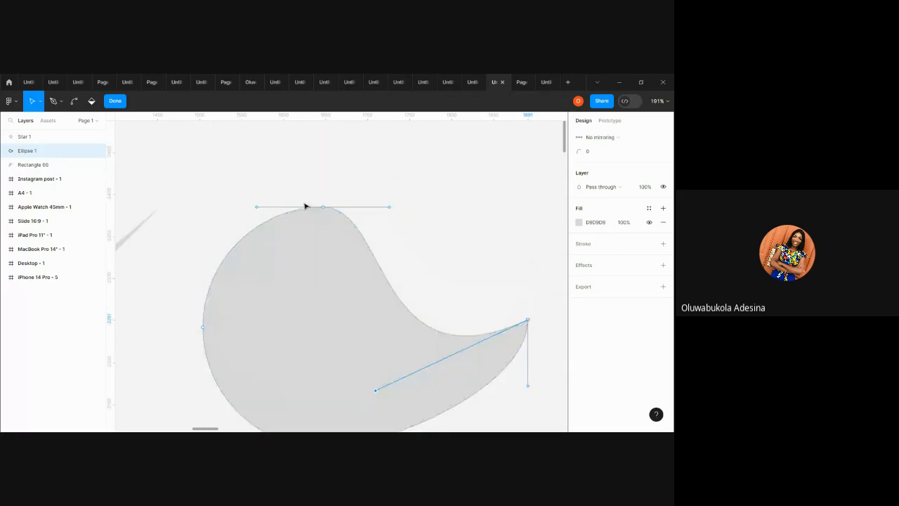
{"action": "left_click_drag", "start_coordinate": [297, 246], "coordinate": [422, 138]}
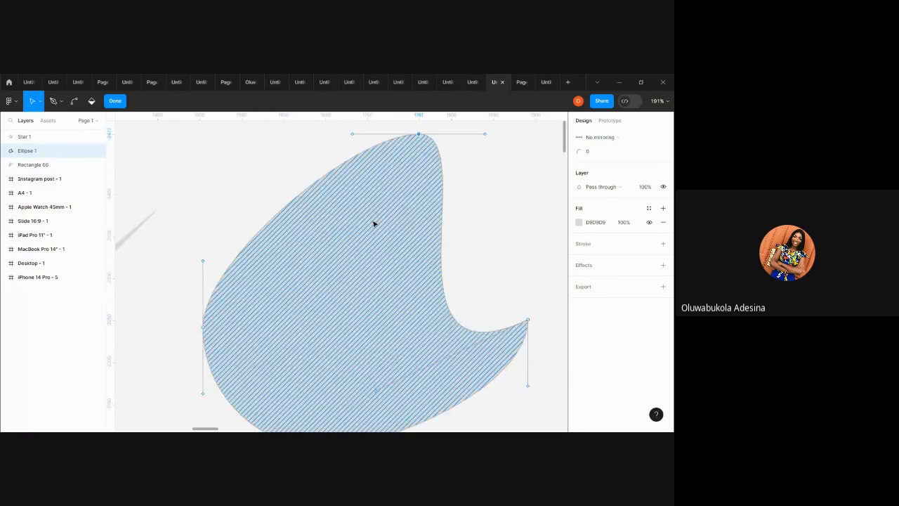
Move the curved shape's bottom anchor point upward and pull its left anchor point across to the right.
{"action": "scroll", "coordinate": [374, 224], "scroll_direction": "down", "scroll_amount": 3}
{"action": "left_click_drag", "start_coordinate": [317, 297], "coordinate": [336, 171]}
{"action": "scroll", "coordinate": [337, 170], "scroll_direction": "up", "scroll_amount": 3}
{"action": "scroll", "coordinate": [338, 170], "scroll_direction": "down", "scroll_amount": 3}
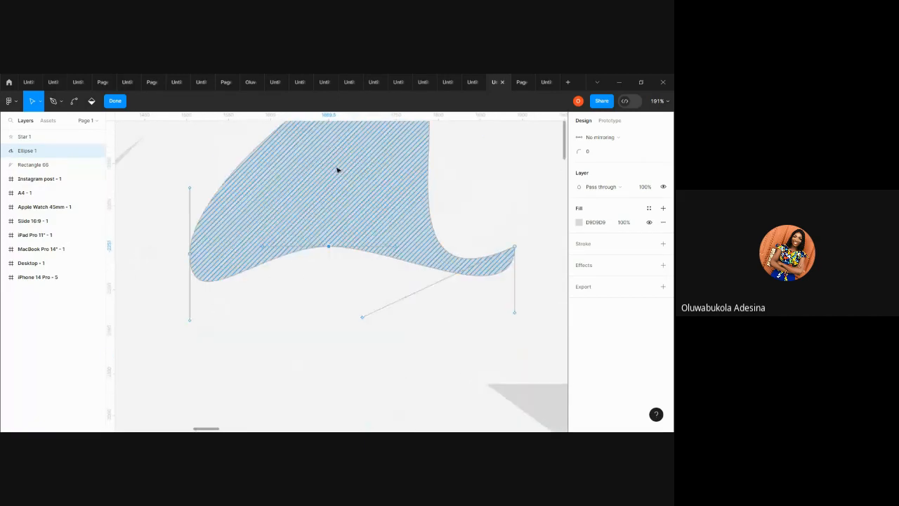
{"action": "left_click_drag", "start_coordinate": [191, 258], "coordinate": [417, 205]}
Stretch the top anchor point's right curve handle outward and down to widen the upper part of the shape.
{"action": "scroll", "coordinate": [416, 205], "scroll_direction": "right", "scroll_amount": 4}
{"action": "scroll", "coordinate": [417, 206], "scroll_direction": "up", "scroll_amount": 3}
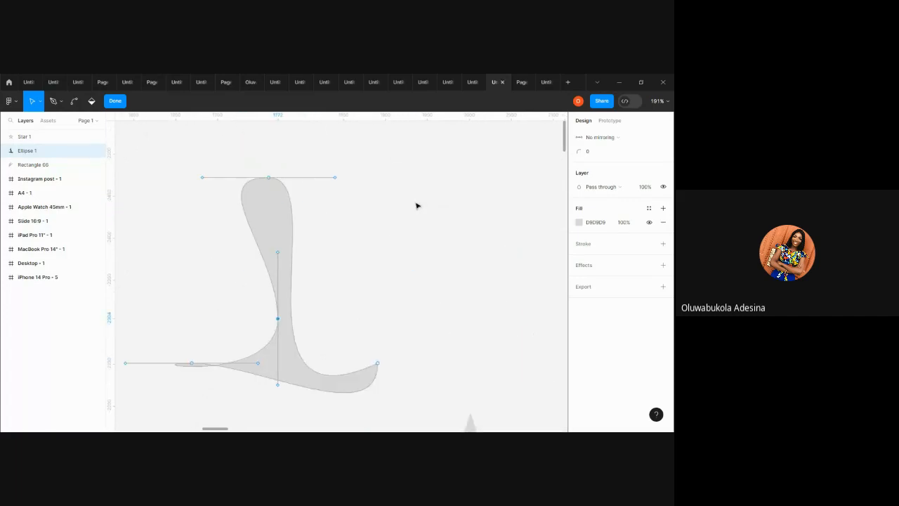
{"action": "mouse_move", "coordinate": [336, 181]}
{"action": "left_mouse_down"}
{"action": "mouse_move", "coordinate": [315, 234]}
{"action": "mouse_move", "coordinate": [191, 311]}
{"action": "mouse_move", "coordinate": [124, 262]}
{"action": "mouse_move", "coordinate": [196, 187]}
{"action": "mouse_move", "coordinate": [448, 241]}
{"action": "mouse_move", "coordinate": [455, 230]}
{"action": "left_mouse_up"}
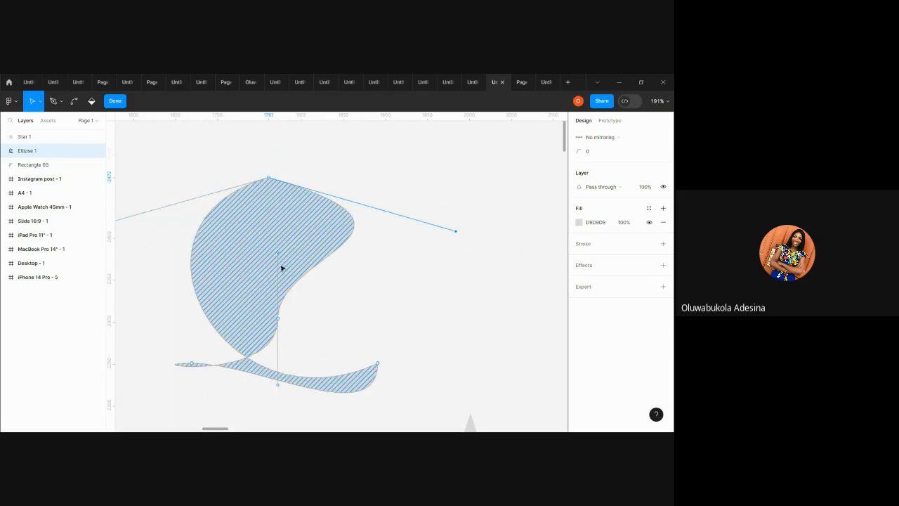
Move the curved shape right, reshape it by swinging the inner anchor's two handles and the lower-left anchor's handle, and finish vector editing.
{"action": "left_click_drag", "start_coordinate": [280, 255], "coordinate": [335, 269]}
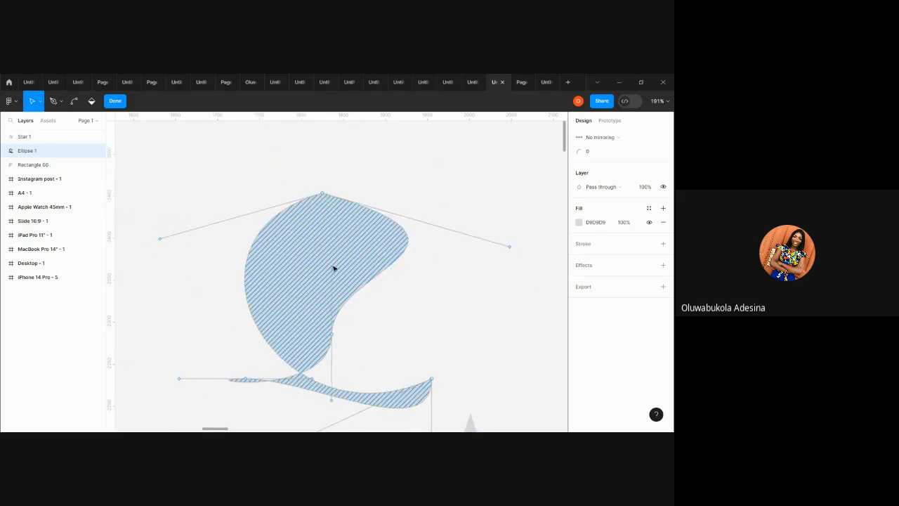
{"action": "left_click_drag", "start_coordinate": [331, 335], "coordinate": [464, 349]}
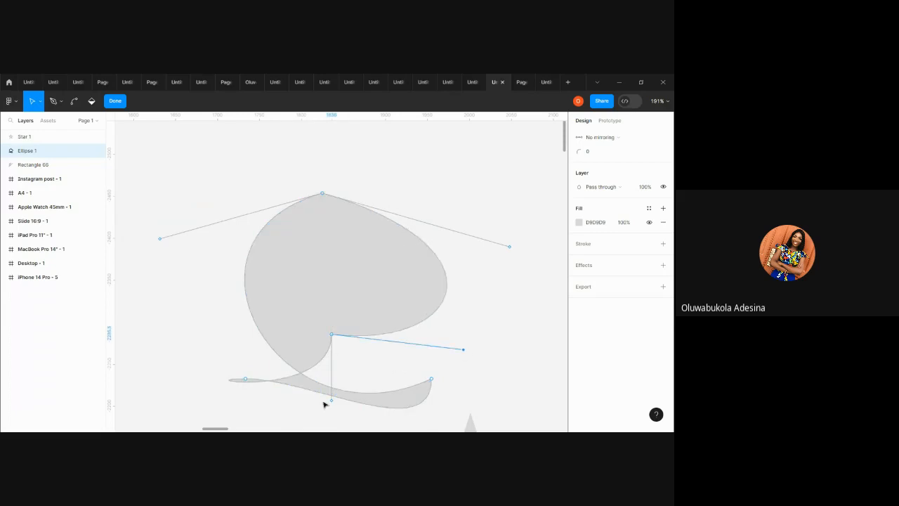
{"action": "left_click_drag", "start_coordinate": [331, 403], "coordinate": [323, 220]}
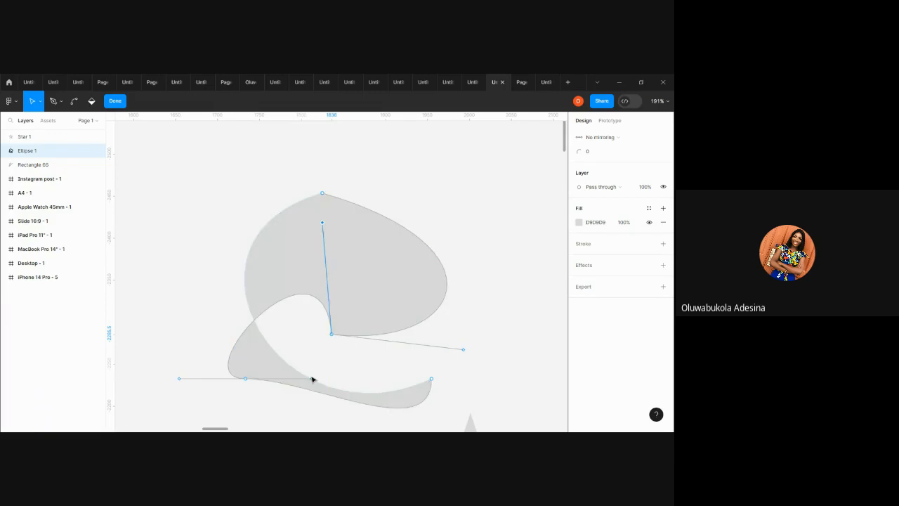
{"action": "left_click_drag", "start_coordinate": [312, 378], "coordinate": [273, 234]}
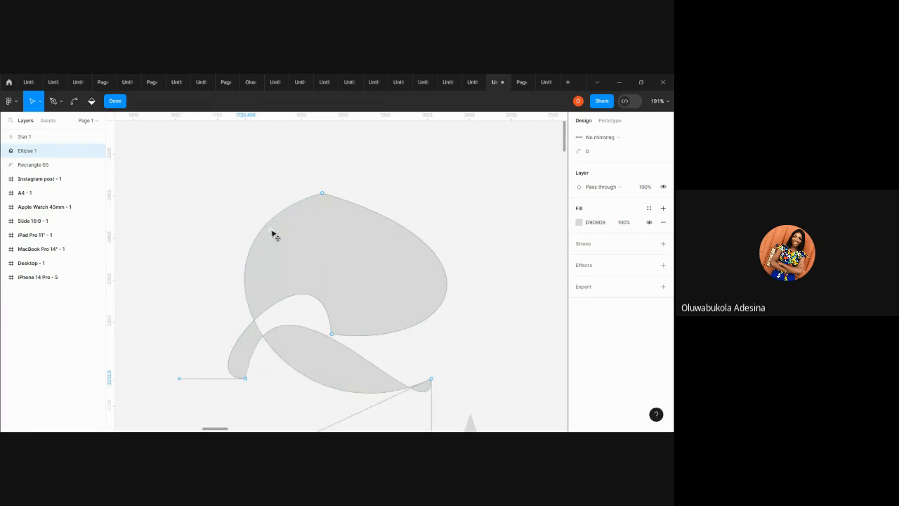
{"action": "key", "text": "Escape"}
{"action": "left_click", "coordinate": [498, 241]}
{"action": "scroll", "coordinate": [497, 241], "scroll_direction": "down", "scroll_amount": 5}
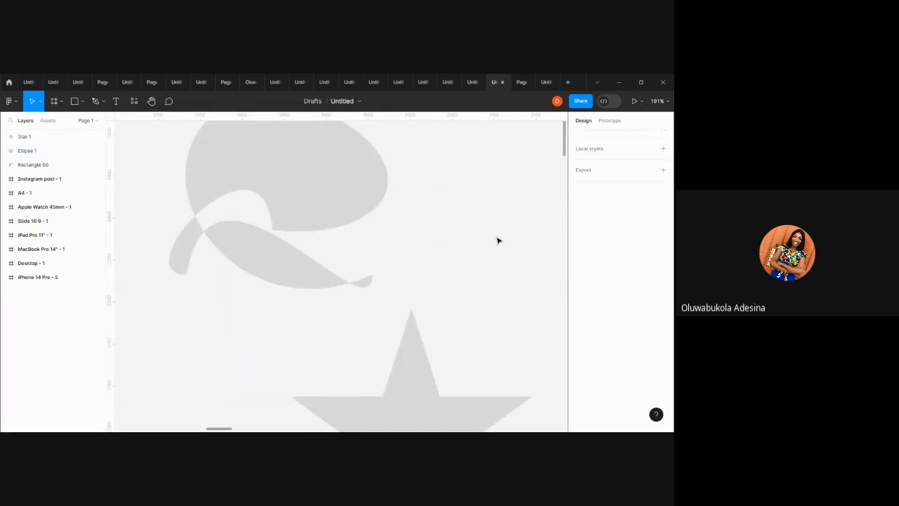
{"action": "scroll", "coordinate": [497, 241], "scroll_direction": "right", "scroll_amount": 3}
{"action": "scroll", "coordinate": [497, 241], "scroll_direction": "left", "scroll_amount": 3}
{"action": "scroll", "coordinate": [497, 241], "scroll_direction": "down", "scroll_amount": 5}
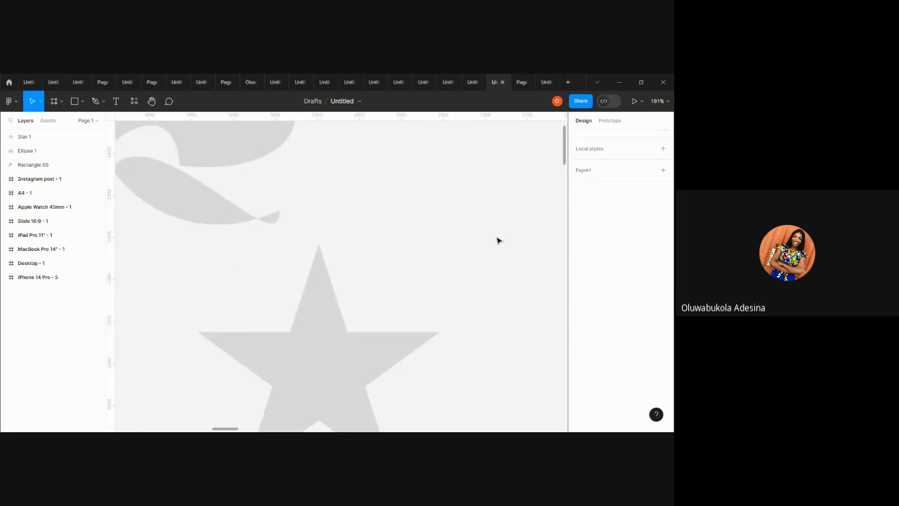
{"action": "scroll", "coordinate": [497, 241], "scroll_direction": "up", "scroll_amount": 6}
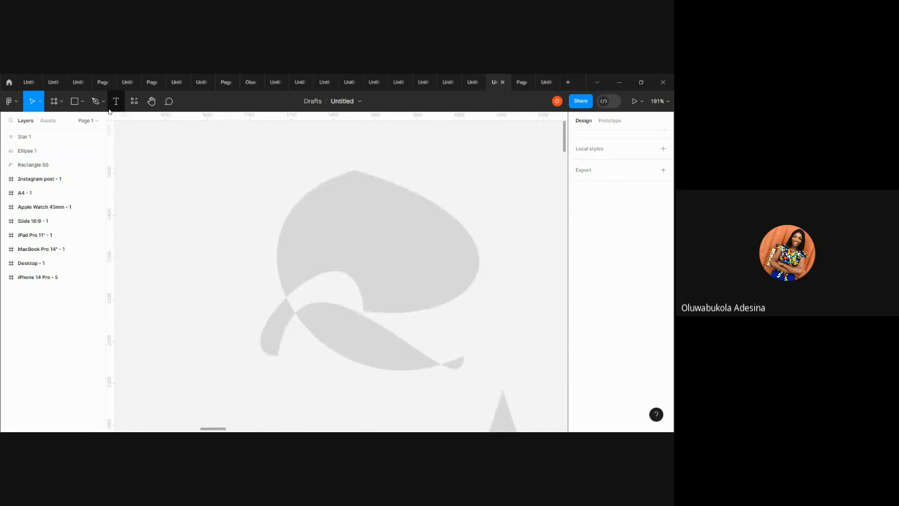
{"action": "left_click", "coordinate": [76, 102]}
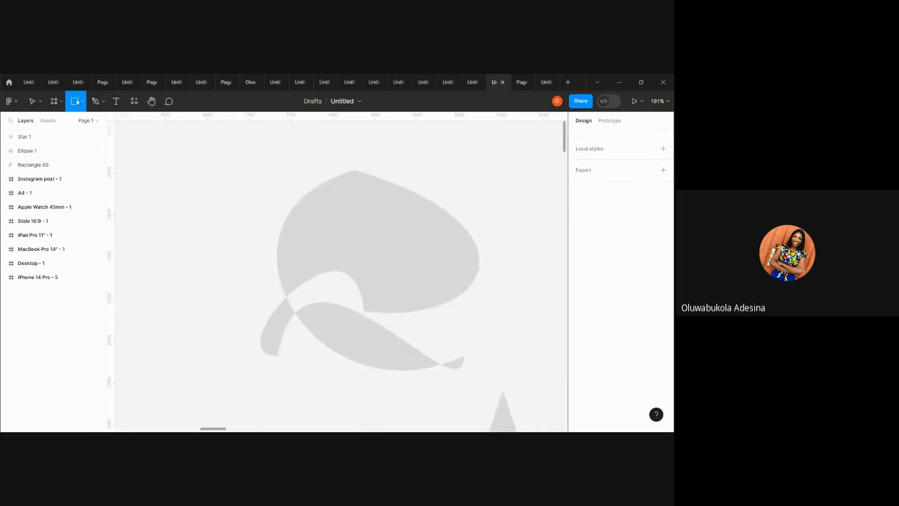
{"action": "left_click", "coordinate": [484, 166]}
{"action": "scroll", "coordinate": [484, 167], "scroll_direction": "right", "scroll_amount": 4}
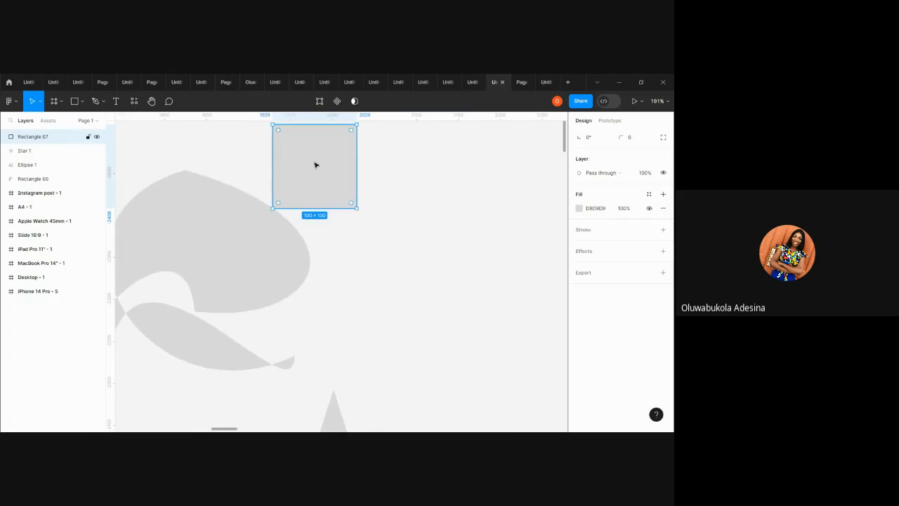
{"action": "key", "text": "Delete"}
Place a new 100 × 100 circle on the empty canvas beside the curved shape using the Ellipse tool.
{"action": "left_click", "coordinate": [76, 101]}
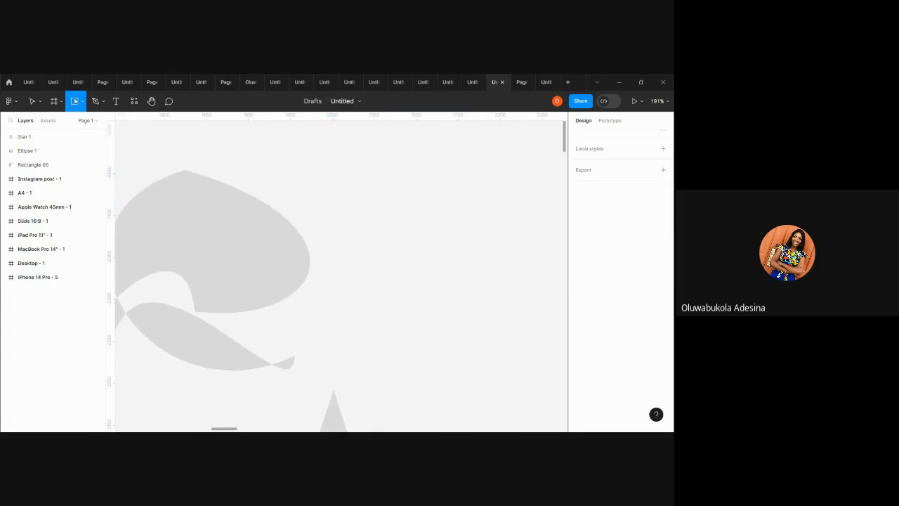
{"action": "left_click", "coordinate": [82, 102]}
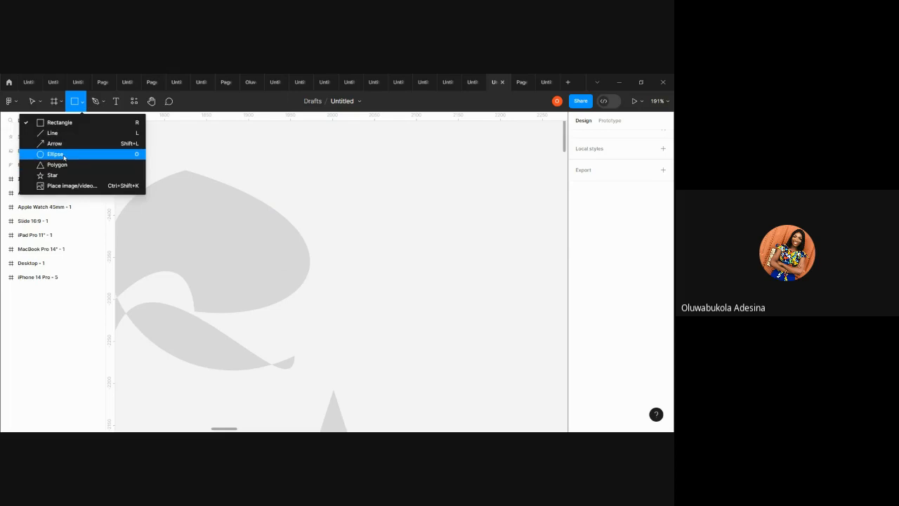
{"action": "left_click", "coordinate": [42, 152]}
{"action": "left_click", "coordinate": [422, 202]}
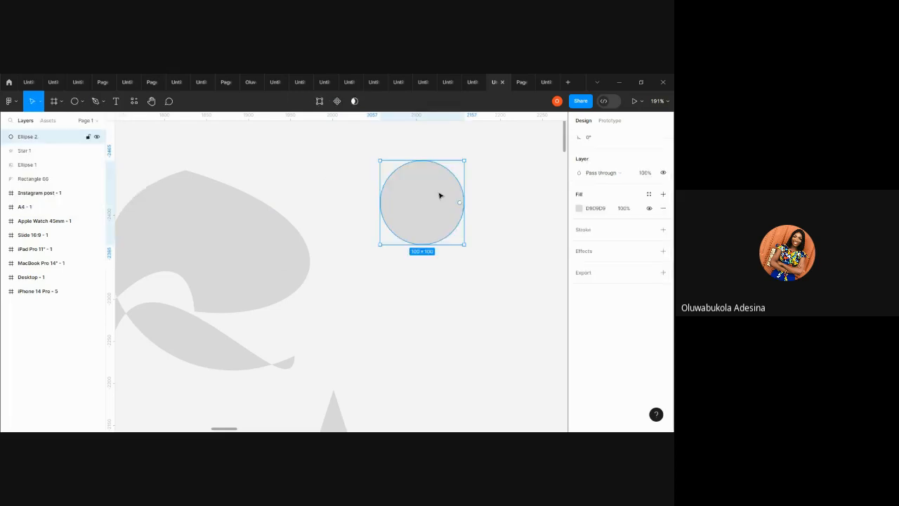
Cut a narrow gap in the new circle with its arc handle and hollow the centre to a ratio of about 71%.
{"action": "scroll", "coordinate": [440, 196], "scroll_direction": "up", "scroll_amount": 5, "text": "ctrl"}
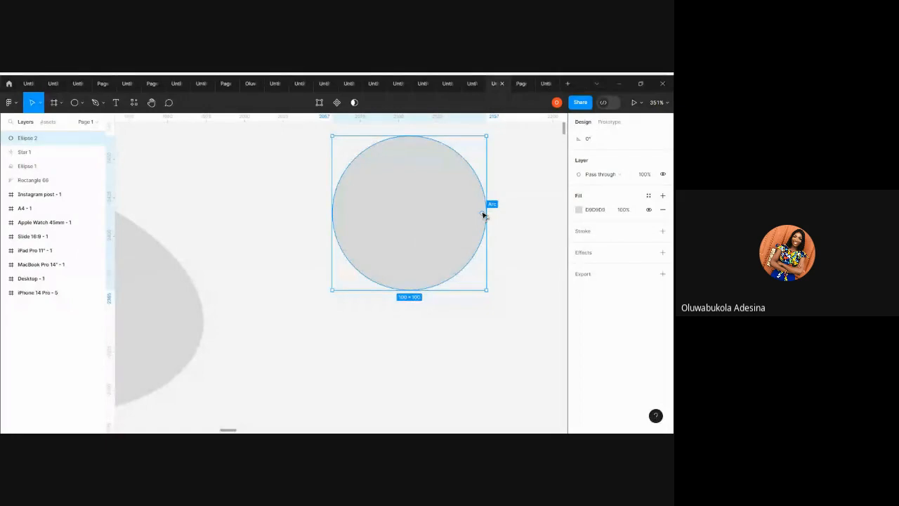
{"action": "mouse_move", "coordinate": [484, 214]}
{"action": "left_mouse_down"}
{"action": "mouse_move", "coordinate": [420, 209]}
{"action": "mouse_move", "coordinate": [403, 215]}
{"action": "mouse_move", "coordinate": [410, 235]}
{"action": "mouse_move", "coordinate": [462, 251]}
{"action": "mouse_move", "coordinate": [482, 209]}
{"action": "mouse_move", "coordinate": [407, 184]}
{"action": "mouse_move", "coordinate": [415, 257]}
{"action": "mouse_move", "coordinate": [486, 211]}
{"action": "mouse_move", "coordinate": [404, 218]}
{"action": "mouse_move", "coordinate": [467, 220]}
{"action": "left_mouse_up"}
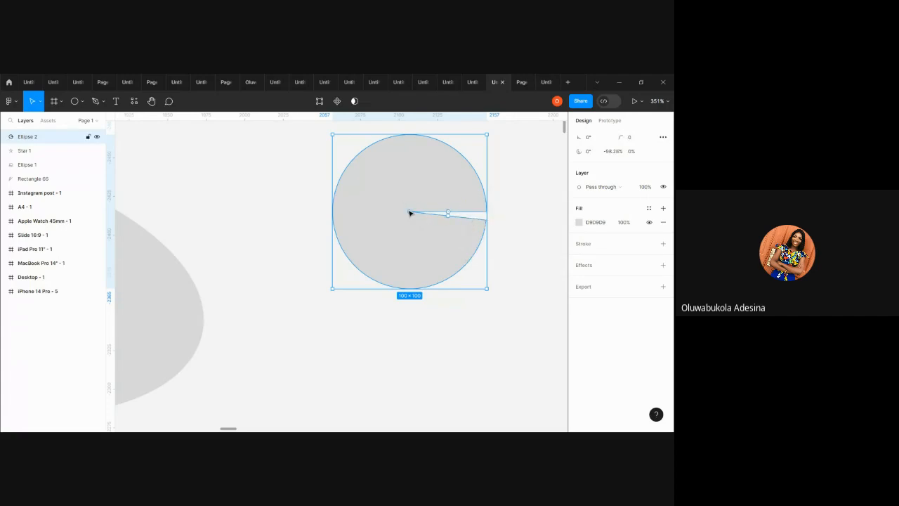
{"action": "left_click_drag", "start_coordinate": [410, 213], "coordinate": [356, 215]}
Rotate the ring's opening with its start handle, close it into a thinner full ring, and shift the ring left.
{"action": "left_click_drag", "start_coordinate": [475, 212], "coordinate": [464, 164]}
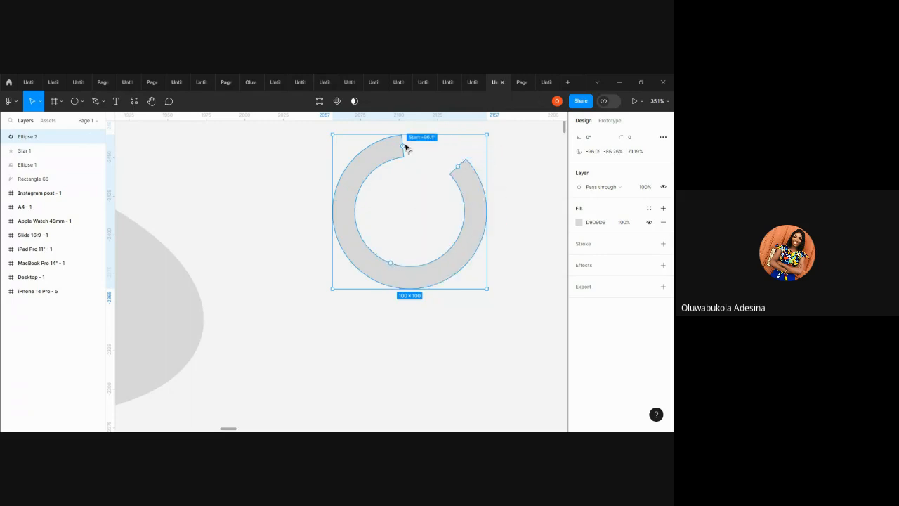
{"action": "left_click_drag", "start_coordinate": [404, 149], "coordinate": [362, 202]}
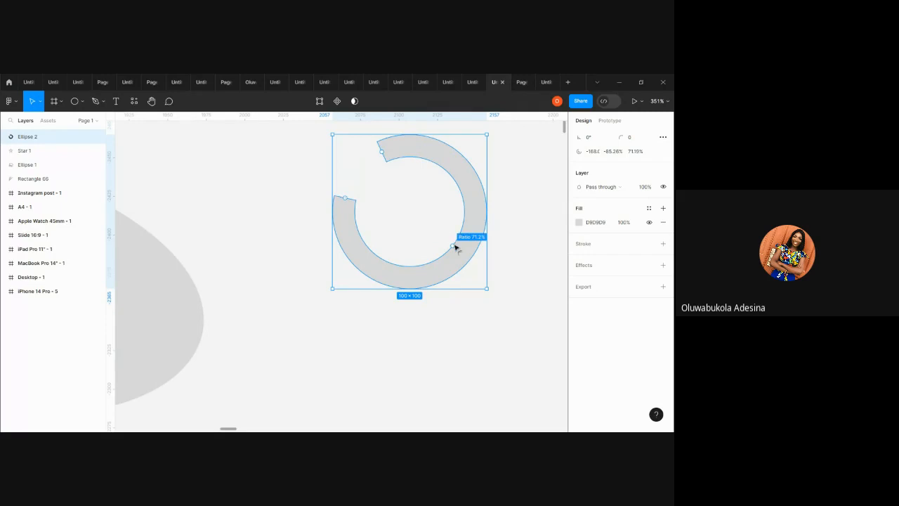
{"action": "left_click_drag", "start_coordinate": [454, 249], "coordinate": [371, 259]}
{"action": "left_click_drag", "start_coordinate": [301, 158], "coordinate": [260, 204]}
{"action": "key", "text": "Escape"}
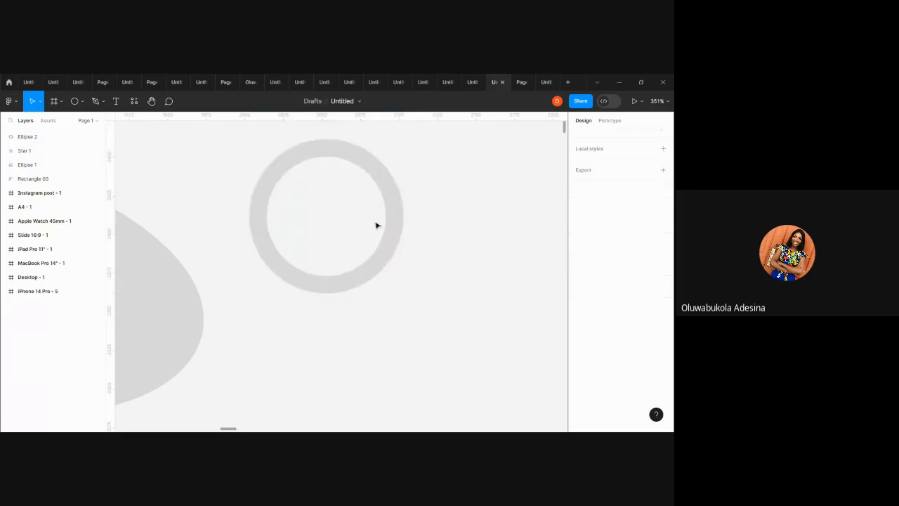
Select the star and raise its ratio to 82% so that it takes a pentagon form.
{"action": "scroll", "coordinate": [375, 224], "scroll_direction": "down", "scroll_amount": 5}
{"action": "scroll", "coordinate": [376, 225], "scroll_direction": "down", "scroll_amount": 5}
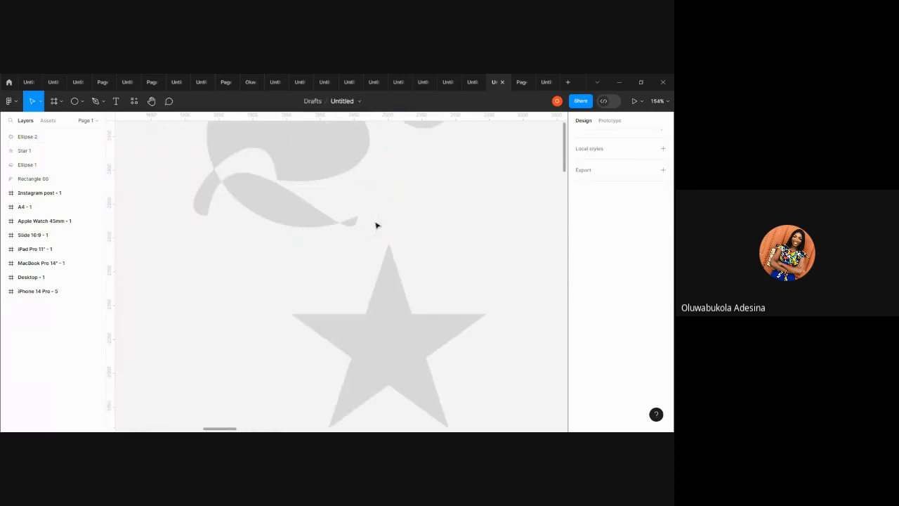
{"action": "scroll", "coordinate": [359, 277], "scroll_direction": "up", "scroll_amount": 5}
{"action": "scroll", "coordinate": [358, 277], "scroll_direction": "down", "scroll_amount": 5}
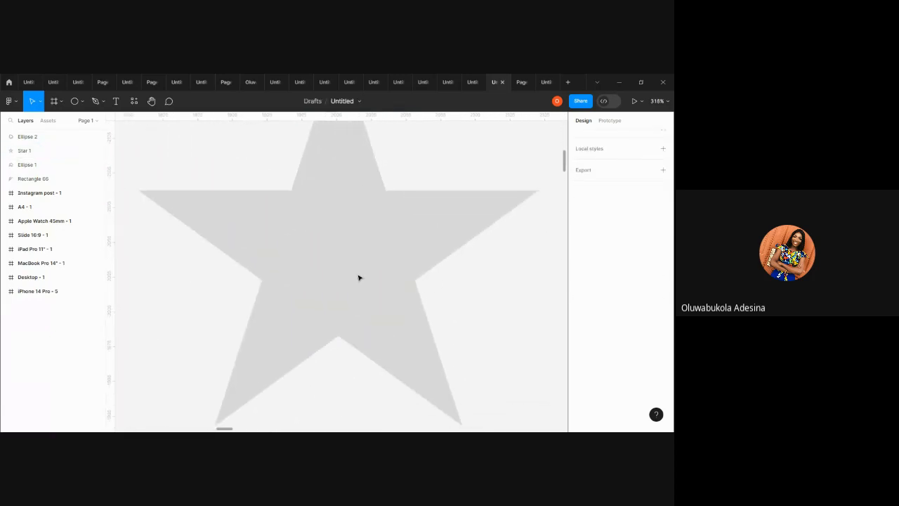
{"action": "double_click", "coordinate": [358, 278]}
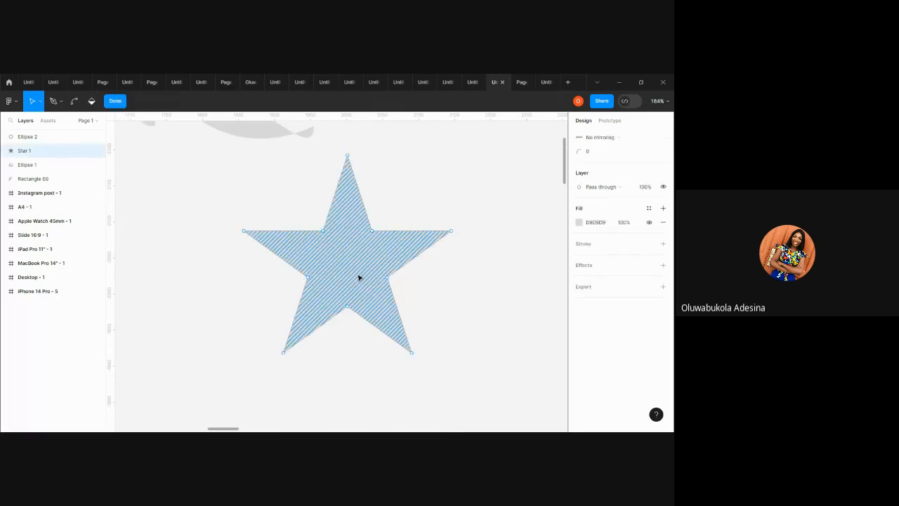
{"action": "key", "text": "Escape"}
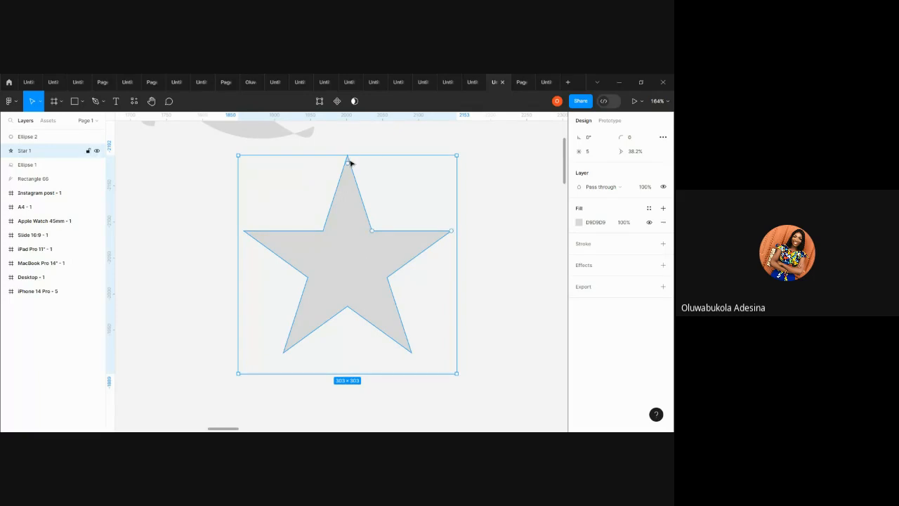
{"action": "mouse_move", "coordinate": [348, 167]}
{"action": "mouse_move", "coordinate": [451, 233]}
{"action": "mouse_move", "coordinate": [374, 234]}
{"action": "left_click_drag", "start_coordinate": [373, 233], "coordinate": [420, 214]}
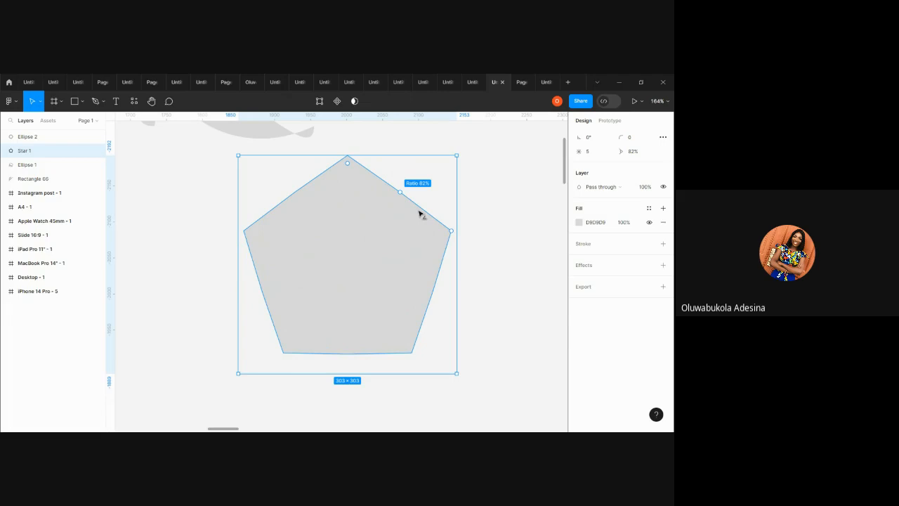
{"action": "left_click_drag", "start_coordinate": [420, 214], "coordinate": [420, 214]}
Round the pentagon-like star's corners to a radius of 54 and increase its point count to 34.
{"action": "left_click_drag", "start_coordinate": [350, 165], "coordinate": [338, 295]}
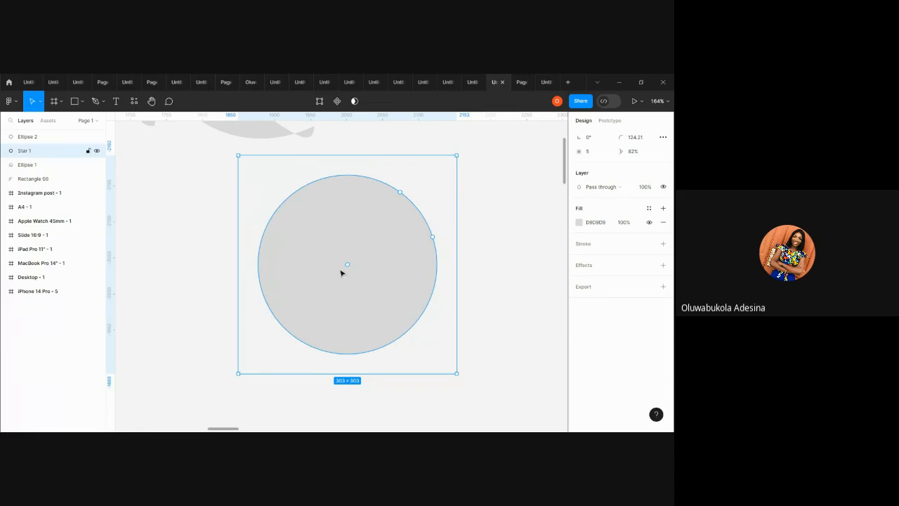
{"action": "left_click_drag", "start_coordinate": [350, 264], "coordinate": [418, 209]}
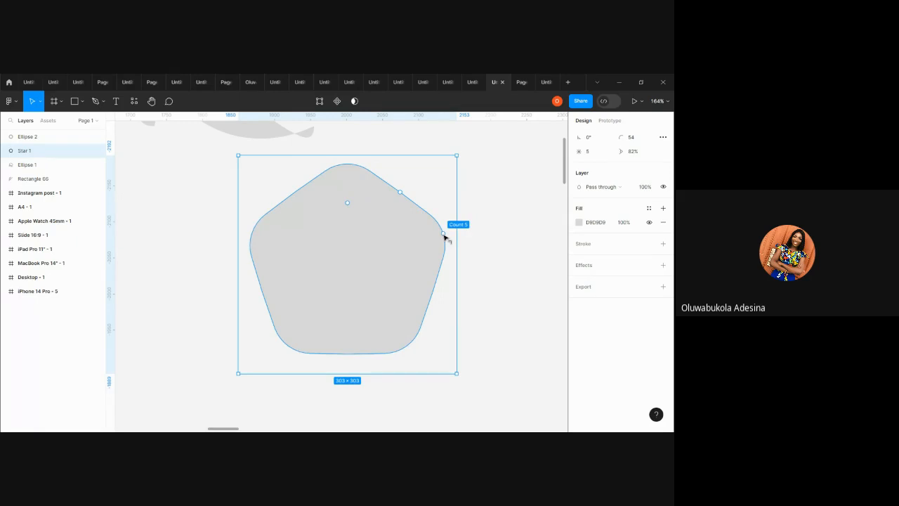
{"action": "left_click_drag", "start_coordinate": [444, 238], "coordinate": [358, 217]}
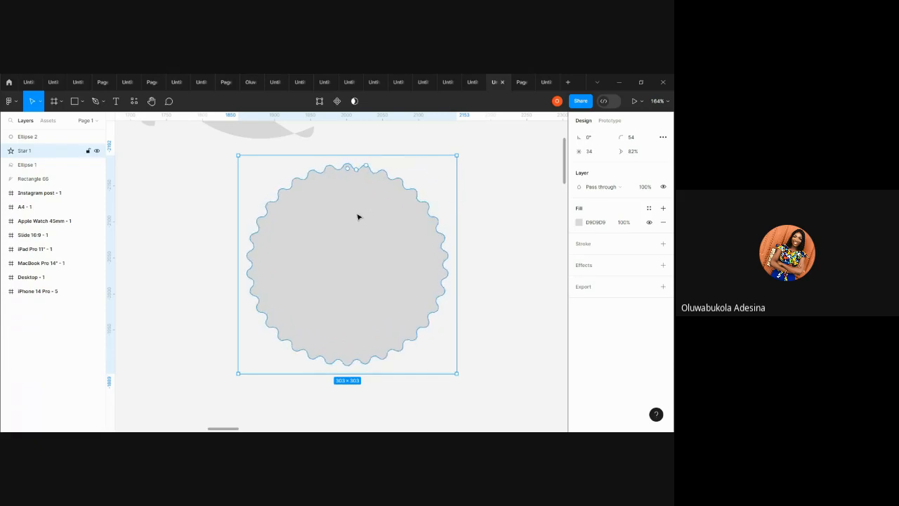
Undo the star's point count, corner radius and ratio changes.
{"action": "key", "text": "ctrl+z"}
{"action": "key", "text": "ctrl+z"}
{"action": "key", "text": "ctrl+z"}
{"action": "key", "text": "ctrl+z"}
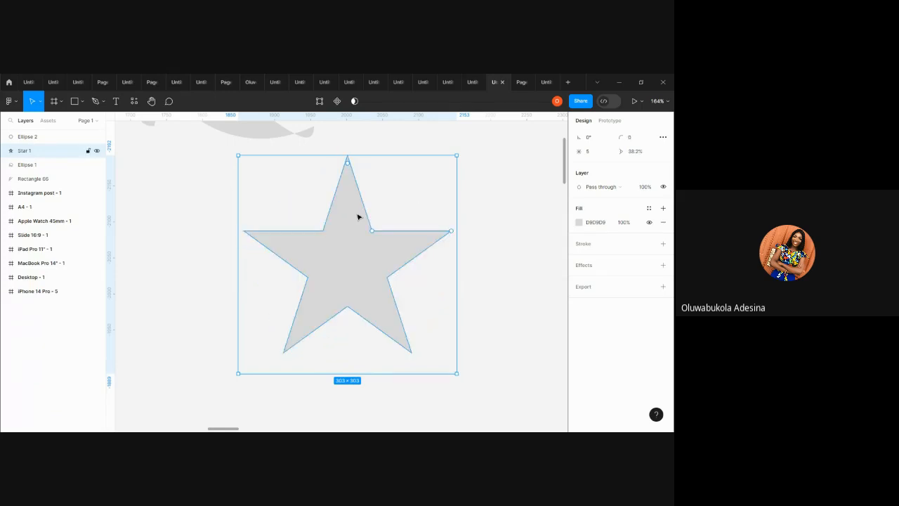
Open the star for vector editing and distort it by relocating its inner anchor points and pulling its lower notch up to the middle.
{"action": "double_click", "coordinate": [364, 260]}
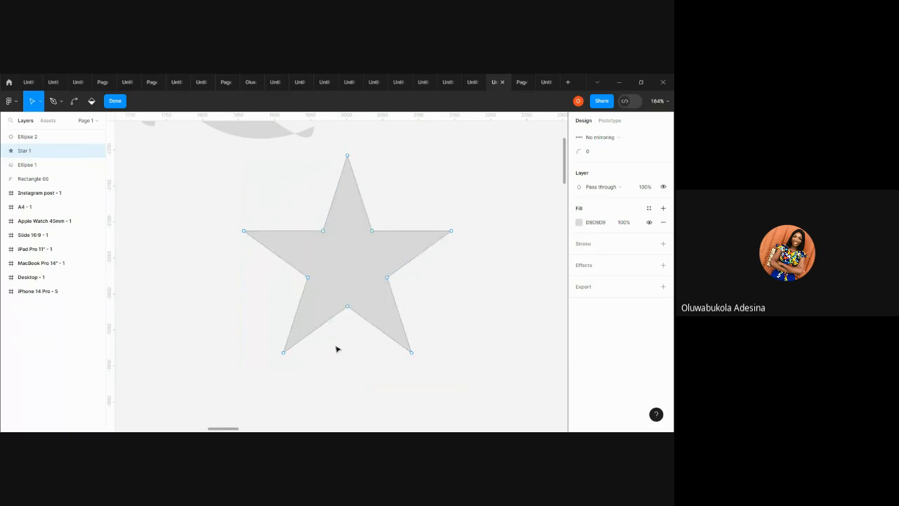
{"action": "left_click_drag", "start_coordinate": [309, 279], "coordinate": [287, 272]}
{"action": "mouse_move", "coordinate": [296, 240]}
{"action": "left_mouse_down"}
{"action": "mouse_move", "coordinate": [375, 244]}
{"action": "mouse_move", "coordinate": [343, 249]}
{"action": "mouse_move", "coordinate": [340, 237]}
{"action": "mouse_move", "coordinate": [335, 251]}
{"action": "left_mouse_up"}
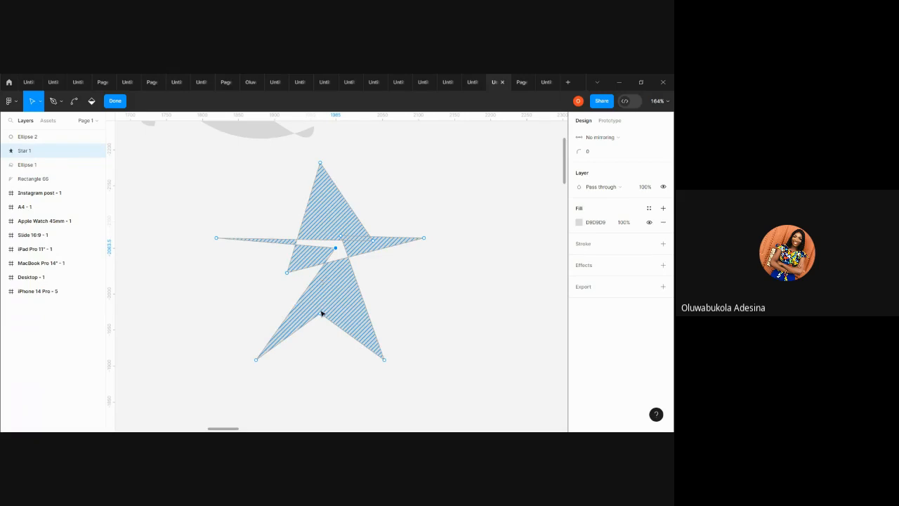
{"action": "left_click_drag", "start_coordinate": [321, 314], "coordinate": [305, 289]}
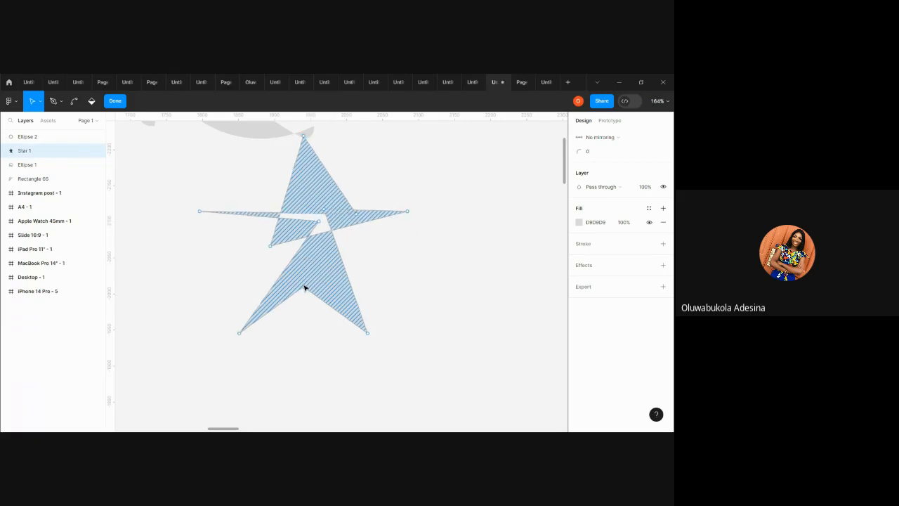
{"action": "left_click_drag", "start_coordinate": [293, 248], "coordinate": [324, 229]}
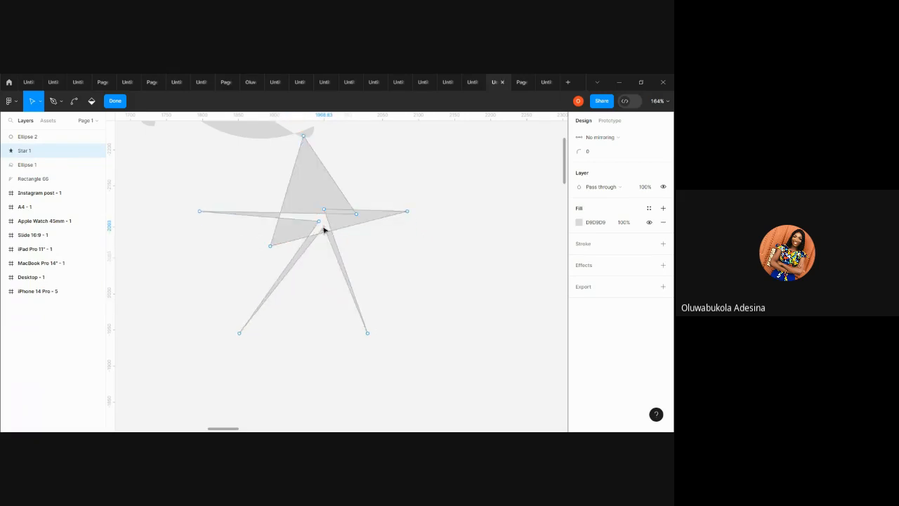
Pull the distorted star's two lower tips and its right and left tips in toward the centre.
{"action": "left_click_drag", "start_coordinate": [240, 335], "coordinate": [290, 267]}
{"action": "left_click_drag", "start_coordinate": [370, 336], "coordinate": [342, 270]}
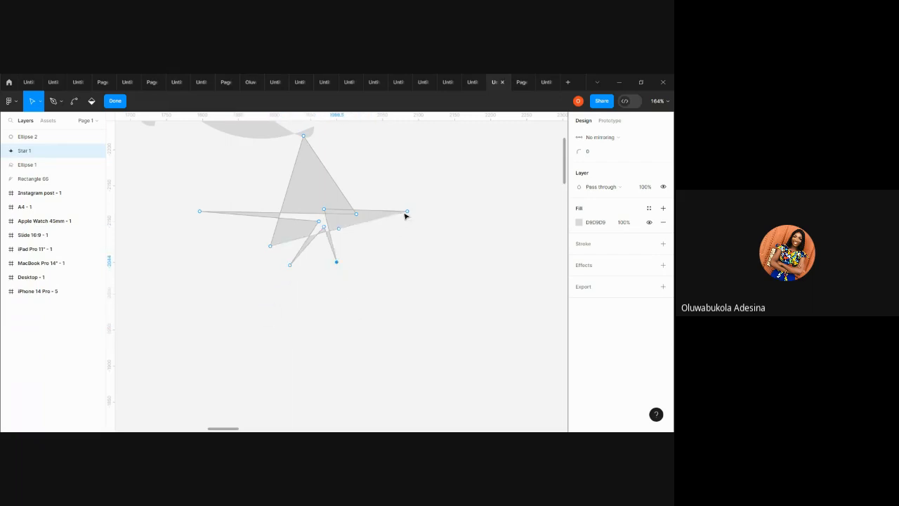
{"action": "left_click_drag", "start_coordinate": [407, 211], "coordinate": [328, 196]}
{"action": "left_click_drag", "start_coordinate": [202, 211], "coordinate": [211, 212]}
{"action": "left_click_drag", "start_coordinate": [253, 198], "coordinate": [259, 197]}
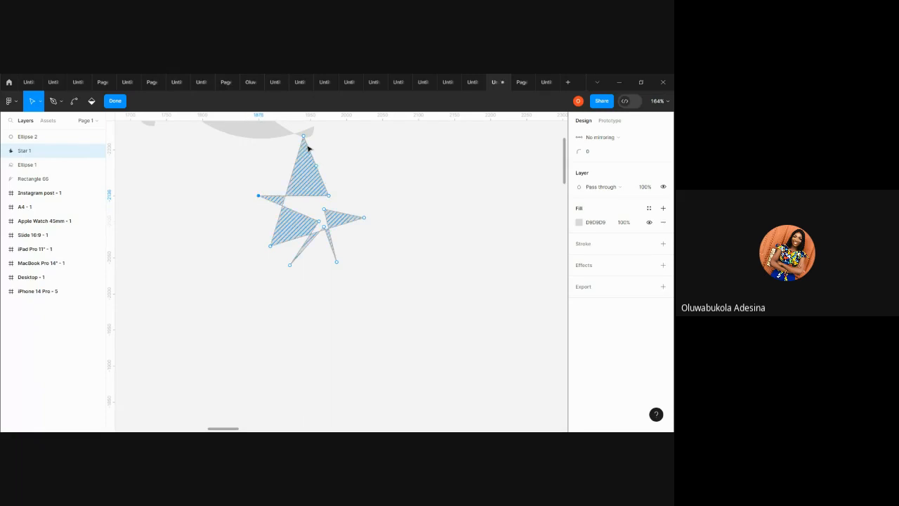
Lower the star's top tip, finish vector editing, and select the reshaped star.
{"action": "left_click_drag", "start_coordinate": [304, 136], "coordinate": [307, 176]}
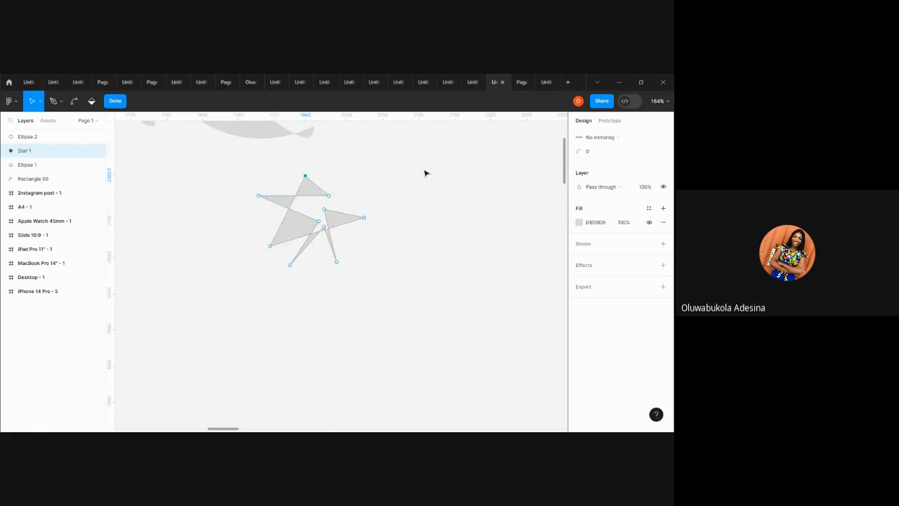
{"action": "key", "text": "Escape"}
{"action": "key", "text": "Escape"}
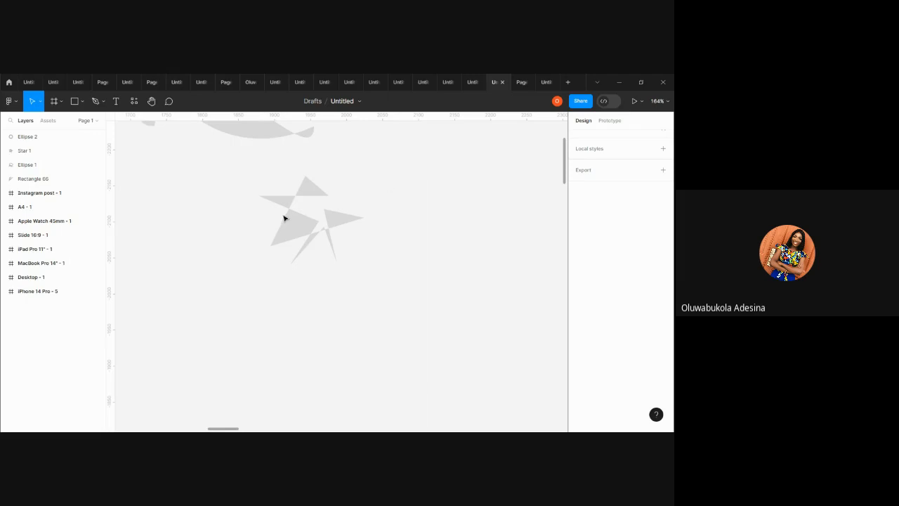
{"action": "left_click", "coordinate": [310, 229]}
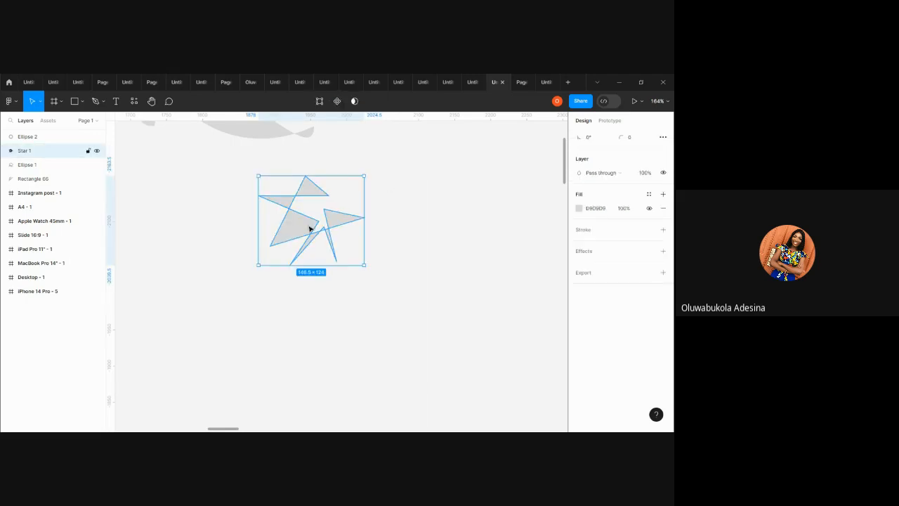
Draw a nearly horizontal line about 1442 px long in the empty canvas area above the reshaped shapes.
{"action": "scroll", "coordinate": [310, 229], "scroll_direction": "down", "scroll_amount": 10}
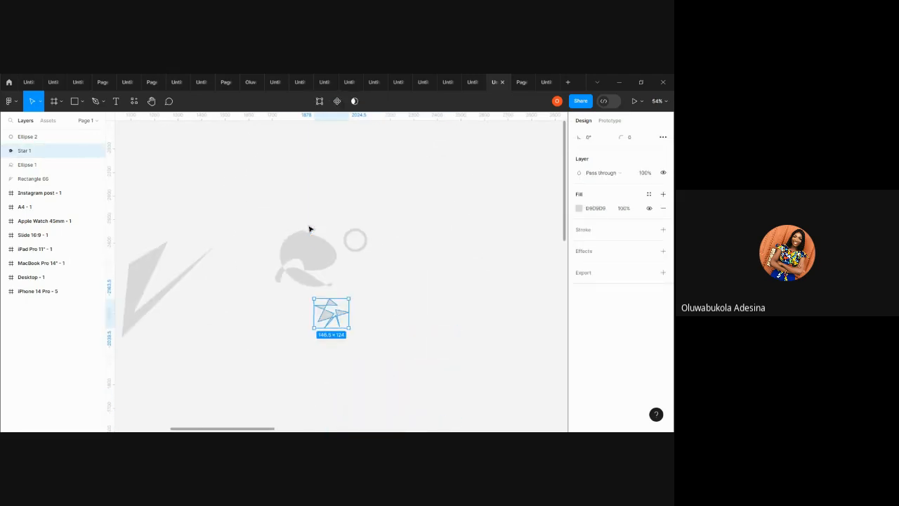
{"action": "scroll", "coordinate": [231, 237], "scroll_direction": "up", "scroll_amount": 2}
{"action": "scroll", "coordinate": [231, 236], "scroll_direction": "left", "scroll_amount": 1}
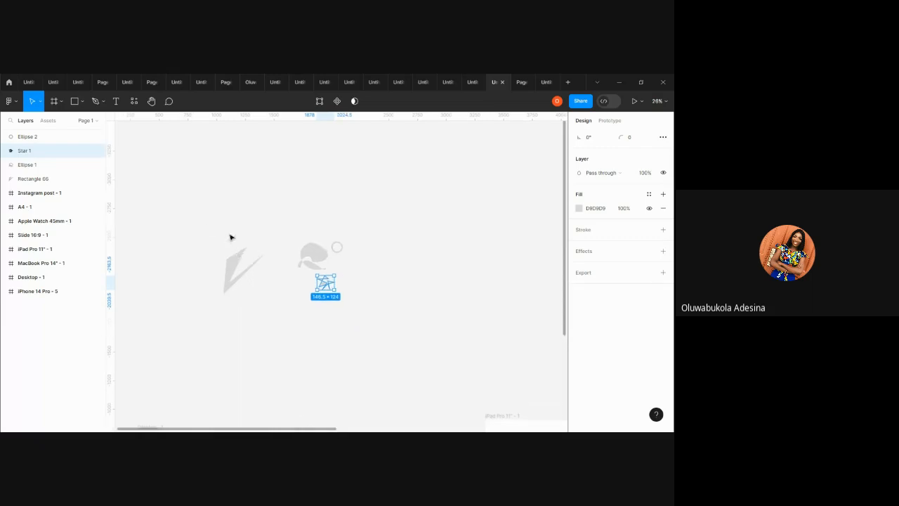
{"action": "left_click", "coordinate": [56, 100]}
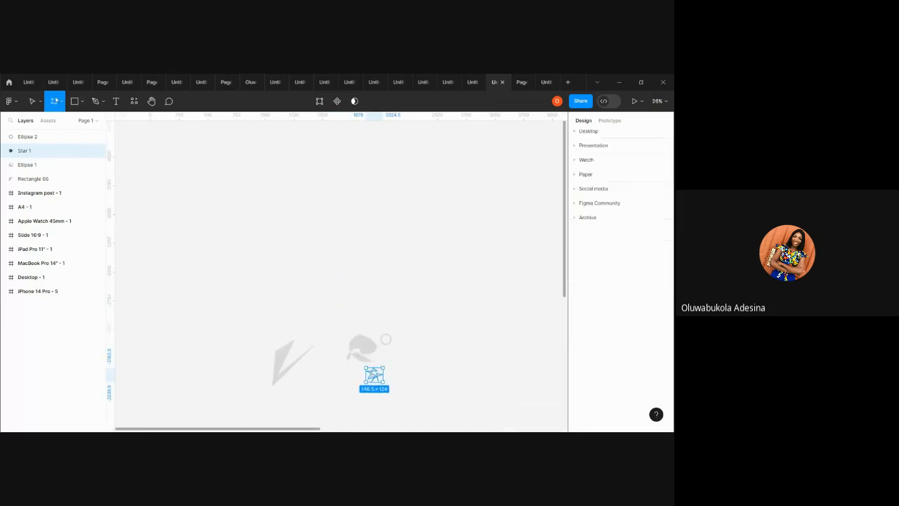
{"action": "left_click", "coordinate": [81, 101]}
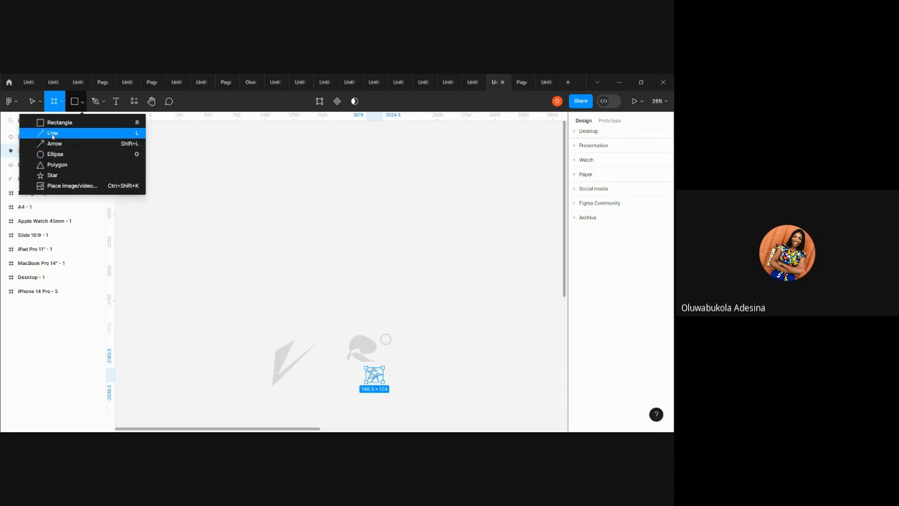
{"action": "left_click", "coordinate": [53, 133]}
{"action": "left_click_drag", "start_coordinate": [271, 170], "coordinate": [438, 171]}
{"action": "left_click", "coordinate": [415, 227]}
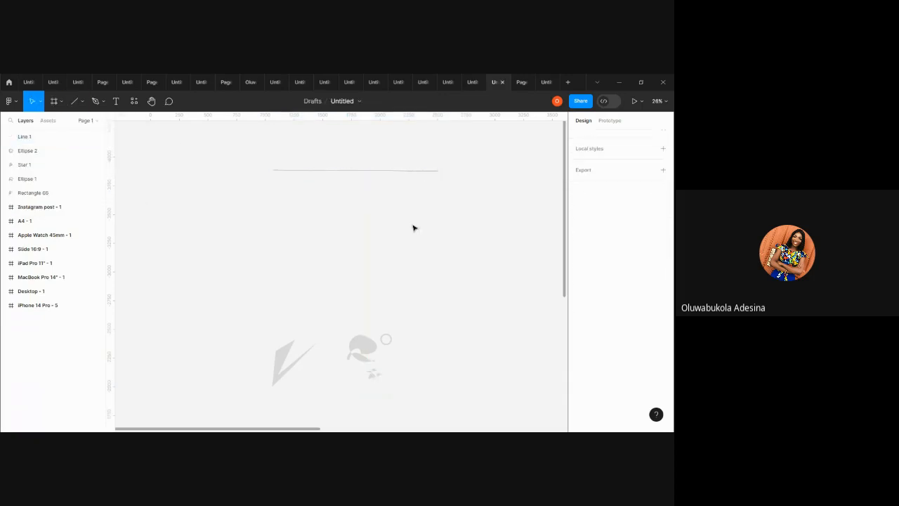
Select the new line and change its stroke colour to red F50E0E.
{"action": "left_click", "coordinate": [385, 173]}
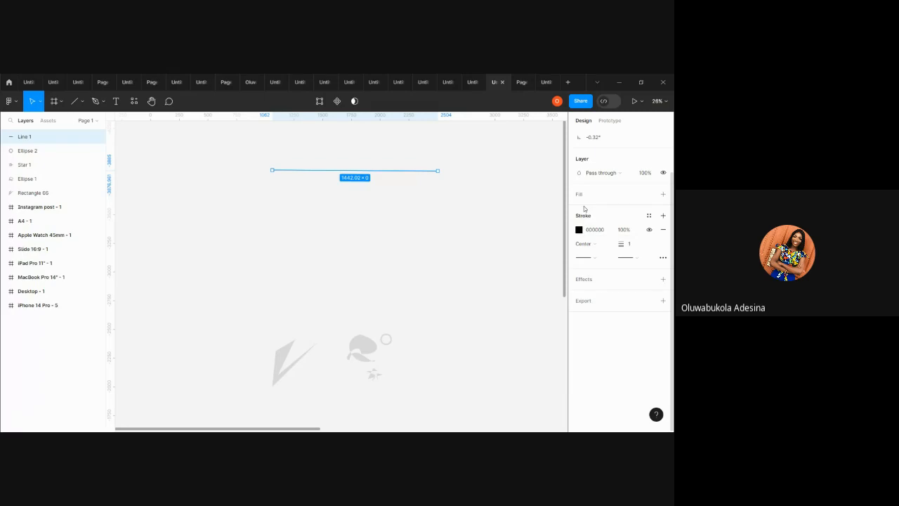
{"action": "left_click", "coordinate": [579, 230]}
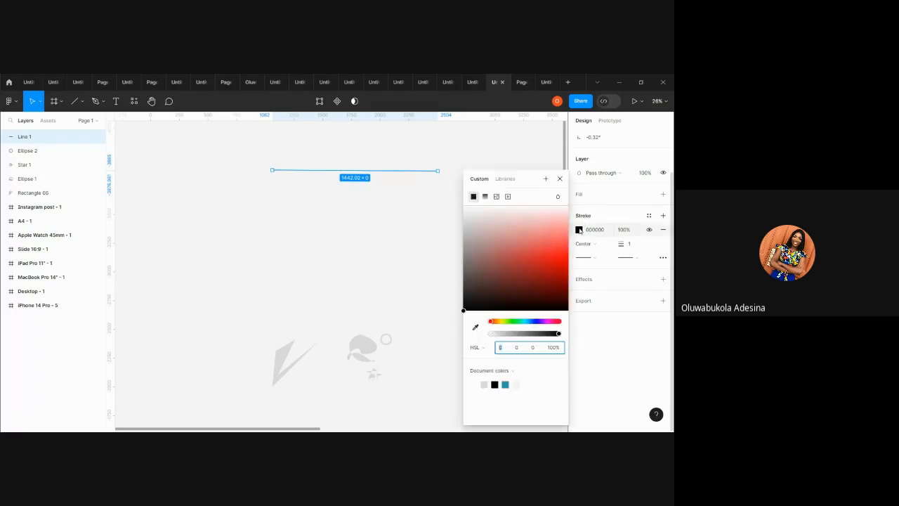
{"action": "left_click", "coordinate": [560, 258]}
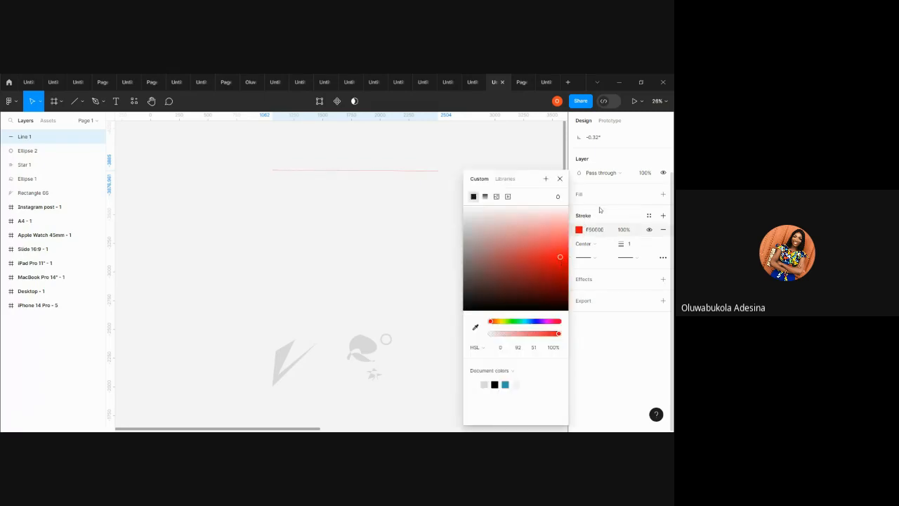
Thicken the line's stroke by trying weights of 5 and 10, and settle on 100.
{"action": "left_click", "coordinate": [634, 246]}
{"action": "type", "text": "5"}
{"action": "key", "text": "Return"}
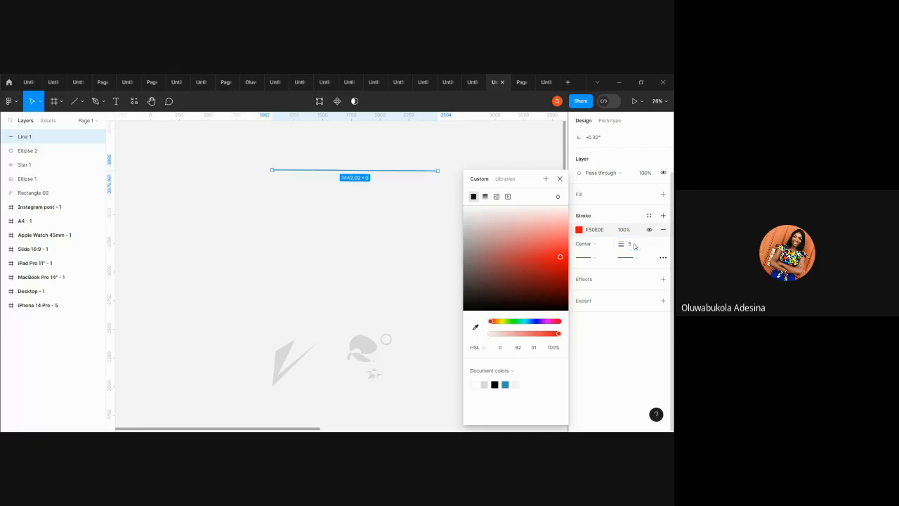
{"action": "left_click", "coordinate": [635, 245]}
{"action": "type", "text": "10"}
{"action": "key", "text": "Return"}
{"action": "left_click", "coordinate": [634, 245]}
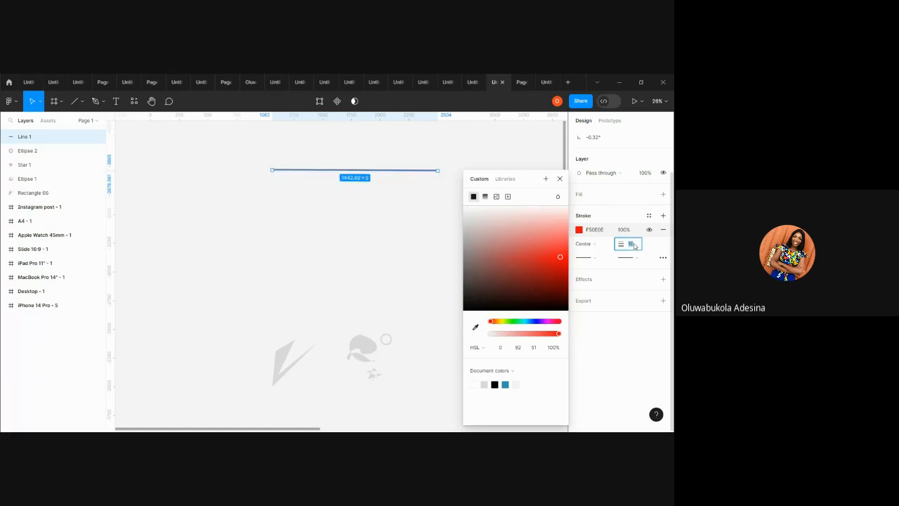
{"action": "type", "text": "100"}
{"action": "key", "text": "Return"}
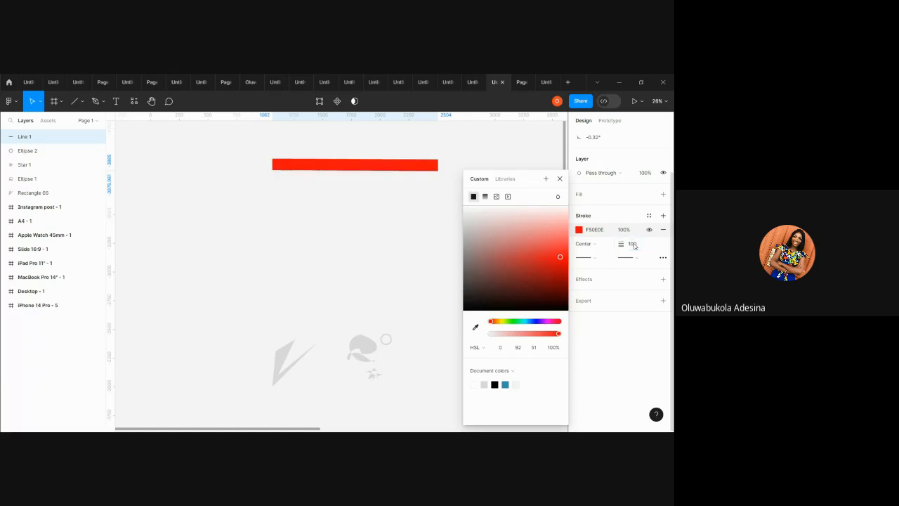
Move the thick line down and slightly to the left, recolour its stroke dark navy 0C0E3B, and deselect it.
{"action": "left_click_drag", "start_coordinate": [385, 183], "coordinate": [367, 229]}
{"action": "left_click", "coordinate": [537, 325]}
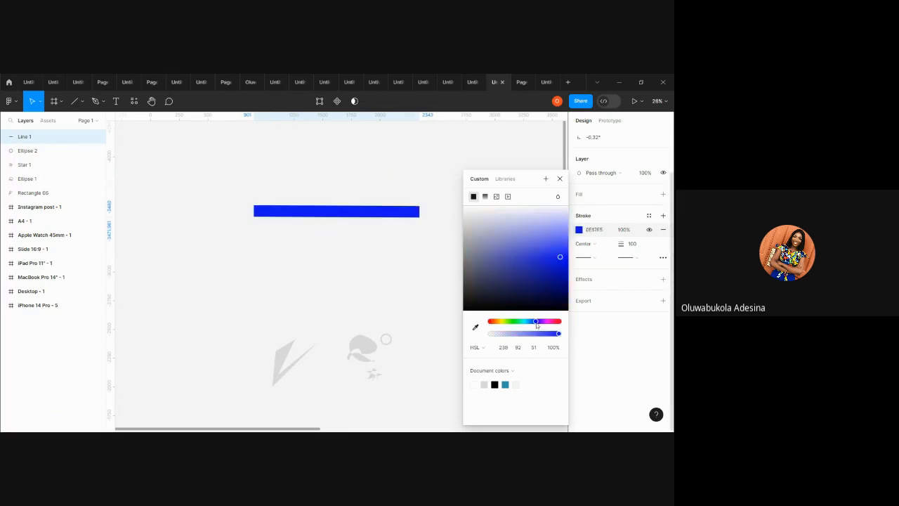
{"action": "mouse_move", "coordinate": [560, 256]}
{"action": "left_mouse_down"}
{"action": "mouse_move", "coordinate": [482, 267]}
{"action": "mouse_move", "coordinate": [503, 243]}
{"action": "mouse_move", "coordinate": [549, 248]}
{"action": "mouse_move", "coordinate": [535, 300]}
{"action": "left_mouse_up"}
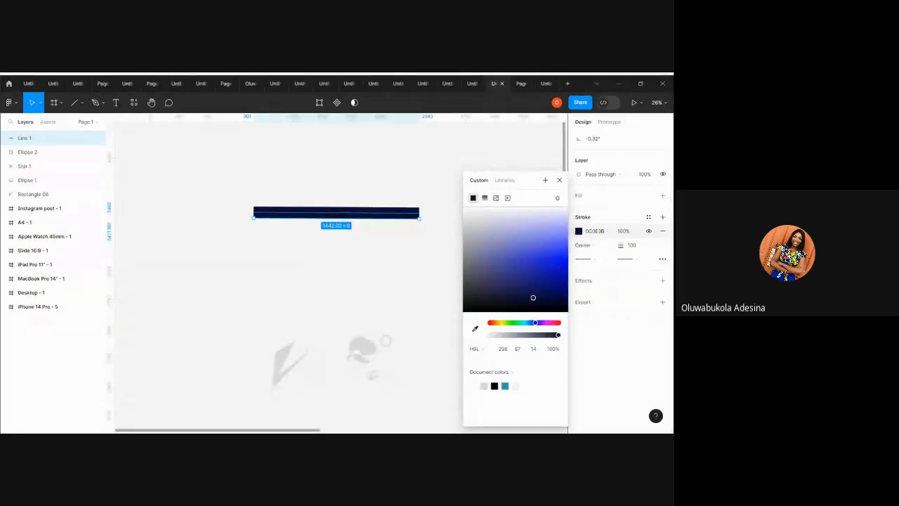
{"action": "left_click", "coordinate": [317, 171]}
Choose the Arrow tool for drawing an arrow below the navy line.
{"action": "left_click", "coordinate": [81, 102]}
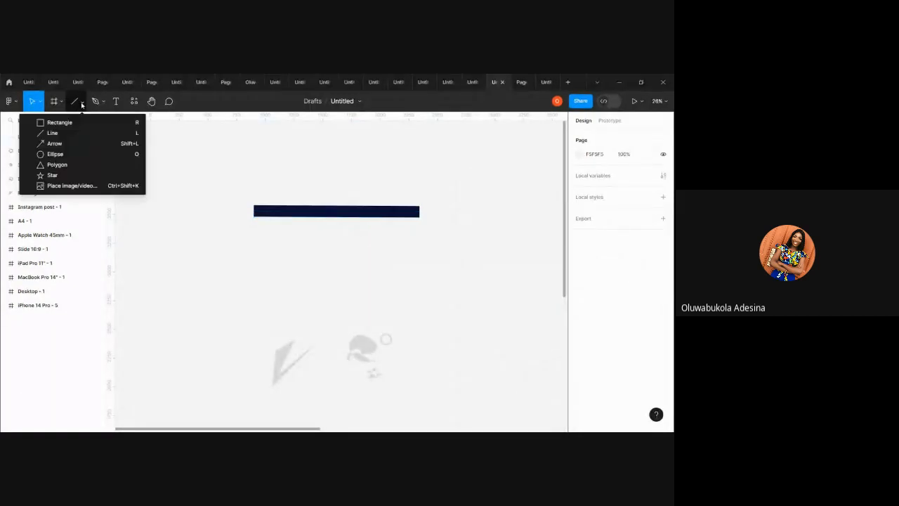
{"action": "left_click", "coordinate": [69, 147]}
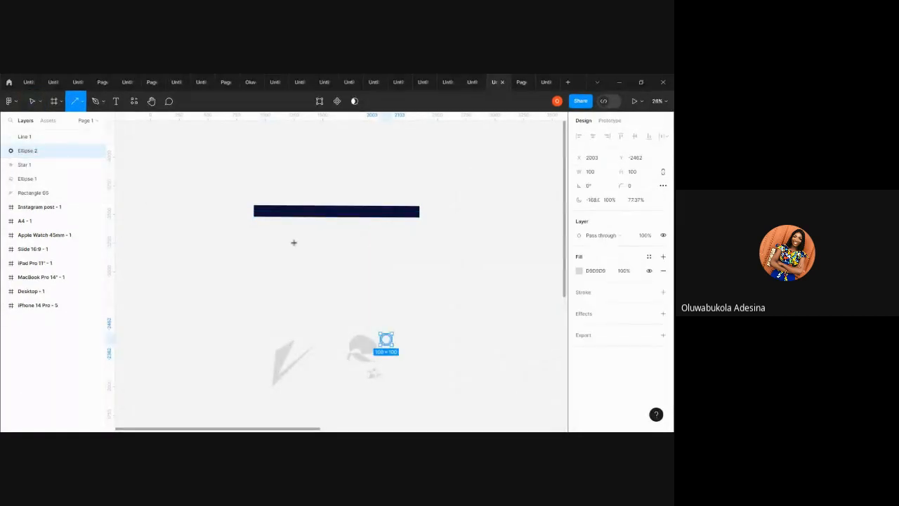
Draw a nearly horizontal arrow about 1571 wide below the navy line and set its stroke weight to 100.
{"action": "left_click_drag", "start_coordinate": [293, 242], "coordinate": [475, 243]}
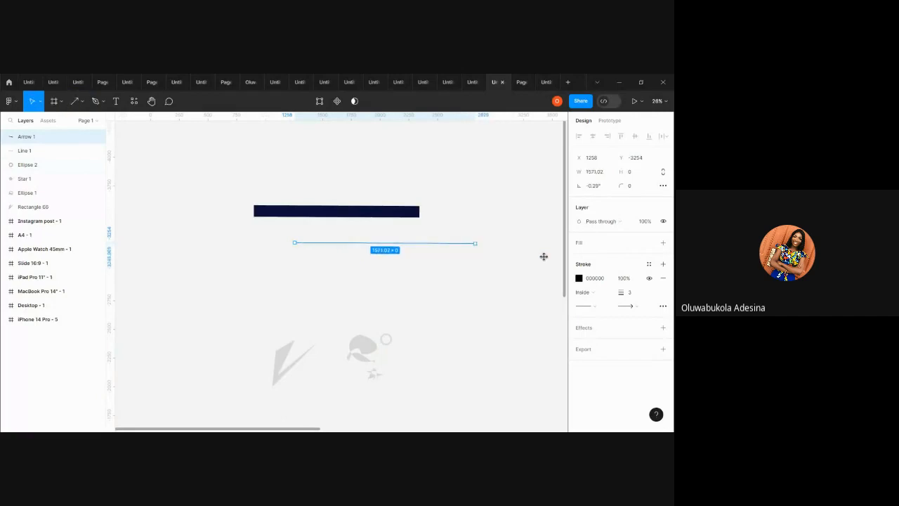
{"action": "left_click", "coordinate": [638, 291]}
{"action": "type", "text": "100"}
{"action": "key", "text": "Return"}
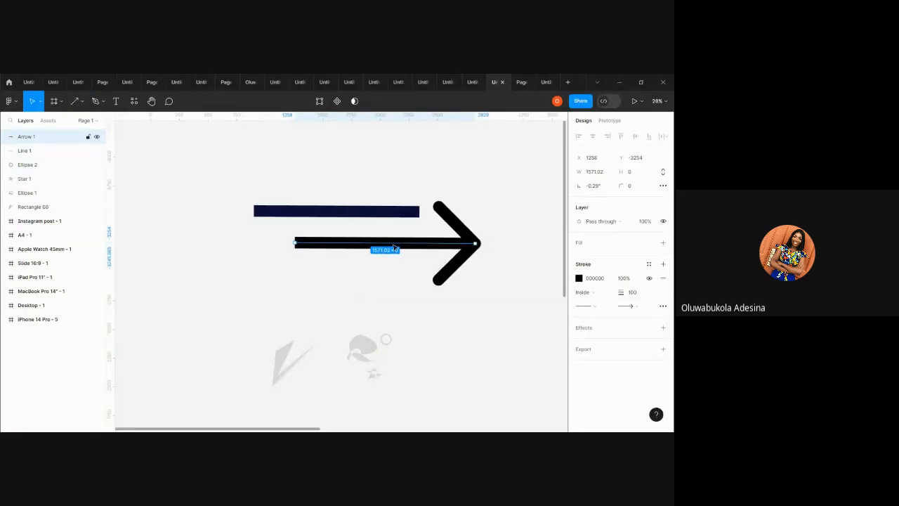
{"action": "left_click", "coordinate": [435, 299]}
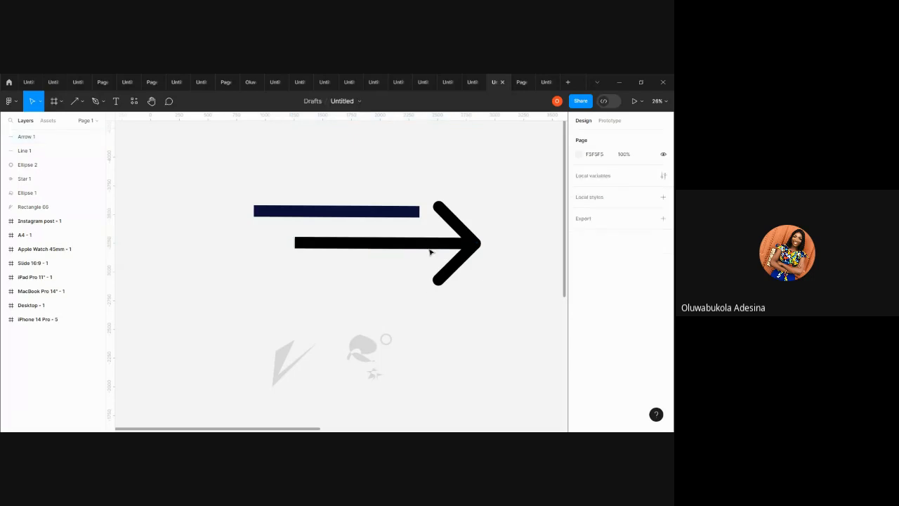
Move the arrow down and left to sit under the navy line, and change its stroke colour to red F01818.
{"action": "left_click", "coordinate": [393, 244]}
{"action": "mouse_move", "coordinate": [453, 250]}
{"action": "left_mouse_down"}
{"action": "mouse_move", "coordinate": [392, 265]}
{"action": "mouse_move", "coordinate": [419, 274]}
{"action": "left_mouse_up"}
{"action": "left_click", "coordinate": [579, 278]}
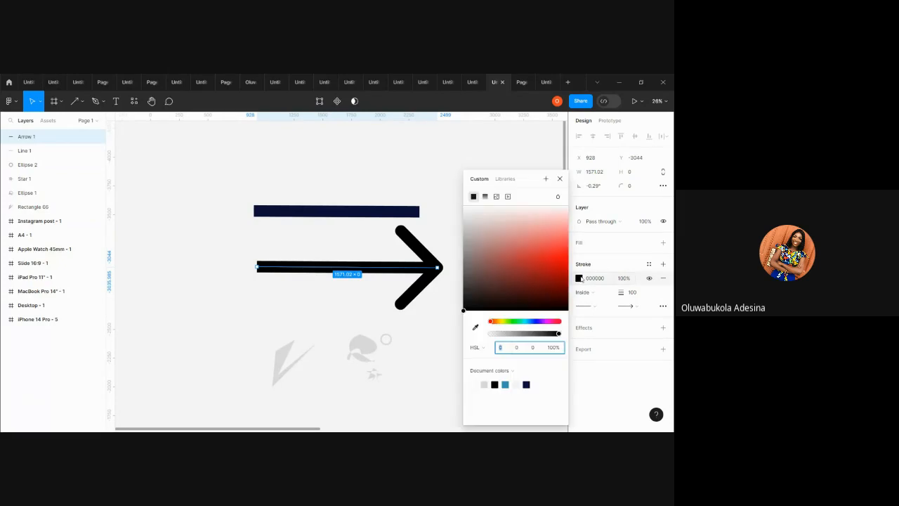
{"action": "left_click", "coordinate": [556, 255]}
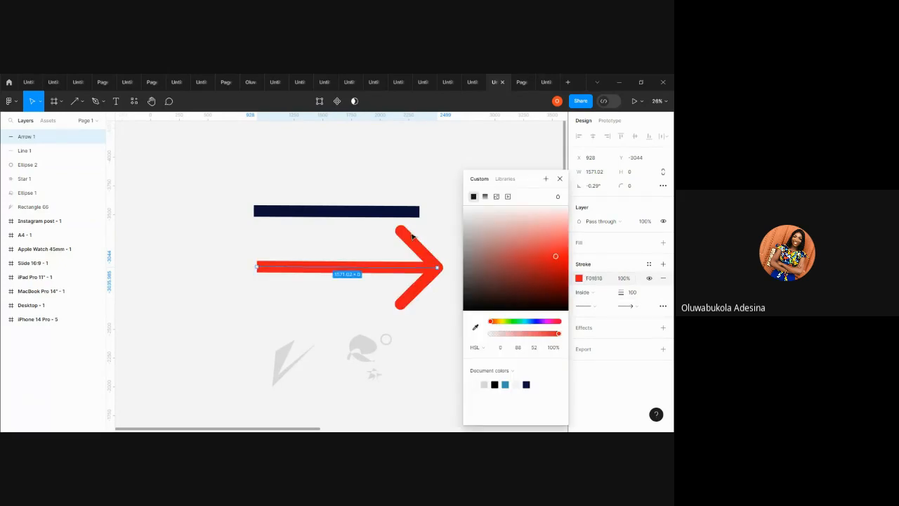
{"action": "left_click", "coordinate": [166, 136]}
Scribble a large freehand tangle of loops with the Pencil tool above the frames, beside the arrow, using stroke weight 3.
{"action": "scroll", "coordinate": [167, 136], "scroll_direction": "down", "scroll_amount": 5}
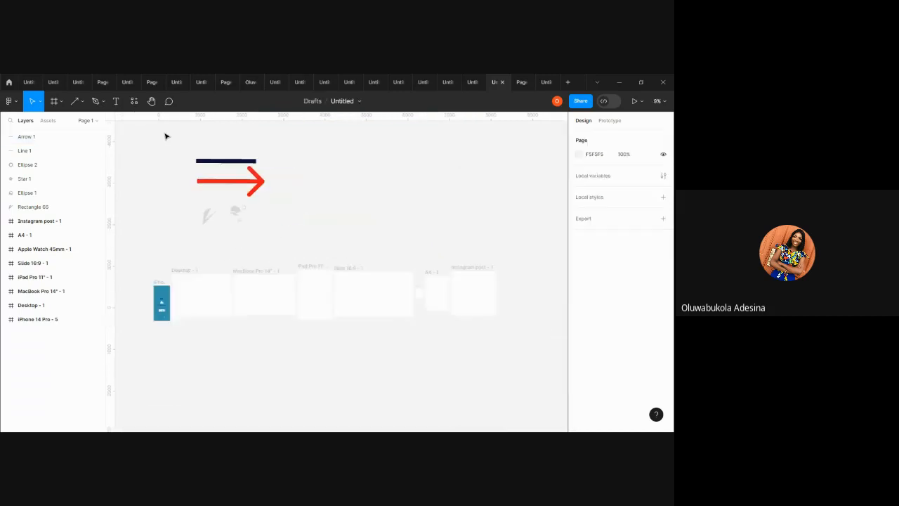
{"action": "scroll", "coordinate": [166, 137], "scroll_direction": "up", "scroll_amount": 3}
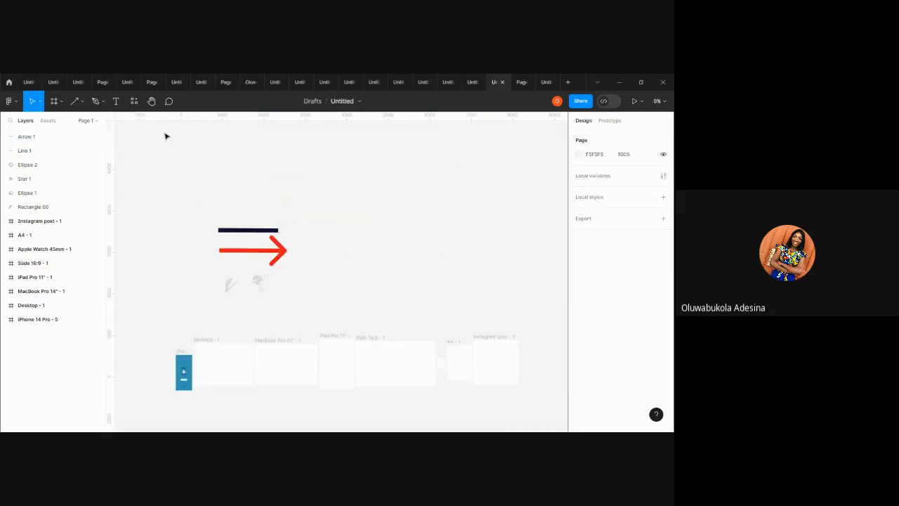
{"action": "left_click", "coordinate": [102, 102]}
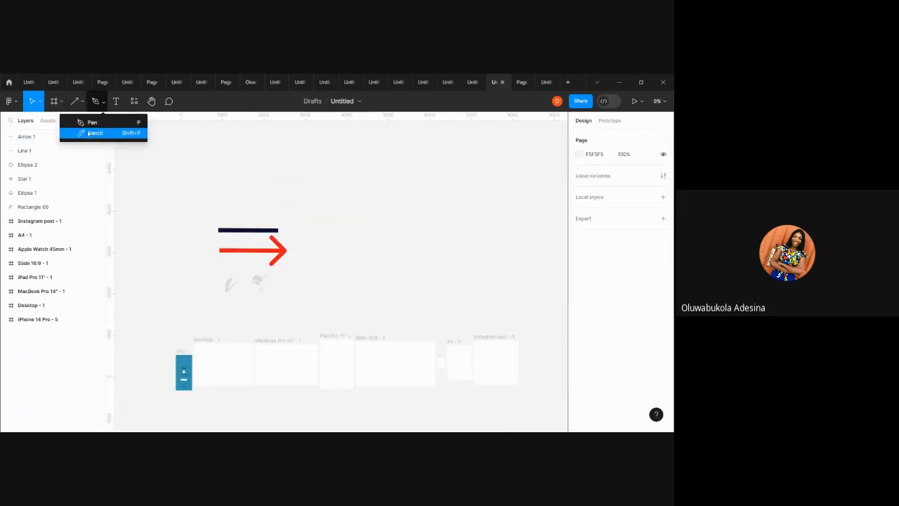
{"action": "left_click", "coordinate": [90, 133]}
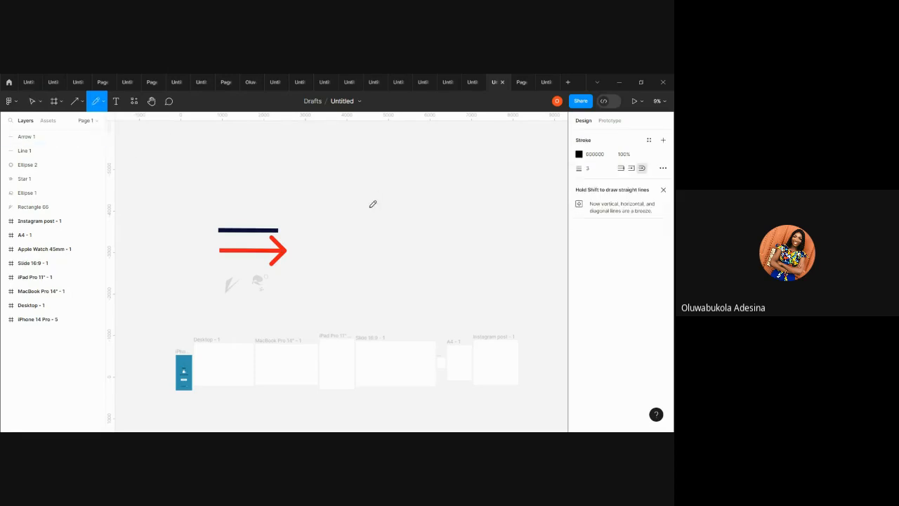
{"action": "mouse_move", "coordinate": [369, 207]}
{"action": "left_mouse_down"}
{"action": "mouse_move", "coordinate": [472, 151]}
{"action": "mouse_move", "coordinate": [447, 237]}
{"action": "mouse_move", "coordinate": [489, 213]}
{"action": "mouse_move", "coordinate": [452, 162]}
{"action": "mouse_move", "coordinate": [471, 275]}
{"action": "mouse_move", "coordinate": [367, 136]}
{"action": "mouse_move", "coordinate": [342, 287]}
{"action": "mouse_move", "coordinate": [530, 144]}
{"action": "mouse_move", "coordinate": [343, 277]}
{"action": "mouse_move", "coordinate": [397, 175]}
{"action": "mouse_move", "coordinate": [472, 192]}
{"action": "mouse_move", "coordinate": [411, 255]}
{"action": "mouse_move", "coordinate": [494, 134]}
{"action": "mouse_move", "coordinate": [302, 205]}
{"action": "left_mouse_up"}
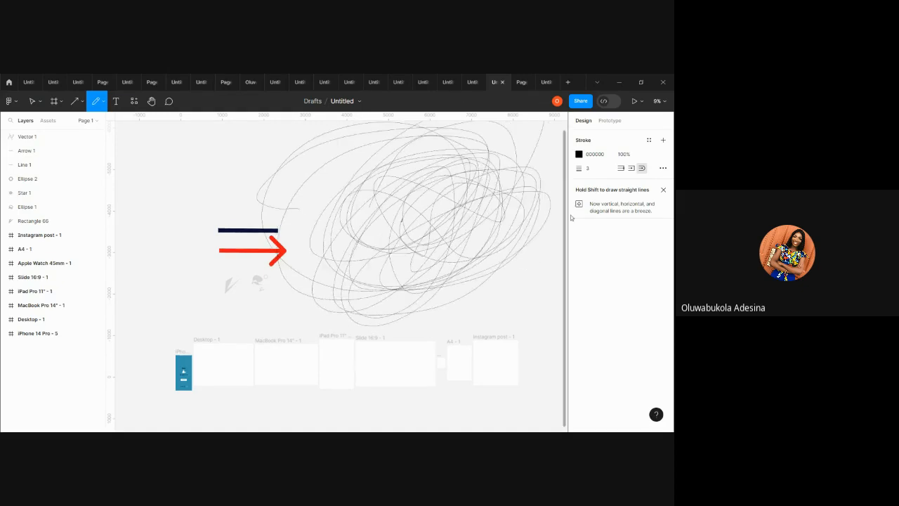
Increase the Pencil stroke weight and scribble a second set of loops over the navy line and red arrow.
{"action": "left_click", "coordinate": [590, 170]}
{"action": "key", "text": "Return"}
{"action": "left_click", "coordinate": [589, 169]}
{"action": "key", "text": "Return"}
{"action": "mouse_move", "coordinate": [181, 191]}
{"action": "left_mouse_down"}
{"action": "mouse_move", "coordinate": [203, 250]}
{"action": "mouse_move", "coordinate": [301, 164]}
{"action": "mouse_move", "coordinate": [189, 197]}
{"action": "mouse_move", "coordinate": [220, 300]}
{"action": "mouse_move", "coordinate": [311, 281]}
{"action": "mouse_move", "coordinate": [306, 249]}
{"action": "mouse_move", "coordinate": [234, 158]}
{"action": "mouse_move", "coordinate": [246, 253]}
{"action": "mouse_move", "coordinate": [357, 252]}
{"action": "left_mouse_up"}
Set the Pencil stroke weight to 100 and scribble thick black loops across the first thin scribble.
{"action": "left_click", "coordinate": [595, 169]}
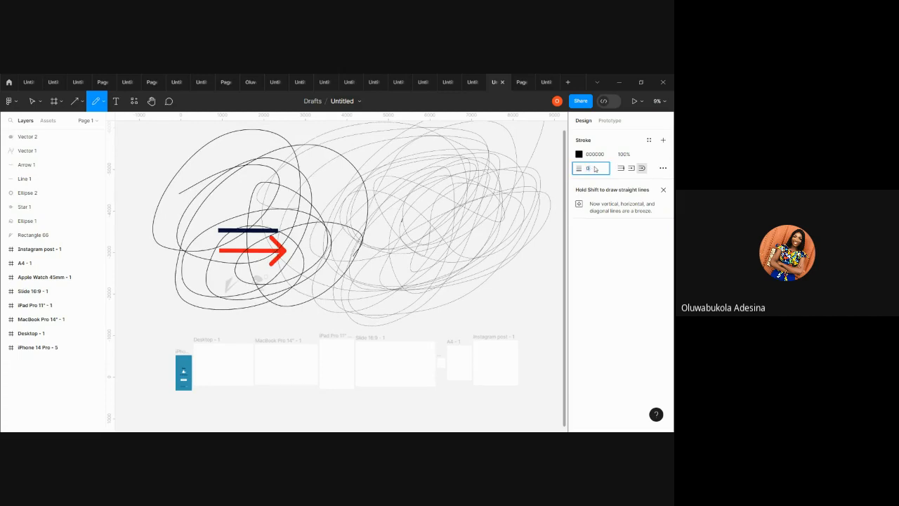
{"action": "type", "text": "0"}
{"action": "key", "text": "Return"}
{"action": "mouse_move", "coordinate": [527, 274]}
{"action": "left_mouse_down"}
{"action": "mouse_move", "coordinate": [486, 202]}
{"action": "mouse_move", "coordinate": [433, 233]}
{"action": "mouse_move", "coordinate": [564, 186]}
{"action": "mouse_move", "coordinate": [464, 338]}
{"action": "mouse_move", "coordinate": [325, 286]}
{"action": "mouse_move", "coordinate": [309, 342]}
{"action": "mouse_move", "coordinate": [289, 181]}
{"action": "mouse_move", "coordinate": [534, 195]}
{"action": "left_mouse_up"}
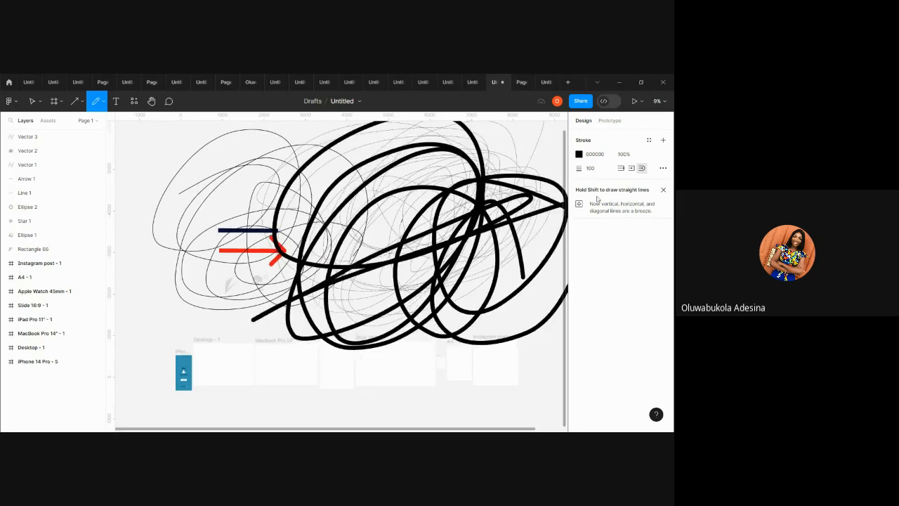
Draw a closed triangle with the Pen tool in the empty canvas area left of the scribbles.
{"action": "scroll", "coordinate": [357, 240], "scroll_direction": "down", "scroll_amount": 4}
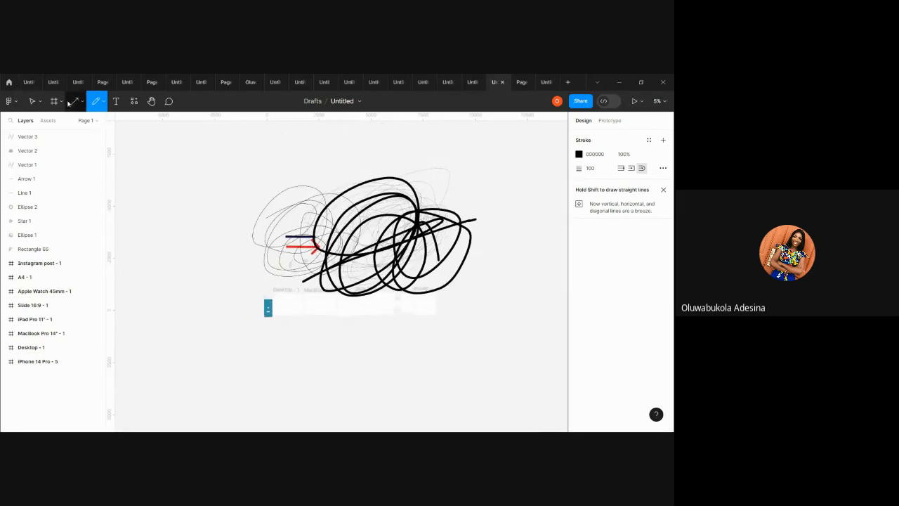
{"action": "left_click", "coordinate": [103, 102]}
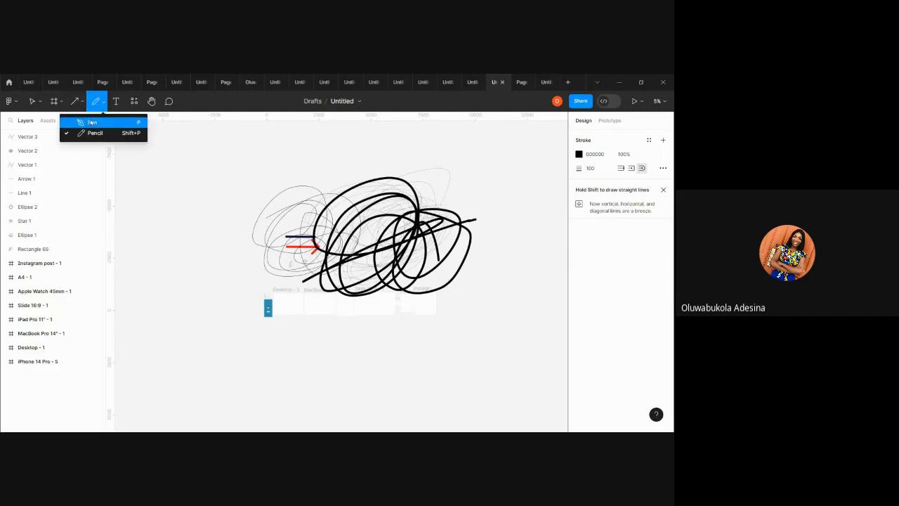
{"action": "left_click", "coordinate": [91, 123]}
{"action": "left_click", "coordinate": [224, 229]}
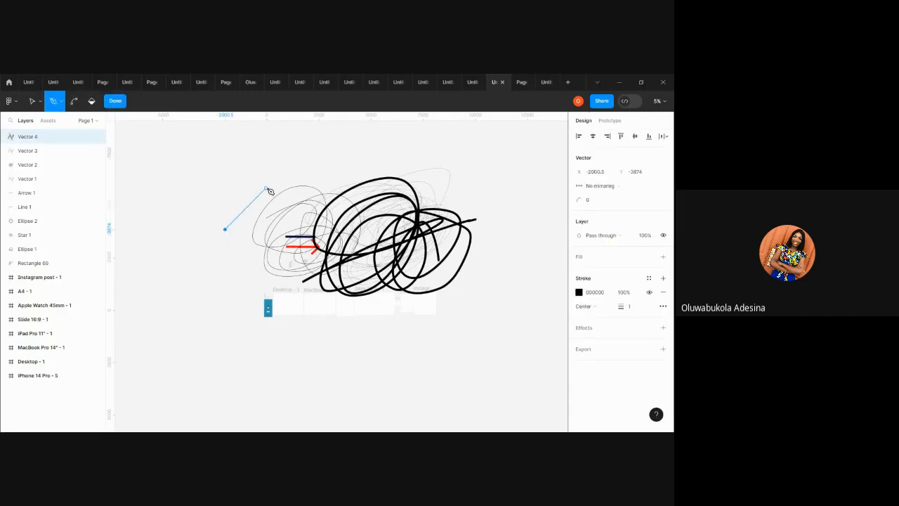
{"action": "left_click", "coordinate": [183, 174]}
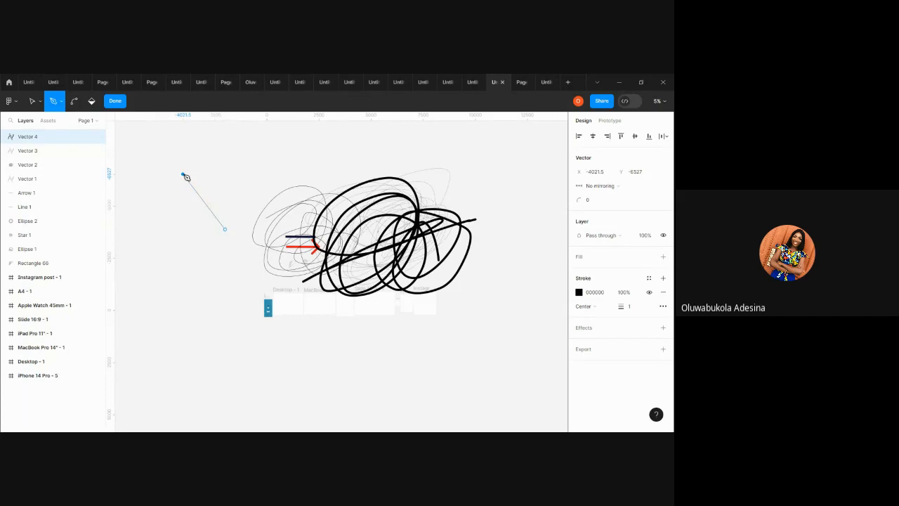
{"action": "left_click", "coordinate": [164, 236]}
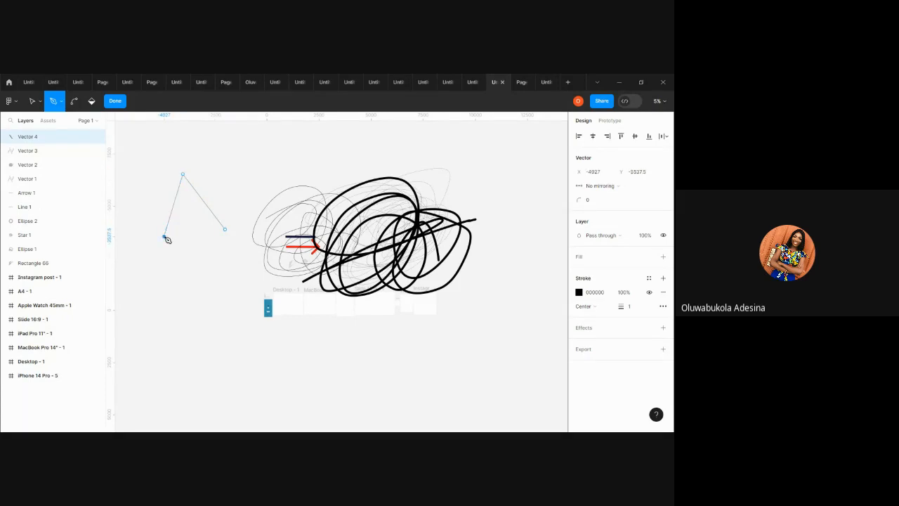
{"action": "left_click", "coordinate": [225, 229]}
Set the triangle's stroke colour to red D30D0D and its stroke weight to 200.
{"action": "left_click", "coordinate": [580, 293]}
{"action": "left_click", "coordinate": [557, 267]}
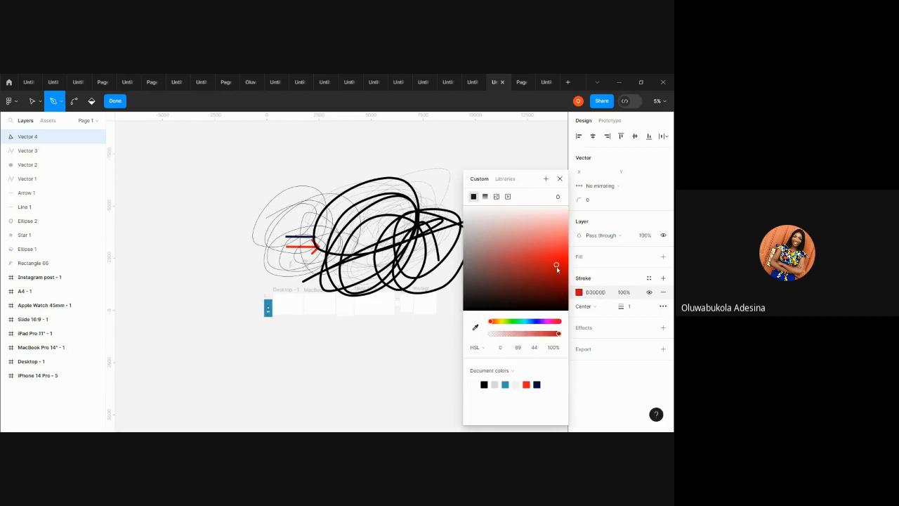
{"action": "left_click", "coordinate": [632, 310]}
{"action": "type", "text": "7"}
{"action": "key", "text": "Return"}
{"action": "left_click", "coordinate": [631, 309]}
{"action": "key", "text": "Return"}
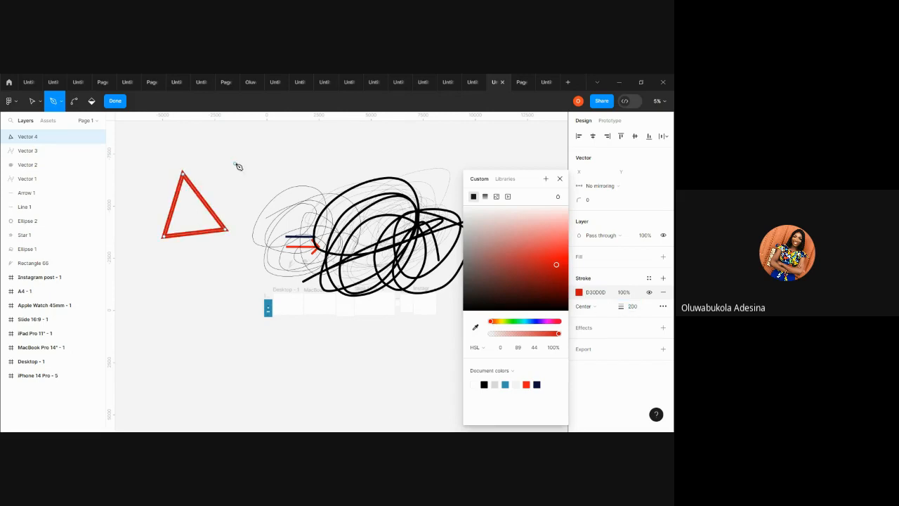
Add a tall, narrow closed triangle overlapping the first one in the same vector, and change the stroke colour to 1B0303.
{"action": "left_click", "coordinate": [234, 184]}
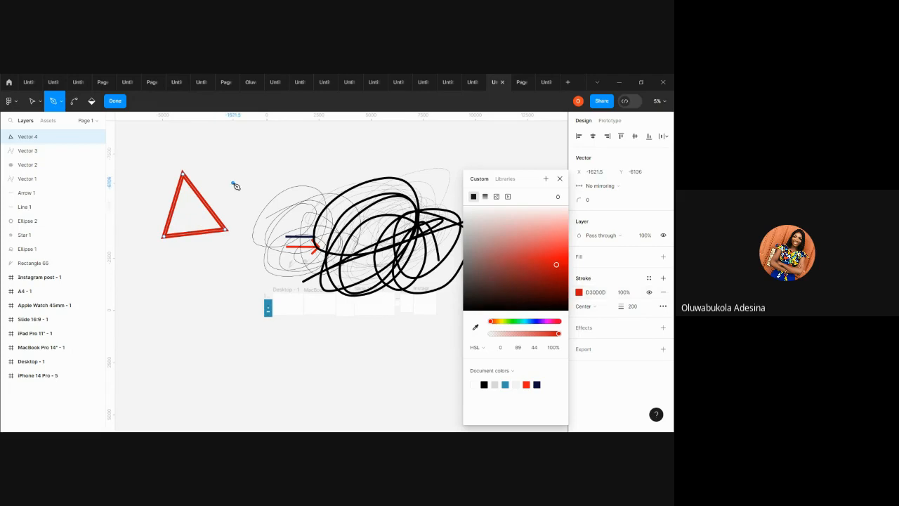
{"action": "left_click", "coordinate": [201, 295]}
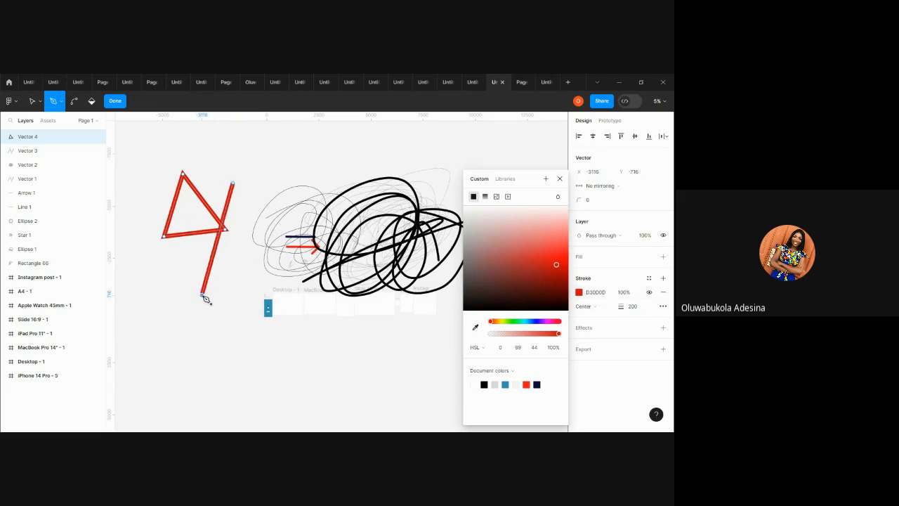
{"action": "left_click", "coordinate": [198, 180]}
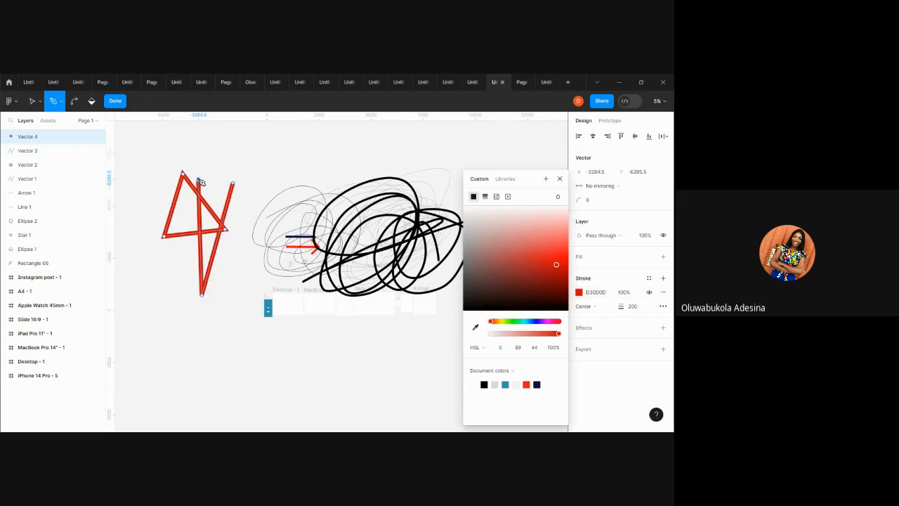
{"action": "left_click", "coordinate": [234, 183]}
{"action": "left_click", "coordinate": [545, 306]}
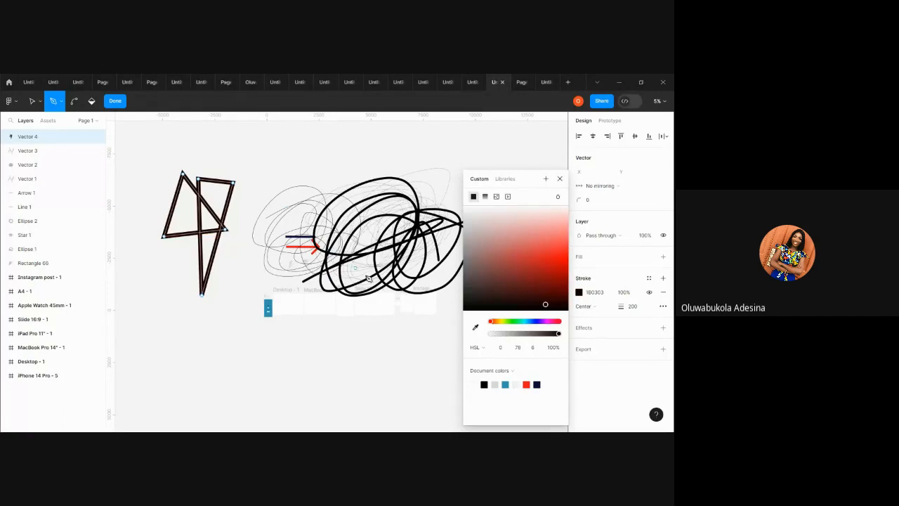
Reshape the overlapping triangles by pulling an edge and several corner points inward, and set their stroke colour to red E00D0D.
{"action": "left_click", "coordinate": [32, 102]}
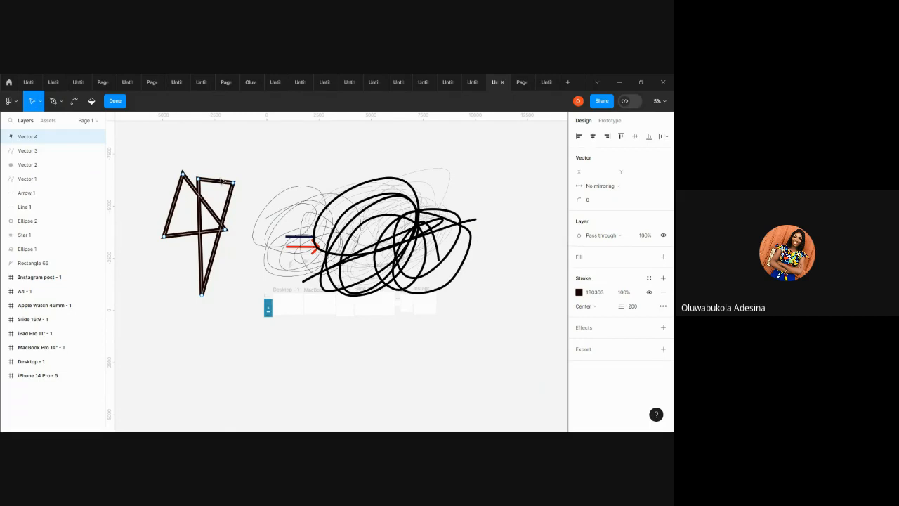
{"action": "left_click_drag", "start_coordinate": [222, 181], "coordinate": [212, 266]}
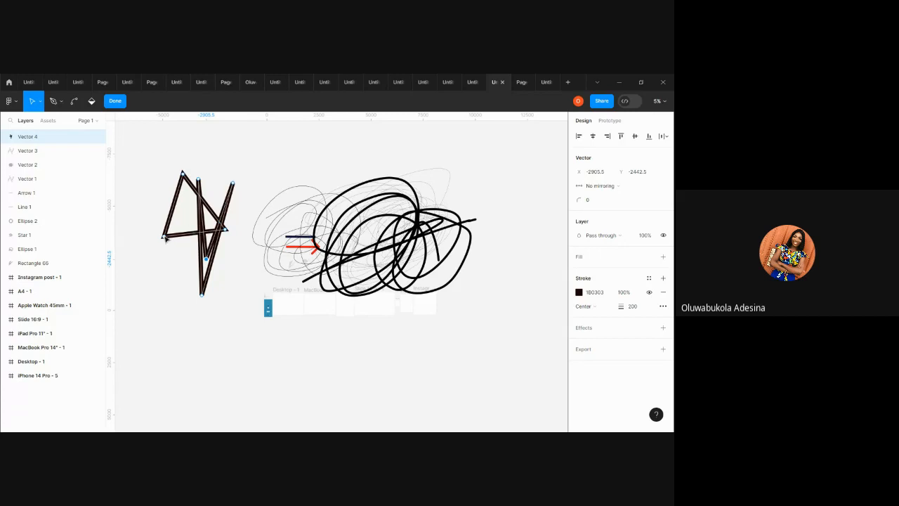
{"action": "left_click_drag", "start_coordinate": [165, 239], "coordinate": [183, 212]}
{"action": "left_click_drag", "start_coordinate": [201, 295], "coordinate": [215, 196]}
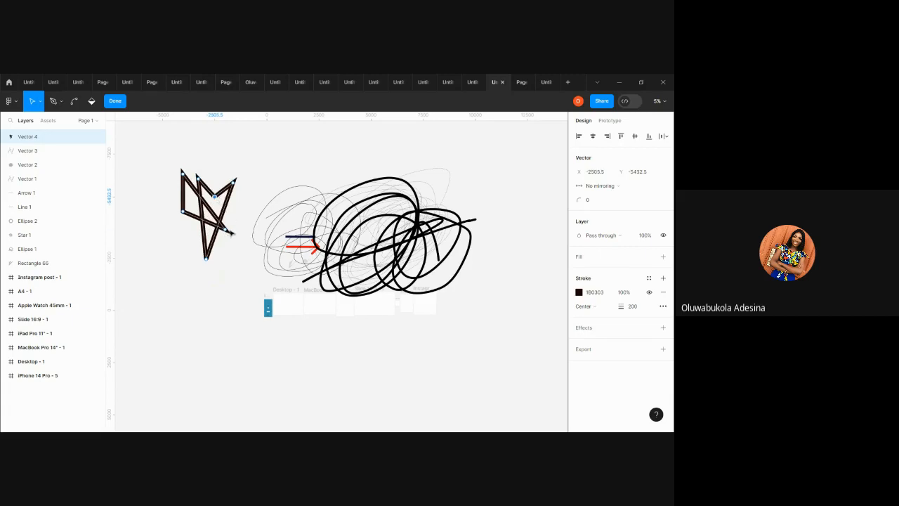
{"action": "left_click_drag", "start_coordinate": [232, 233], "coordinate": [215, 221]}
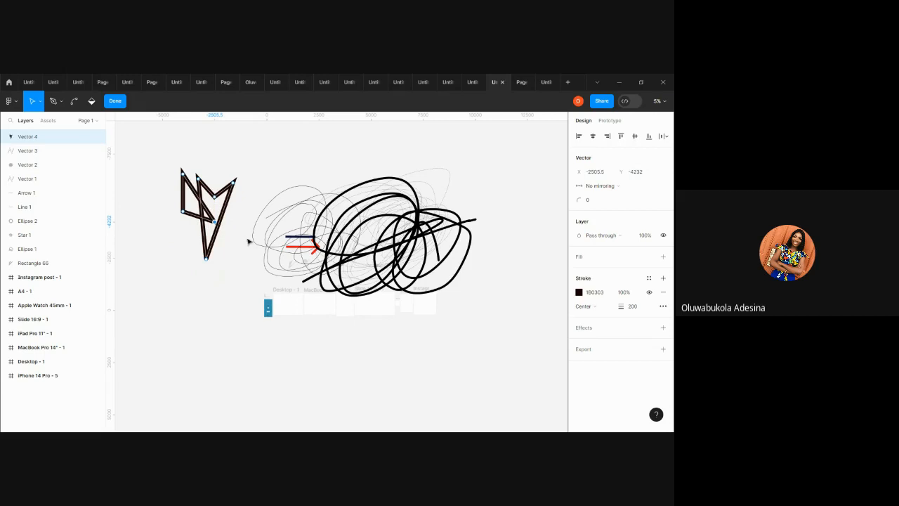
{"action": "left_click", "coordinate": [579, 292]}
{"action": "left_click", "coordinate": [558, 264]}
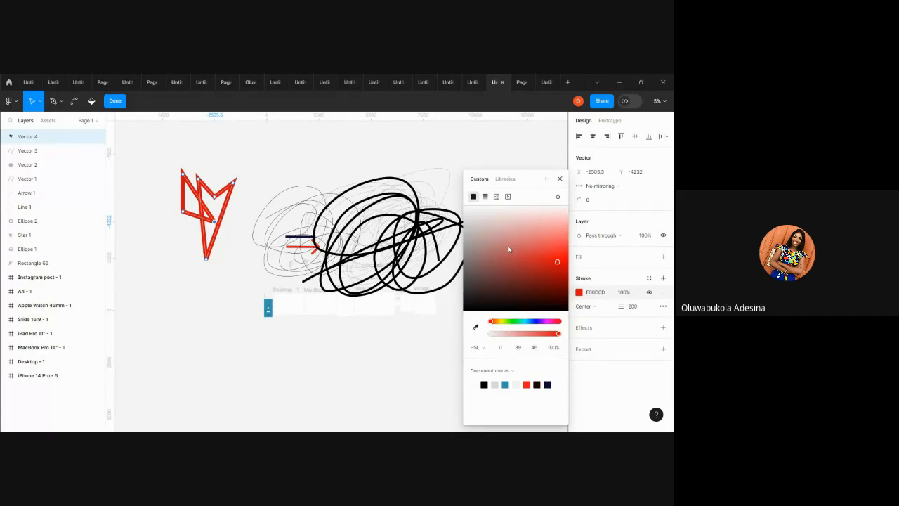
{"action": "left_click", "coordinate": [73, 102]}
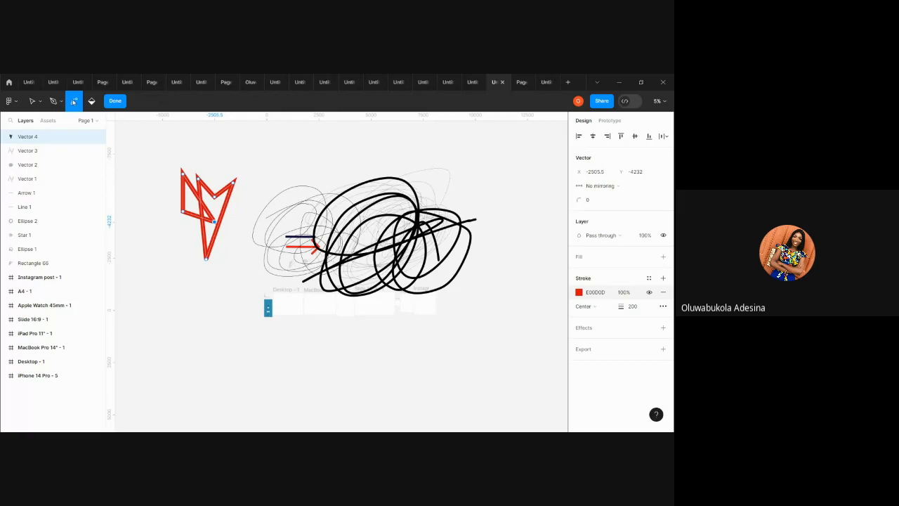
{"action": "left_click", "coordinate": [91, 101]}
{"action": "left_click", "coordinate": [73, 101]}
{"action": "scroll", "coordinate": [288, 297], "scroll_direction": "up", "scroll_amount": 5, "text": "ctrl"}
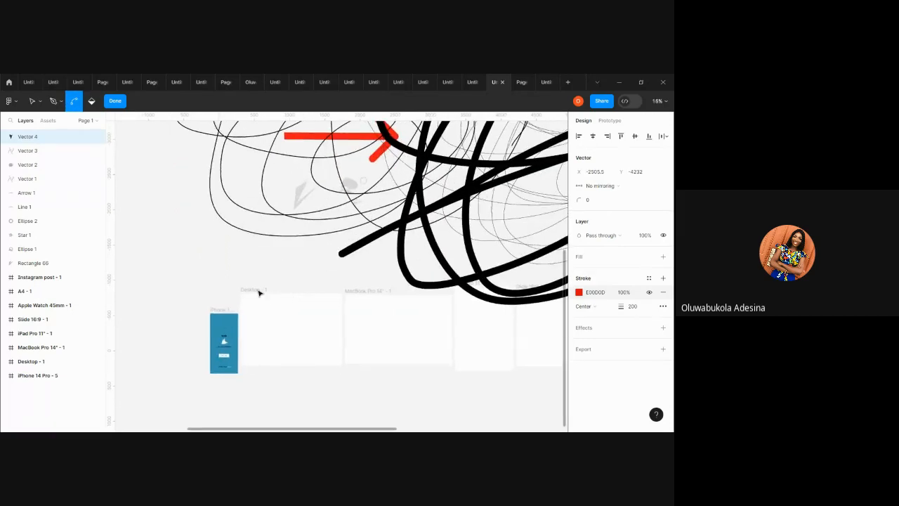
{"action": "left_click_drag", "start_coordinate": [258, 293], "coordinate": [316, 318]}
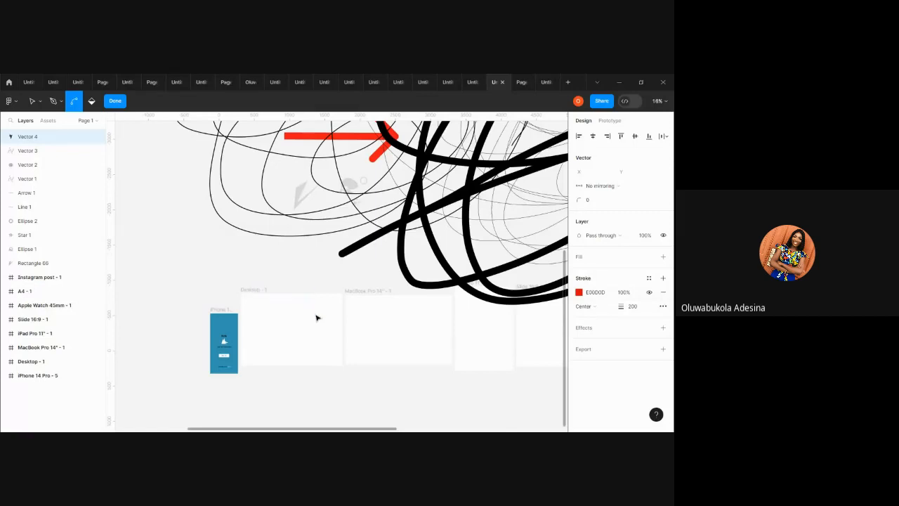
{"action": "scroll", "coordinate": [512, 231], "scroll_direction": "up", "scroll_amount": 2, "text": "ctrl"}
{"action": "scroll", "coordinate": [514, 236], "scroll_direction": "down", "scroll_amount": 6, "text": "ctrl"}
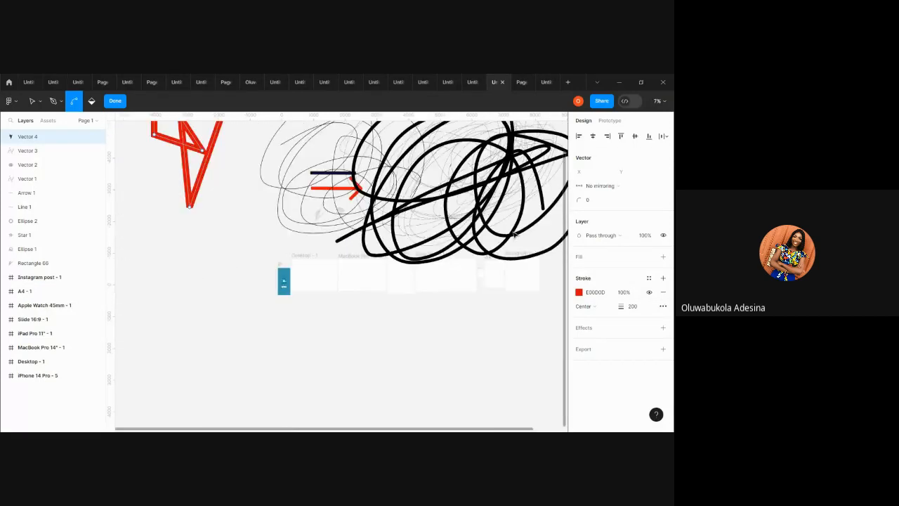
{"action": "scroll", "coordinate": [513, 235], "scroll_direction": "right", "scroll_amount": 4}
{"action": "scroll", "coordinate": [320, 172], "scroll_direction": "down", "scroll_amount": 3}
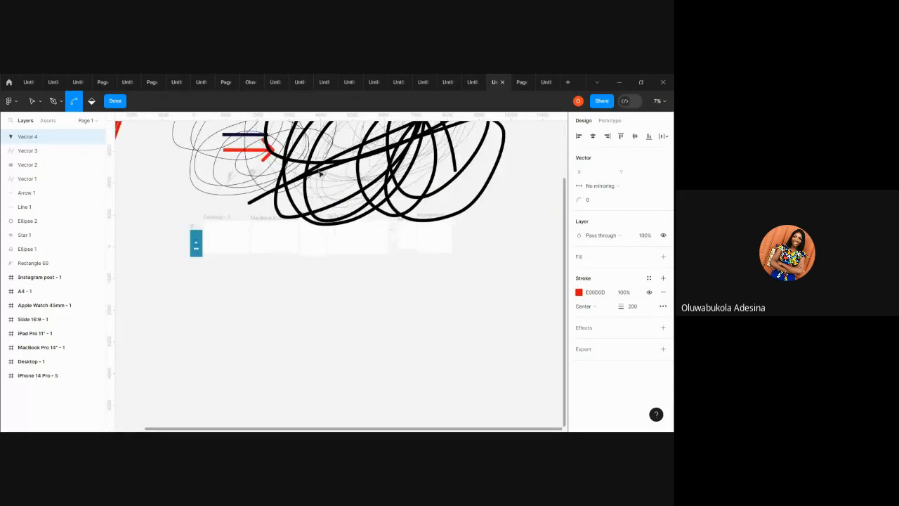
{"action": "scroll", "coordinate": [351, 195], "scroll_direction": "up", "scroll_amount": 4}
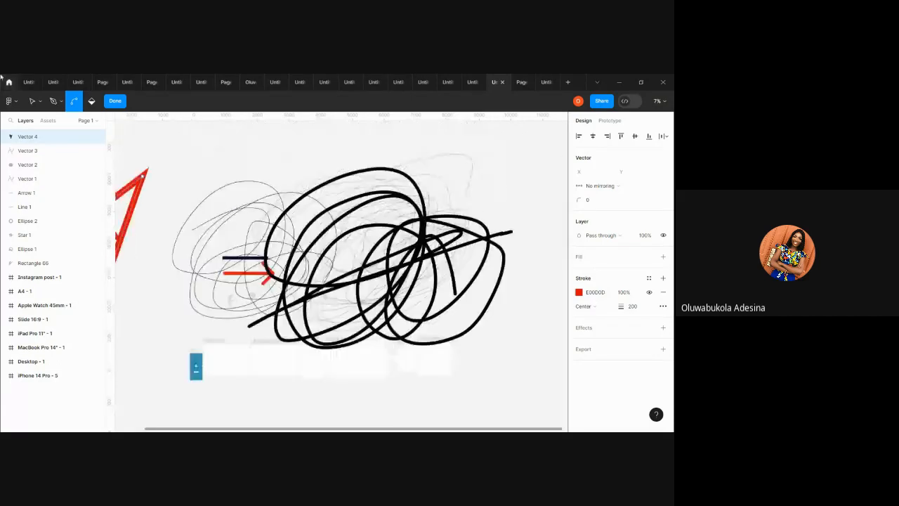
{"action": "left_click", "coordinate": [32, 101]}
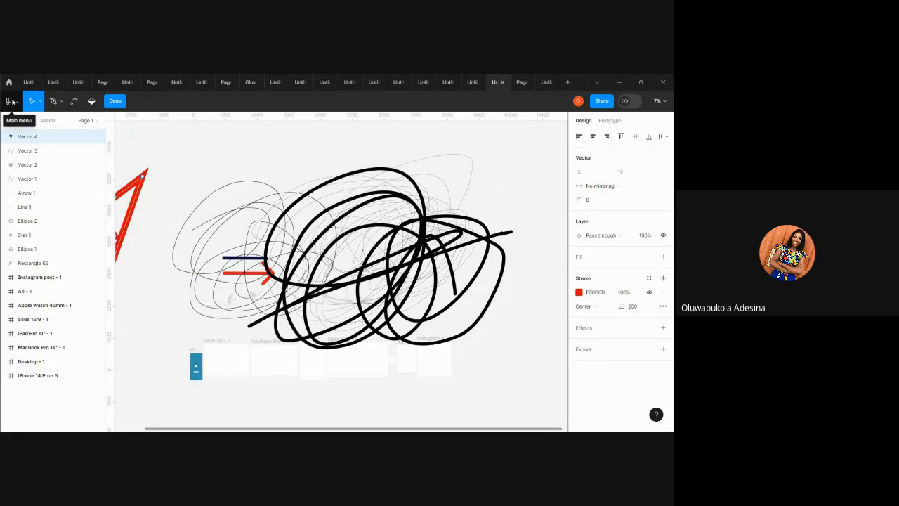
Create a new blank design file, look over its empty canvas, and switch back to the file with the scribbles.
{"action": "left_click", "coordinate": [11, 101]}
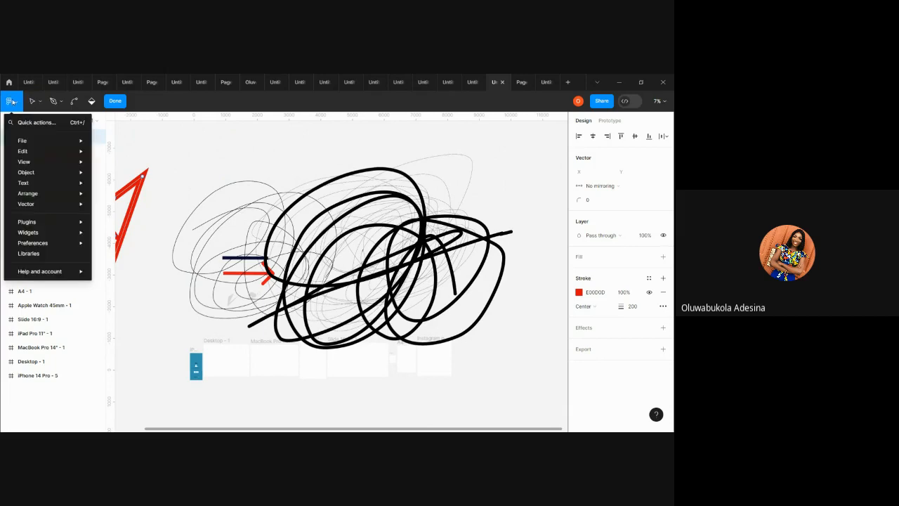
{"action": "mouse_move", "coordinate": [43, 142]}
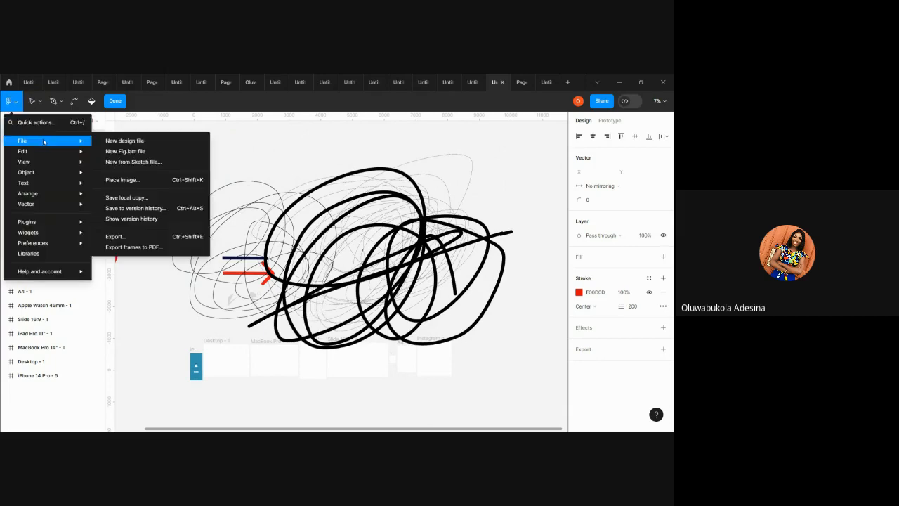
{"action": "left_click", "coordinate": [125, 142]}
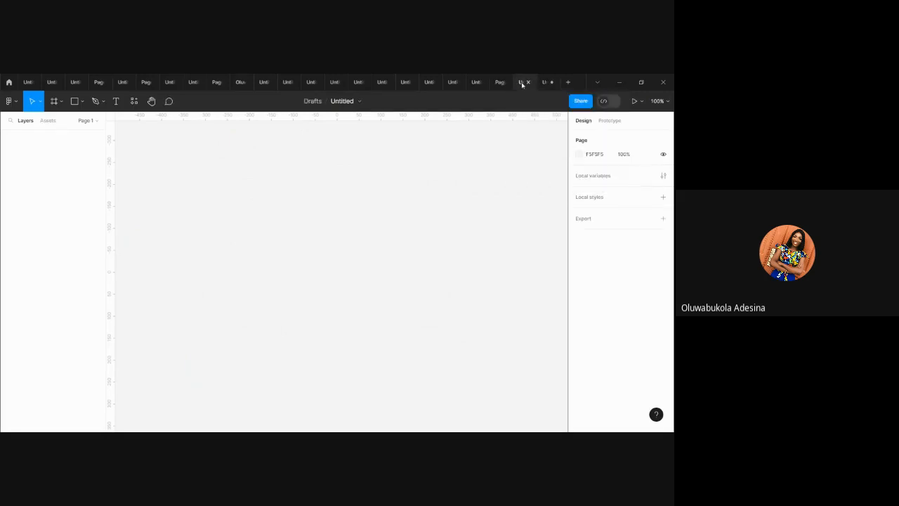
{"action": "scroll", "coordinate": [387, 188], "scroll_direction": "down", "scroll_amount": 5}
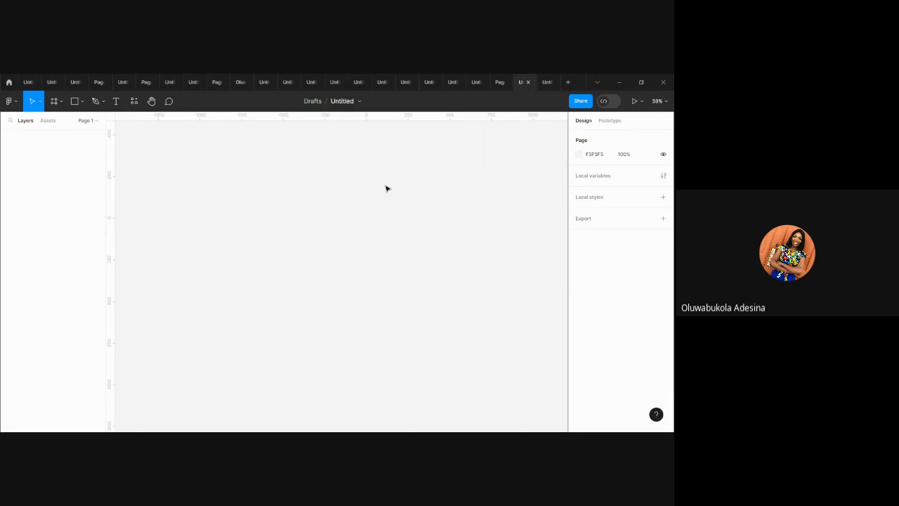
{"action": "mouse_move", "coordinate": [497, 84]}
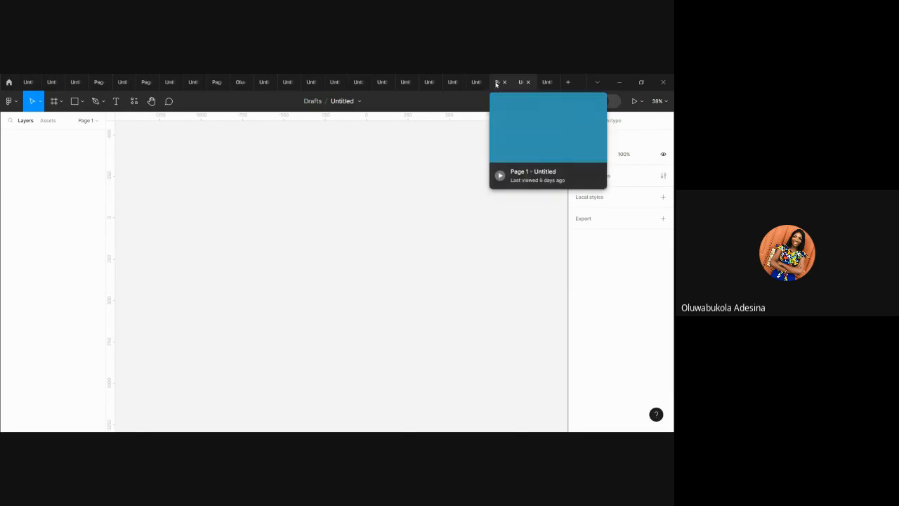
{"action": "left_click", "coordinate": [474, 83]}
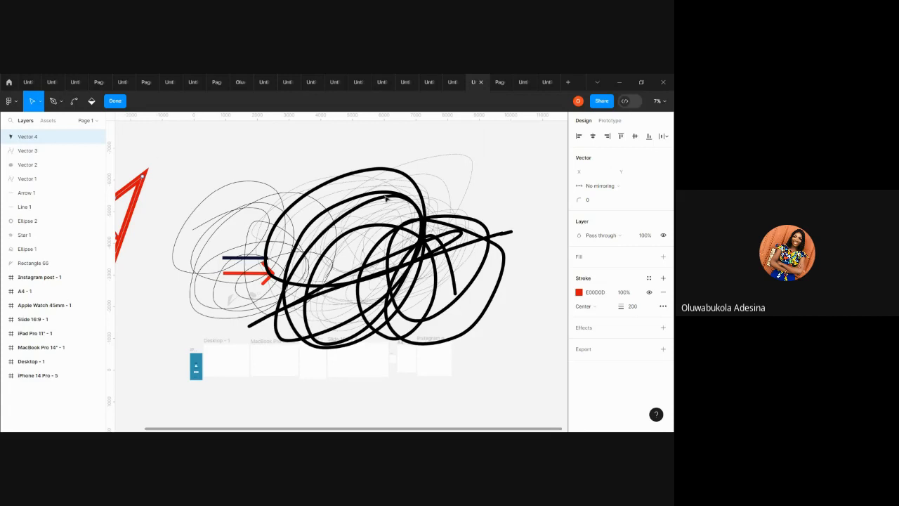
Finish editing the red vector and draw a rectangle about 3200 by 2400 in the empty canvas area right of the scribbles.
{"action": "scroll", "coordinate": [387, 196], "scroll_direction": "right", "scroll_amount": 6}
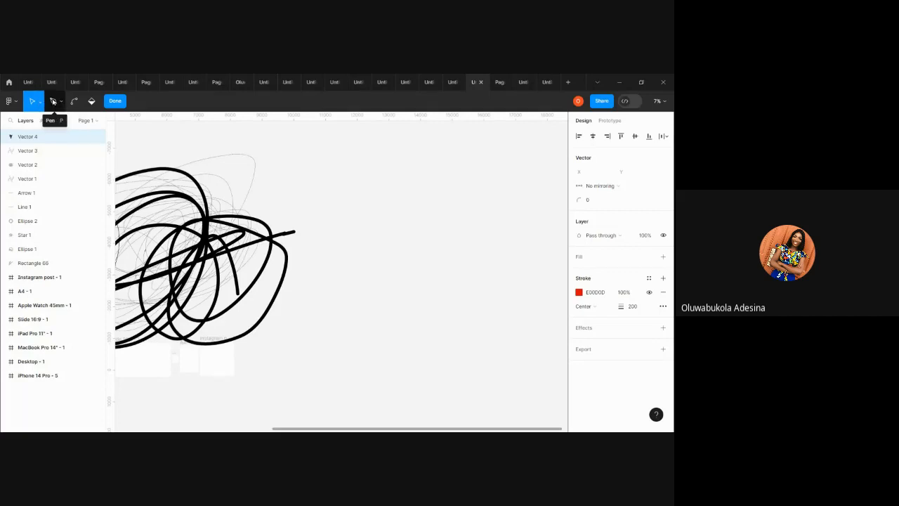
{"action": "left_click", "coordinate": [109, 100]}
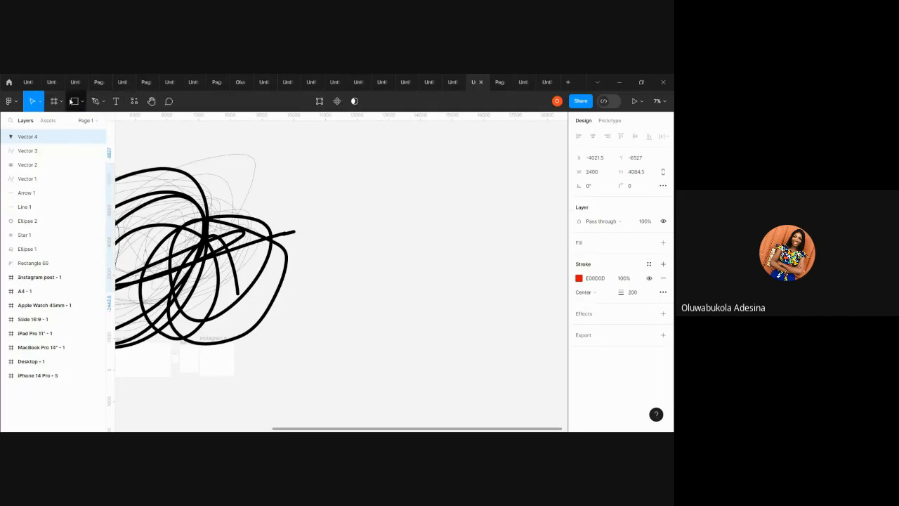
{"action": "left_click", "coordinate": [74, 100]}
{"action": "left_click_drag", "start_coordinate": [357, 193], "coordinate": [462, 268]}
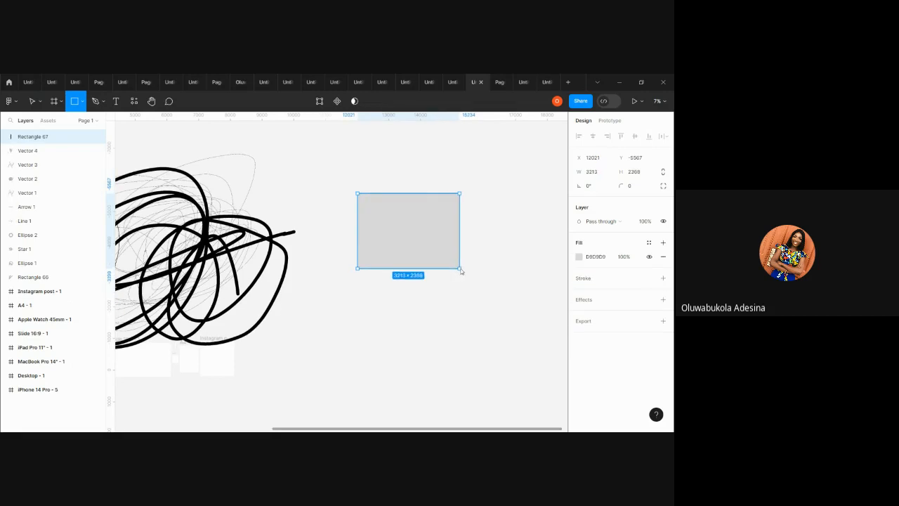
{"action": "left_click", "coordinate": [312, 151]}
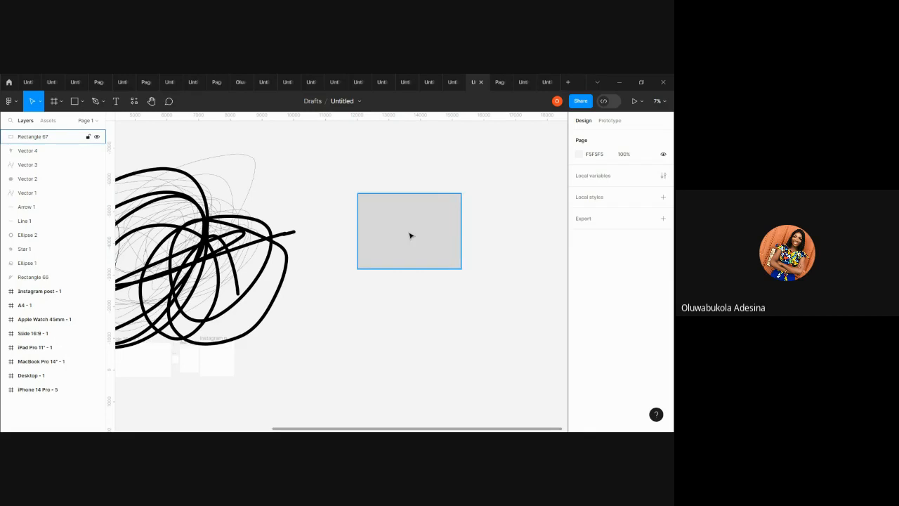
{"action": "left_click", "coordinate": [95, 102]}
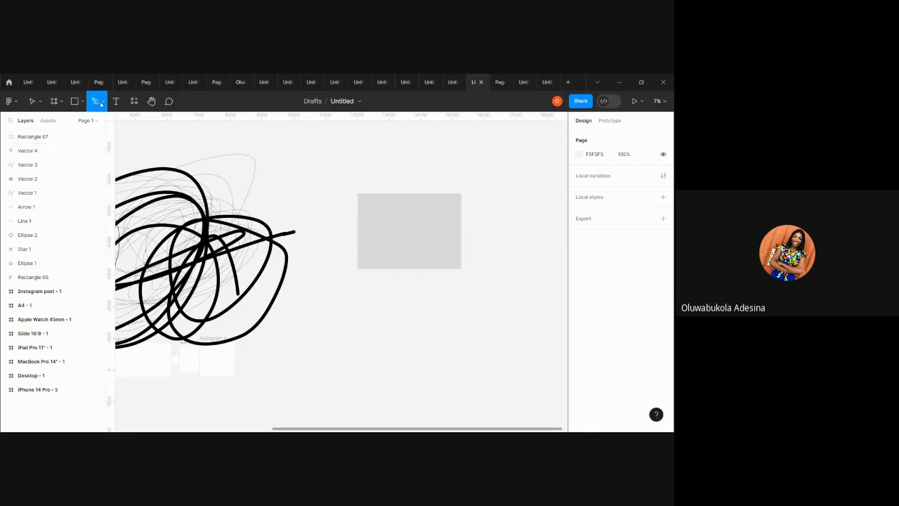
{"action": "left_click", "coordinate": [101, 103]}
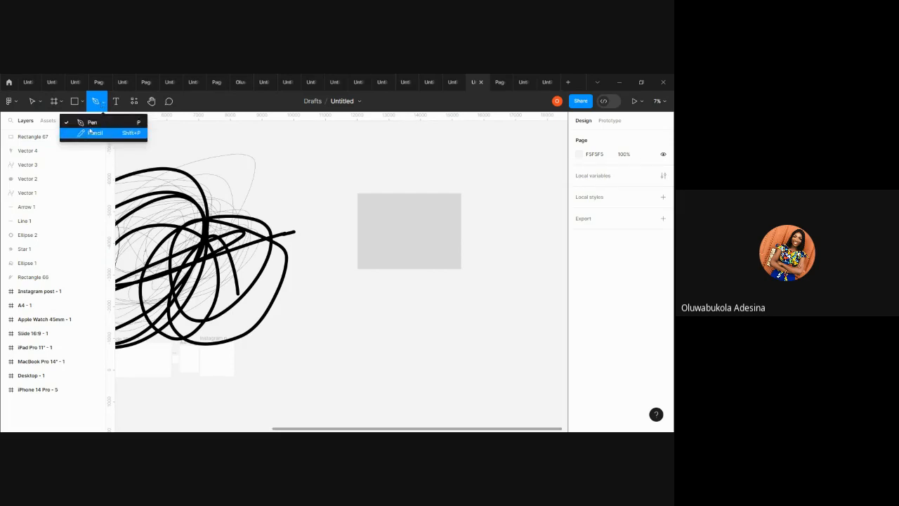
{"action": "left_click", "coordinate": [90, 125]}
{"action": "left_click", "coordinate": [381, 197]}
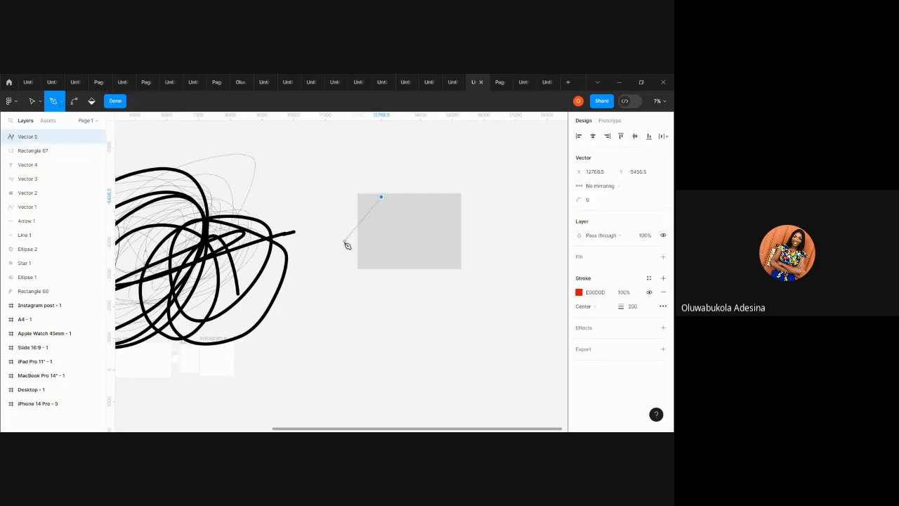
{"action": "key", "text": "Escape"}
{"action": "key", "text": "Escape"}
Draw a short Pen path with curve handles at the inner notch of the red overlapping triangles.
{"action": "scroll", "coordinate": [344, 247], "scroll_direction": "left", "scroll_amount": 5}
{"action": "scroll", "coordinate": [344, 247], "scroll_direction": "left", "scroll_amount": 5}
{"action": "scroll", "coordinate": [344, 247], "scroll_direction": "up", "scroll_amount": 2}
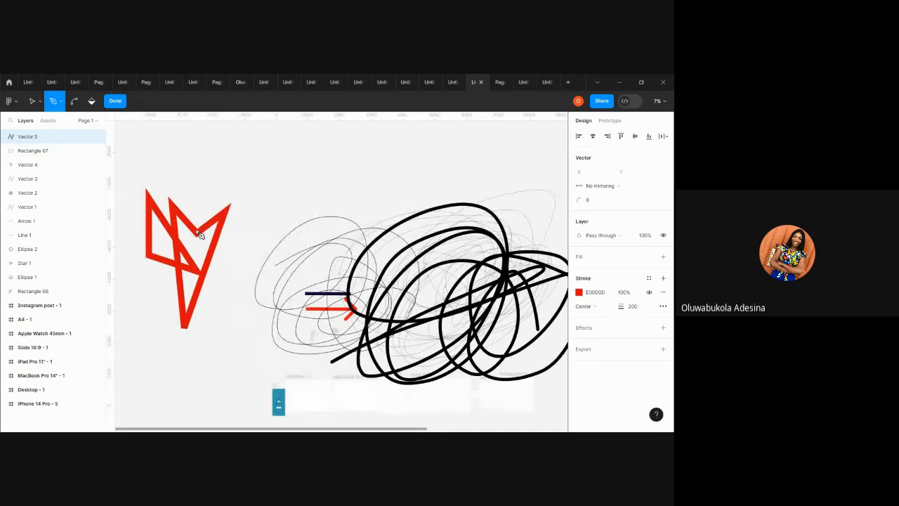
{"action": "left_click", "coordinate": [198, 232]}
{"action": "left_click", "coordinate": [201, 224]}
{"action": "left_click_drag", "start_coordinate": [197, 223], "coordinate": [387, 249]}
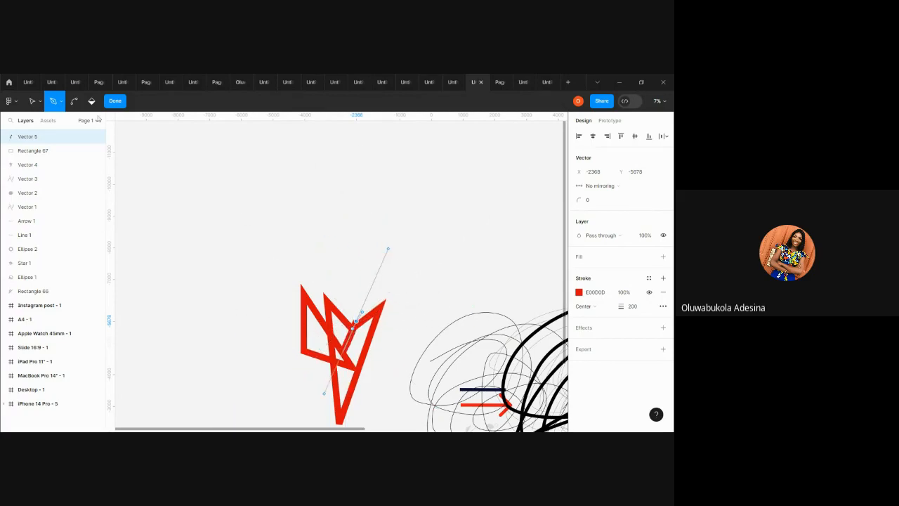
Remove the long curve handle and bend the short path into a narrow loop about 3150 by 1480 with the Bend tool.
{"action": "left_click", "coordinate": [74, 101]}
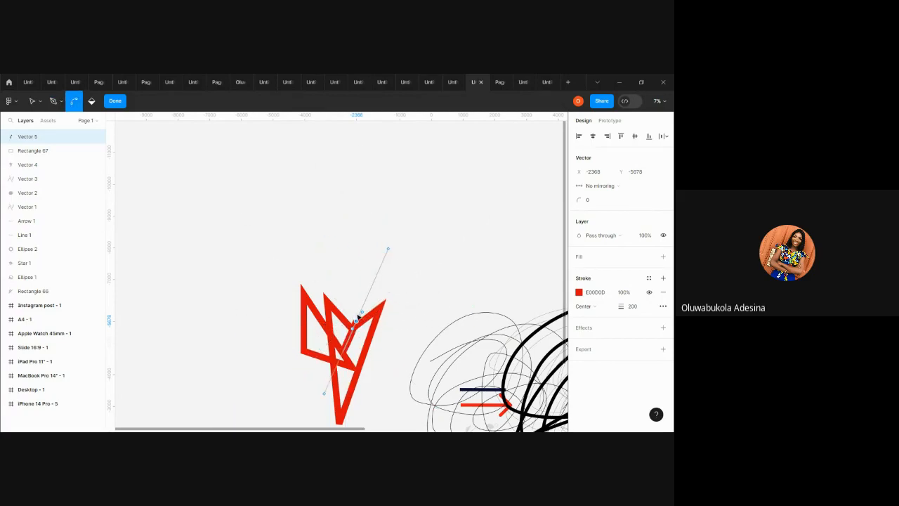
{"action": "left_click", "coordinate": [390, 249]}
{"action": "left_click", "coordinate": [390, 251]}
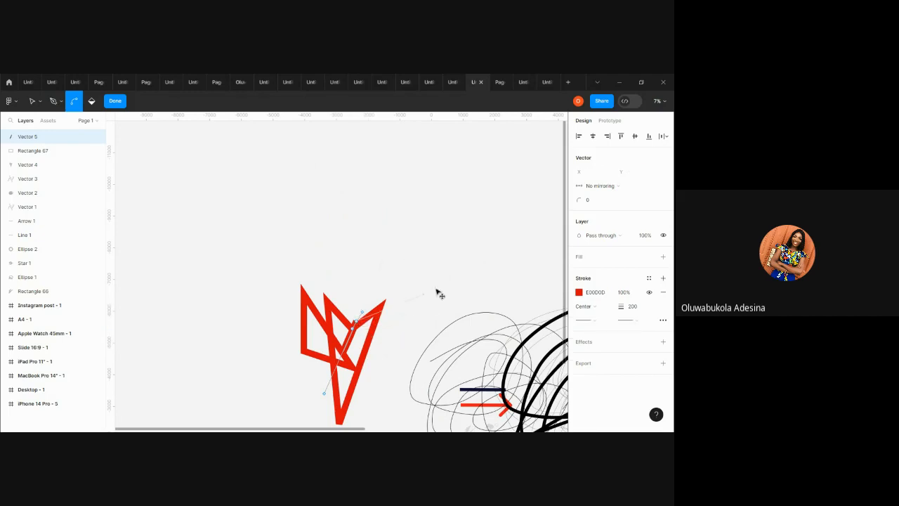
{"action": "left_click", "coordinate": [384, 308]}
{"action": "left_click_drag", "start_coordinate": [355, 333], "coordinate": [590, 229]}
{"action": "key", "text": "Escape"}
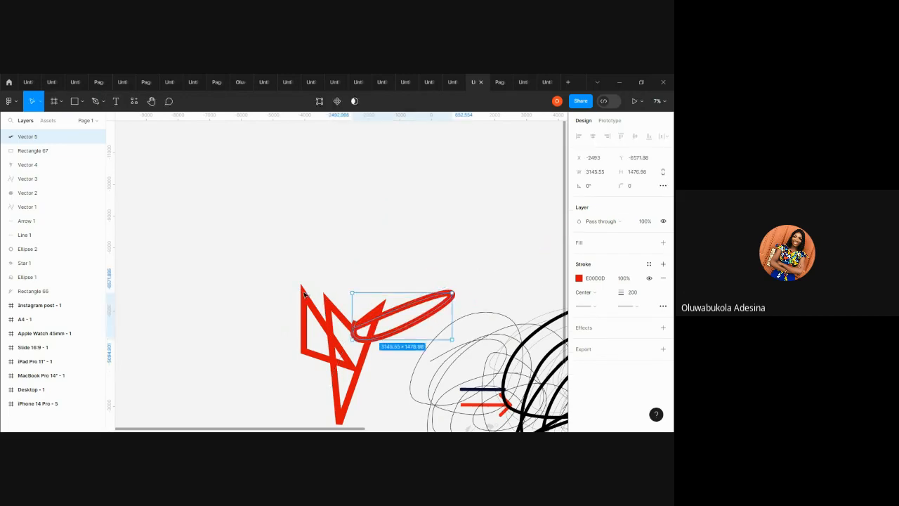
Start another Pen path with a long curve handle at the inner notch of the red overlapping triangles.
{"action": "left_click", "coordinate": [302, 292]}
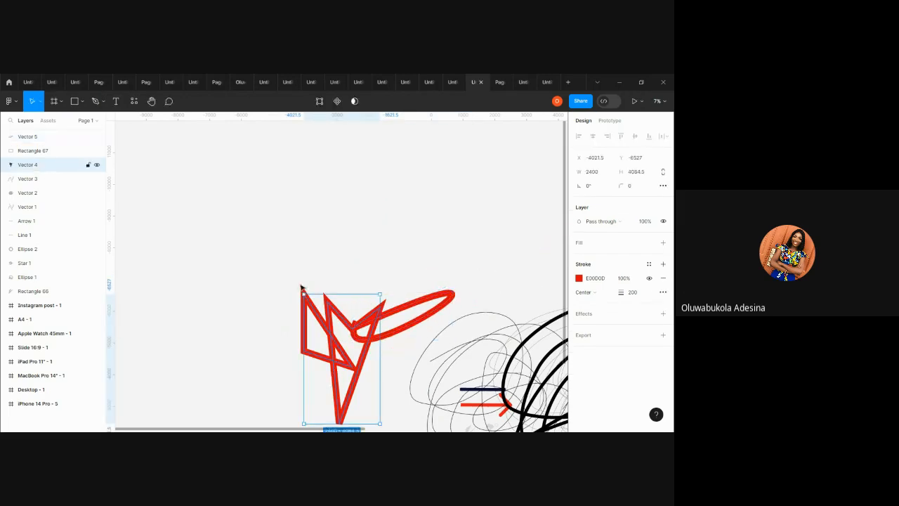
{"action": "scroll", "coordinate": [340, 328], "scroll_direction": "down", "scroll_amount": 4}
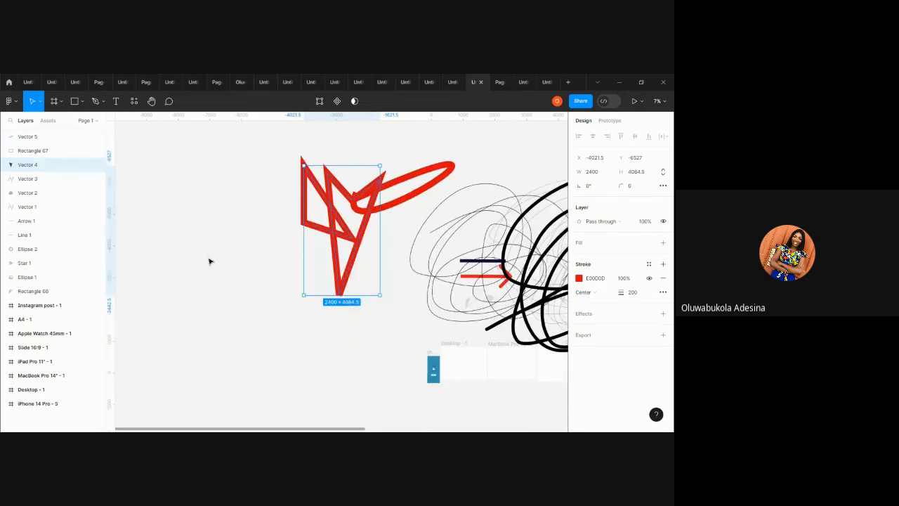
{"action": "left_click", "coordinate": [96, 103]}
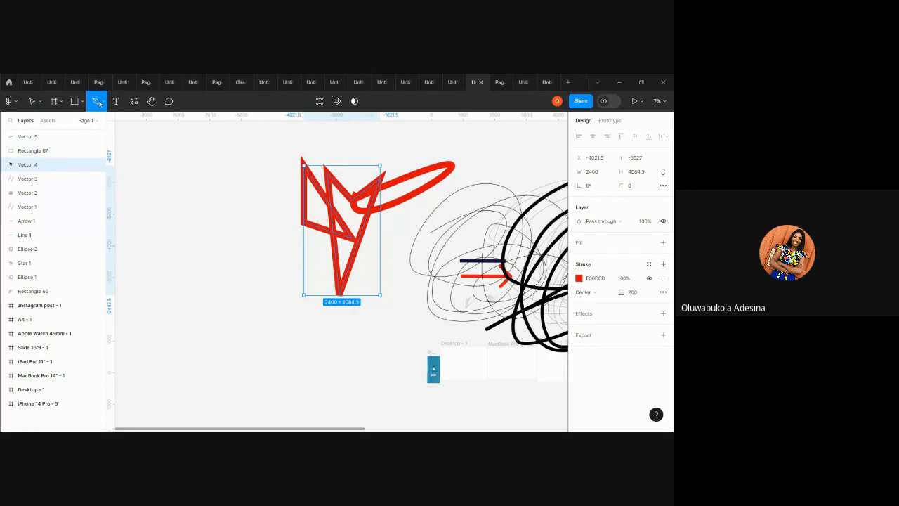
{"action": "left_click", "coordinate": [103, 104]}
{"action": "left_click", "coordinate": [92, 123]}
{"action": "left_click", "coordinate": [352, 199]}
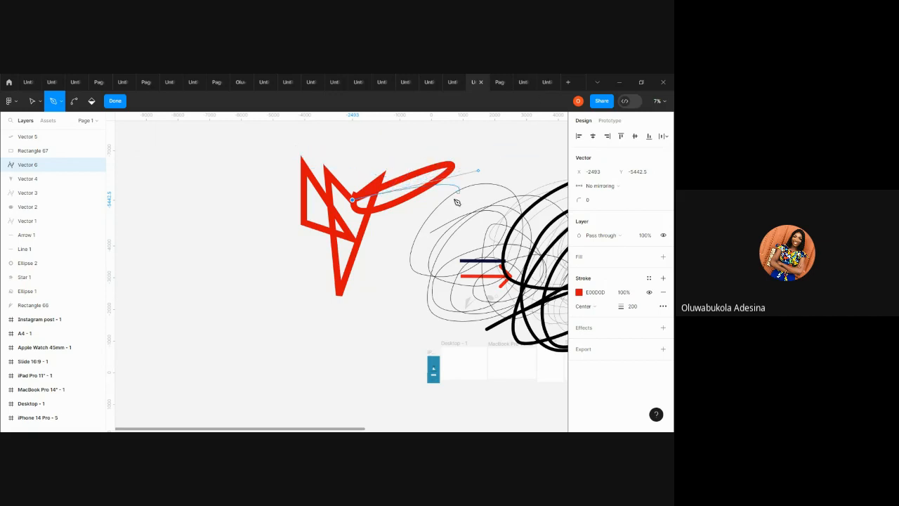
Extend the Pen path with a curved segment to a point above the red triangles and a straight segment across to the right.
{"action": "scroll", "coordinate": [457, 202], "scroll_direction": "down", "scroll_amount": 2}
{"action": "scroll", "coordinate": [446, 211], "scroll_direction": "up", "scroll_amount": 3}
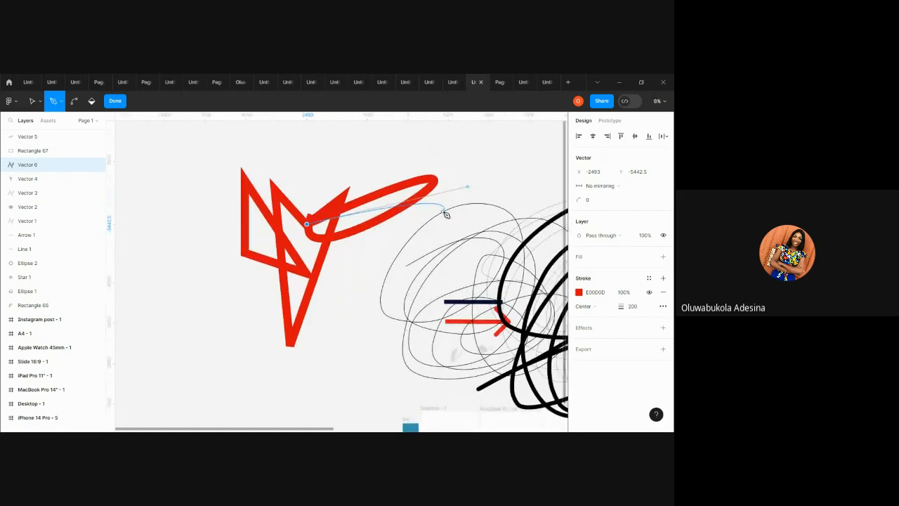
{"action": "scroll", "coordinate": [446, 215], "scroll_direction": "down", "scroll_amount": 5}
{"action": "scroll", "coordinate": [431, 281], "scroll_direction": "up", "scroll_amount": 2}
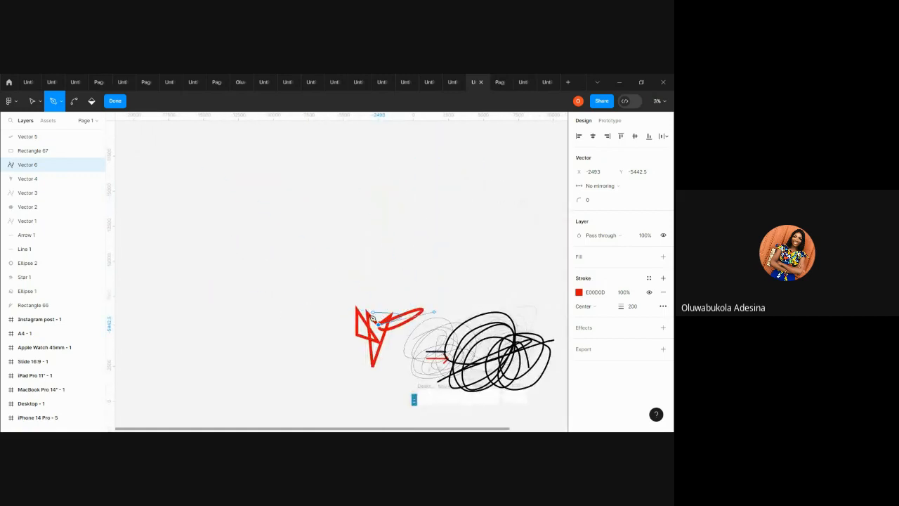
{"action": "left_click", "coordinate": [233, 285]}
{"action": "key", "text": "ctrl+z"}
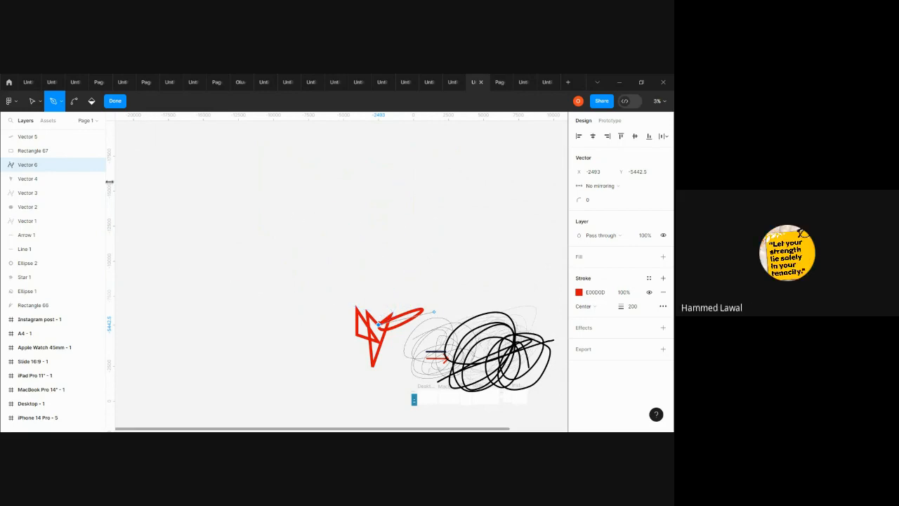
{"action": "left_click", "coordinate": [378, 265]}
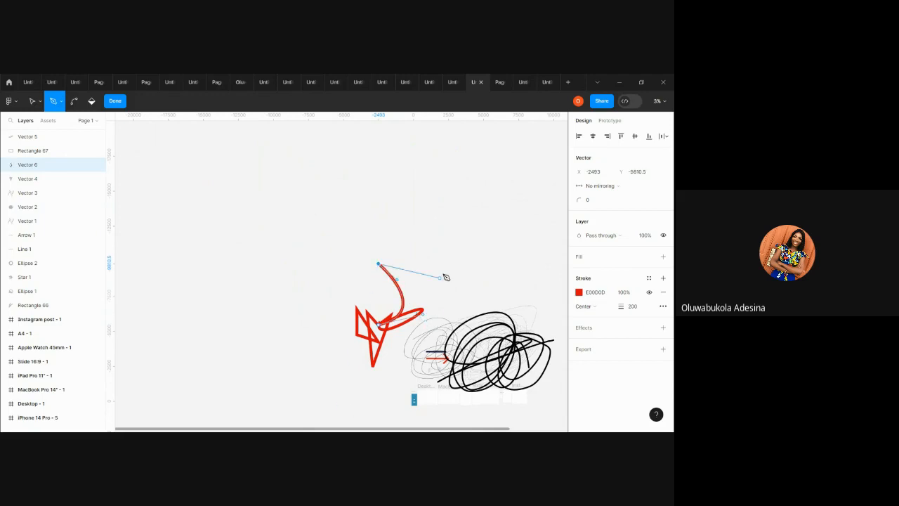
{"action": "left_click", "coordinate": [459, 256]}
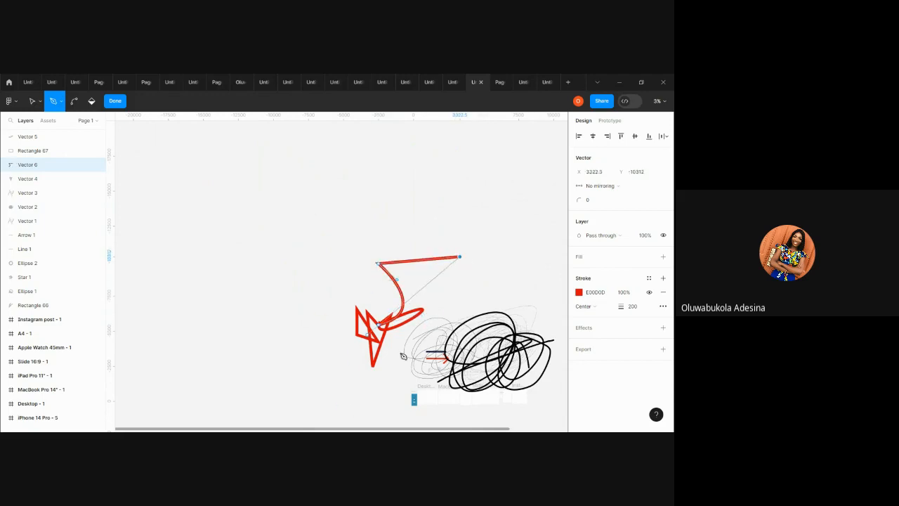
Bend the path's upper-left corner point into a long, narrow curved loop with the Bend tool and finish vector editing.
{"action": "left_click", "coordinate": [74, 102]}
{"action": "left_click", "coordinate": [239, 225]}
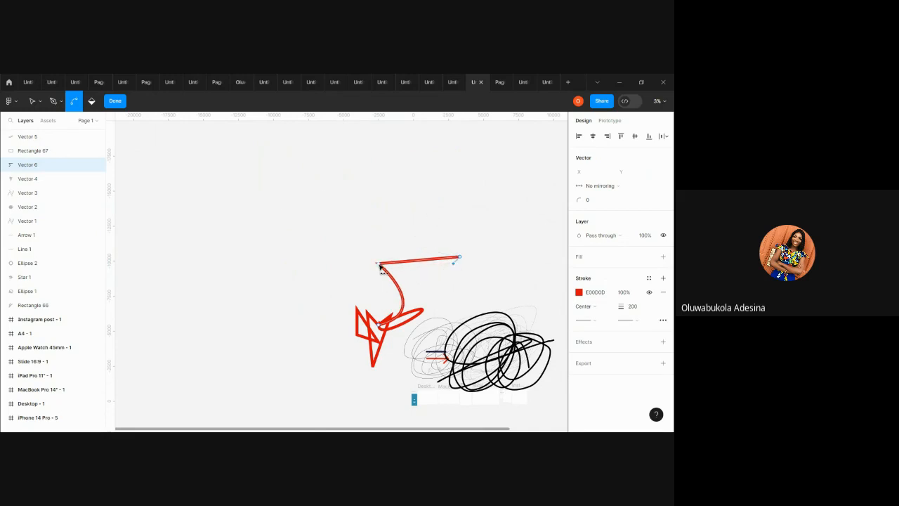
{"action": "left_click_drag", "start_coordinate": [379, 267], "coordinate": [517, 211]}
{"action": "double_click", "coordinate": [351, 199]}
{"action": "left_click", "coordinate": [351, 199]}
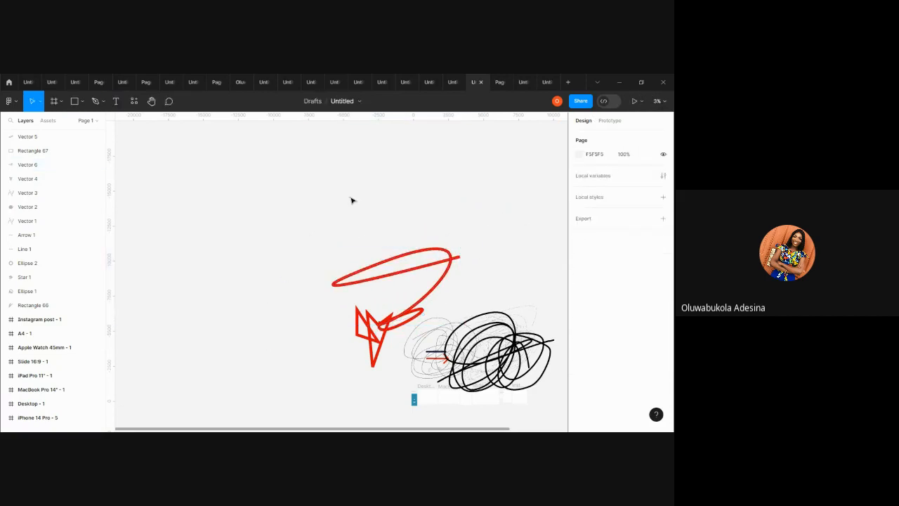
Add a text layer of random letters in the empty canvas area above and left of the red shapes, with font size 32.
{"action": "left_click", "coordinate": [118, 102]}
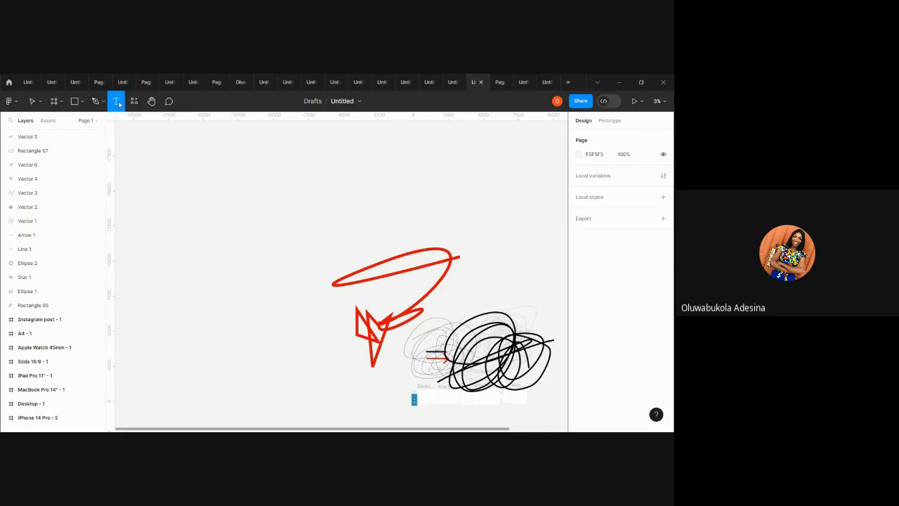
{"action": "left_click", "coordinate": [231, 214]}
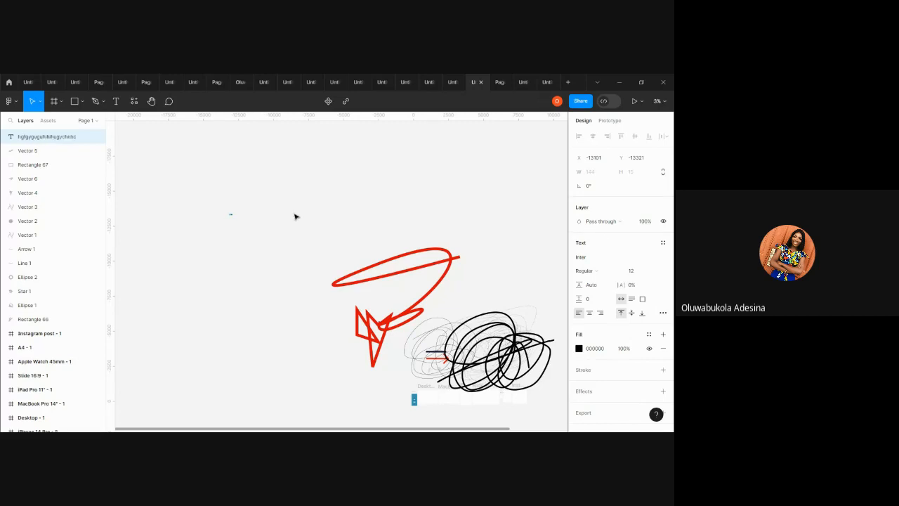
{"action": "key", "text": "Escape"}
{"action": "left_click", "coordinate": [659, 270]}
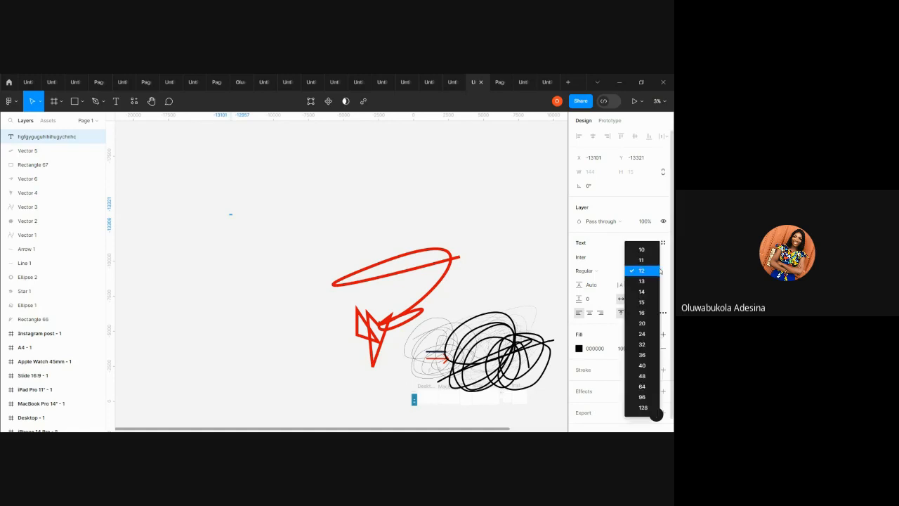
{"action": "left_click", "coordinate": [643, 345]}
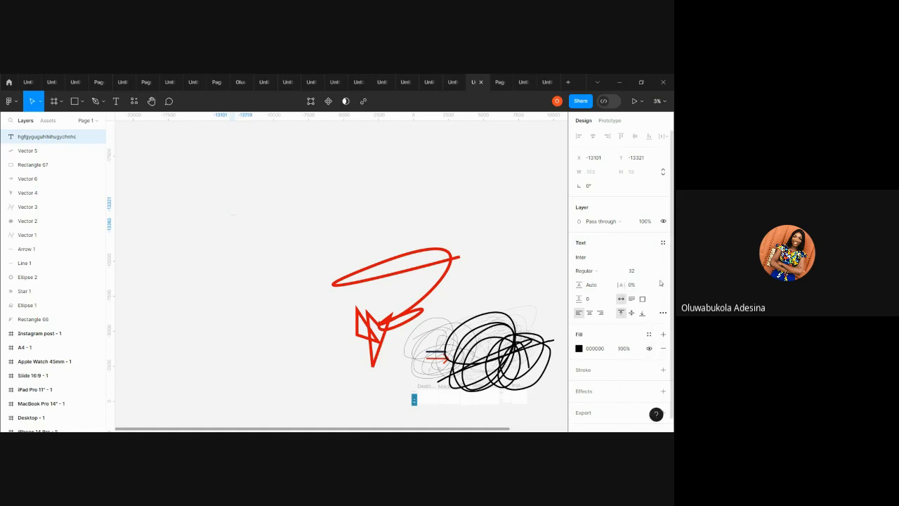
{"action": "scroll", "coordinate": [332, 270], "scroll_direction": "up", "scroll_amount": 3}
{"action": "scroll", "coordinate": [332, 270], "scroll_direction": "up", "scroll_amount": 2}
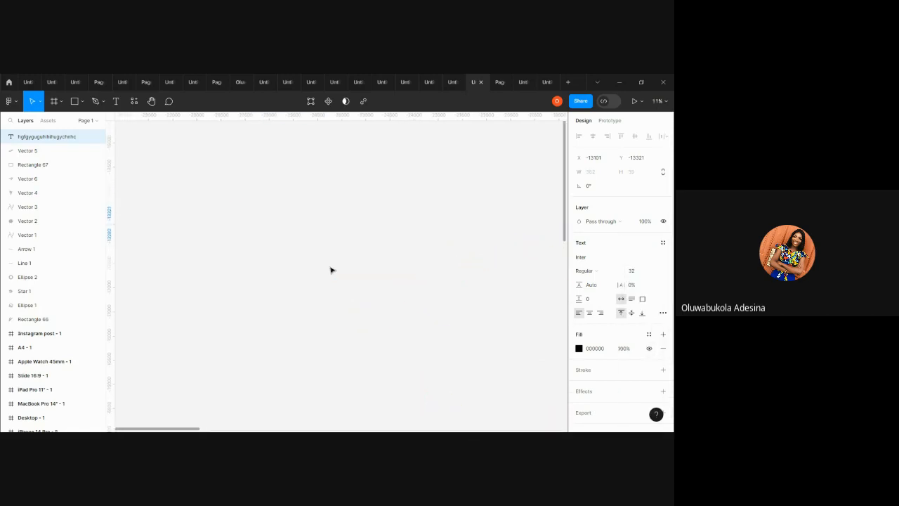
{"action": "scroll", "coordinate": [332, 270], "scroll_direction": "down", "scroll_amount": 4}
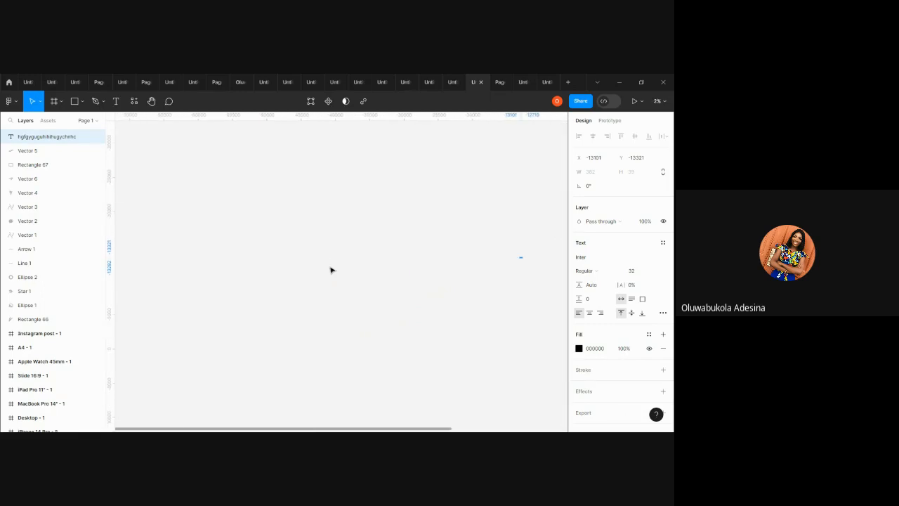
Increase the random-letter text layer's font size in stages to 48, 64 and 96.
{"action": "scroll", "coordinate": [332, 269], "scroll_direction": "right", "scroll_amount": 3}
{"action": "scroll", "coordinate": [332, 270], "scroll_direction": "down", "scroll_amount": 3}
{"action": "scroll", "coordinate": [332, 270], "scroll_direction": "up", "scroll_amount": 3}
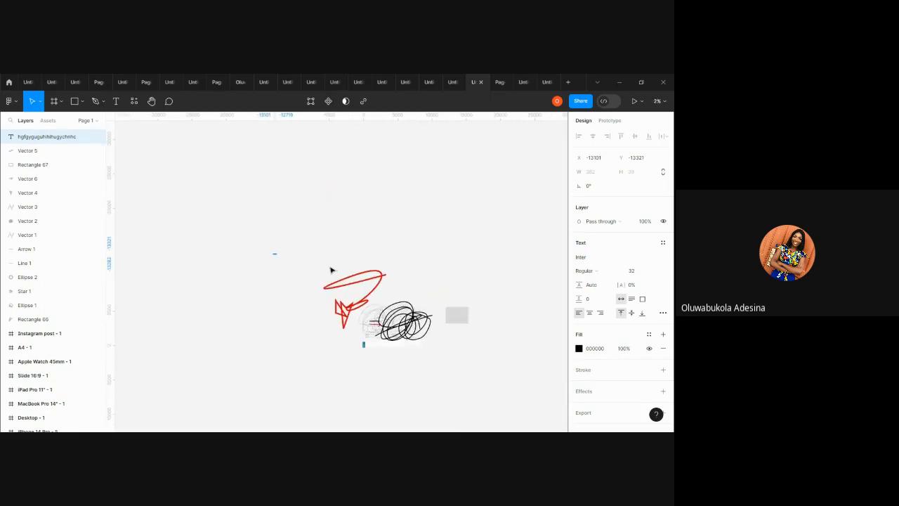
{"action": "scroll", "coordinate": [332, 270], "scroll_direction": "up", "scroll_amount": 2}
{"action": "scroll", "coordinate": [332, 270], "scroll_direction": "up", "scroll_amount": 3}
{"action": "scroll", "coordinate": [332, 270], "scroll_direction": "down", "scroll_amount": 3}
{"action": "scroll", "coordinate": [332, 270], "scroll_direction": "up", "scroll_amount": 2}
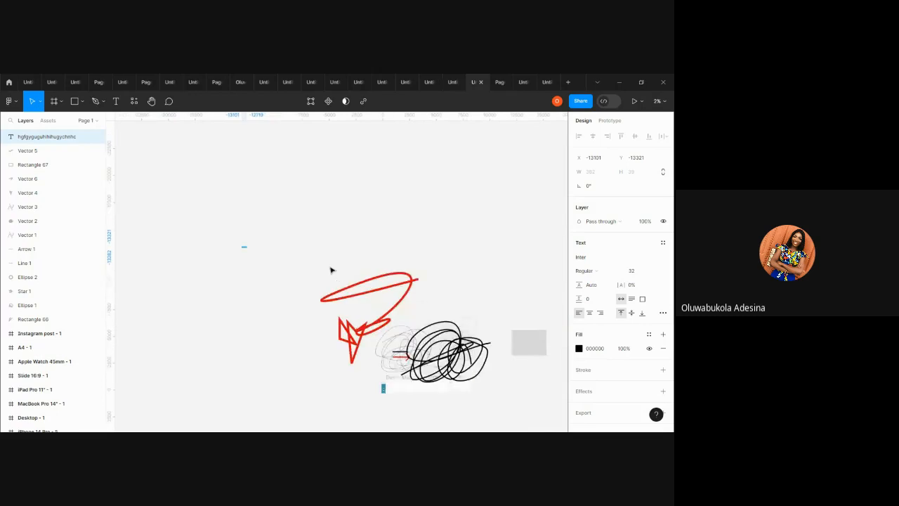
{"action": "scroll", "coordinate": [332, 270], "scroll_direction": "down", "scroll_amount": 3}
{"action": "scroll", "coordinate": [332, 269], "scroll_direction": "up", "scroll_amount": 4}
{"action": "left_click", "coordinate": [332, 270]}
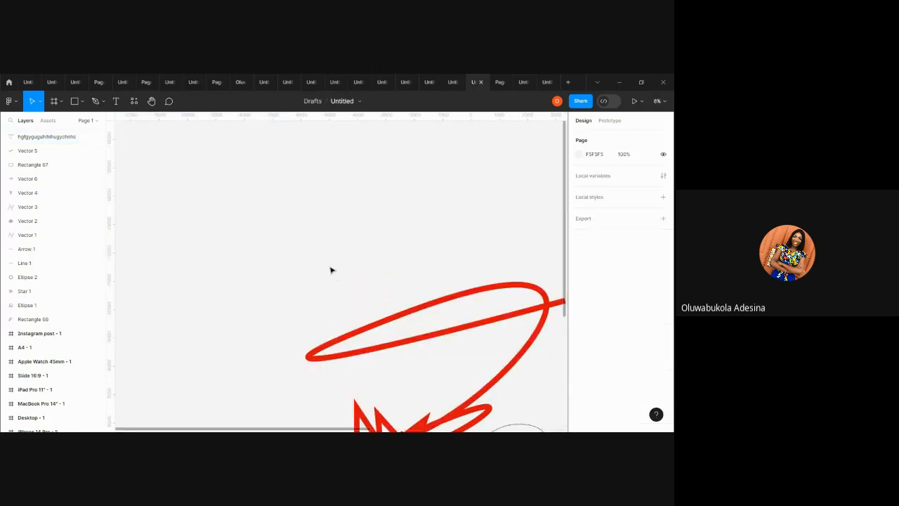
{"action": "scroll", "coordinate": [331, 270], "scroll_direction": "left", "scroll_amount": 4}
{"action": "scroll", "coordinate": [332, 270], "scroll_direction": "right", "scroll_amount": 3}
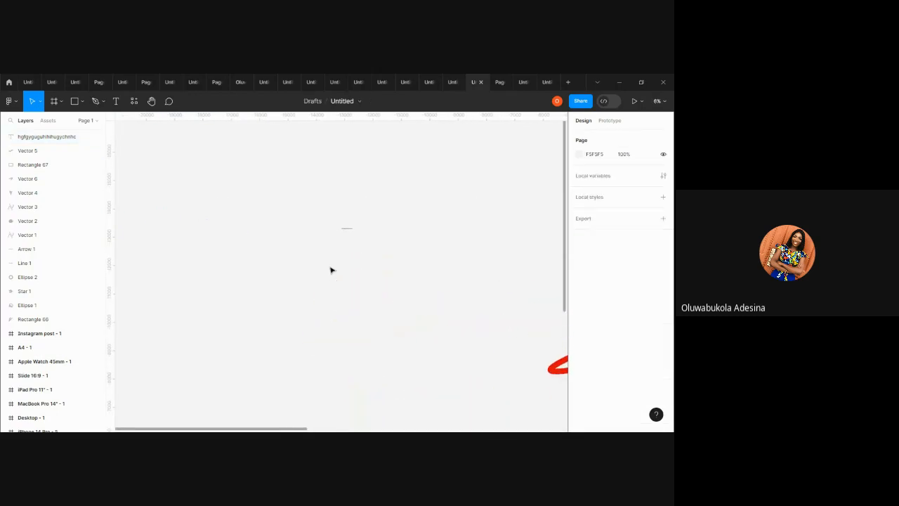
{"action": "scroll", "coordinate": [331, 270], "scroll_direction": "up", "scroll_amount": 3}
{"action": "scroll", "coordinate": [331, 270], "scroll_direction": "up", "scroll_amount": 2}
{"action": "scroll", "coordinate": [332, 270], "scroll_direction": "up", "scroll_amount": 3}
{"action": "scroll", "coordinate": [332, 270], "scroll_direction": "right", "scroll_amount": 4}
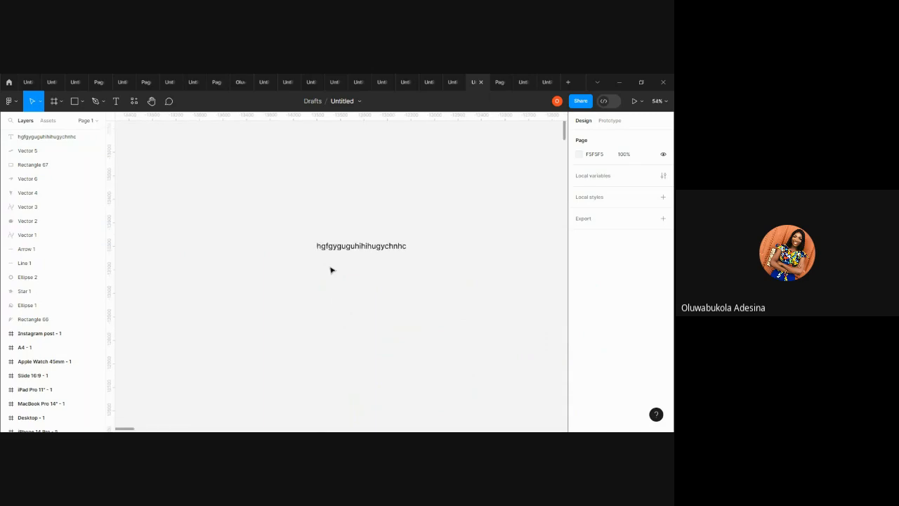
{"action": "left_click", "coordinate": [330, 259]}
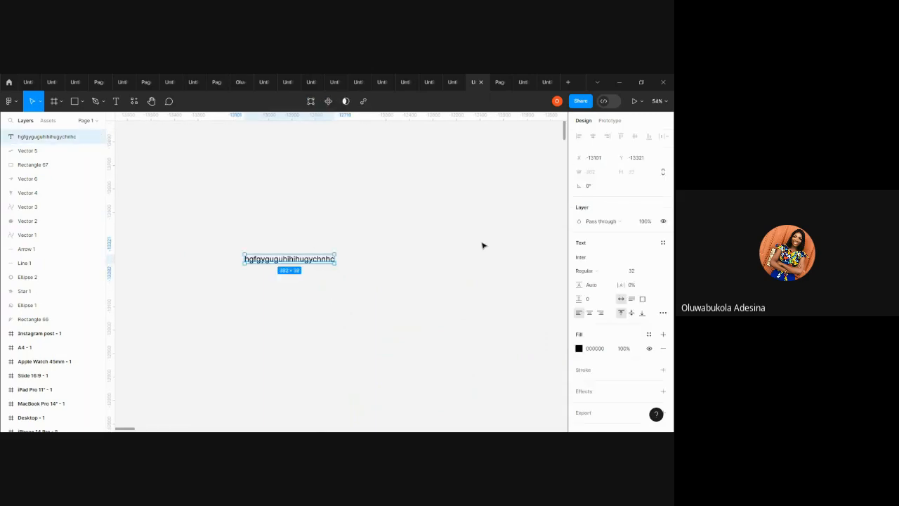
{"action": "left_click", "coordinate": [656, 274]}
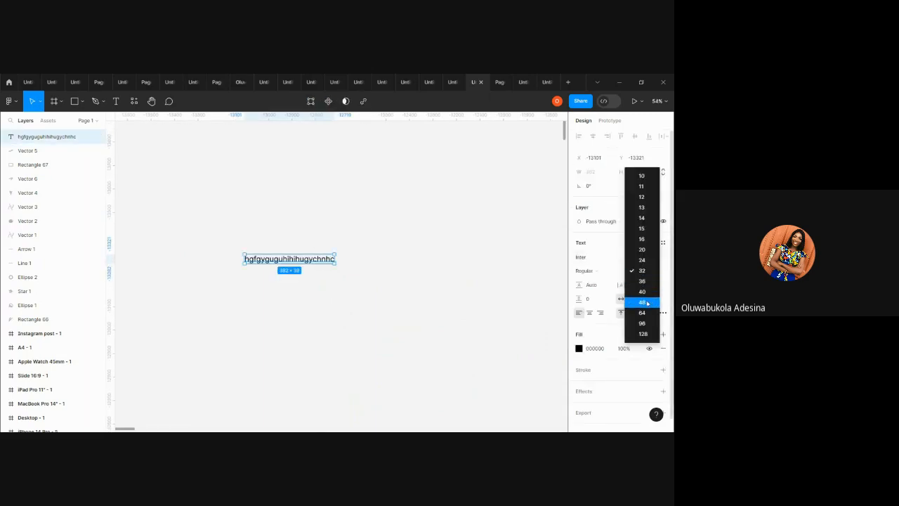
{"action": "left_click", "coordinate": [647, 302]}
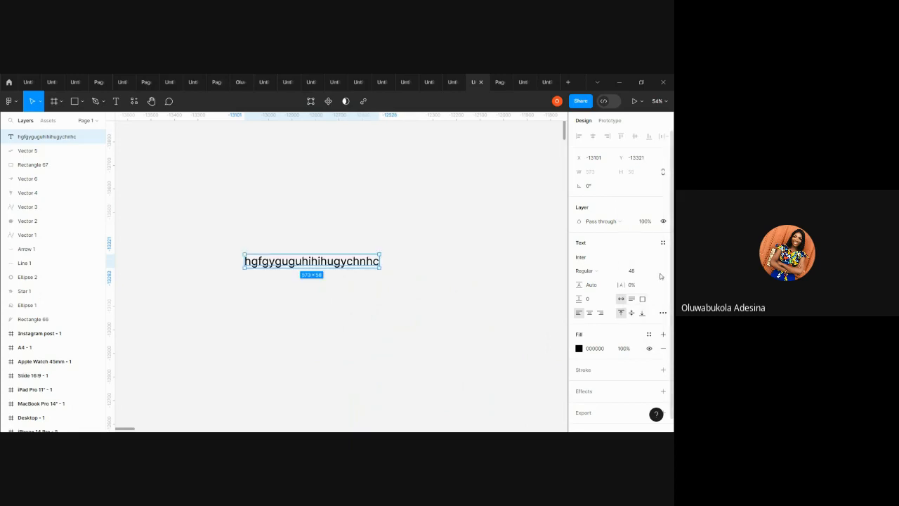
{"action": "left_click", "coordinate": [656, 271]}
{"action": "left_click", "coordinate": [648, 281]}
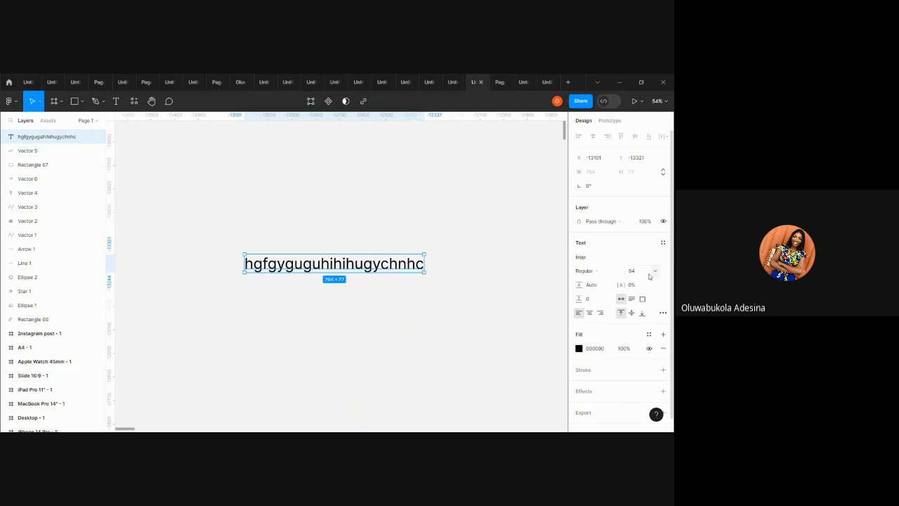
{"action": "left_click", "coordinate": [655, 272]}
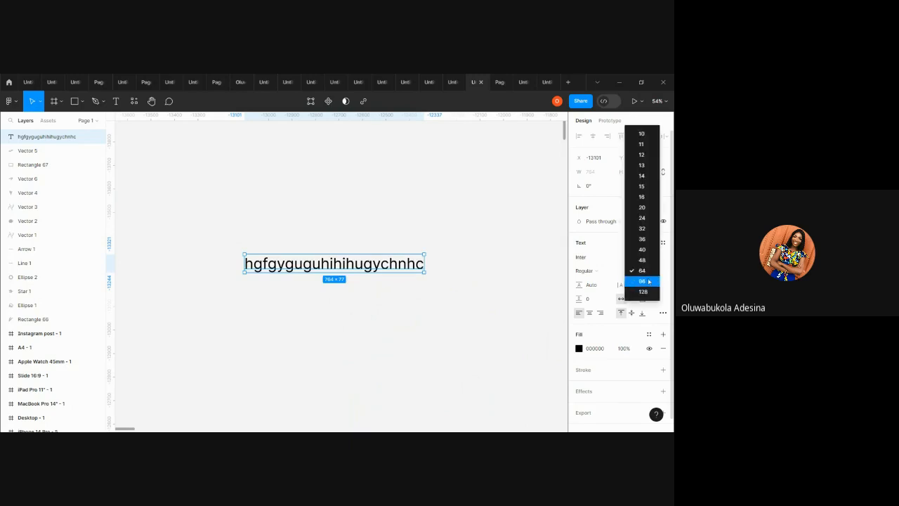
{"action": "left_click", "coordinate": [648, 281]}
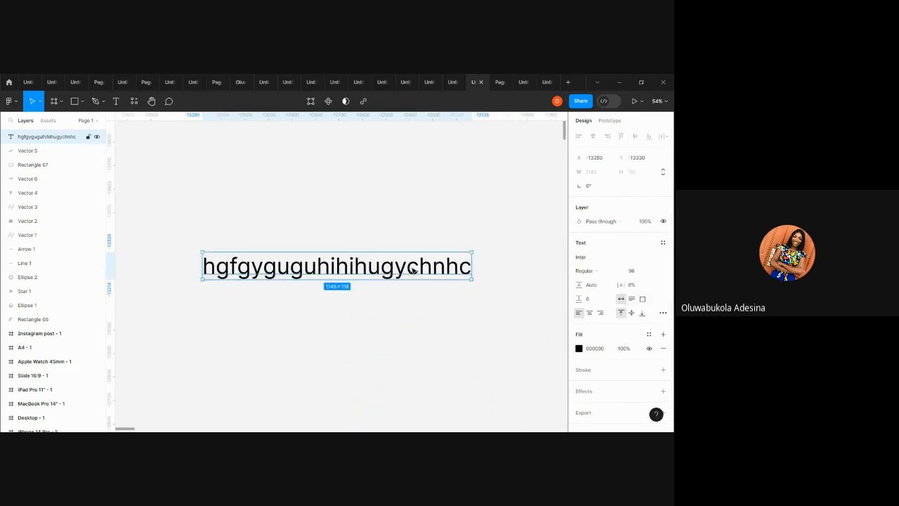
Pan the canvas with the Hand tool and zoom out until the text and all the drawings are in view.
{"action": "left_click", "coordinate": [152, 104]}
{"action": "scroll", "coordinate": [308, 223], "scroll_direction": "down", "scroll_amount": 5}
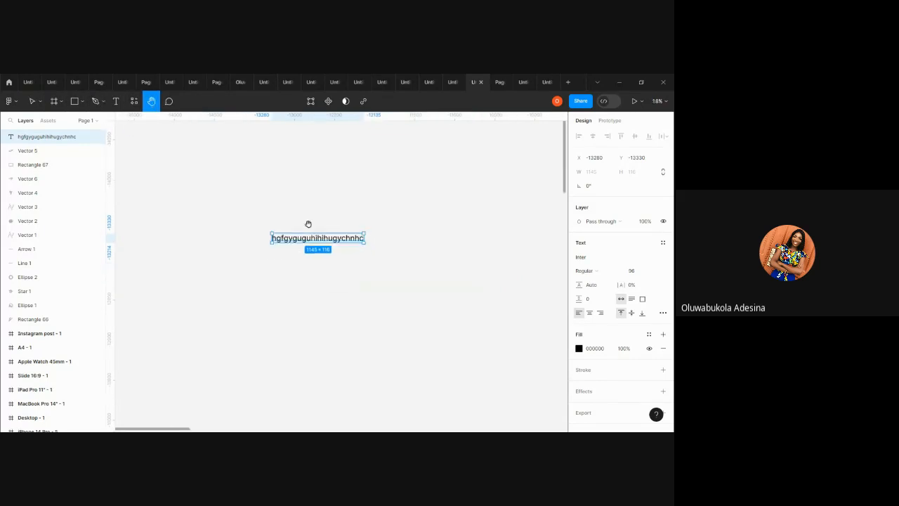
{"action": "scroll", "coordinate": [308, 223], "scroll_direction": "down", "scroll_amount": 5}
{"action": "left_click_drag", "start_coordinate": [475, 299], "coordinate": [333, 269]}
{"action": "scroll", "coordinate": [333, 268], "scroll_direction": "down", "scroll_amount": 5}
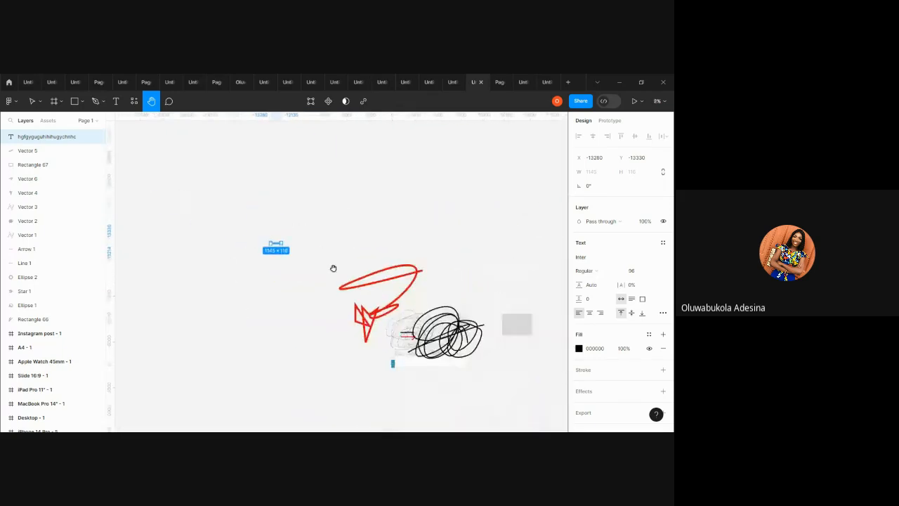
{"action": "scroll", "coordinate": [333, 268], "scroll_direction": "down", "scroll_amount": 2}
{"action": "left_click_drag", "start_coordinate": [392, 287], "coordinate": [431, 224]}
Move the small red curve and the large red loop together into the empty canvas area left of the text layer.
{"action": "key", "text": "v"}
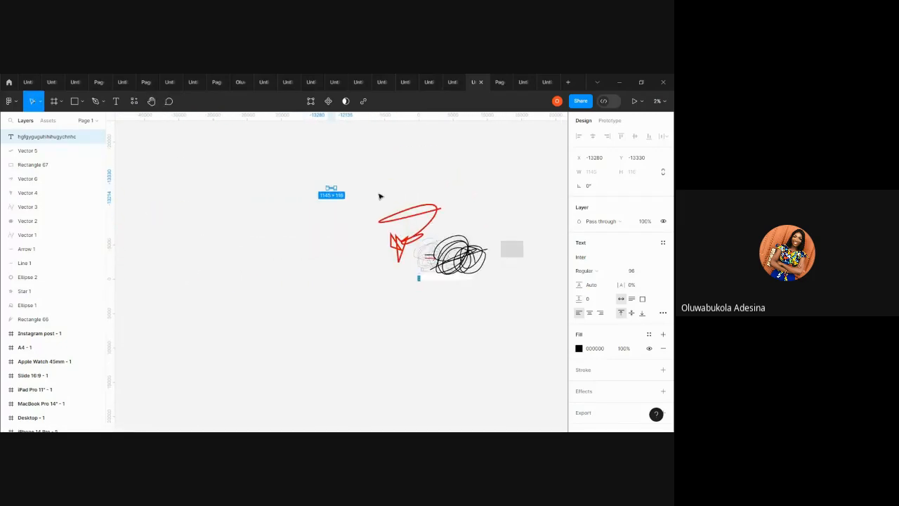
{"action": "left_click", "coordinate": [412, 243]}
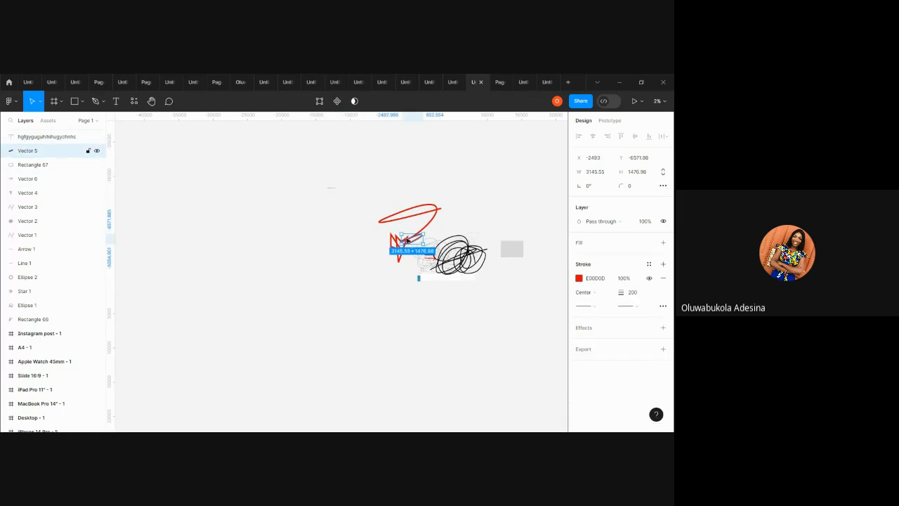
{"action": "left_click_drag", "start_coordinate": [411, 242], "coordinate": [234, 193]}
{"action": "left_click", "coordinate": [404, 211]}
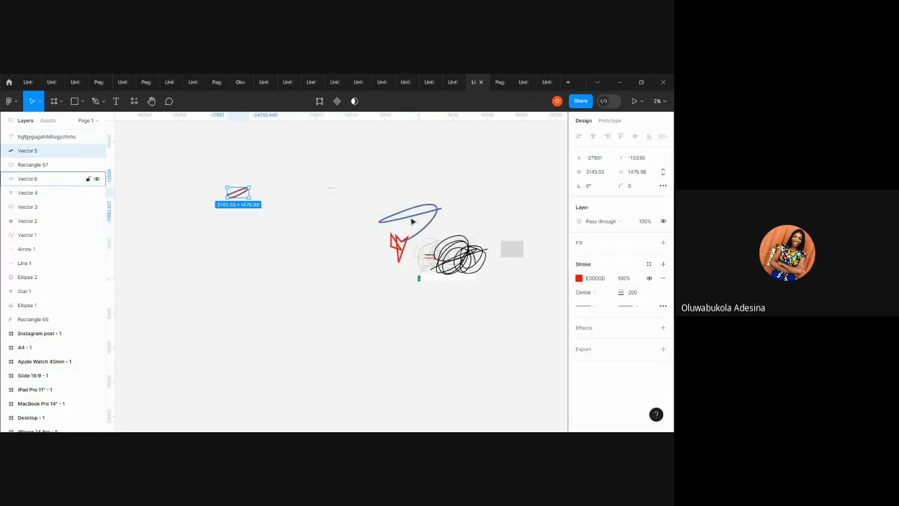
{"action": "double_click", "coordinate": [411, 219]}
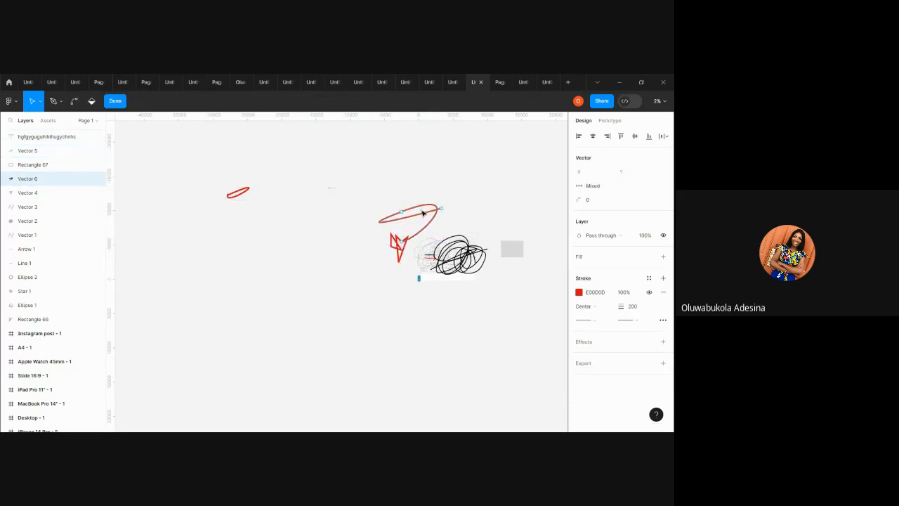
{"action": "key", "text": "Escape"}
{"action": "left_click_drag", "start_coordinate": [423, 214], "coordinate": [257, 177]}
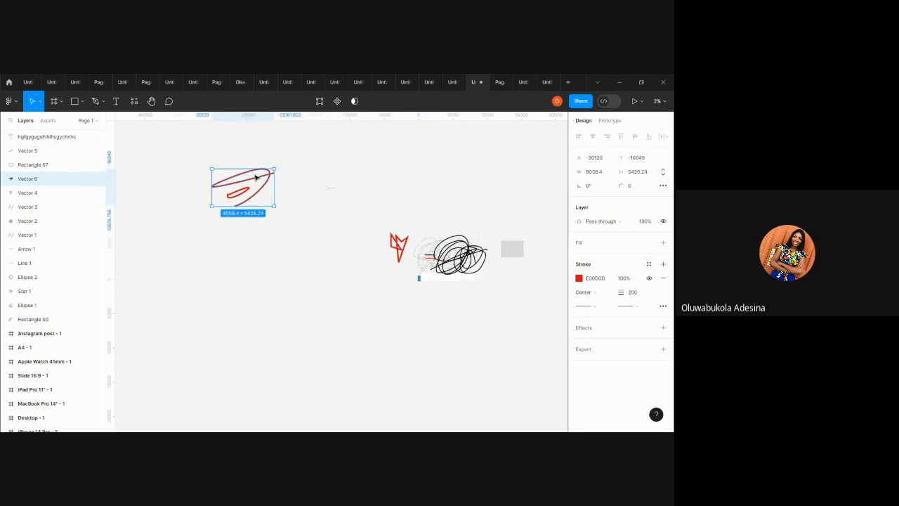
Move the bold black scribble off the frames to the empty area right of the relocated red curves.
{"action": "left_click", "coordinate": [56, 207]}
{"action": "key", "text": "Return"}
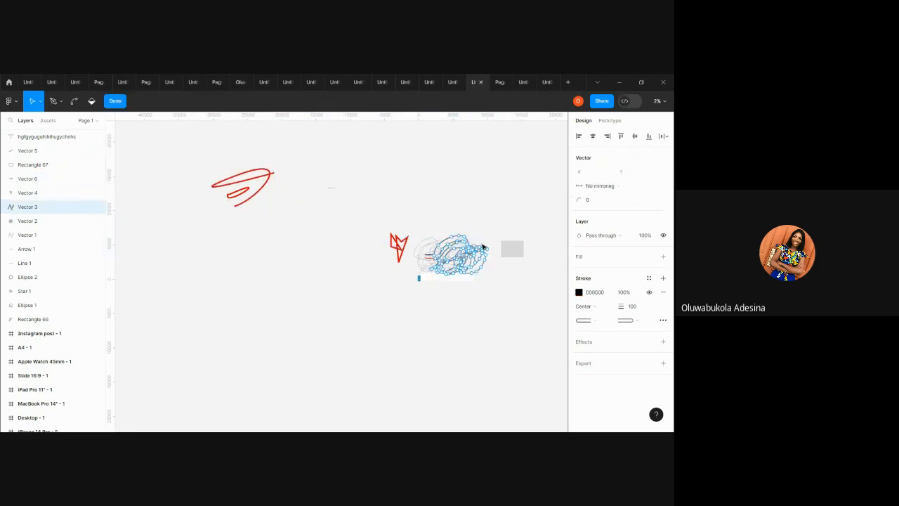
{"action": "key", "text": "Escape"}
{"action": "mouse_move", "coordinate": [482, 247]}
{"action": "left_mouse_down"}
{"action": "mouse_move", "coordinate": [412, 172]}
{"action": "mouse_move", "coordinate": [353, 161]}
{"action": "left_mouse_up"}
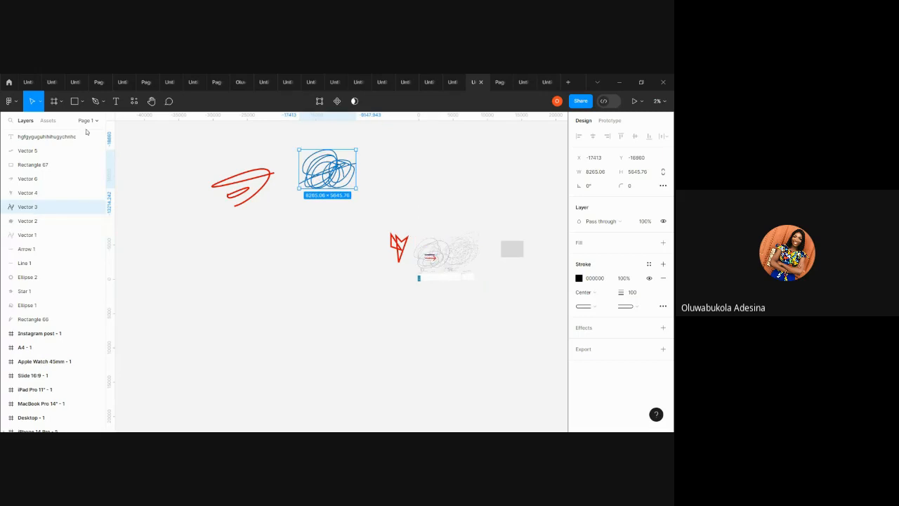
Post the comment "Change the color to black" on the white logo of the blue Kola phone screen and dismiss the mobile app notice.
{"action": "left_click", "coordinate": [151, 101]}
{"action": "left_click_drag", "start_coordinate": [339, 201], "coordinate": [347, 229]}
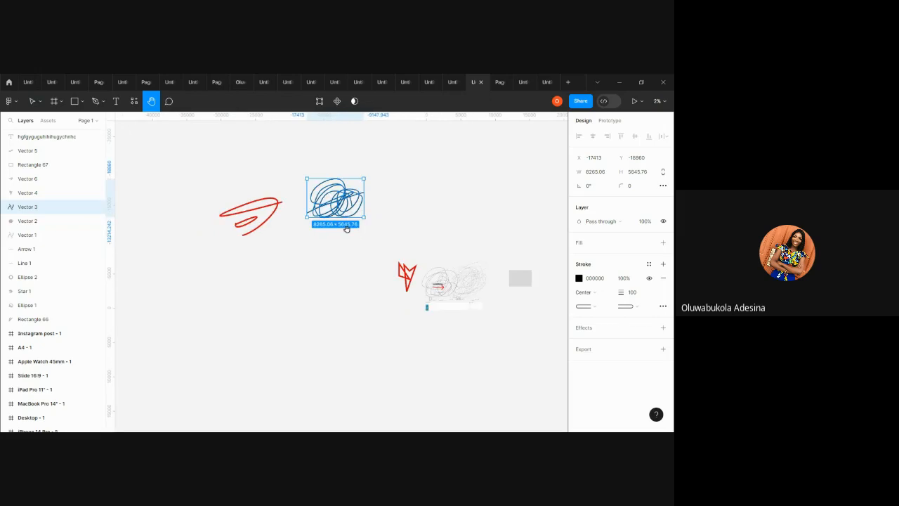
{"action": "left_click", "coordinate": [168, 101]}
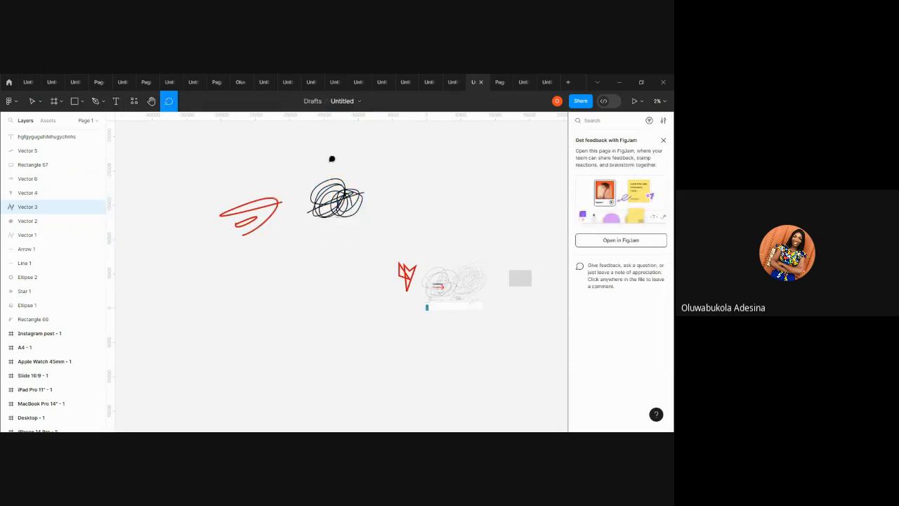
{"action": "scroll", "coordinate": [335, 155], "scroll_direction": "up", "scroll_amount": 5}
{"action": "scroll", "coordinate": [348, 189], "scroll_direction": "left", "scroll_amount": 5}
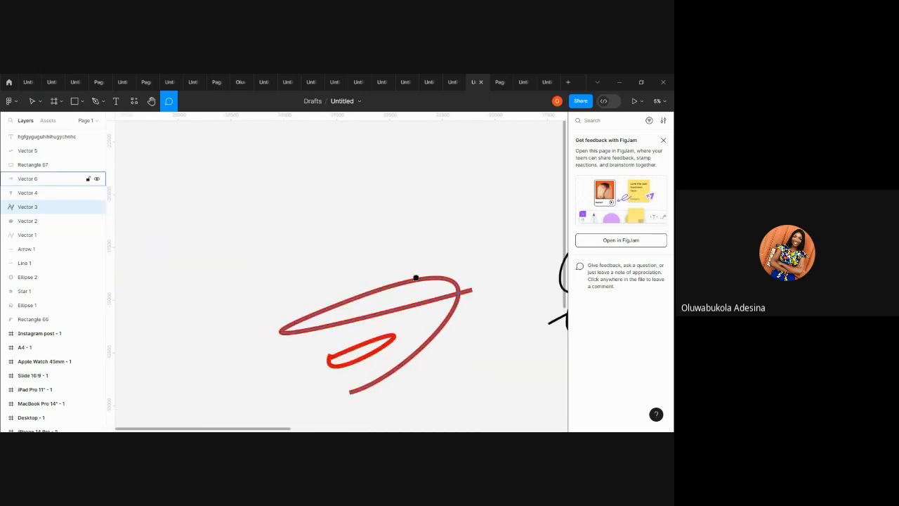
{"action": "scroll", "coordinate": [421, 276], "scroll_direction": "right", "scroll_amount": 3}
{"action": "scroll", "coordinate": [423, 277], "scroll_direction": "down", "scroll_amount": 10}
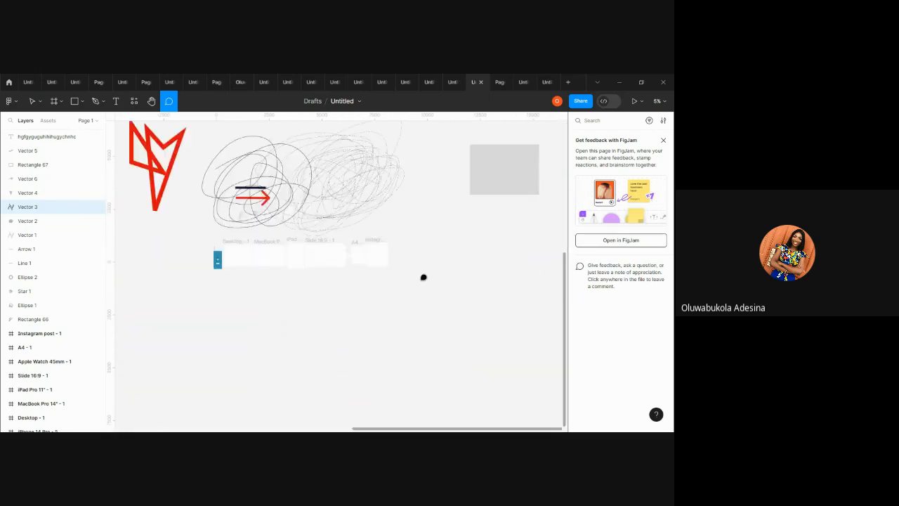
{"action": "scroll", "coordinate": [423, 277], "scroll_direction": "down", "scroll_amount": 5}
{"action": "scroll", "coordinate": [423, 276], "scroll_direction": "up", "scroll_amount": 10}
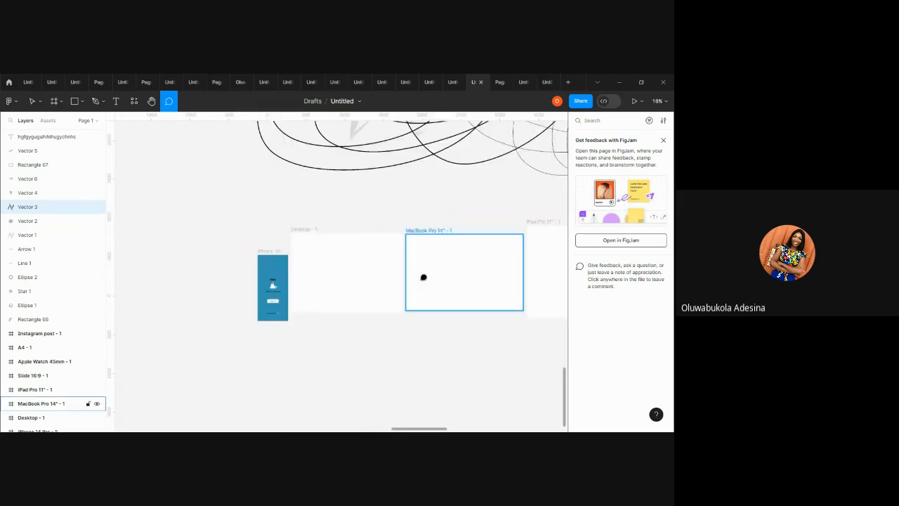
{"action": "scroll", "coordinate": [423, 276], "scroll_direction": "up", "scroll_amount": 5}
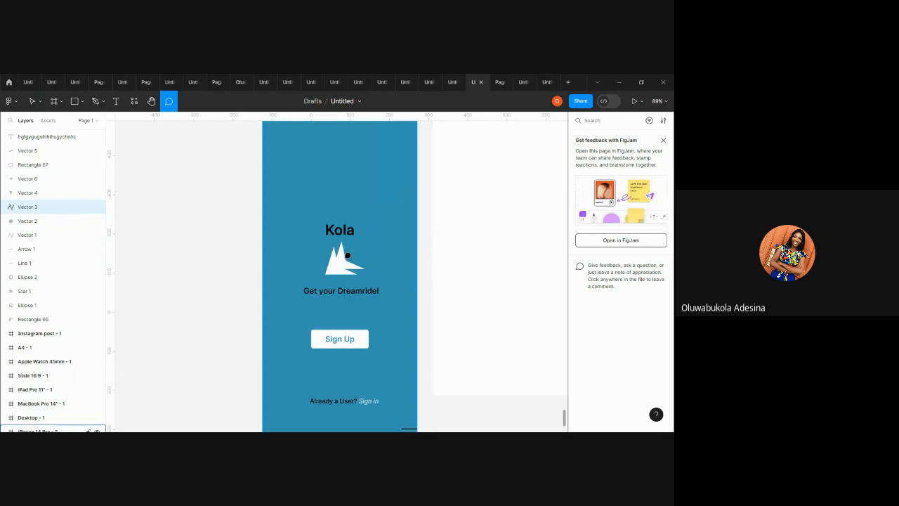
{"action": "left_click", "coordinate": [348, 253]}
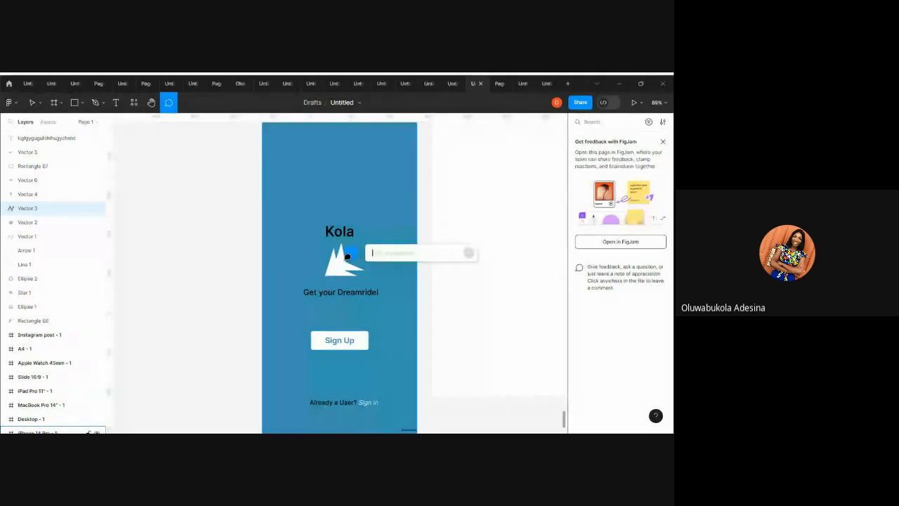
{"action": "type", "text": "Change"}
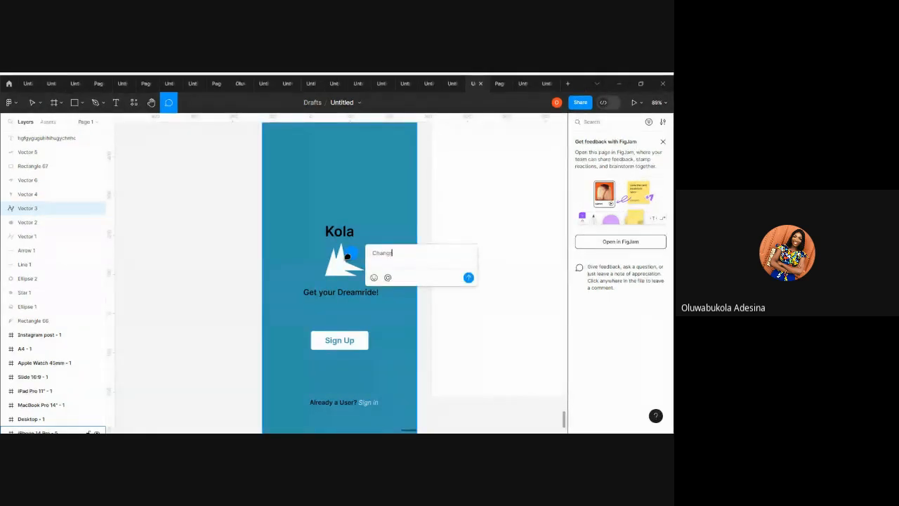
{"action": "type", "text": " the col"}
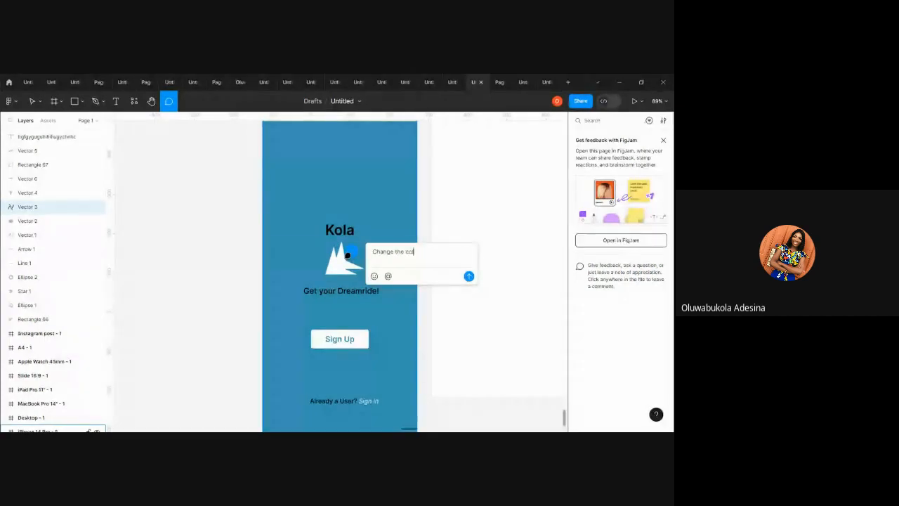
{"action": "type", "text": "or to black"}
{"action": "key", "text": "Return"}
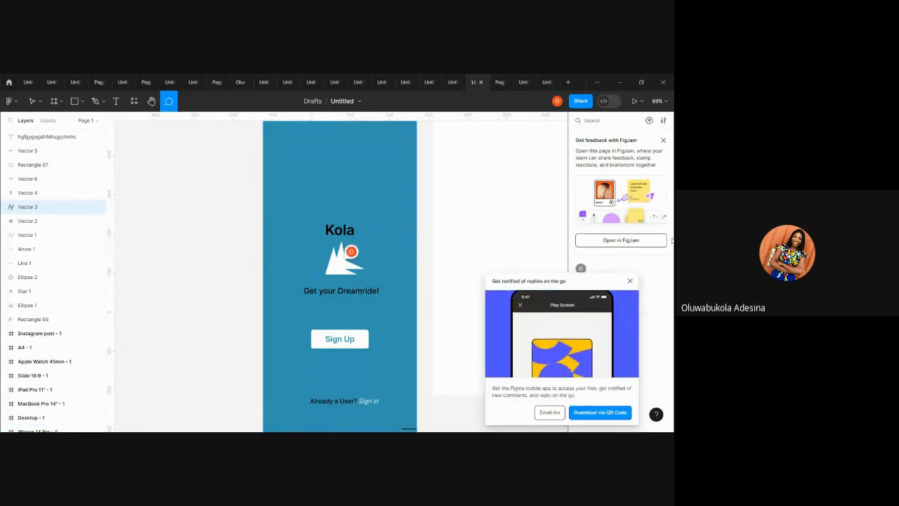
{"action": "left_click", "coordinate": [630, 281]}
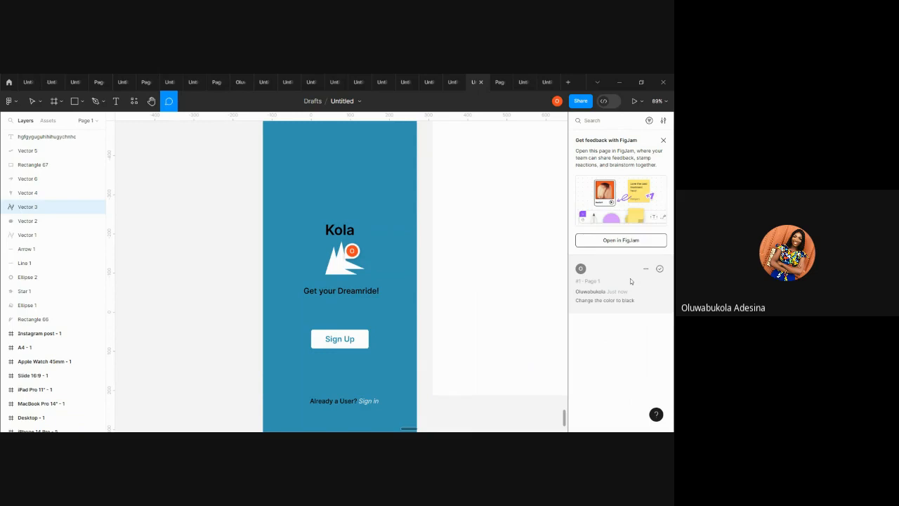
Rename the untitled file as Kola App.
{"action": "left_click", "coordinate": [334, 102]}
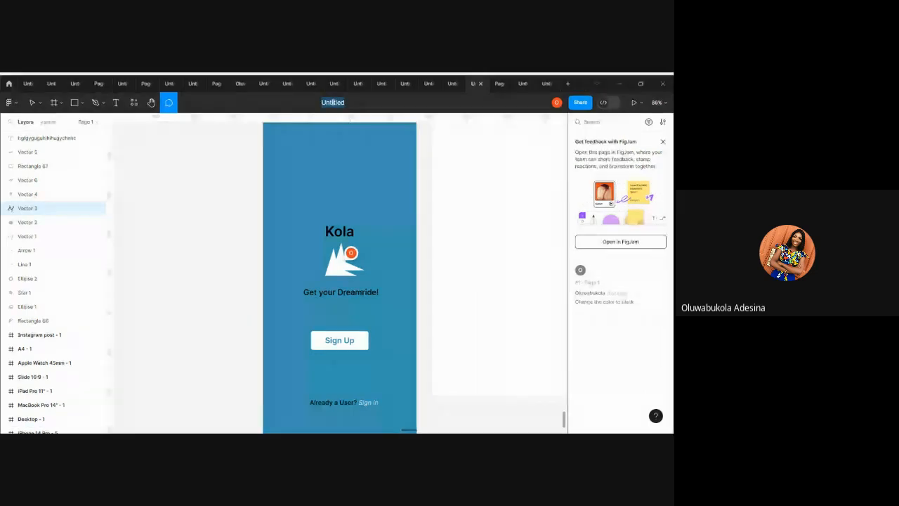
{"action": "type", "text": "Kola A"}
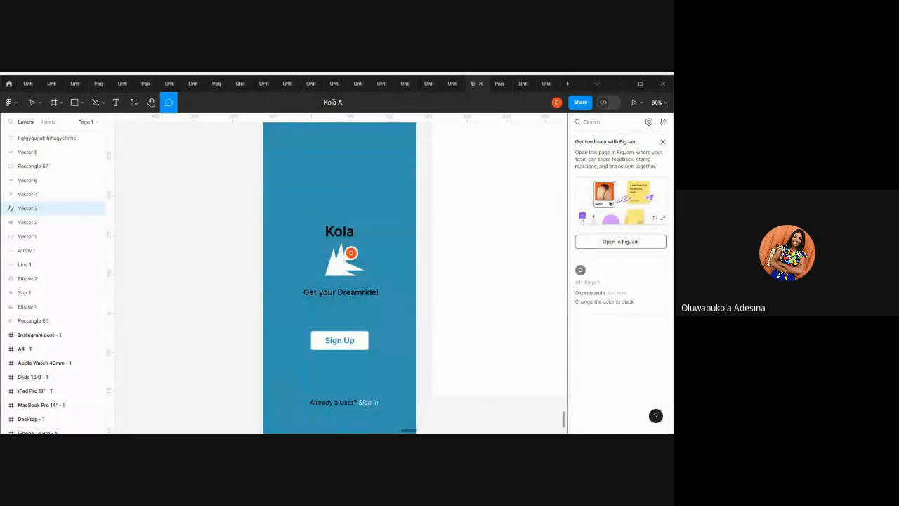
{"action": "type", "text": "pp"}
{"action": "key", "text": "Return"}
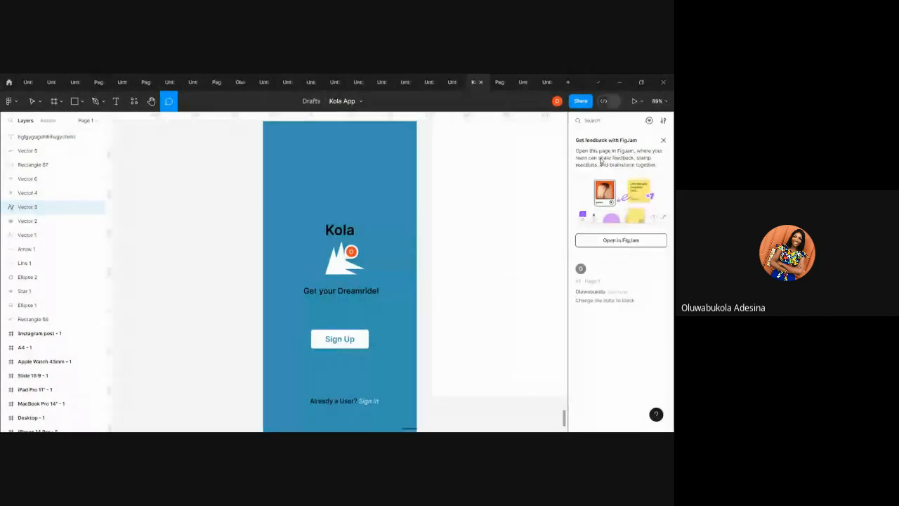
{"action": "scroll", "coordinate": [478, 155], "scroll_direction": "right", "scroll_amount": 3}
{"action": "scroll", "coordinate": [443, 167], "scroll_direction": "right", "scroll_amount": 4}
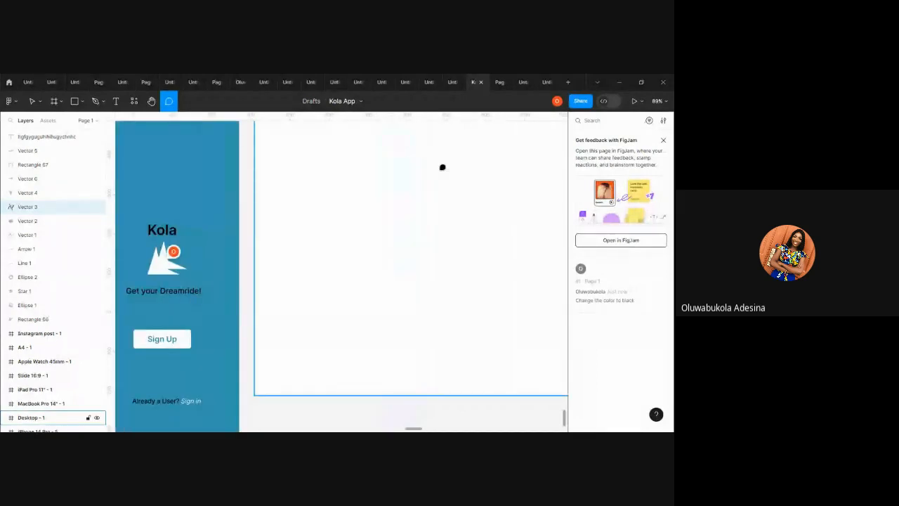
Examine the file's sharing settings and the permission choices for invited people, and close the sharing dialog.
{"action": "scroll", "coordinate": [443, 168], "scroll_direction": "down", "scroll_amount": 5}
{"action": "scroll", "coordinate": [442, 167], "scroll_direction": "up", "scroll_amount": 3}
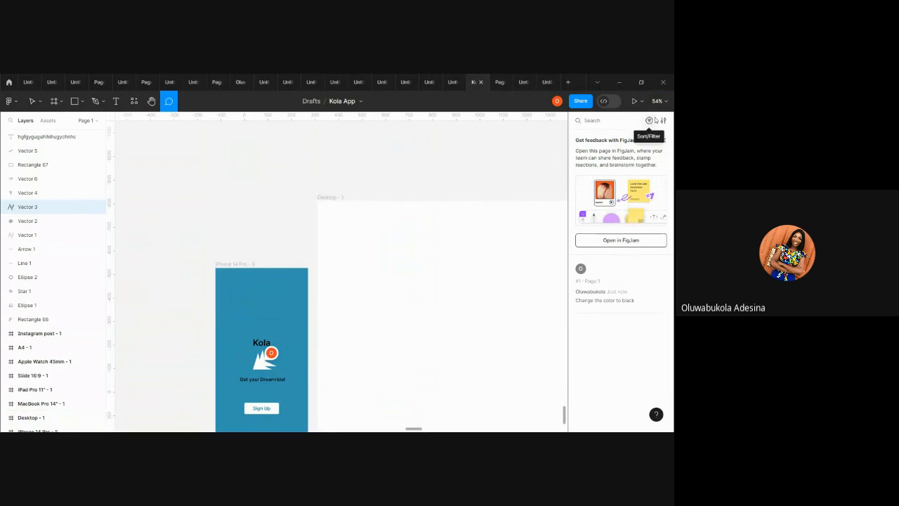
{"action": "left_click", "coordinate": [557, 101]}
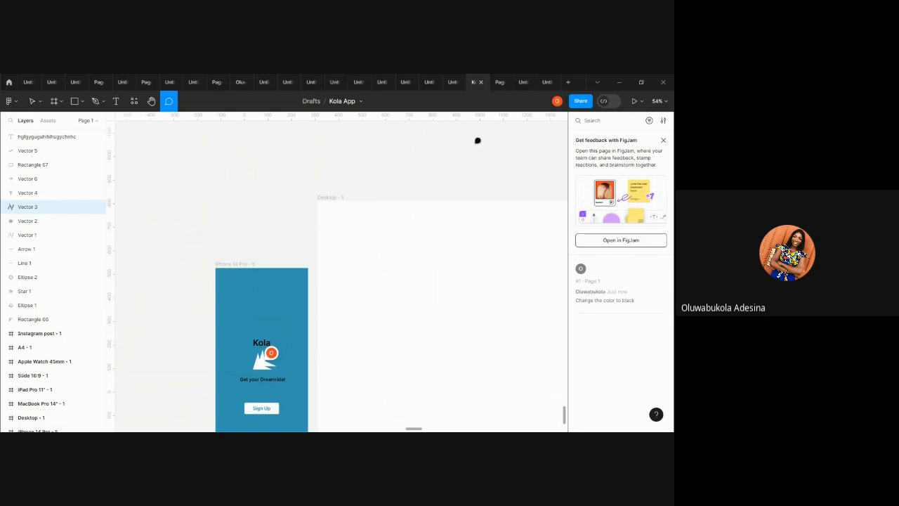
{"action": "left_click", "coordinate": [581, 102]}
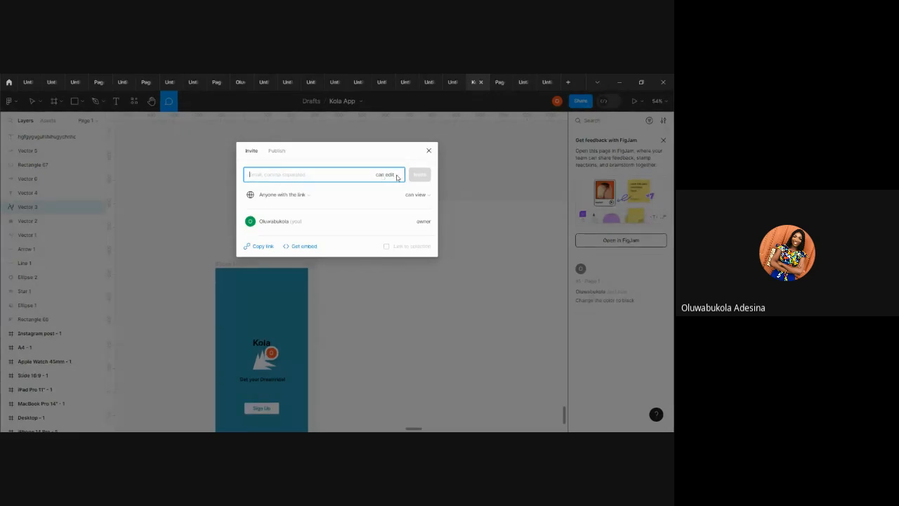
{"action": "left_click", "coordinate": [397, 175]}
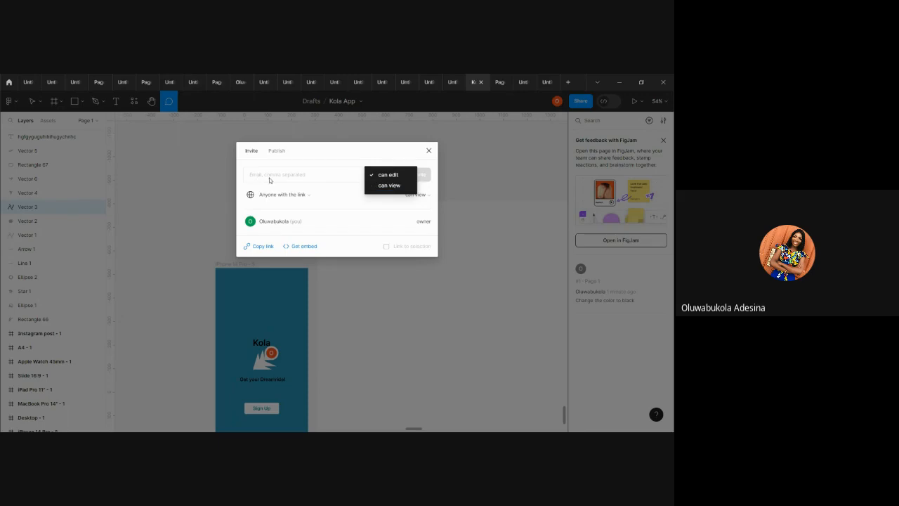
{"action": "left_click", "coordinate": [354, 199]}
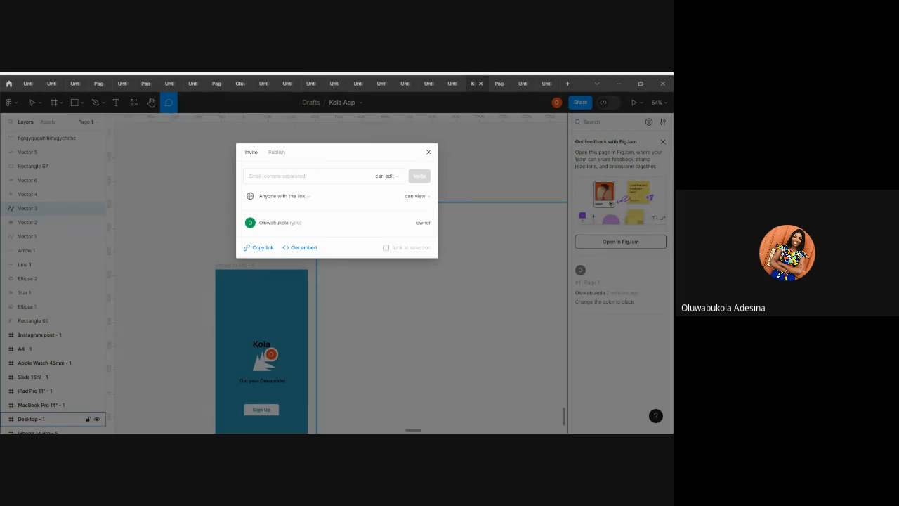
{"action": "left_click", "coordinate": [430, 150]}
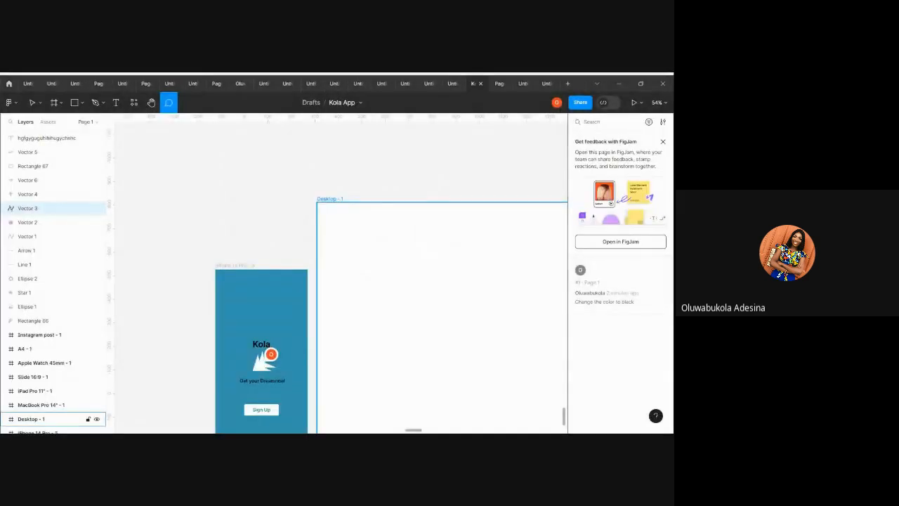
Leave comment mode and return to the Move tool over the row of device frames.
{"action": "left_click", "coordinate": [542, 140]}
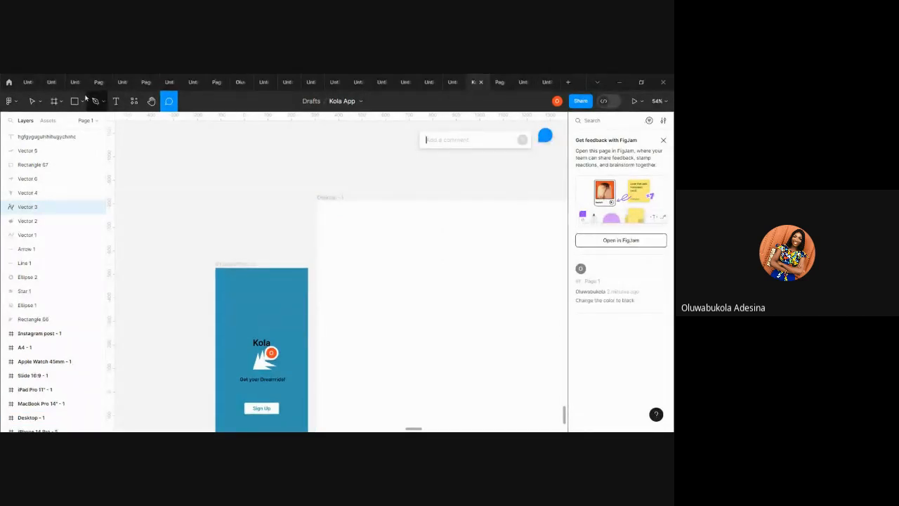
{"action": "left_click", "coordinate": [31, 101]}
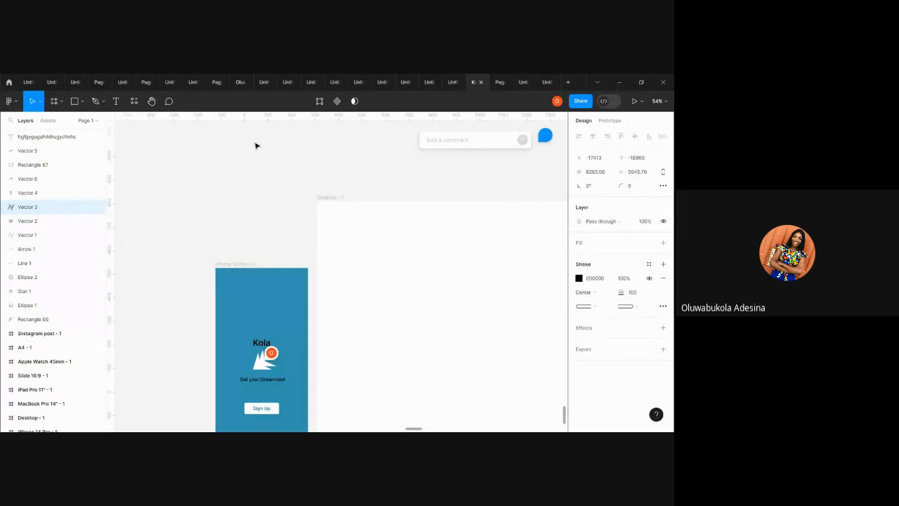
{"action": "scroll", "coordinate": [255, 144], "scroll_direction": "up", "scroll_amount": 2}
{"action": "scroll", "coordinate": [255, 145], "scroll_direction": "down", "scroll_amount": 5}
{"action": "scroll", "coordinate": [256, 145], "scroll_direction": "down", "scroll_amount": 1}
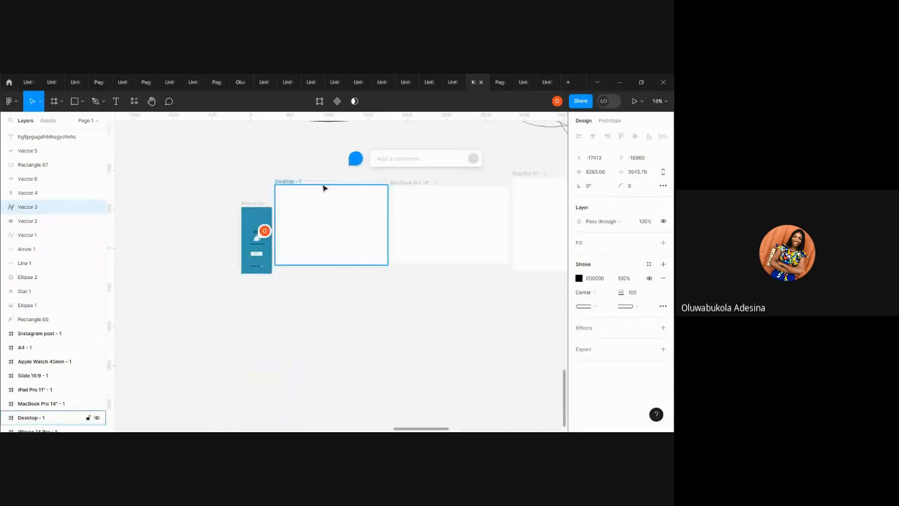
{"action": "scroll", "coordinate": [323, 187], "scroll_direction": "up", "scroll_amount": 2}
{"action": "scroll", "coordinate": [323, 186], "scroll_direction": "right", "scroll_amount": 1}
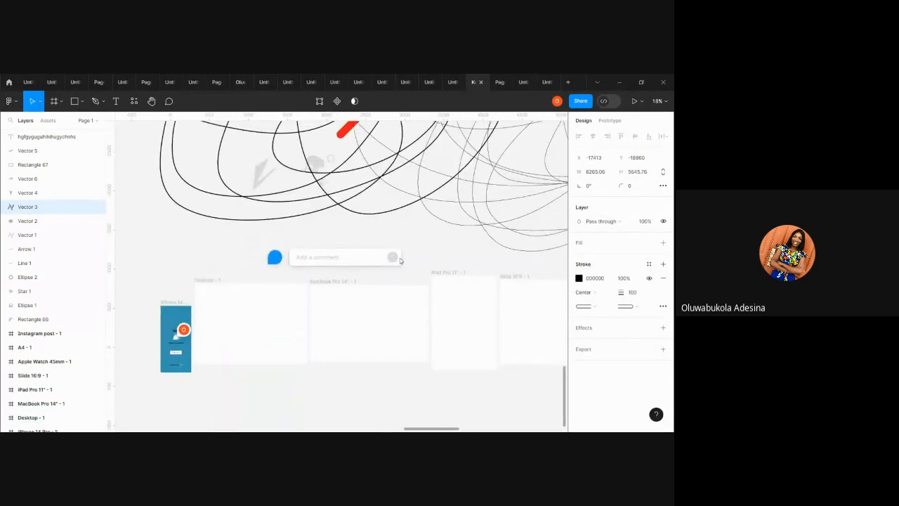
{"action": "scroll", "coordinate": [452, 223], "scroll_direction": "right", "scroll_amount": 3}
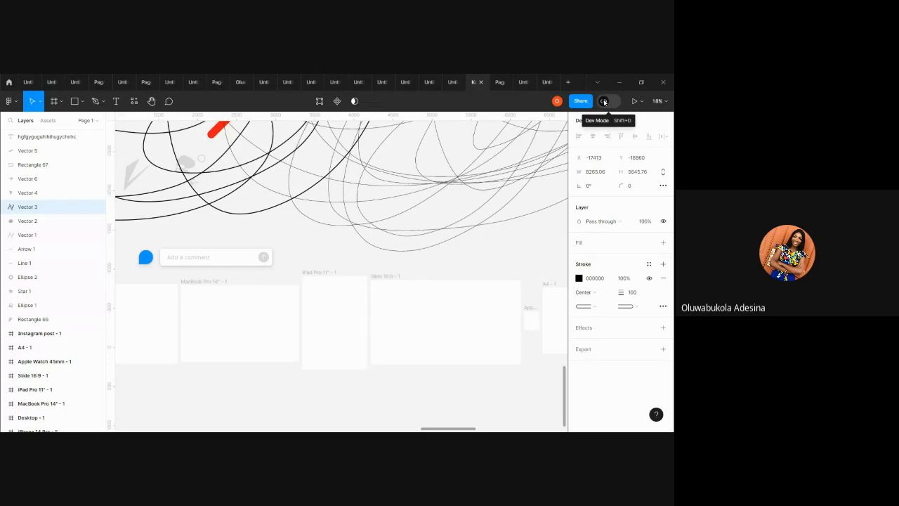
Inspect the selected bold black scribble in Dev Mode and return to the design view.
{"action": "left_click", "coordinate": [604, 102]}
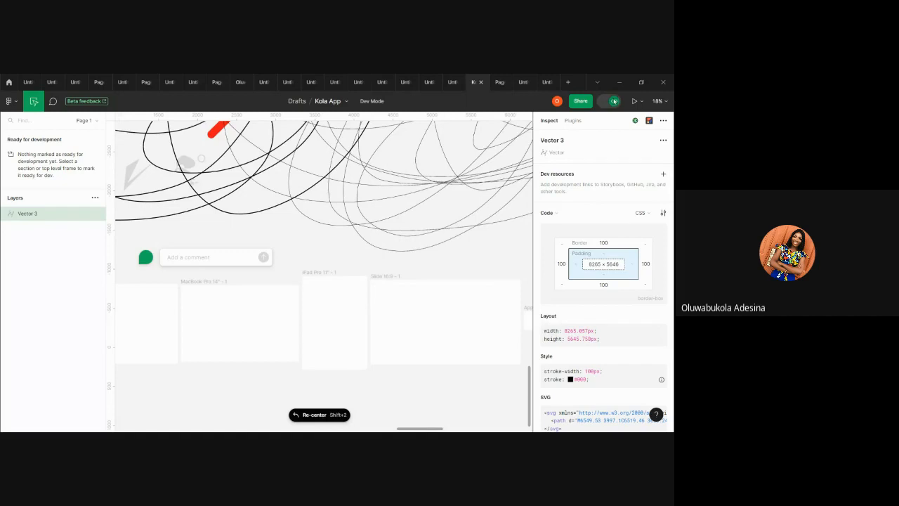
{"action": "left_click", "coordinate": [614, 102]}
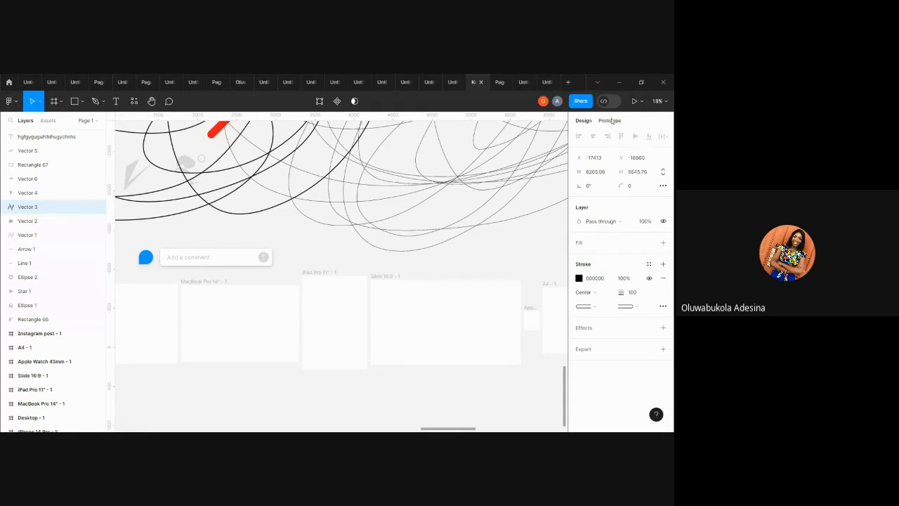
{"action": "left_click", "coordinate": [557, 102]}
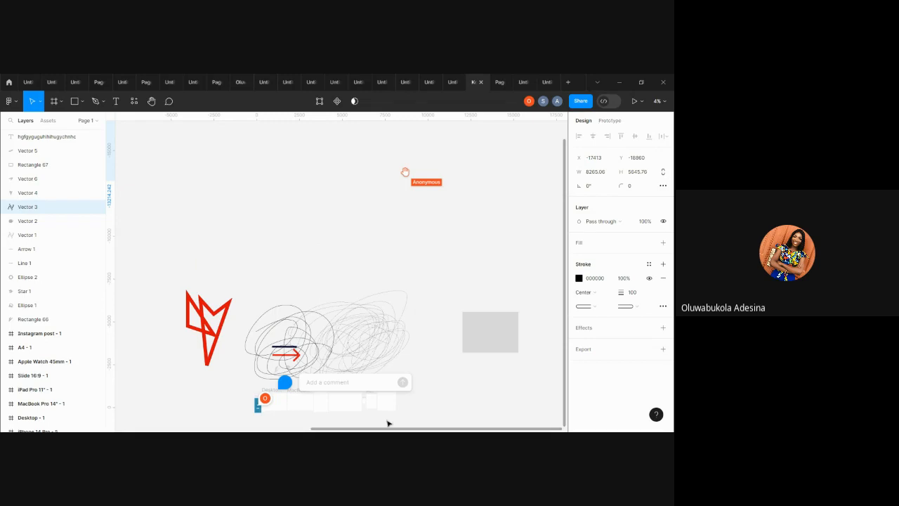
Move the Desktop - 1 frame out of the frame row to empty canvas above the scribbles, at about X 11300, Y -10960.
{"action": "scroll", "coordinate": [378, 371], "scroll_direction": "down", "scroll_amount": 1}
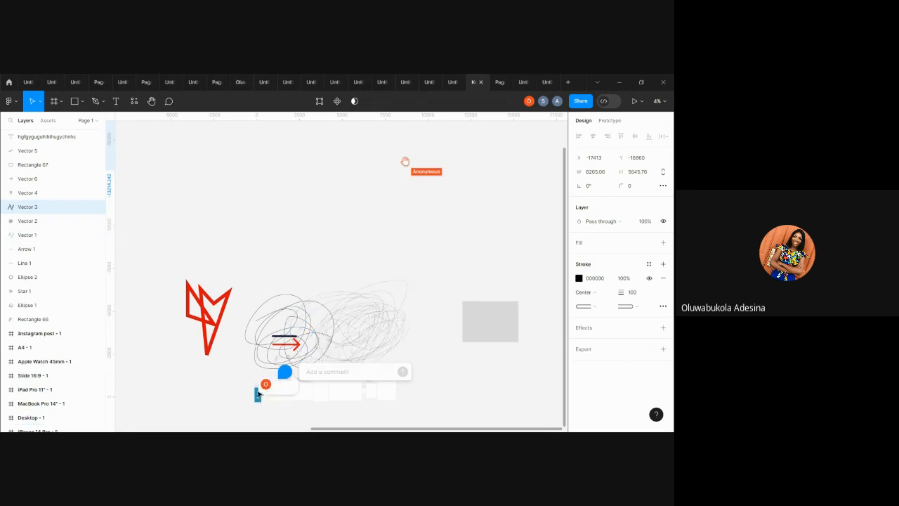
{"action": "mouse_move", "coordinate": [275, 393]}
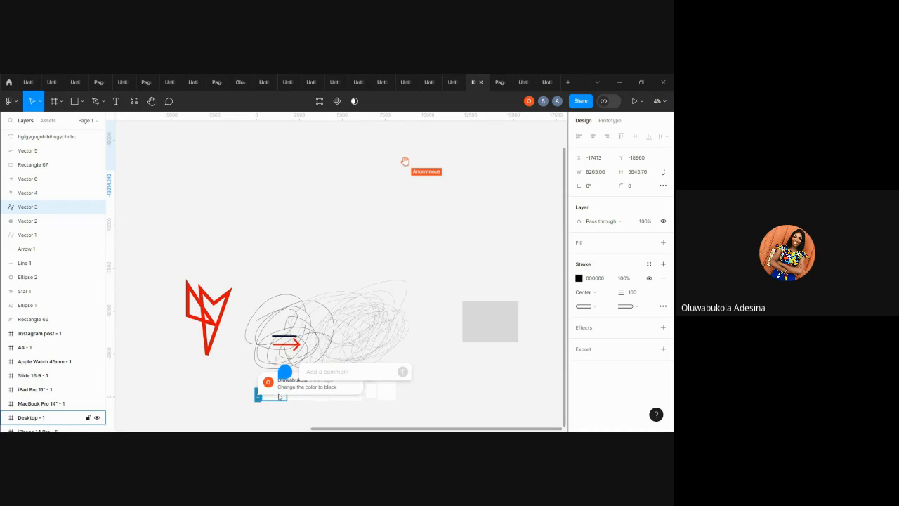
{"action": "left_click", "coordinate": [279, 397]}
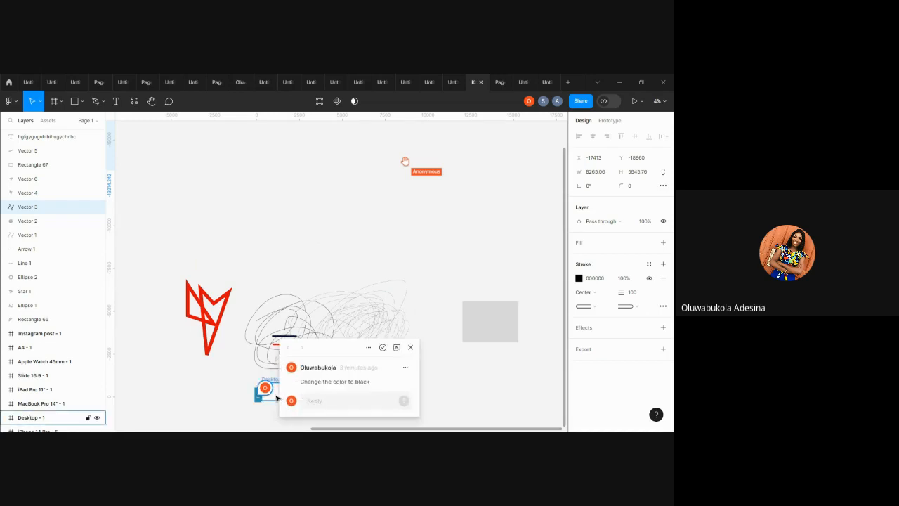
{"action": "left_click", "coordinate": [276, 397]}
{"action": "left_click_drag", "start_coordinate": [276, 398], "coordinate": [463, 223]}
{"action": "scroll", "coordinate": [462, 223], "scroll_direction": "up", "scroll_amount": 5}
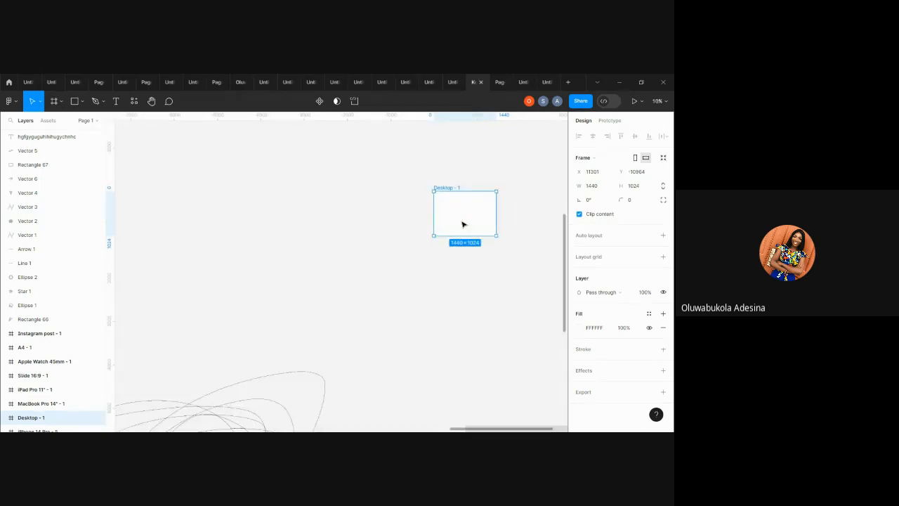
{"action": "scroll", "coordinate": [464, 225], "scroll_direction": "right", "scroll_amount": 2}
{"action": "scroll", "coordinate": [463, 225], "scroll_direction": "up", "scroll_amount": 1}
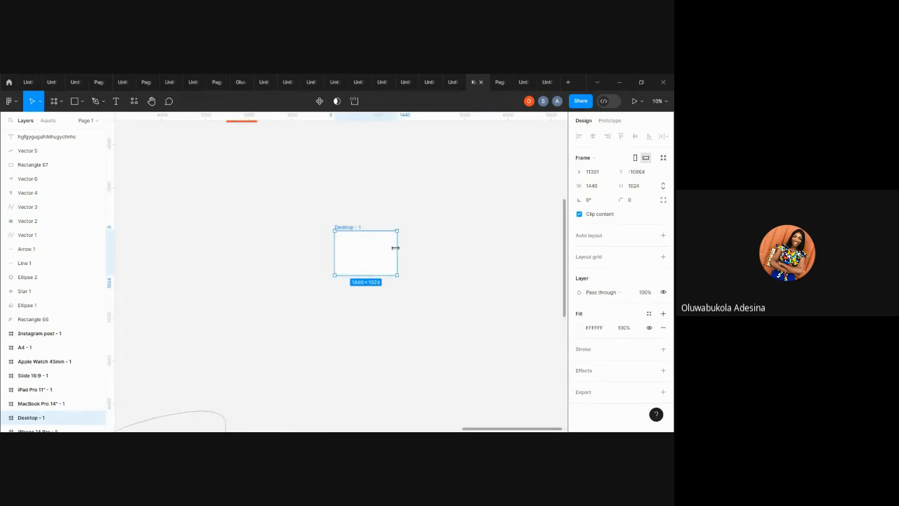
{"action": "scroll", "coordinate": [395, 248], "scroll_direction": "up", "scroll_amount": 2}
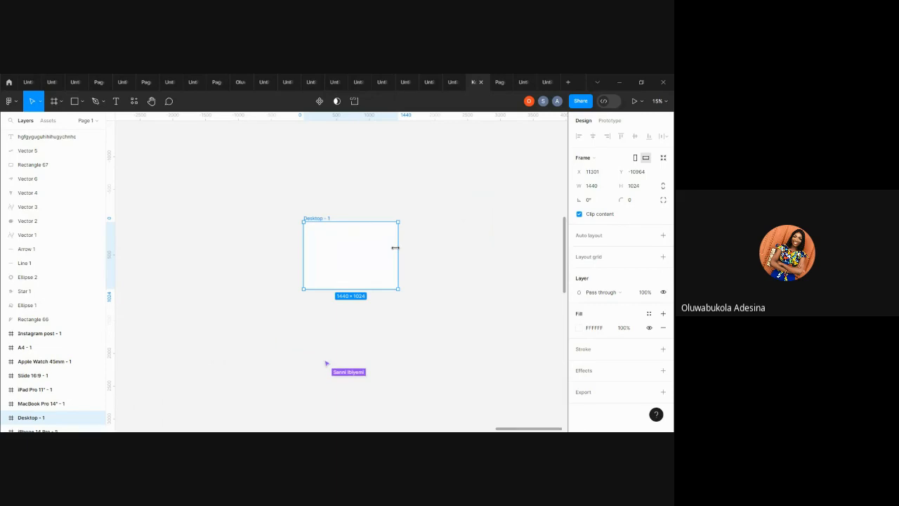
Compare the page's design properties with those of the Desktop - 1 frame, and view the actions available for the frame.
{"action": "left_click", "coordinate": [520, 204]}
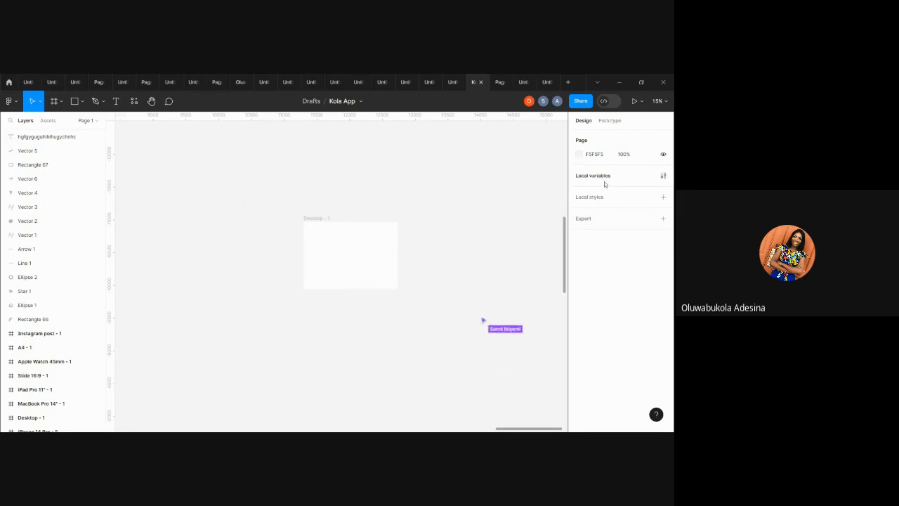
{"action": "left_click", "coordinate": [361, 265]}
{"action": "left_click", "coordinate": [335, 254]}
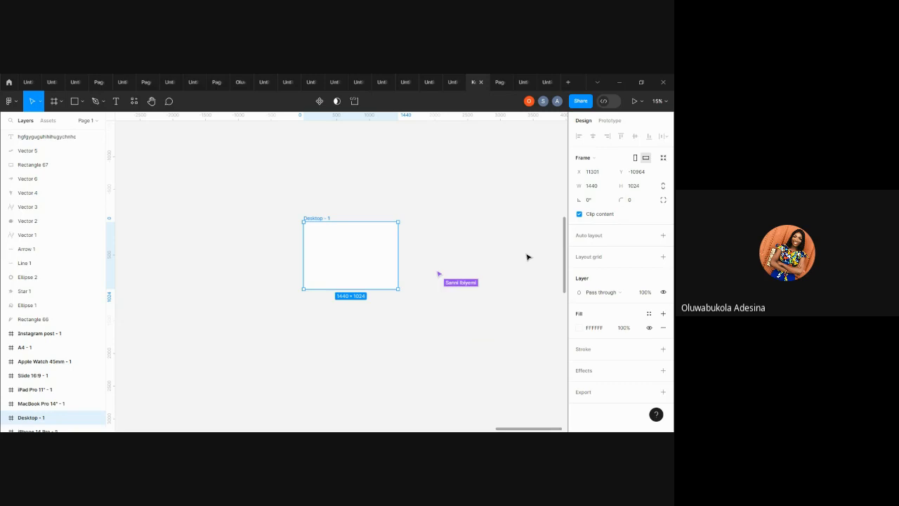
{"action": "scroll", "coordinate": [528, 256], "scroll_direction": "up", "scroll_amount": 5}
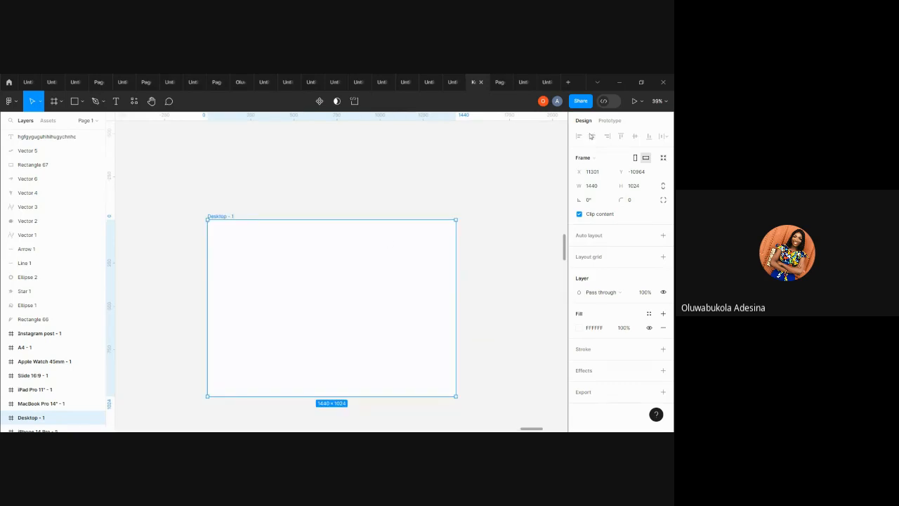
{"action": "scroll", "coordinate": [472, 188], "scroll_direction": "left", "scroll_amount": 3}
{"action": "scroll", "coordinate": [472, 189], "scroll_direction": "down", "scroll_amount": 2}
{"action": "right_click", "coordinate": [472, 188]}
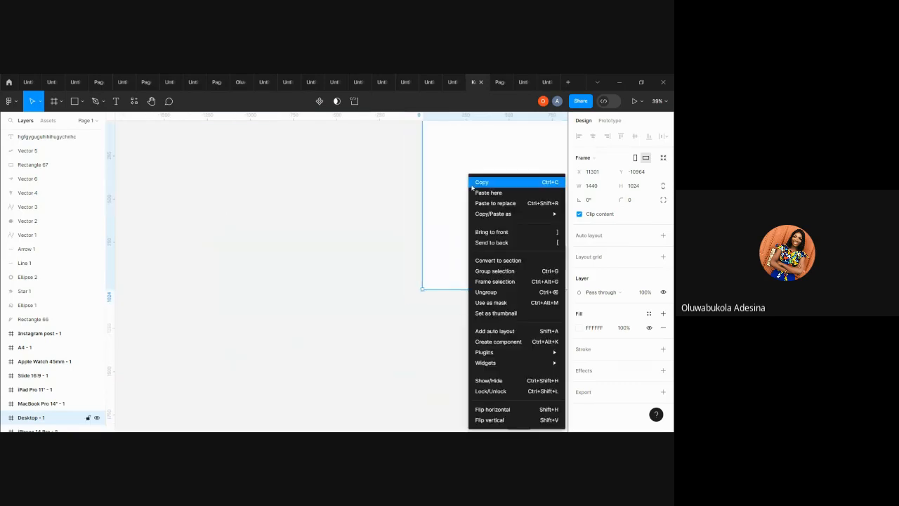
{"action": "left_click", "coordinate": [377, 217]}
Move the blue iPhone 14 Pro - 5 frame beside the Desktop - 1 frame with their top edges aligned, at about X 13460.
{"action": "scroll", "coordinate": [378, 217], "scroll_direction": "down", "scroll_amount": 10}
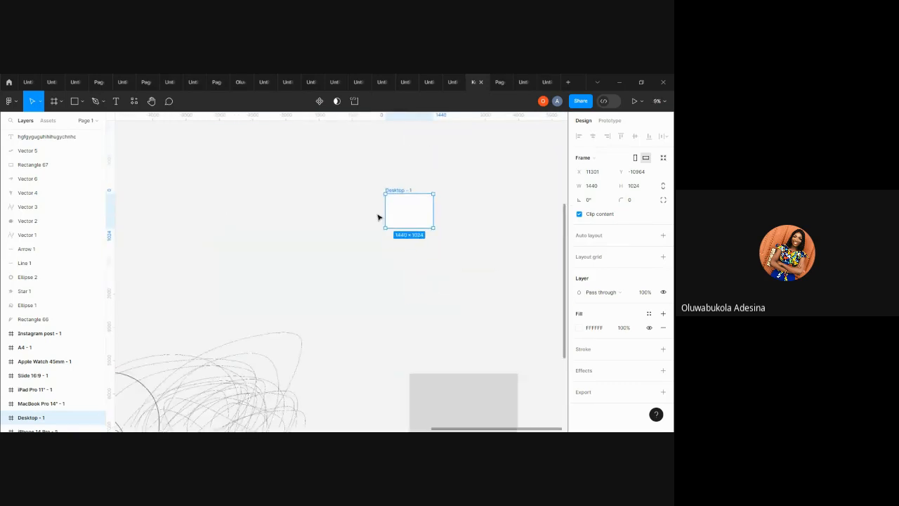
{"action": "scroll", "coordinate": [379, 216], "scroll_direction": "down", "scroll_amount": 2}
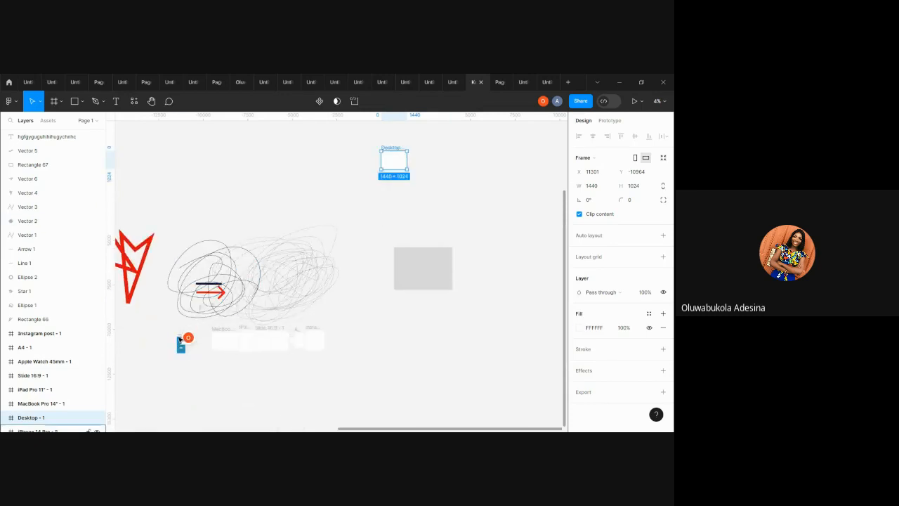
{"action": "left_click", "coordinate": [180, 341]}
{"action": "left_click_drag", "start_coordinate": [180, 343], "coordinate": [422, 198]}
{"action": "scroll", "coordinate": [423, 199], "scroll_direction": "up", "scroll_amount": 5}
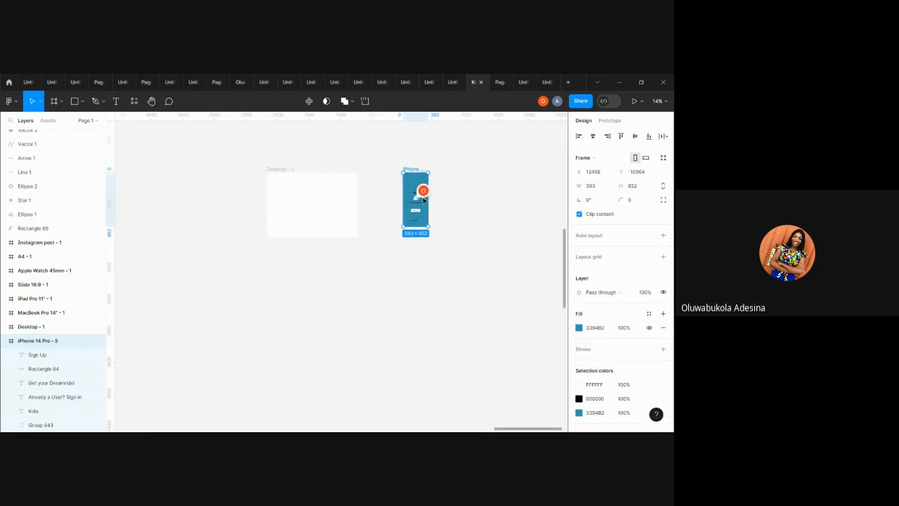
{"action": "scroll", "coordinate": [423, 200], "scroll_direction": "up", "scroll_amount": 10}
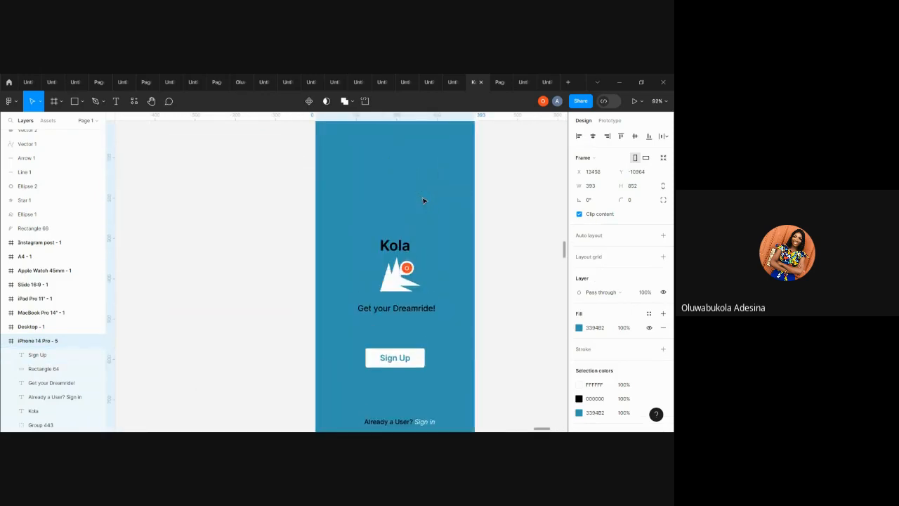
{"action": "scroll", "coordinate": [423, 201], "scroll_direction": "down", "scroll_amount": 4}
Set the fill of the white Kola logo group to black 000000 and resolve its "Change the color to black" comment.
{"action": "mouse_move", "coordinate": [413, 238]}
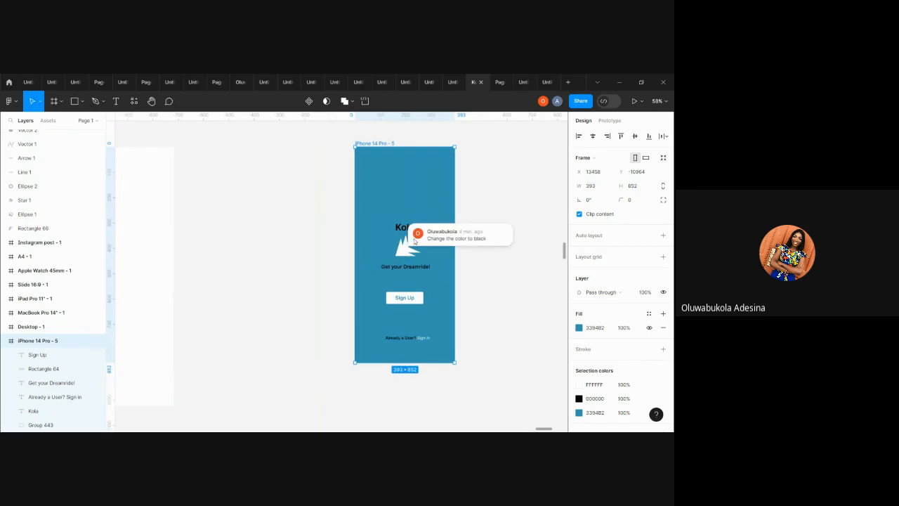
{"action": "left_click", "coordinate": [407, 247]}
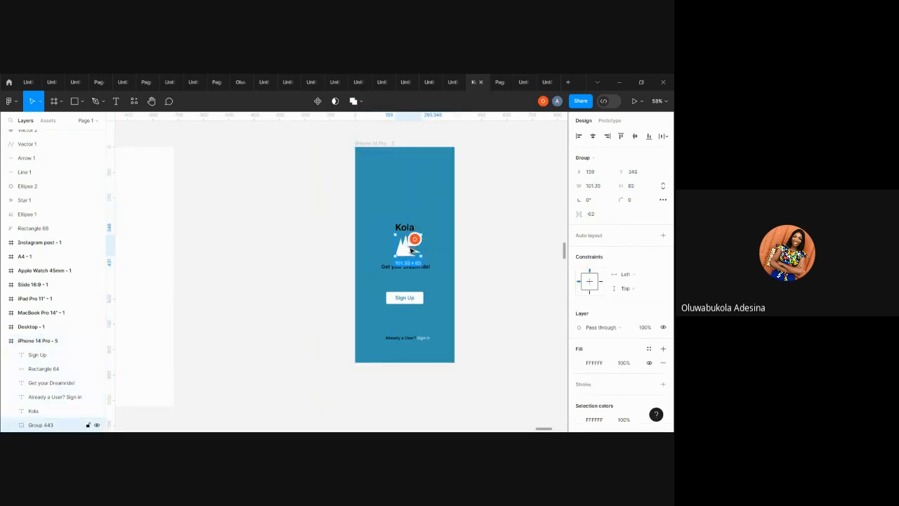
{"action": "left_click", "coordinate": [580, 363]}
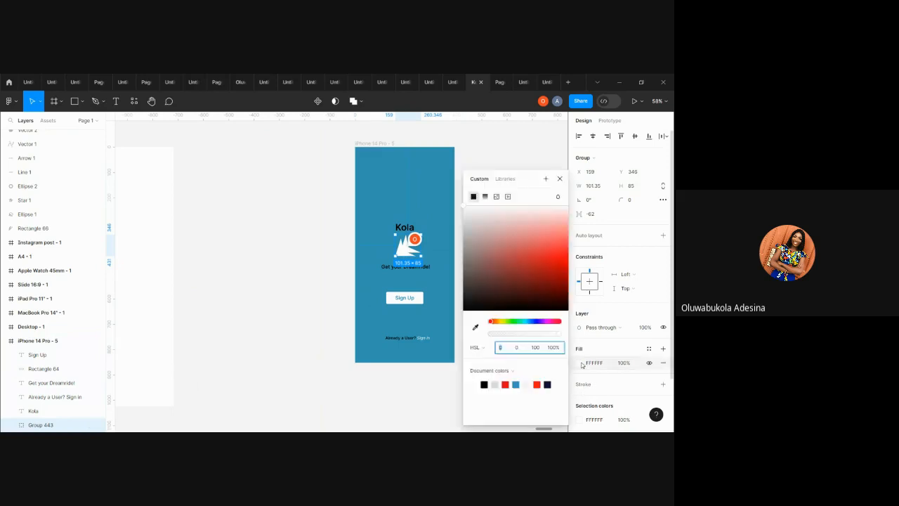
{"action": "left_click", "coordinate": [484, 384]}
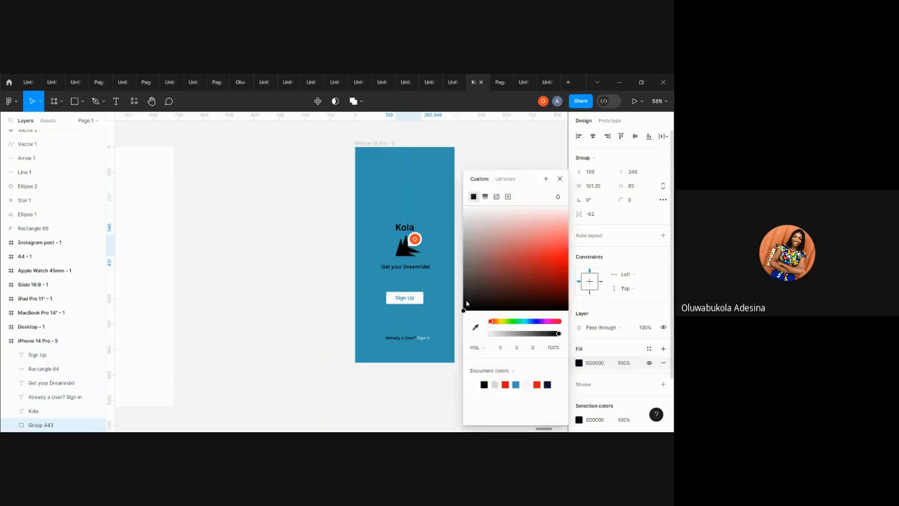
{"action": "left_click", "coordinate": [482, 132]}
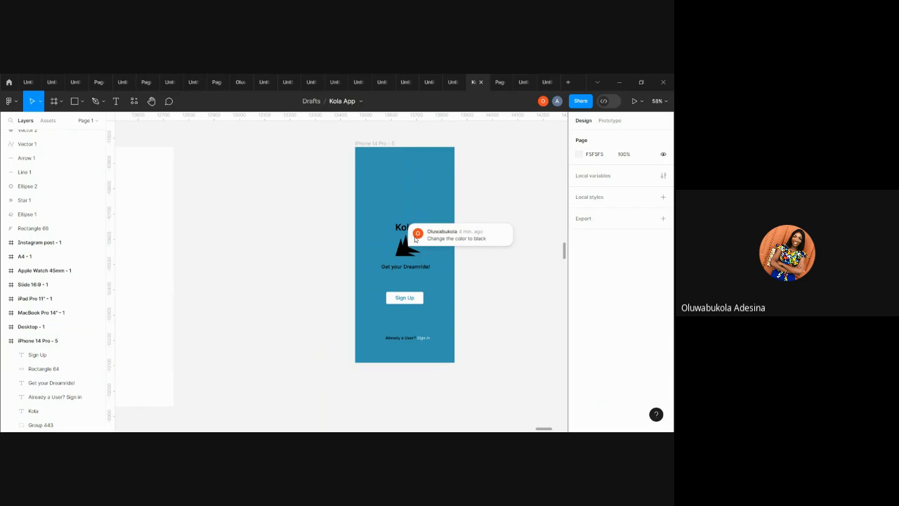
{"action": "left_click", "coordinate": [415, 238]}
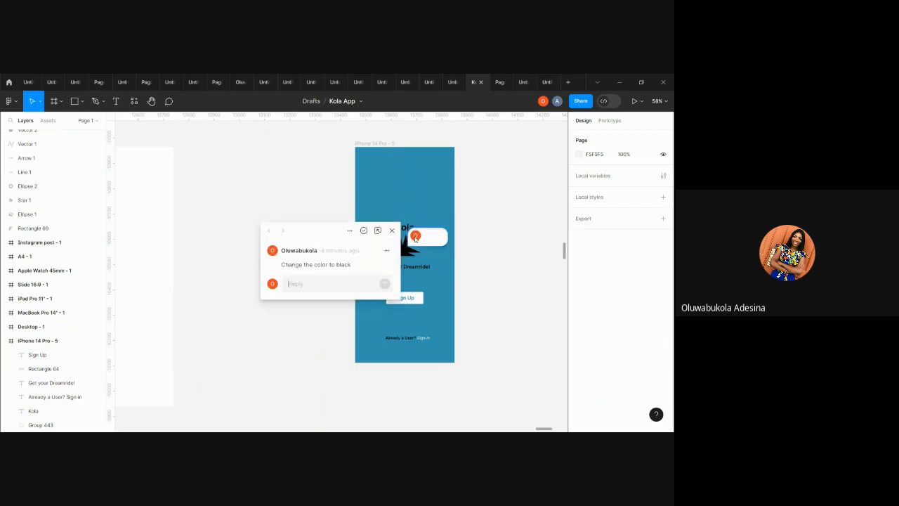
{"action": "left_click", "coordinate": [363, 231]}
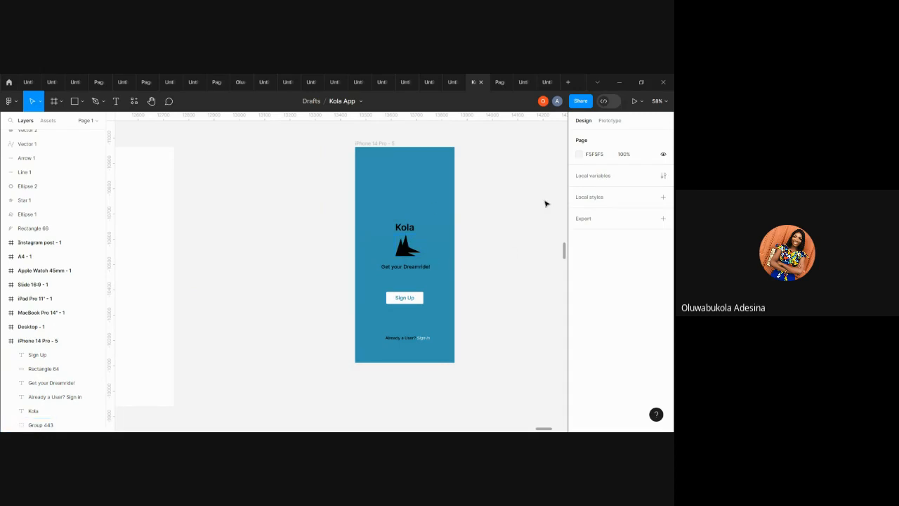
Move the Desktop - 1 frame right, close beside the blue iPhone 14 Pro - 5 frame, at about X 11917, Y -10964.
{"action": "scroll", "coordinate": [545, 204], "scroll_direction": "down", "scroll_amount": 5}
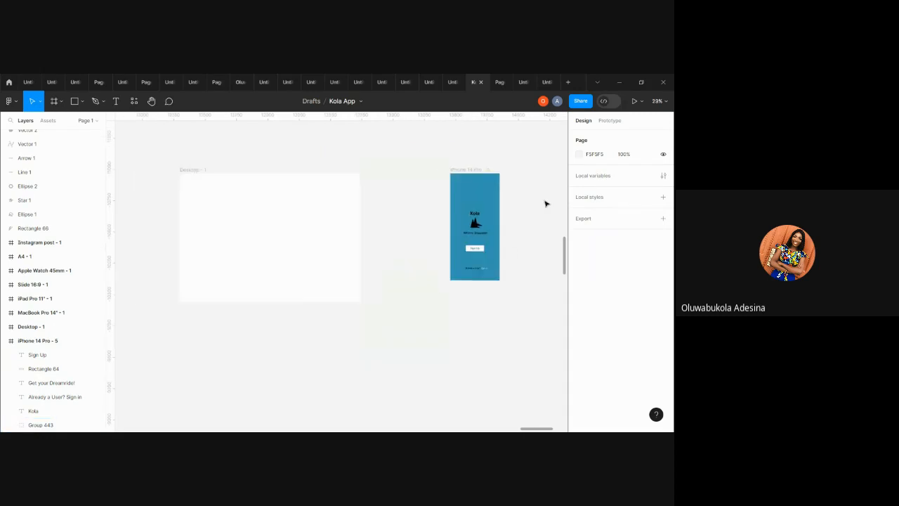
{"action": "scroll", "coordinate": [545, 204], "scroll_direction": "right", "scroll_amount": 3}
{"action": "left_click", "coordinate": [387, 206]}
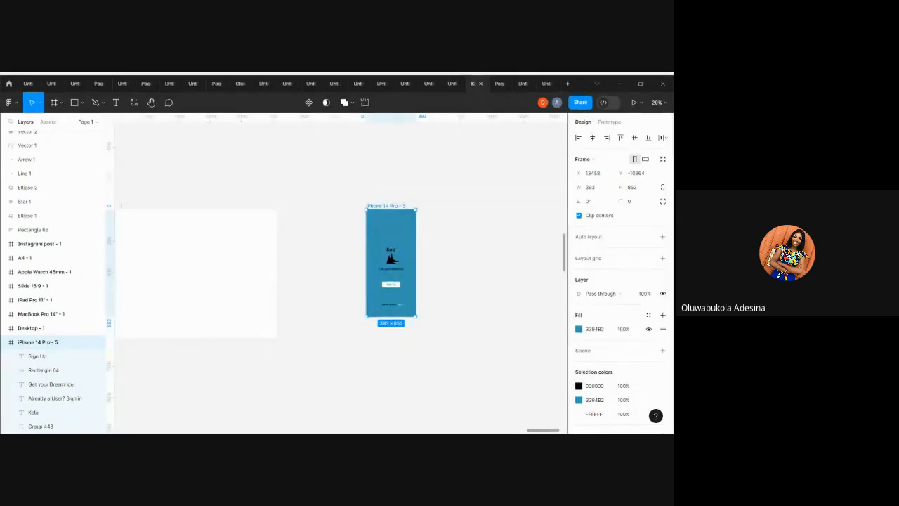
{"action": "scroll", "coordinate": [369, 292], "scroll_direction": "left", "scroll_amount": 4}
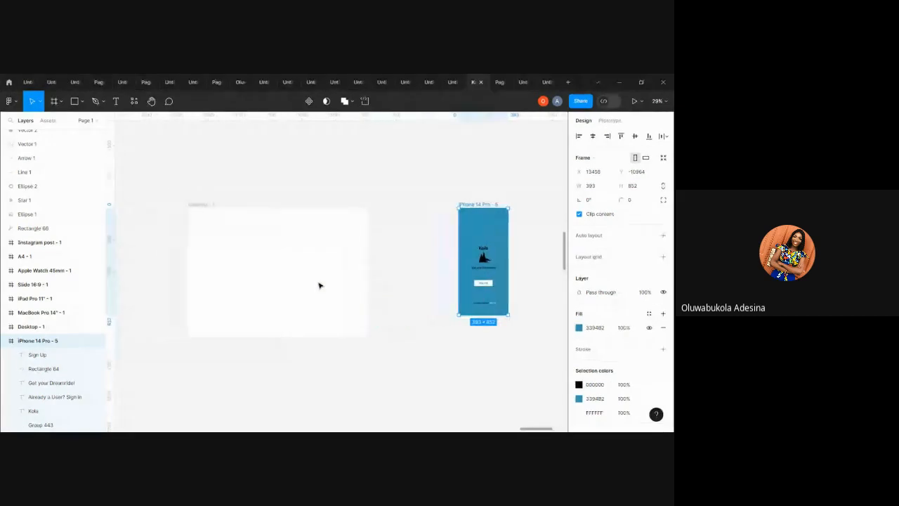
{"action": "left_click", "coordinate": [214, 204]}
{"action": "left_click_drag", "start_coordinate": [227, 255], "coordinate": [306, 258]}
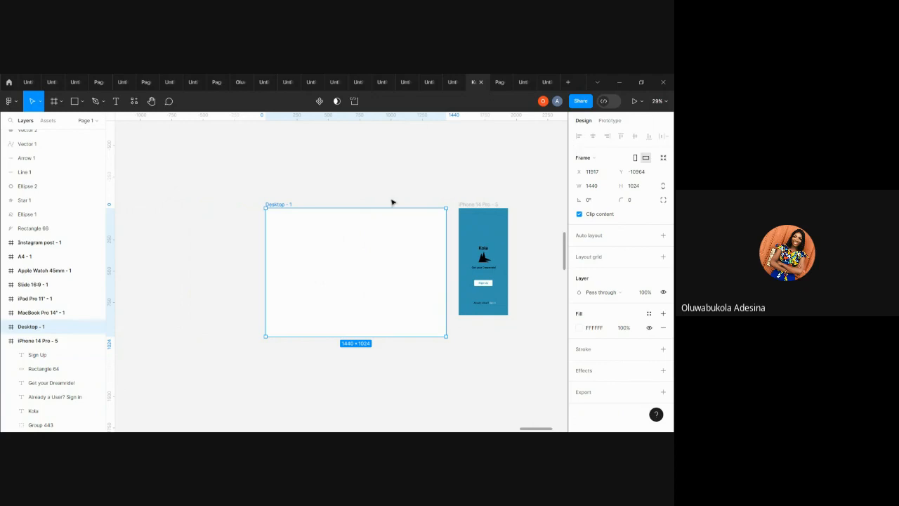
Move the Kola text off-centre to about X 44, Y 302, then drag one logo shape out of the phone frame and delete it.
{"action": "left_click", "coordinate": [478, 206]}
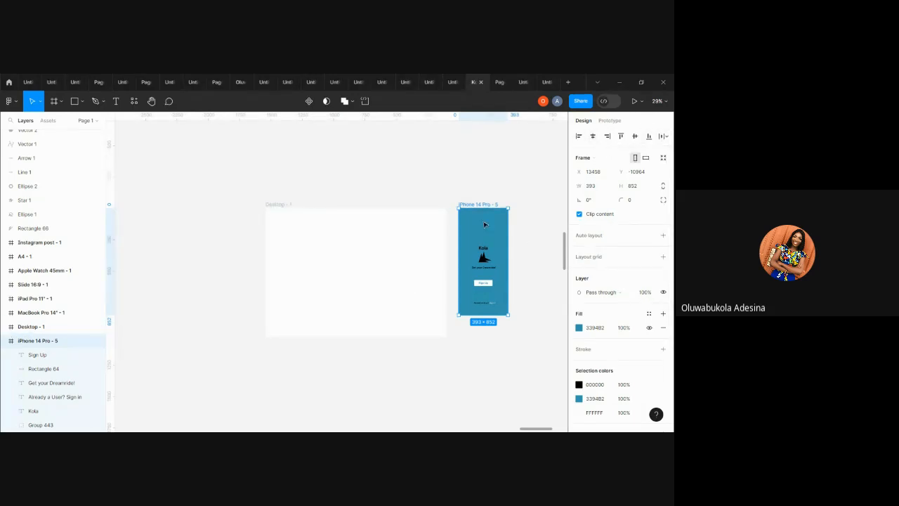
{"action": "left_click", "coordinate": [484, 249]}
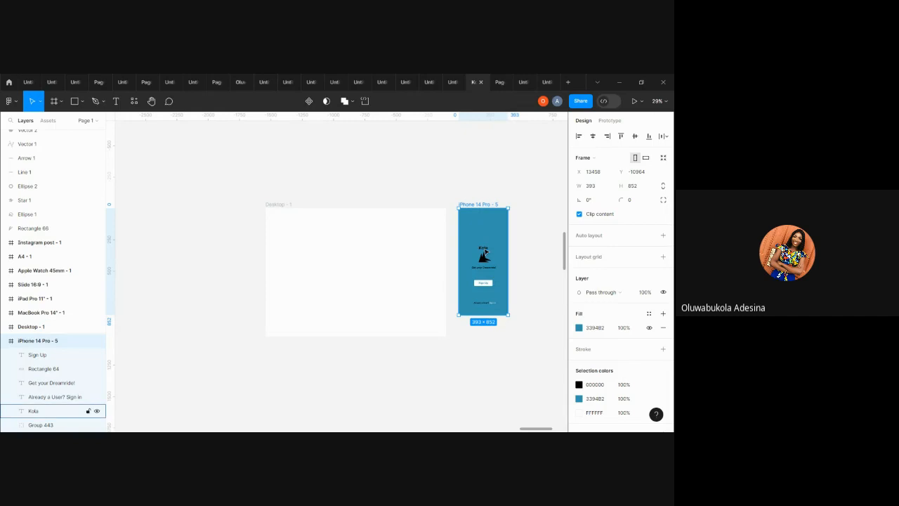
{"action": "left_click_drag", "start_coordinate": [484, 252], "coordinate": [567, 256]}
{"action": "double_click", "coordinate": [483, 261]}
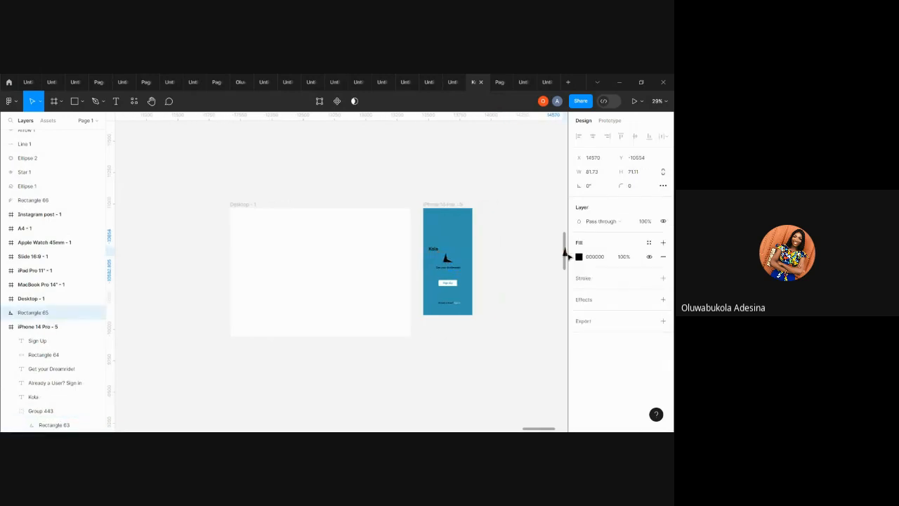
{"action": "key", "text": "Delete"}
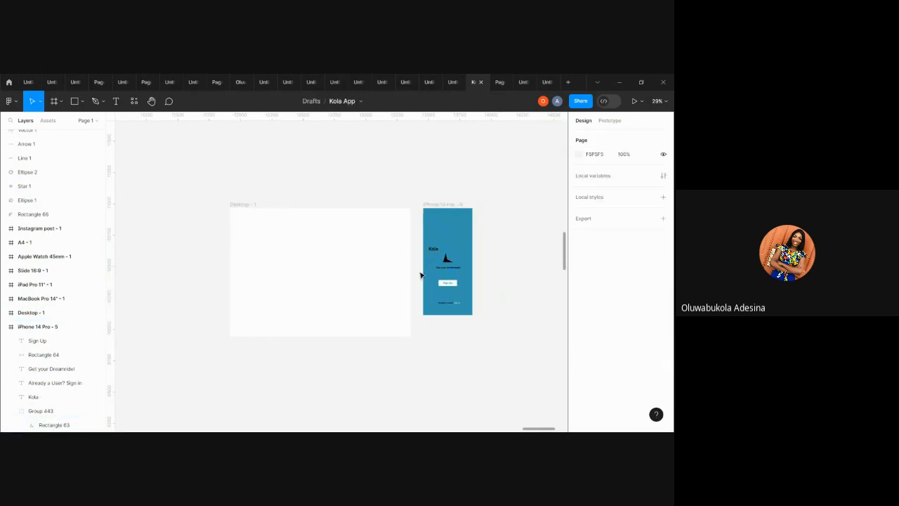
Move the remaining black logo shape to the phone frame's right edge, at about X 318, Y 288.
{"action": "left_click", "coordinate": [448, 260]}
{"action": "left_click", "coordinate": [448, 260]}
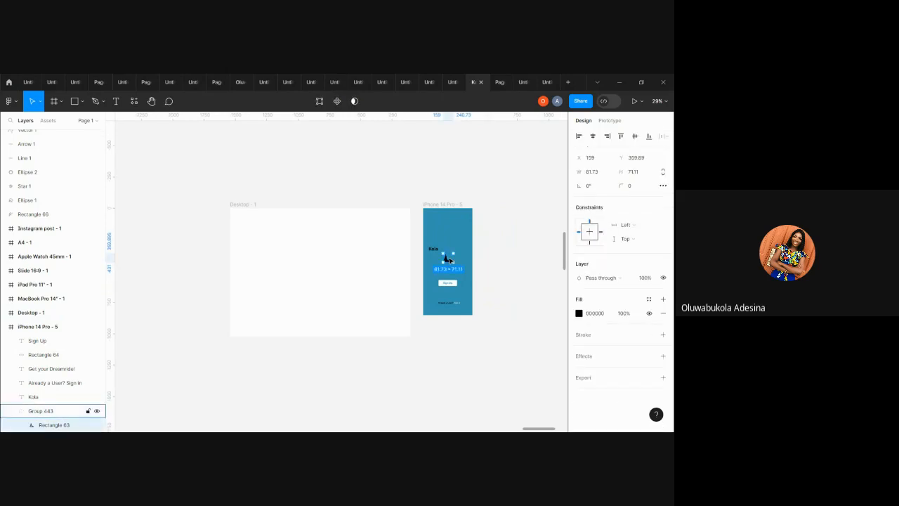
{"action": "left_click_drag", "start_coordinate": [448, 260], "coordinate": [469, 251]}
Move the "Get your Dreamride!" text right and slightly down, so that it runs past the phone frame's right edge.
{"action": "left_click", "coordinate": [444, 269]}
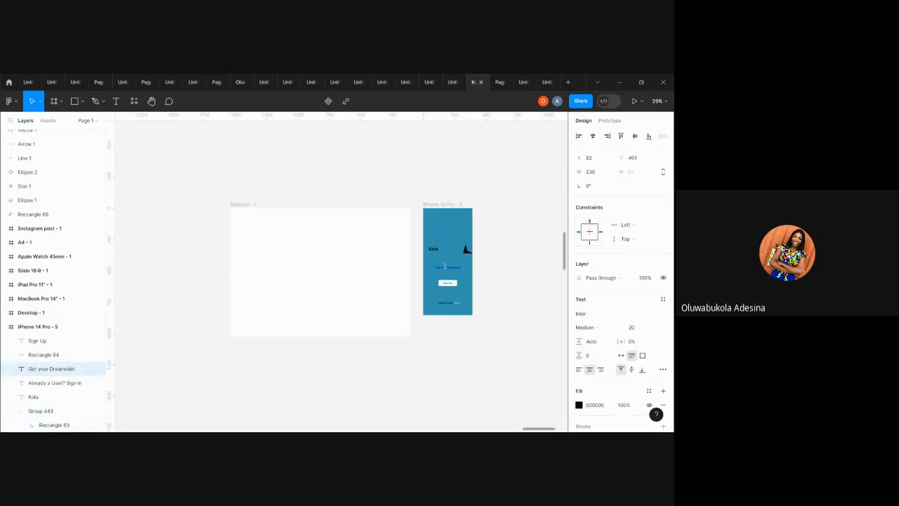
{"action": "left_click", "coordinate": [448, 266]}
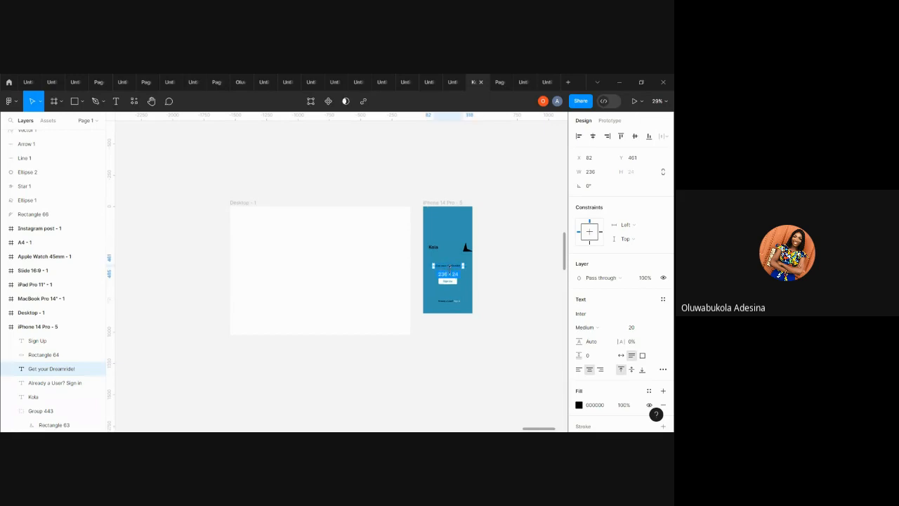
{"action": "scroll", "coordinate": [449, 267], "scroll_direction": "up", "scroll_amount": 5}
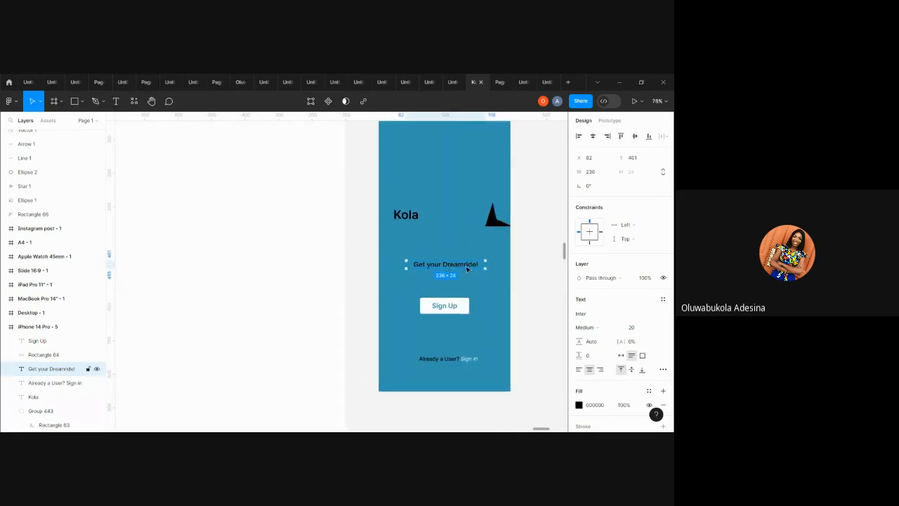
{"action": "left_click_drag", "start_coordinate": [467, 269], "coordinate": [505, 288]}
Group the Sign Up text with its white rectangle and move the group to the phone frame's left edge, about X 0, Y 613.
{"action": "left_click", "coordinate": [445, 309]}
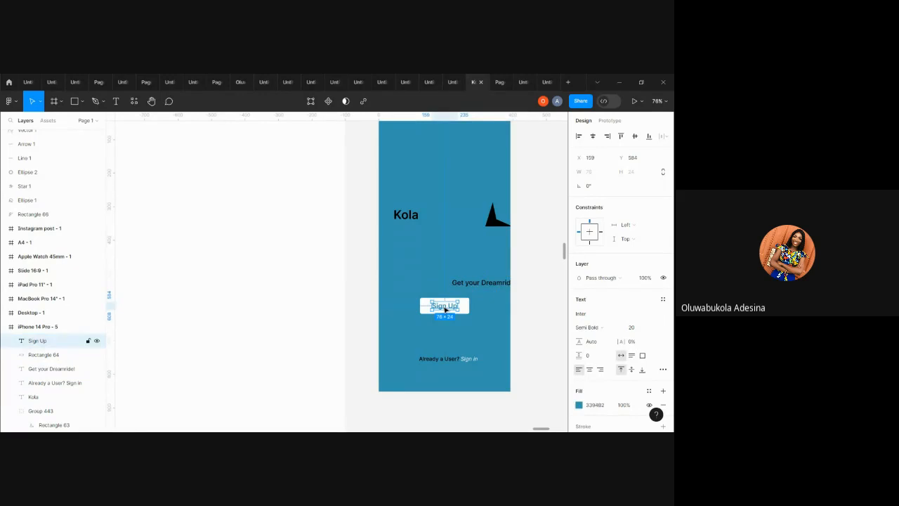
{"action": "left_click", "coordinate": [464, 304], "text": "shift"}
{"action": "key", "text": "ctrl+g"}
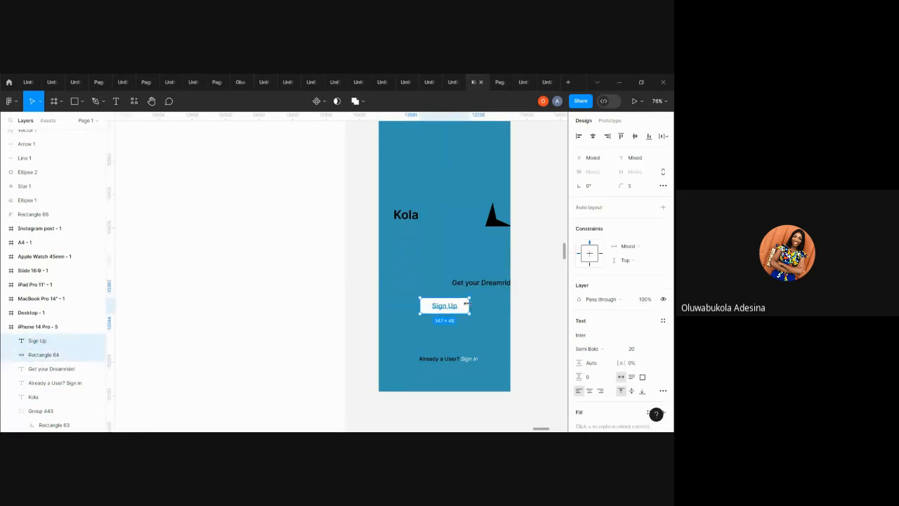
{"action": "left_click_drag", "start_coordinate": [467, 303], "coordinate": [425, 318]}
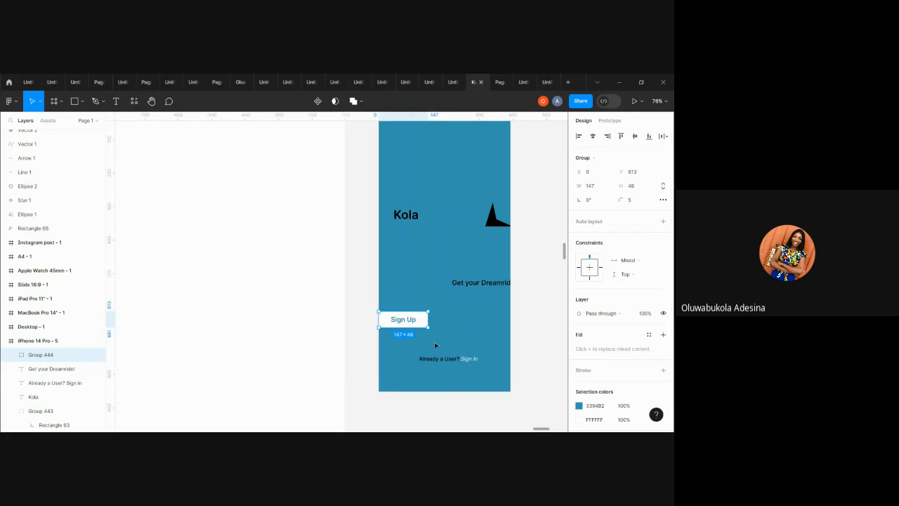
Align the Kola text to the phone frame's left edge, to its right edge, to the top-right corner and finally to the top-left corner.
{"action": "scroll", "coordinate": [517, 310], "scroll_direction": "down", "scroll_amount": 2}
{"action": "scroll", "coordinate": [517, 311], "scroll_direction": "up", "scroll_amount": 3}
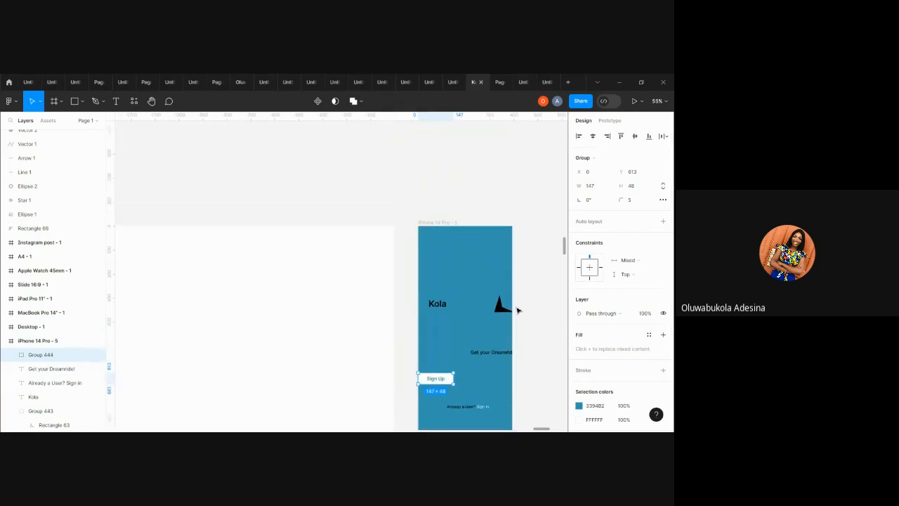
{"action": "left_click", "coordinate": [439, 308]}
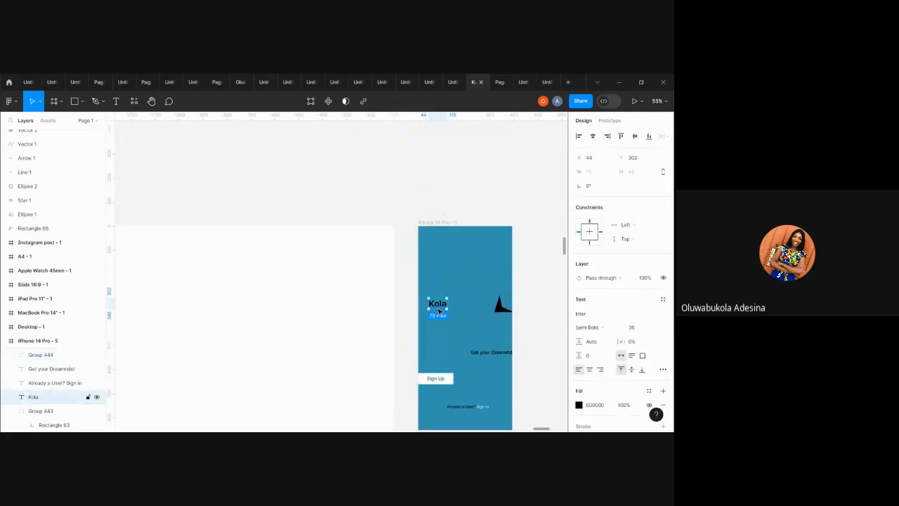
{"action": "left_click", "coordinate": [579, 136]}
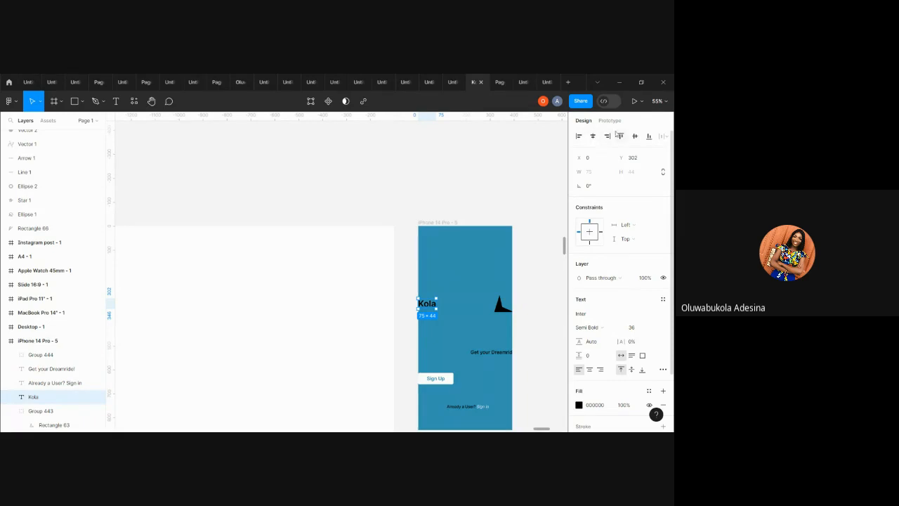
{"action": "left_click", "coordinate": [607, 138]}
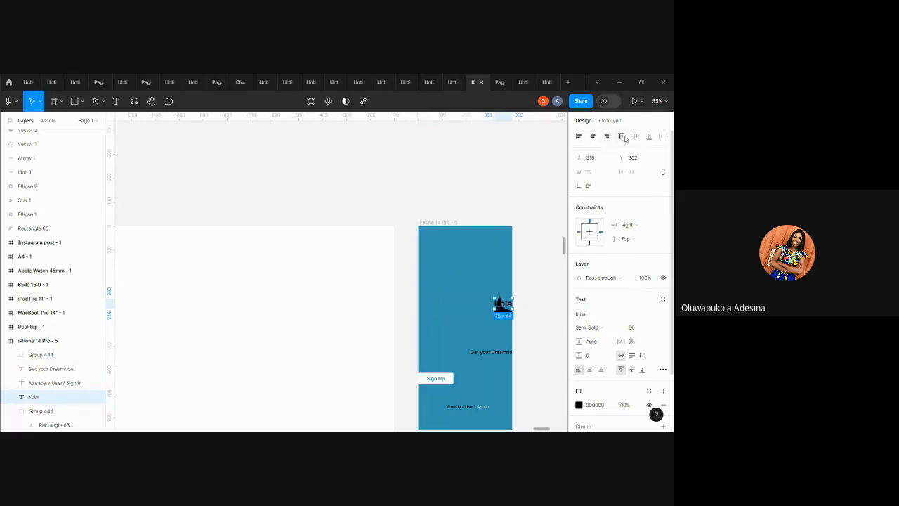
{"action": "left_click", "coordinate": [622, 136]}
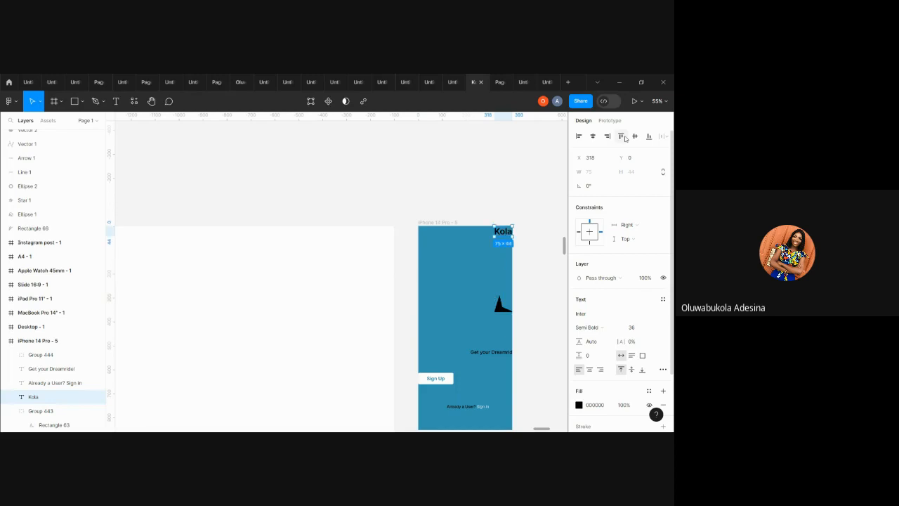
{"action": "left_click", "coordinate": [579, 136]}
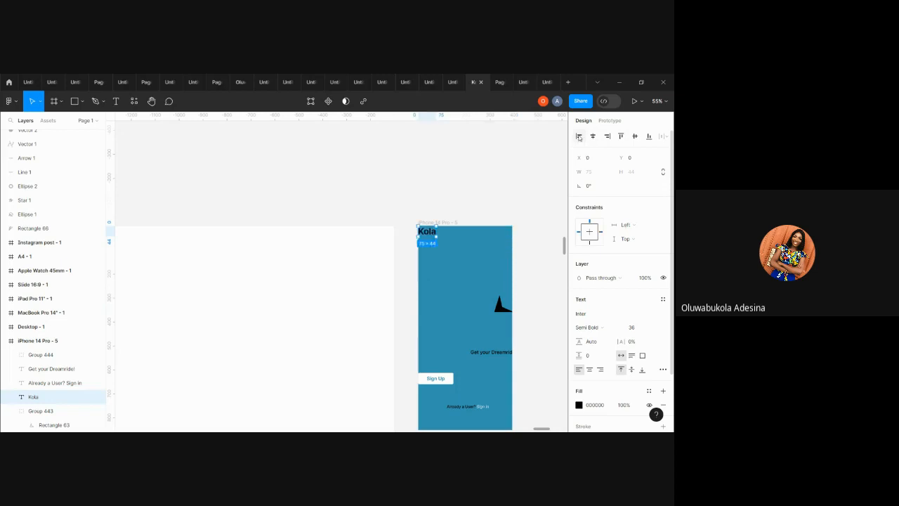
Align the Kola text to the phone frame's bottom edge, try its right edge, and finish with it centred horizontally.
{"action": "left_click", "coordinate": [648, 136]}
{"action": "scroll", "coordinate": [452, 220], "scroll_direction": "down", "scroll_amount": 2}
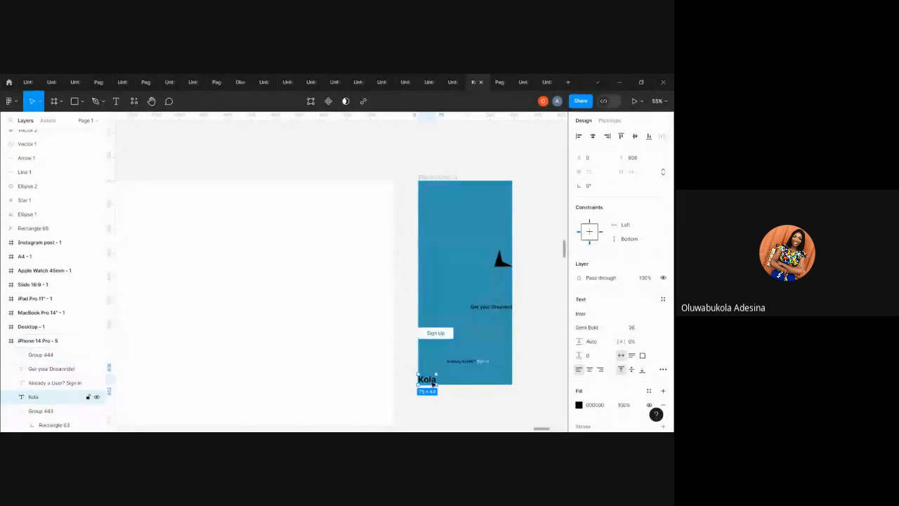
{"action": "left_click", "coordinate": [607, 136]}
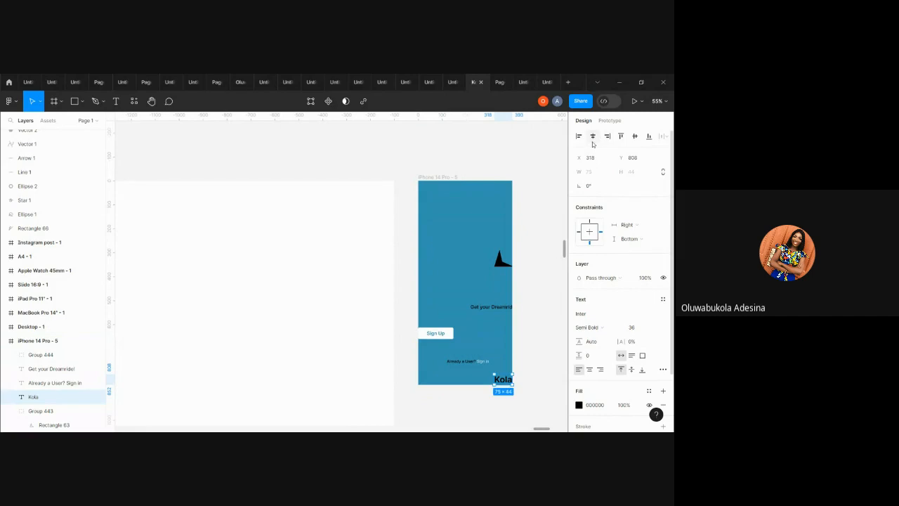
{"action": "left_click", "coordinate": [592, 136]}
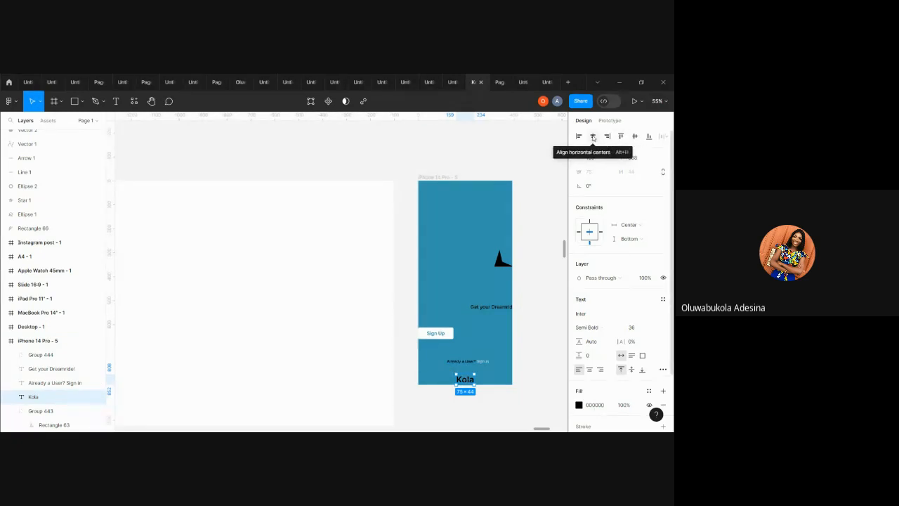
{"action": "left_click", "coordinate": [592, 138]}
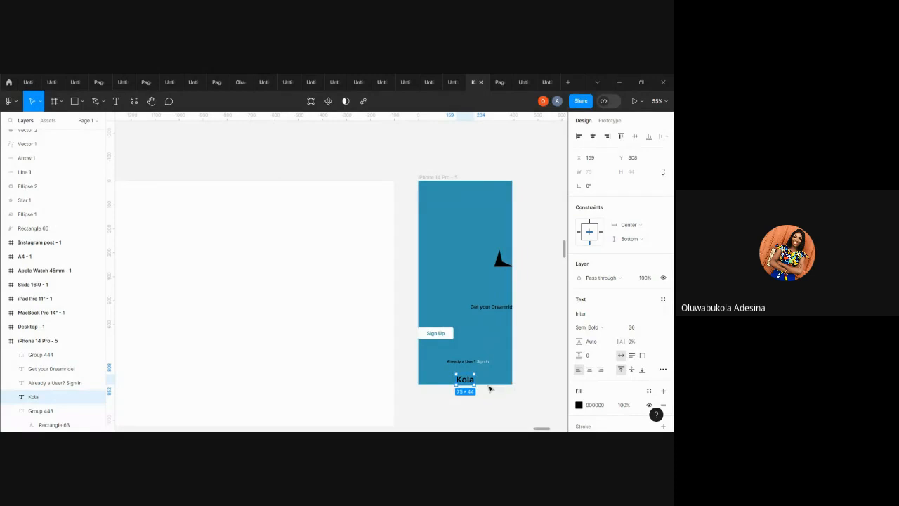
Inspect the Kola text's placement within the phone frame and align it to the frame's vertical centre.
{"action": "scroll", "coordinate": [490, 385], "scroll_direction": "up", "scroll_amount": 5}
{"action": "scroll", "coordinate": [426, 378], "scroll_direction": "right", "scroll_amount": 3}
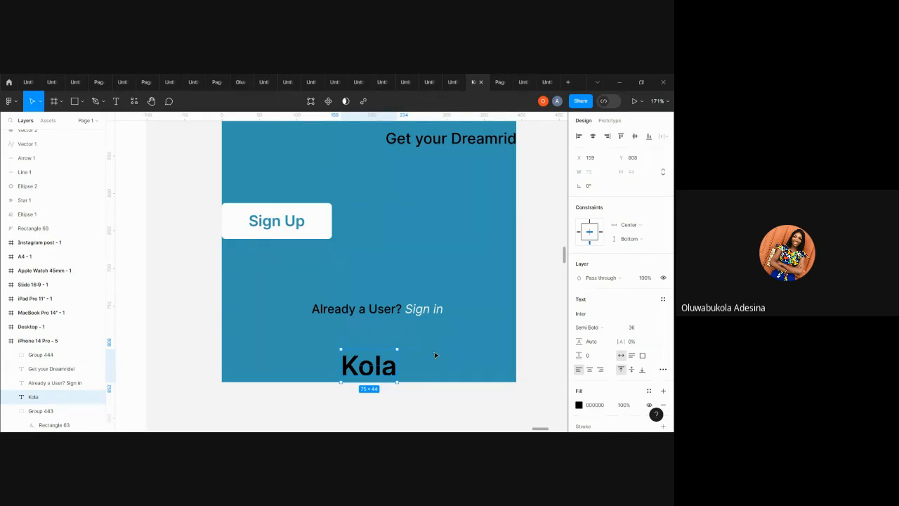
{"action": "key", "text": "alt"}
{"action": "scroll", "coordinate": [431, 340], "scroll_direction": "down", "scroll_amount": 5}
{"action": "scroll", "coordinate": [429, 341], "scroll_direction": "up", "scroll_amount": 3}
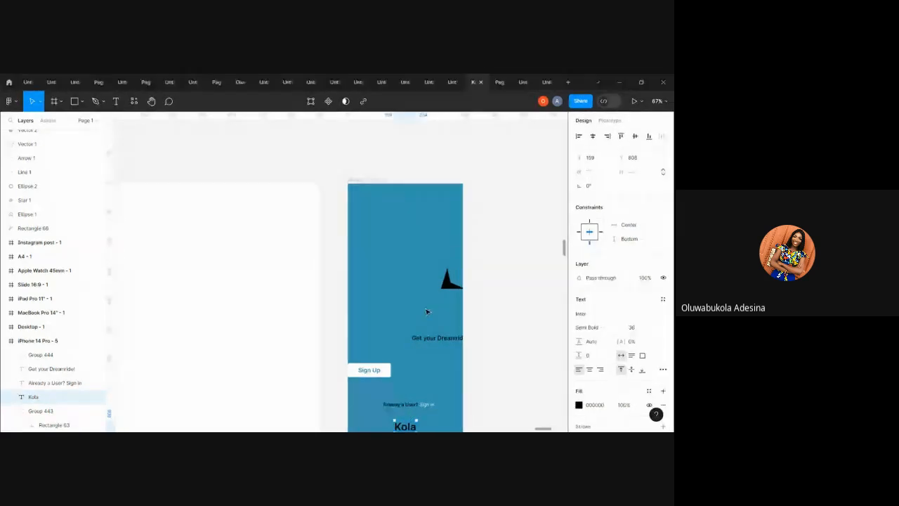
{"action": "scroll", "coordinate": [425, 311], "scroll_direction": "down", "scroll_amount": 2}
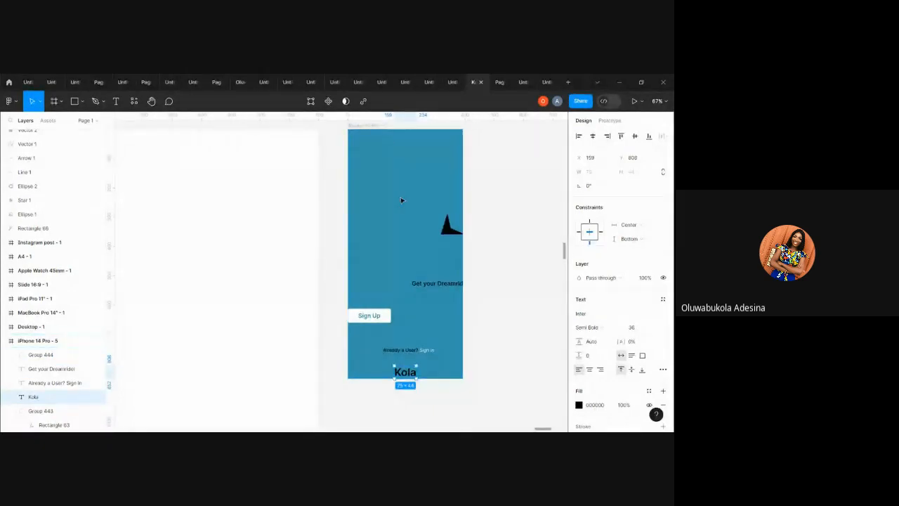
{"action": "scroll", "coordinate": [430, 232], "scroll_direction": "up", "scroll_amount": 2}
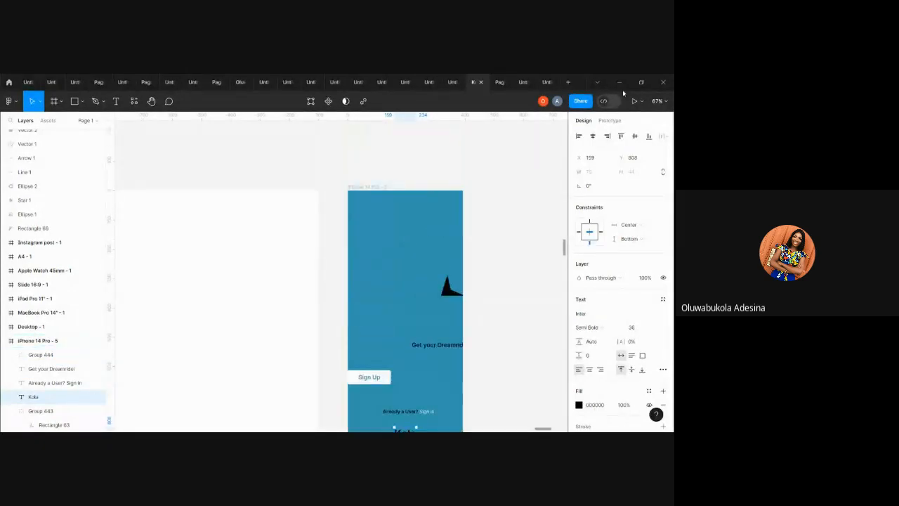
{"action": "scroll", "coordinate": [512, 191], "scroll_direction": "down", "scroll_amount": 2}
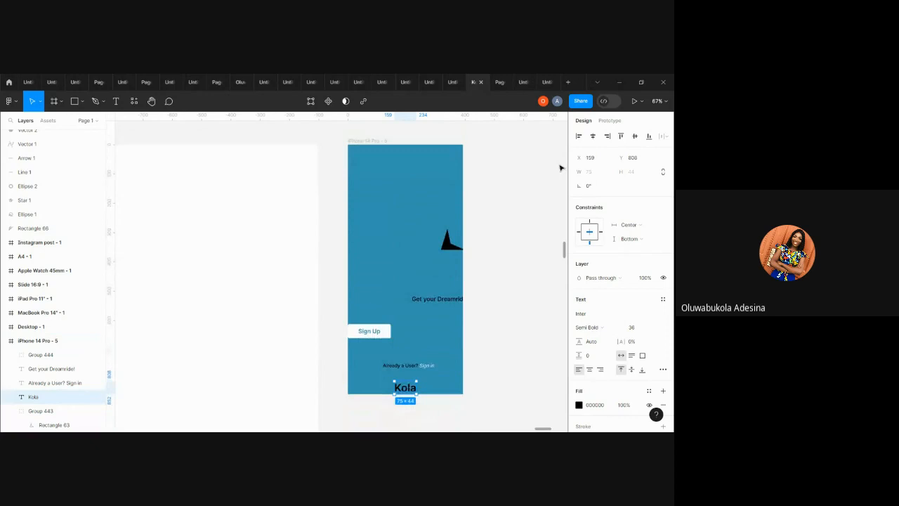
{"action": "left_click", "coordinate": [634, 136]}
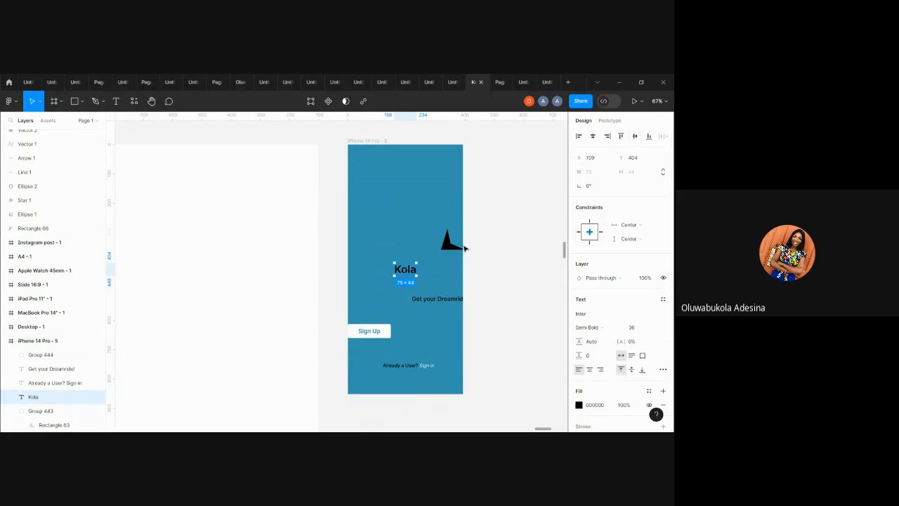
Centre the black logo group vertically and horizontally in the phone frame, then move it up to about X 159, Y 333.
{"action": "left_click", "coordinate": [452, 249]}
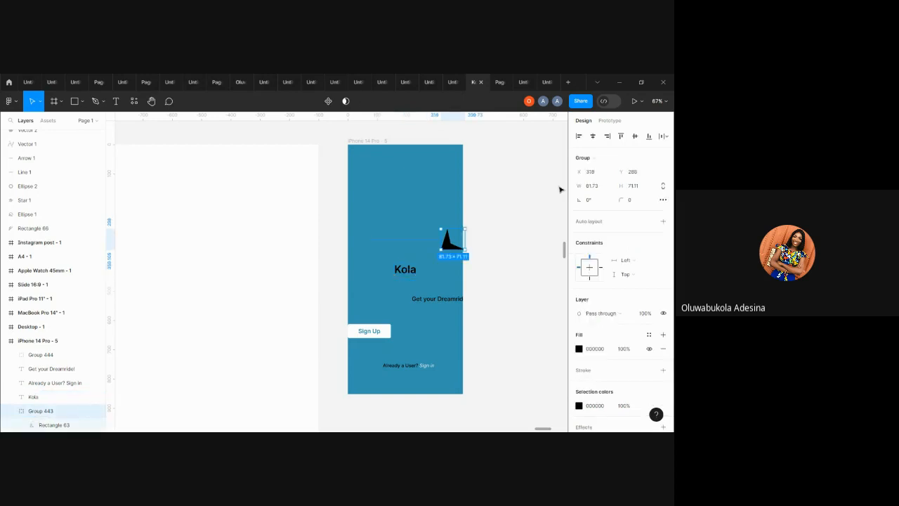
{"action": "left_click", "coordinate": [634, 137]}
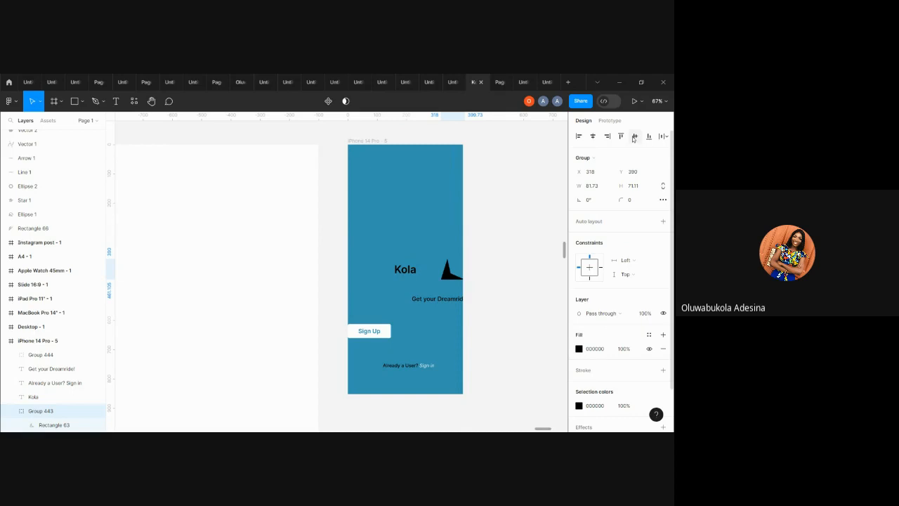
{"action": "left_click", "coordinate": [594, 137]}
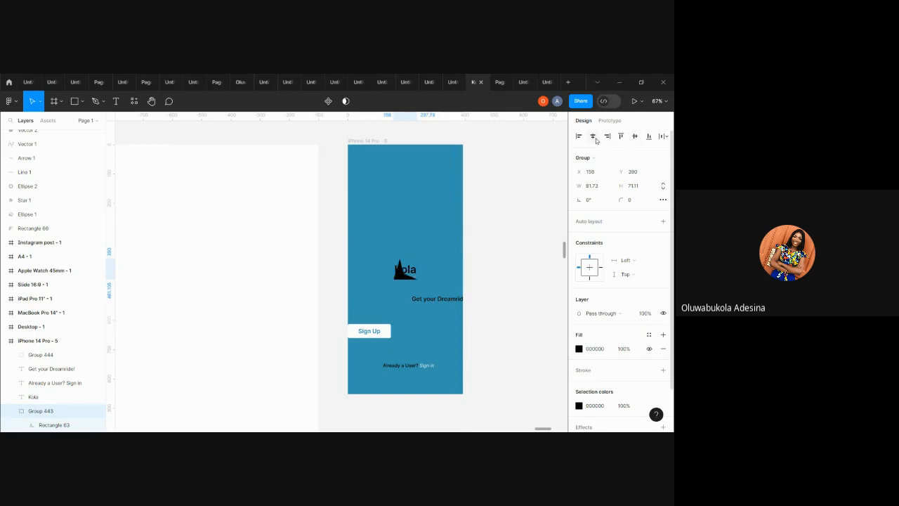
{"action": "mouse_move", "coordinate": [406, 274]}
{"action": "left_mouse_down"}
{"action": "mouse_move", "coordinate": [408, 253]}
{"action": "mouse_move", "coordinate": [393, 278]}
{"action": "mouse_move", "coordinate": [408, 290]}
{"action": "mouse_move", "coordinate": [409, 249]}
{"action": "mouse_move", "coordinate": [406, 258]}
{"action": "left_mouse_up"}
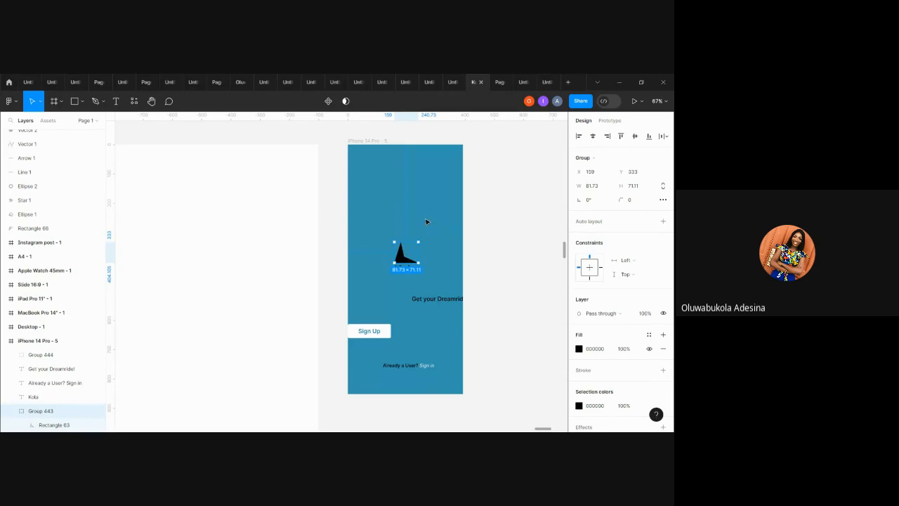
Check the black logo group's distances to the phone frame's edges and centre it horizontally in the frame.
{"action": "key", "text": "alt"}
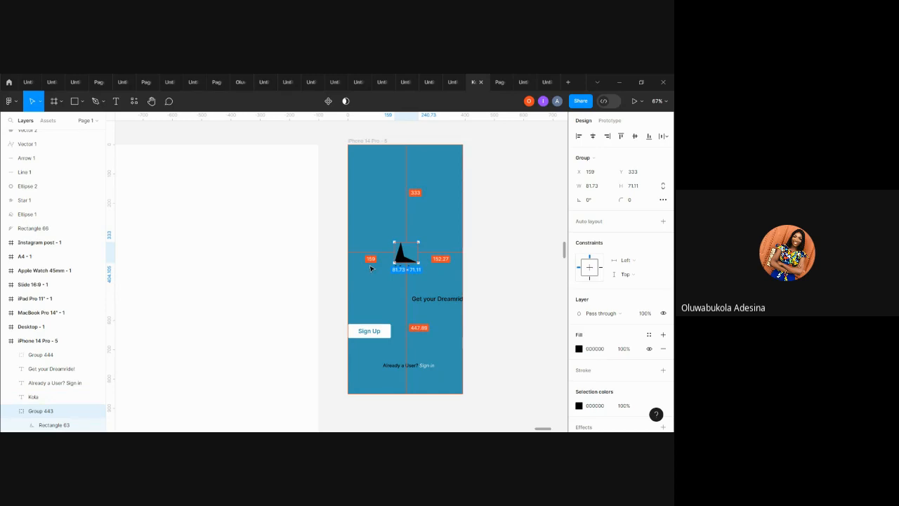
{"action": "left_click", "coordinate": [592, 136]}
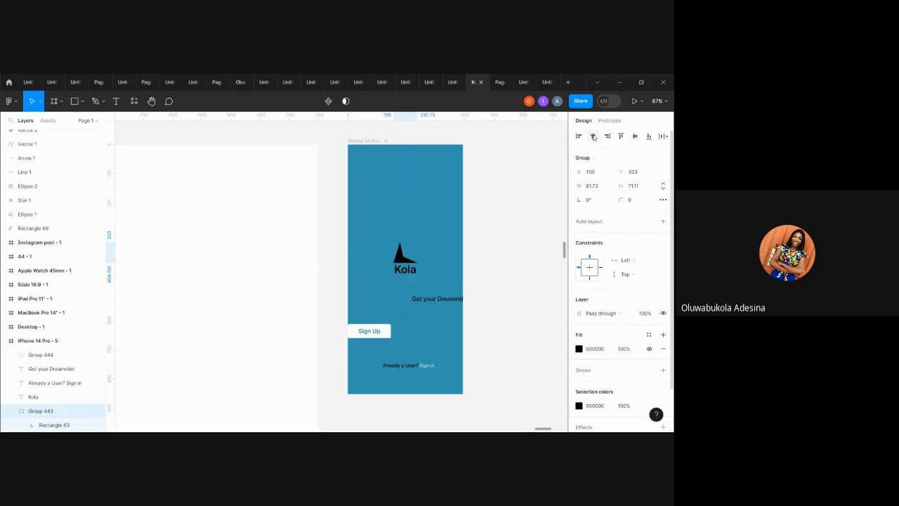
{"action": "key", "text": "alt"}
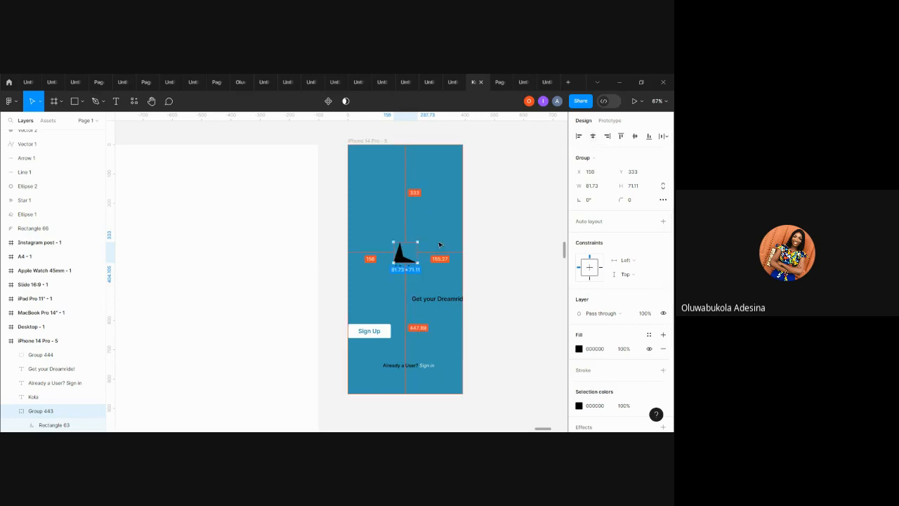
{"action": "left_click", "coordinate": [439, 245]}
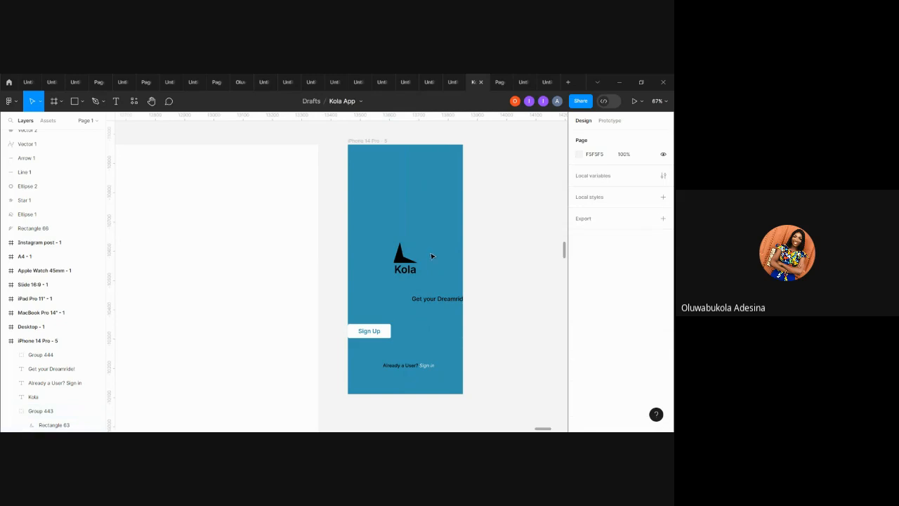
Scale the black logo group down and rotate it so that it sits just above the Kola text.
{"action": "left_click", "coordinate": [67, 410]}
{"action": "key", "text": "k"}
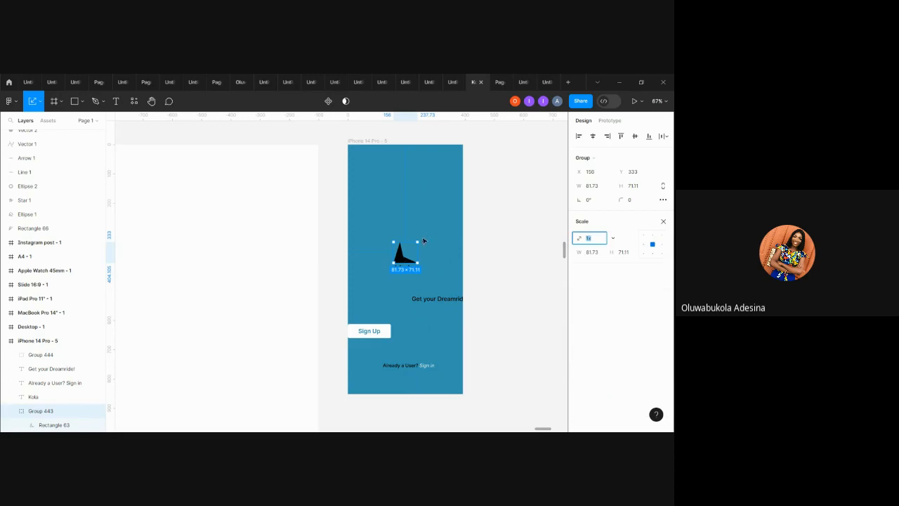
{"action": "left_click_drag", "start_coordinate": [417, 242], "coordinate": [409, 258]}
{"action": "left_click", "coordinate": [423, 247]}
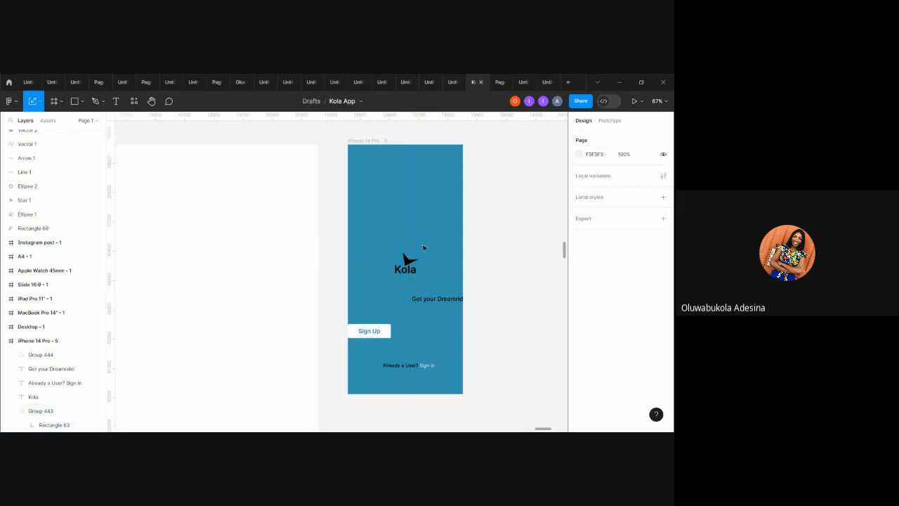
Group the Kola text with the black logo above it.
{"action": "left_click", "coordinate": [410, 272]}
{"action": "left_click", "coordinate": [406, 259], "text": "shift"}
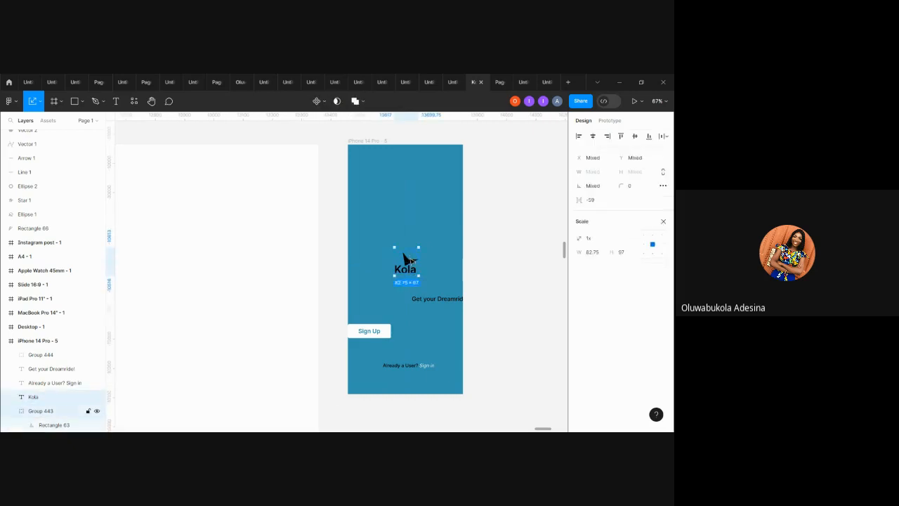
{"action": "key", "text": "ctrl+g"}
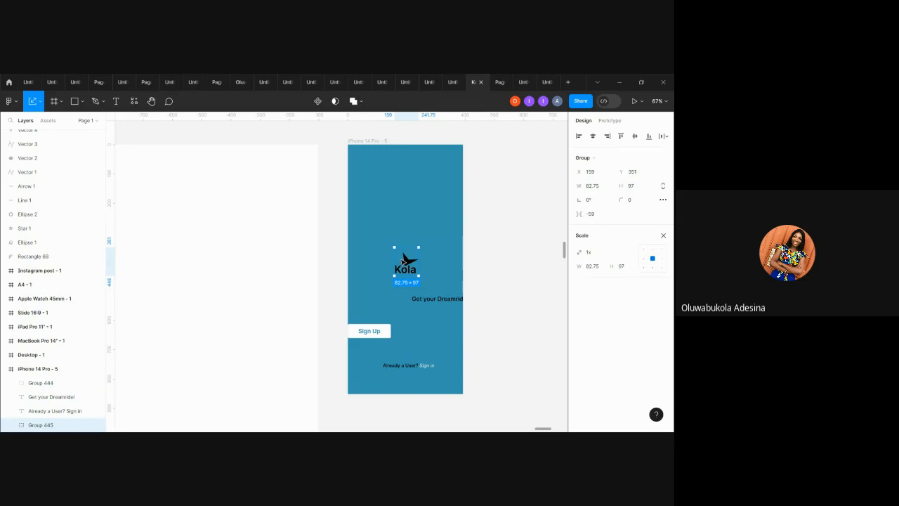
Check the margins of the combined logo and Kola text group and centre it horizontally and vertically in the phone frame.
{"action": "left_click_drag", "start_coordinate": [403, 260], "coordinate": [402, 260]}
{"action": "key", "text": "alt"}
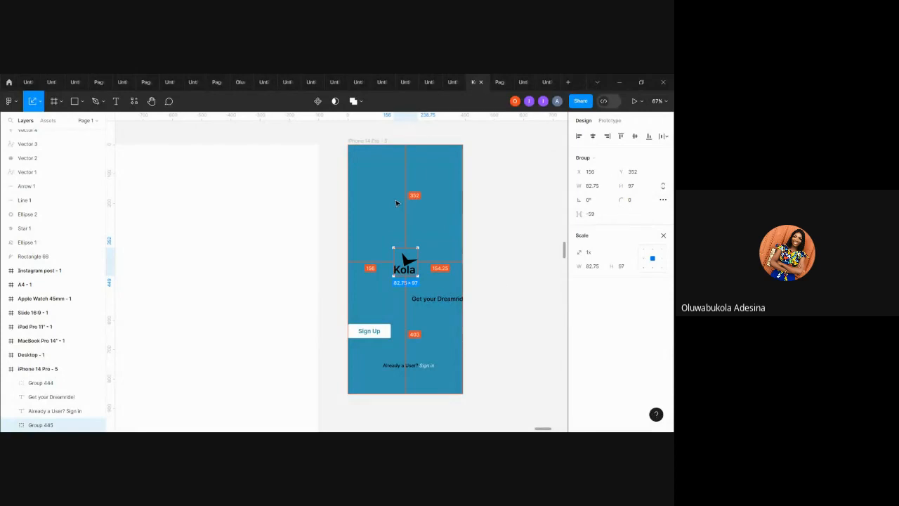
{"action": "left_click", "coordinate": [592, 137]}
{"action": "left_click", "coordinate": [635, 136]}
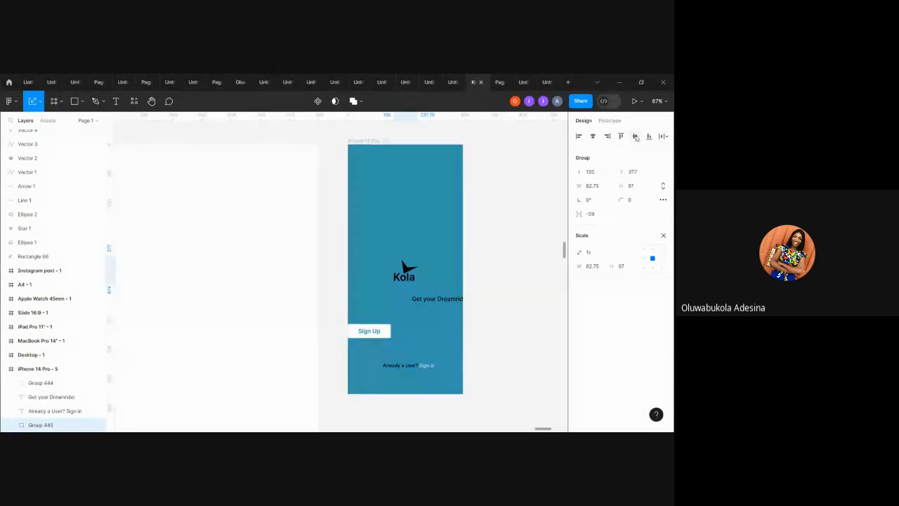
Centre the "Get your Dreamride!" text in the phone frame and fit its box, 202 wide, just beneath the Kola logo at about Y 485.
{"action": "left_click", "coordinate": [435, 300]}
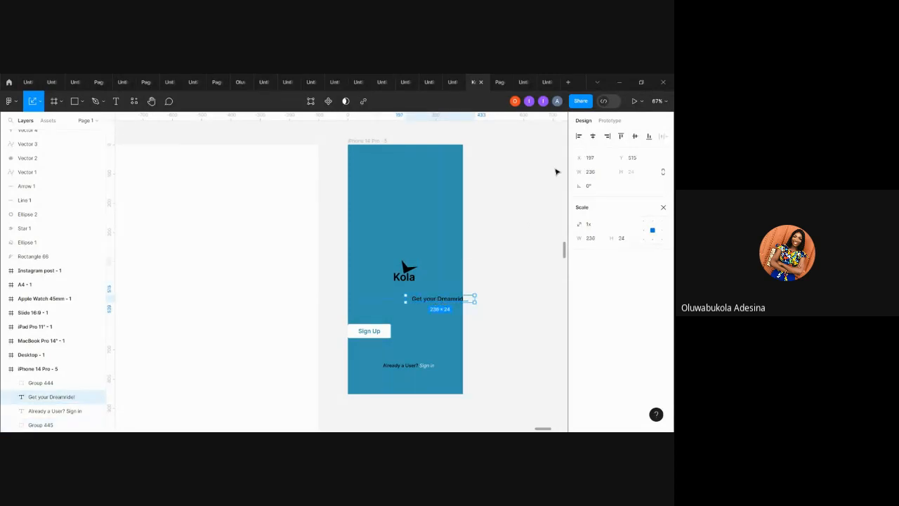
{"action": "left_click", "coordinate": [592, 136]}
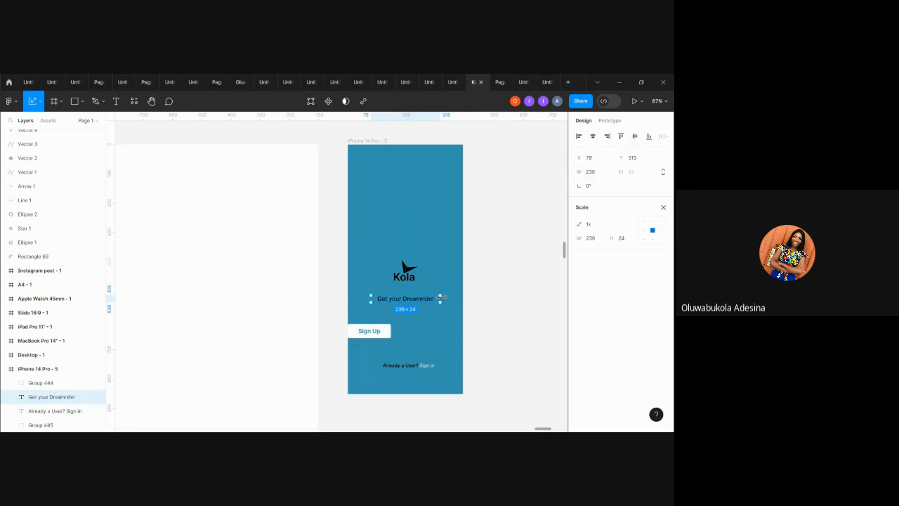
{"action": "key", "text": "v"}
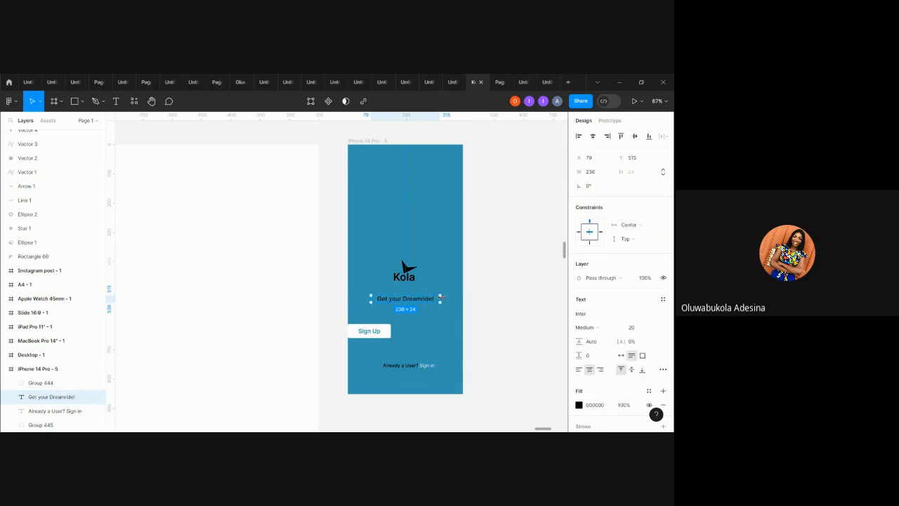
{"action": "left_click_drag", "start_coordinate": [440, 298], "coordinate": [416, 293]}
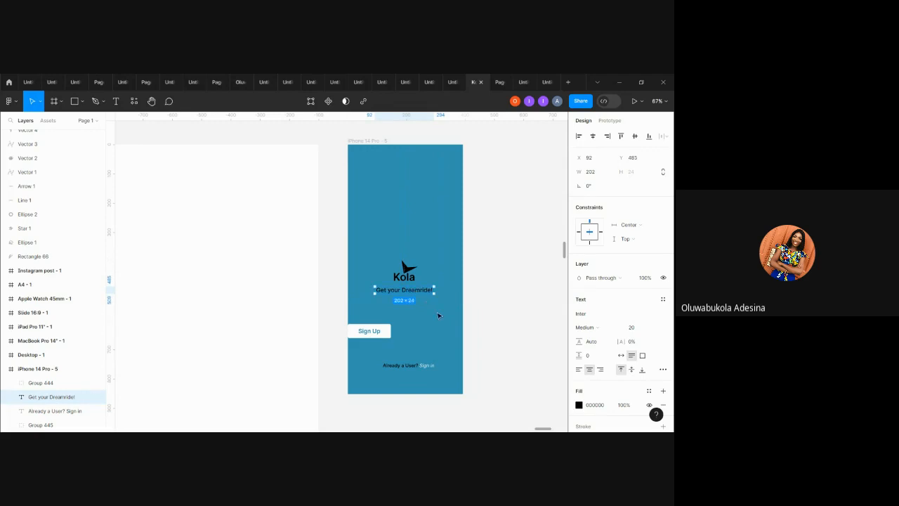
Check the "Get your Dreamride!" text's side margins and re-centre it horizontally in the phone frame.
{"action": "key", "text": "alt"}
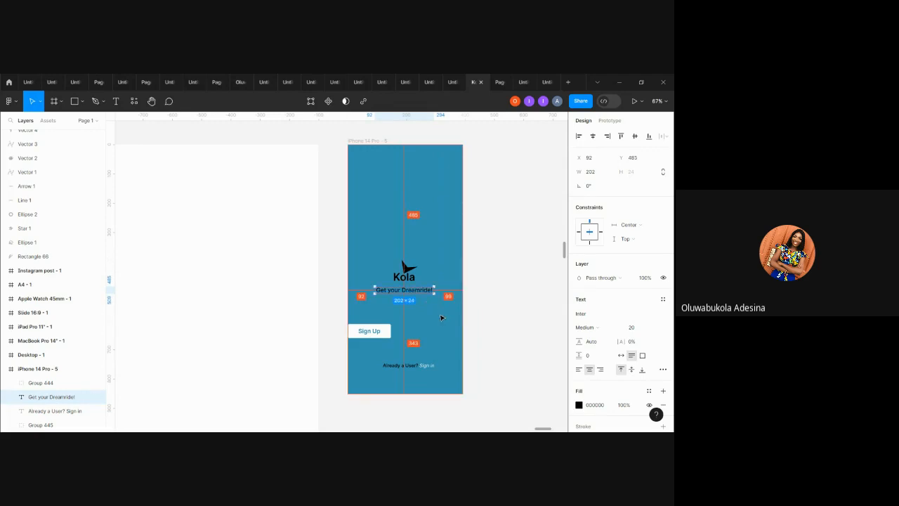
{"action": "left_click", "coordinate": [592, 136]}
{"action": "key", "text": "alt"}
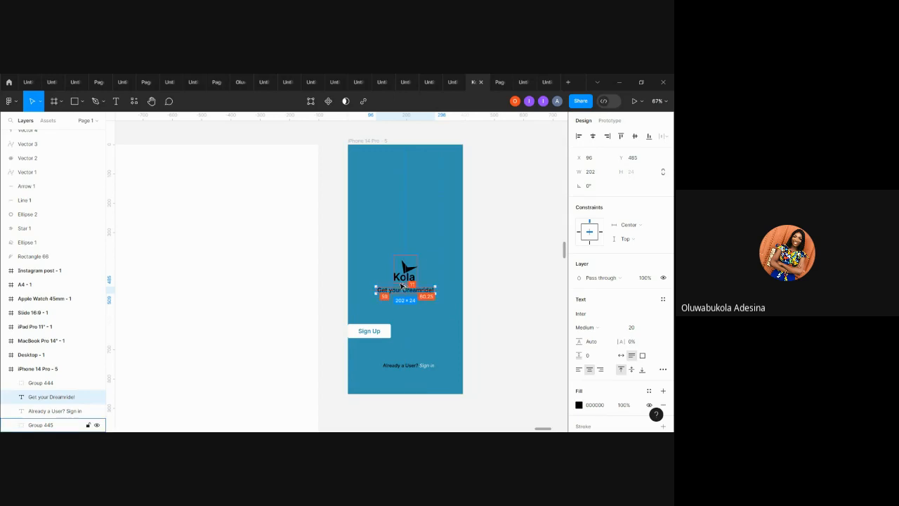
Centre the Sign Up button group horizontally in the phone frame and move it up to about Y 558.
{"action": "left_click", "coordinate": [385, 333]}
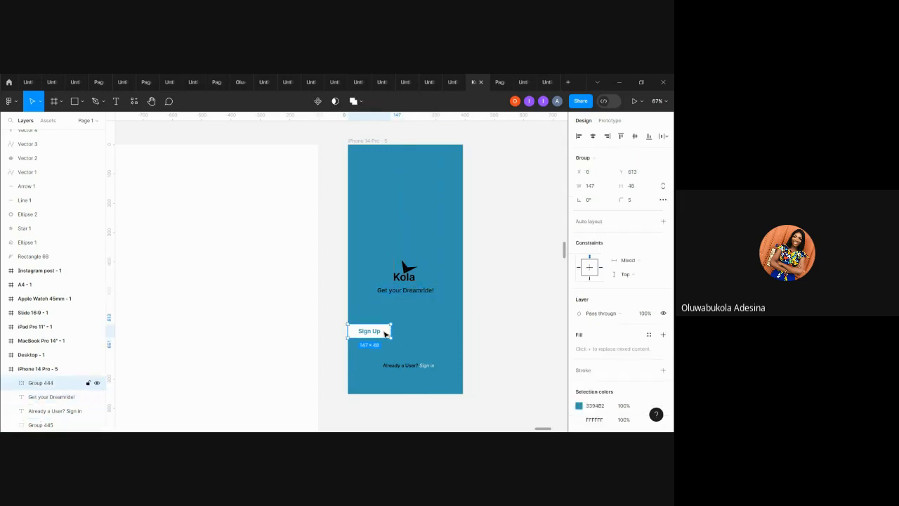
{"action": "left_click", "coordinate": [592, 137]}
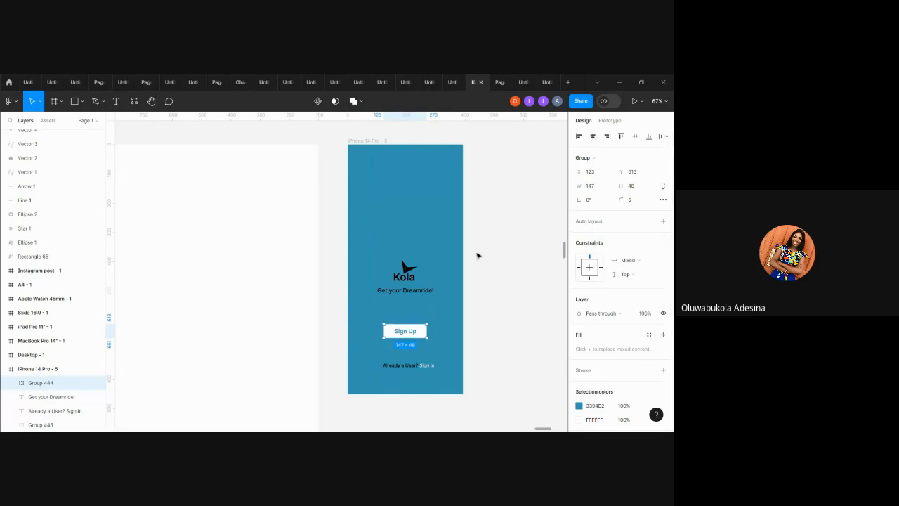
{"action": "left_click_drag", "start_coordinate": [409, 334], "coordinate": [405, 315]}
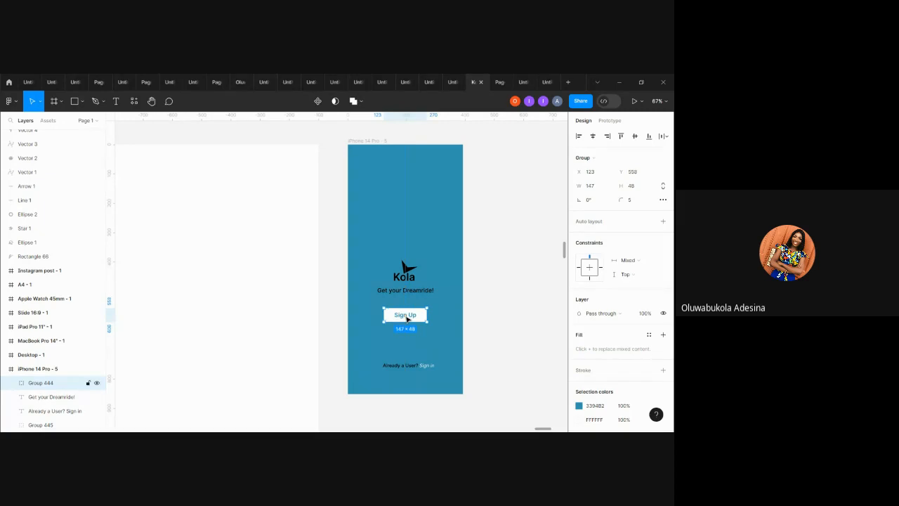
{"action": "left_click", "coordinate": [480, 218]}
Preview the iPhone 14 Pro - 5 frame as a prototype and return to the Kola App design file.
{"action": "left_click", "coordinate": [370, 138]}
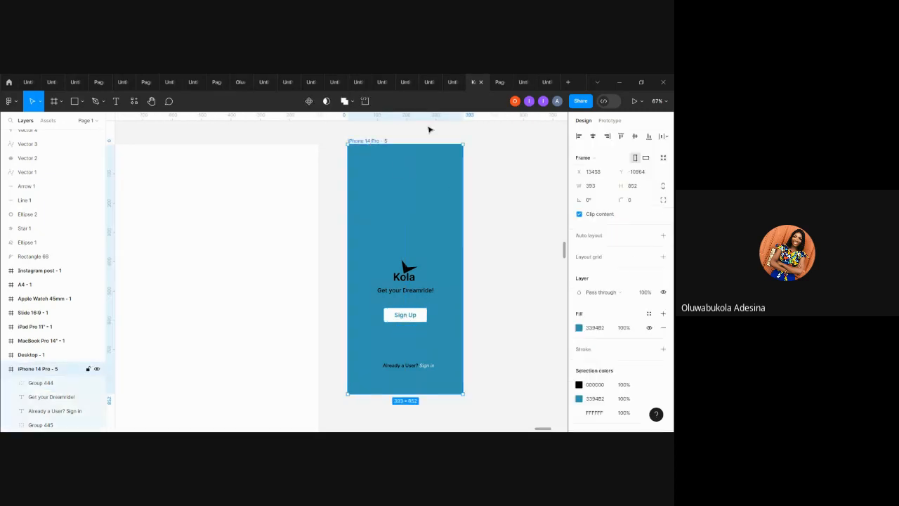
{"action": "left_click", "coordinate": [635, 101]}
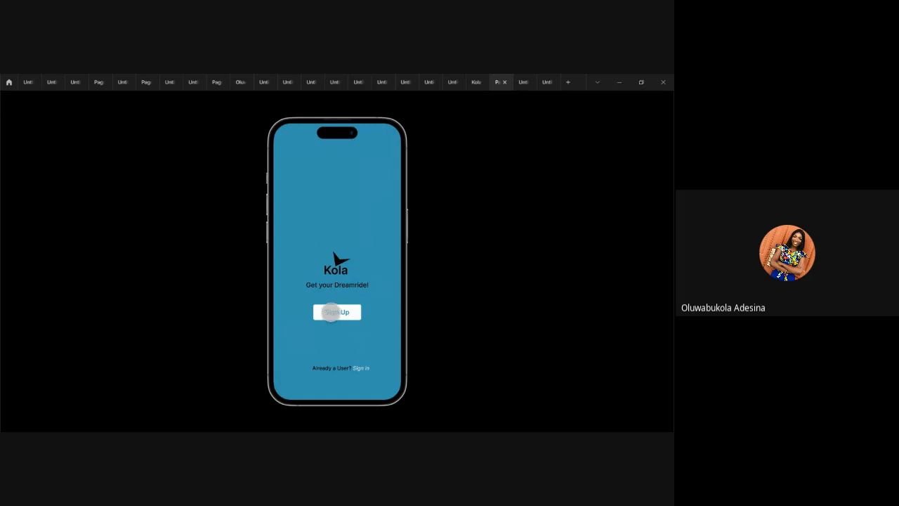
{"action": "left_click", "coordinate": [476, 83]}
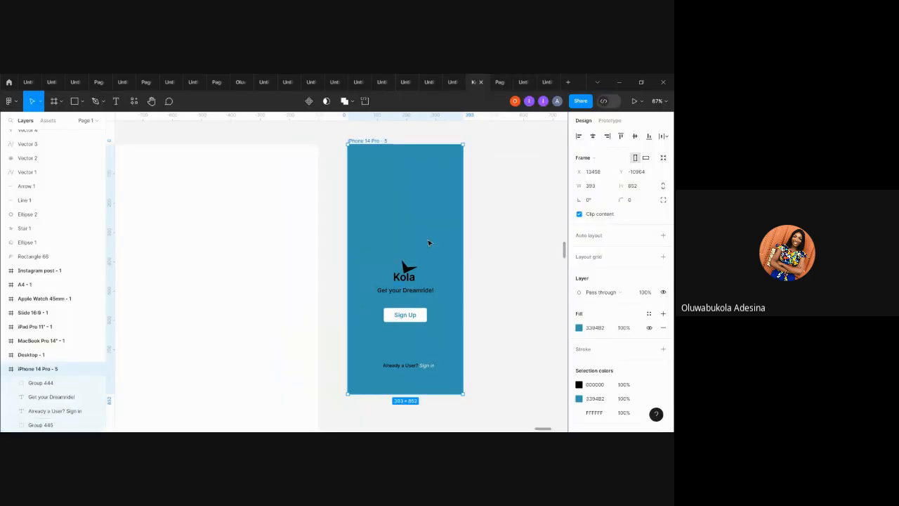
Set the corner radius of the iPhone 14 Pro - 5 frame to 30.
{"action": "scroll", "coordinate": [429, 243], "scroll_direction": "right", "scroll_amount": 2}
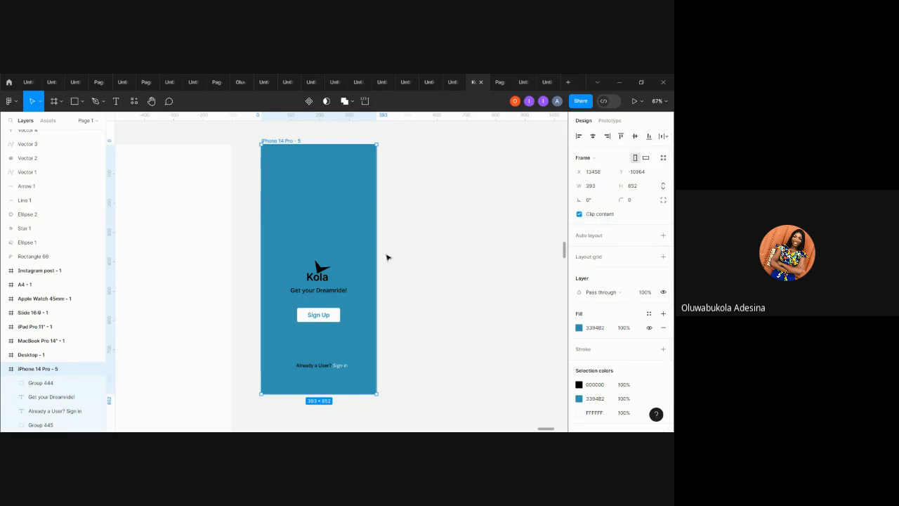
{"action": "left_click", "coordinate": [633, 202]}
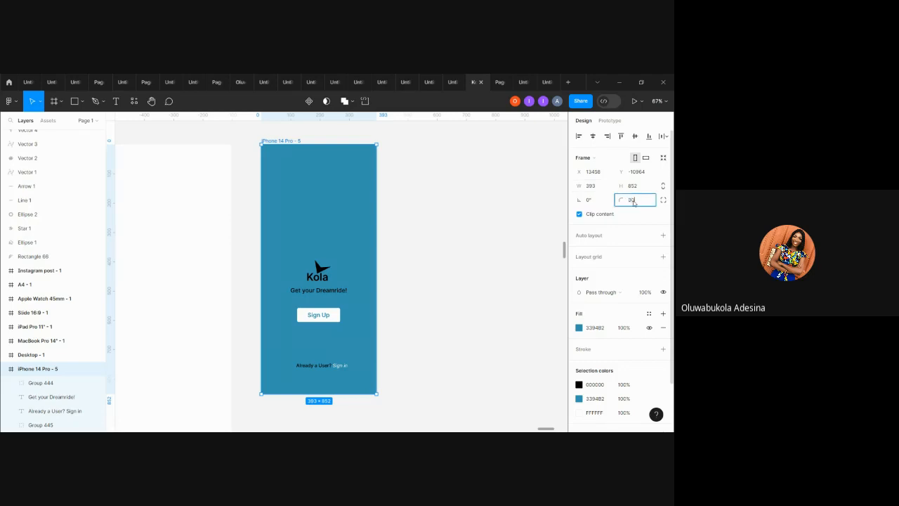
{"action": "type", "text": "30"}
{"action": "key", "text": "Return"}
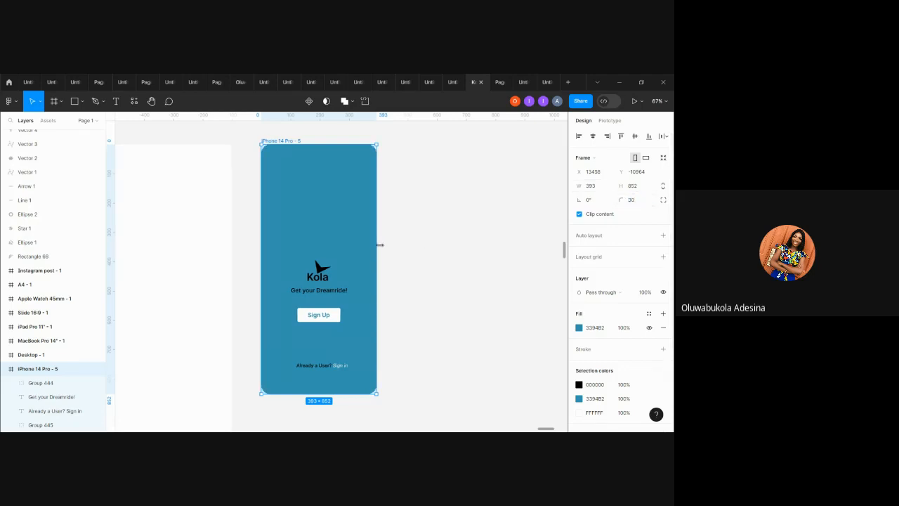
{"action": "left_click", "coordinate": [438, 248]}
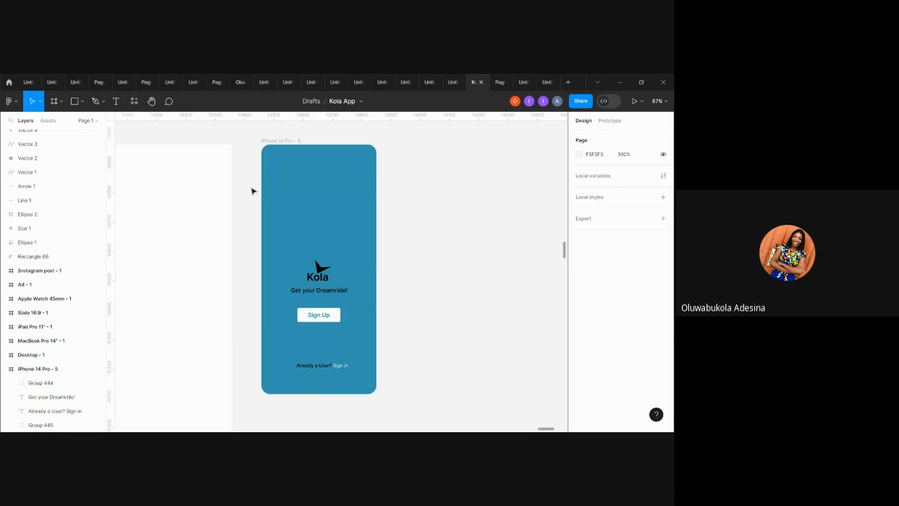
Switch the phone frame to independent corner radii and set its top-right and bottom-left corners to 0.
{"action": "left_click", "coordinate": [292, 141]}
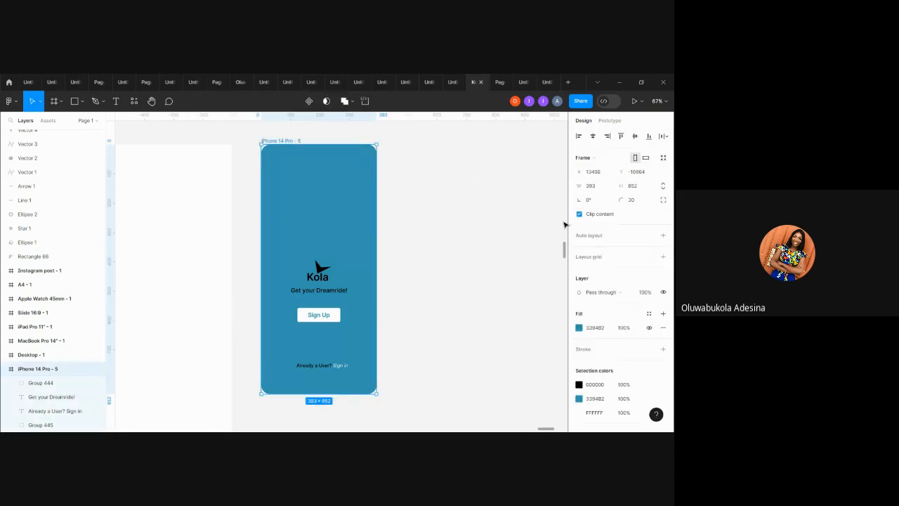
{"action": "left_click", "coordinate": [663, 200]}
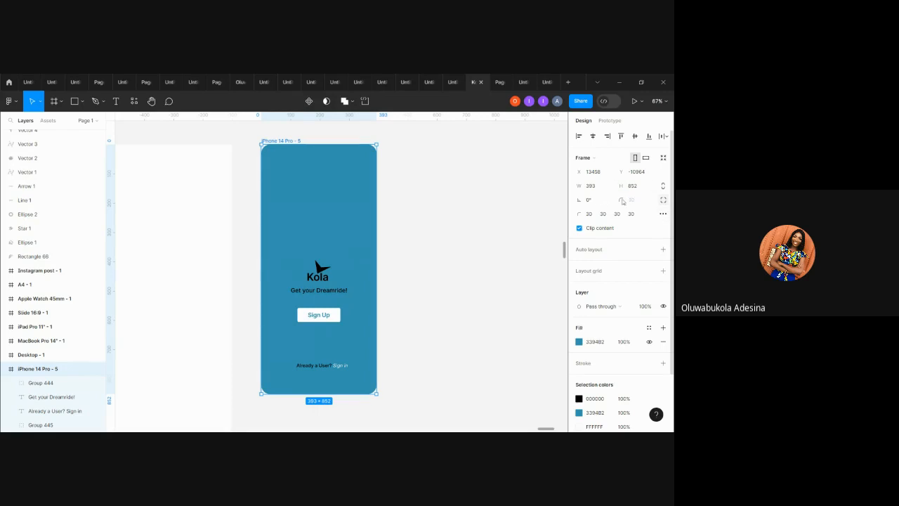
{"action": "left_click", "coordinate": [664, 201]}
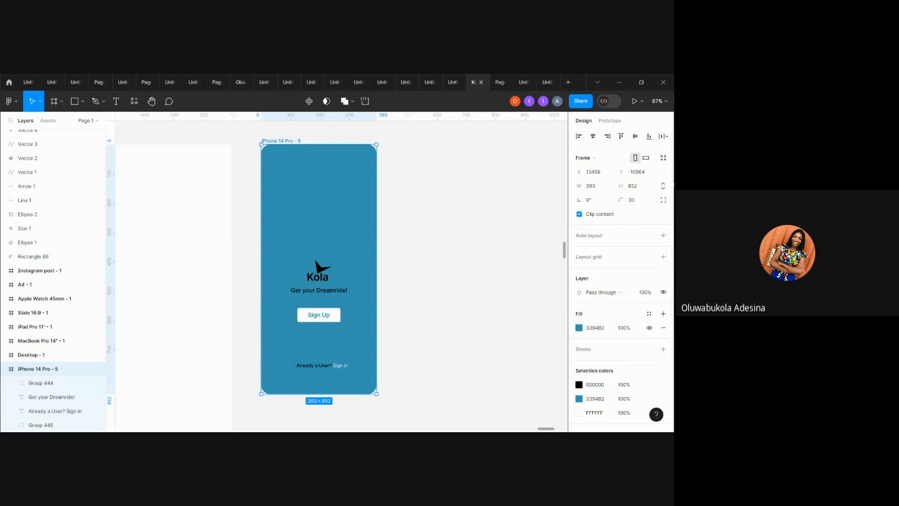
{"action": "left_click", "coordinate": [663, 201]}
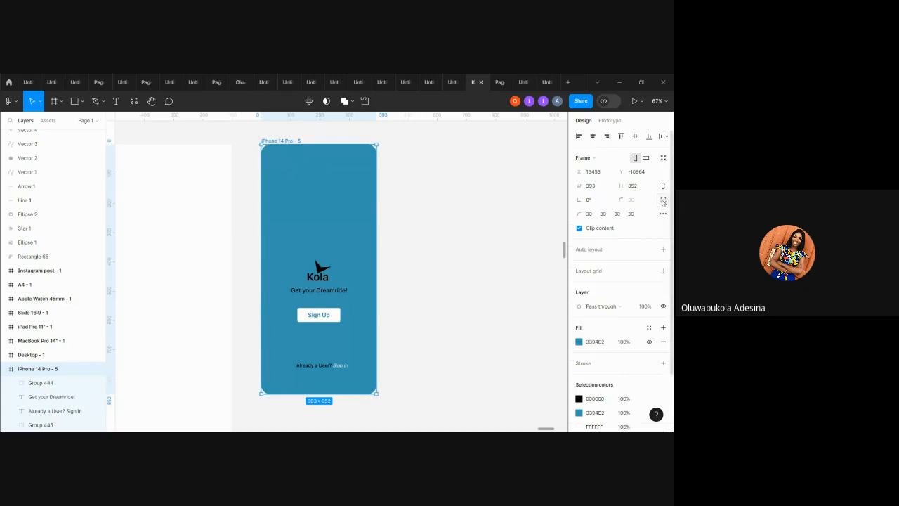
{"action": "left_click", "coordinate": [607, 215]}
{"action": "key", "text": "Return"}
{"action": "left_click", "coordinate": [632, 215]}
{"action": "type", "text": "0"}
{"action": "key", "text": "Return"}
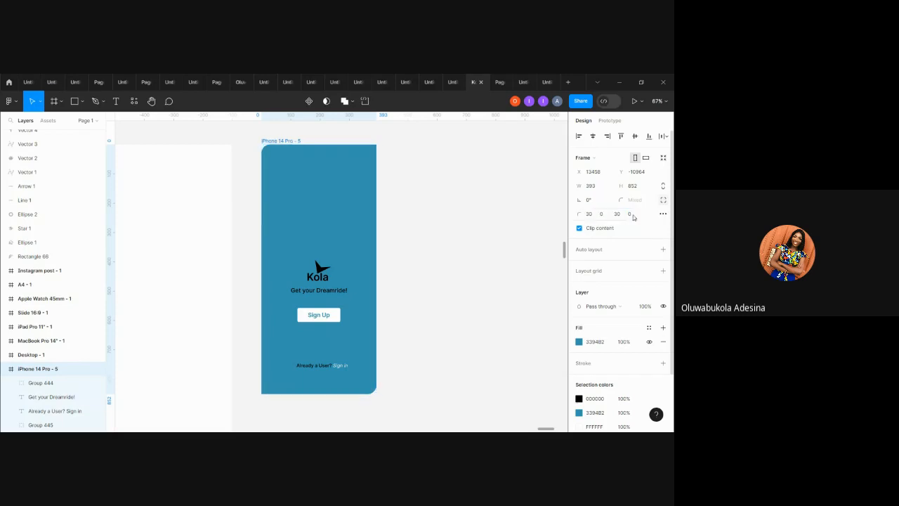
{"action": "left_click", "coordinate": [481, 212]}
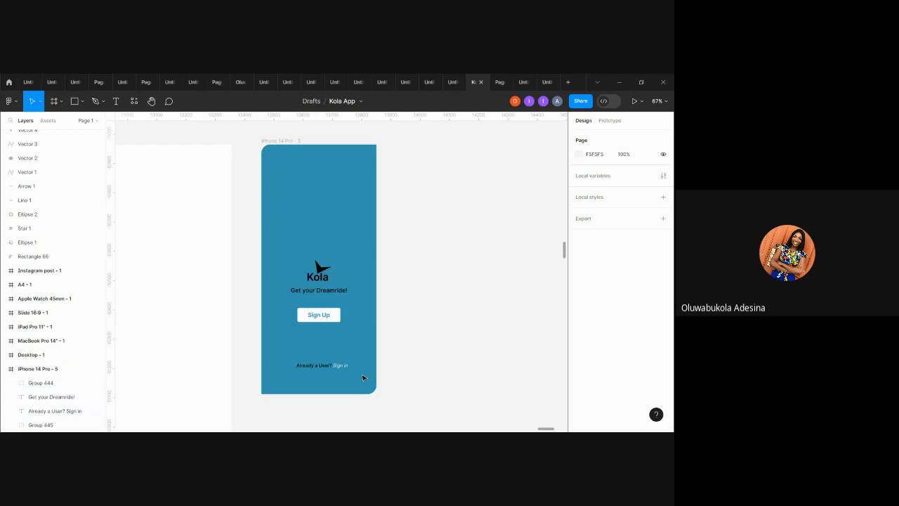
Set the phone frame's bottom-right and top-left corner radii to 0.
{"action": "left_click", "coordinate": [283, 143]}
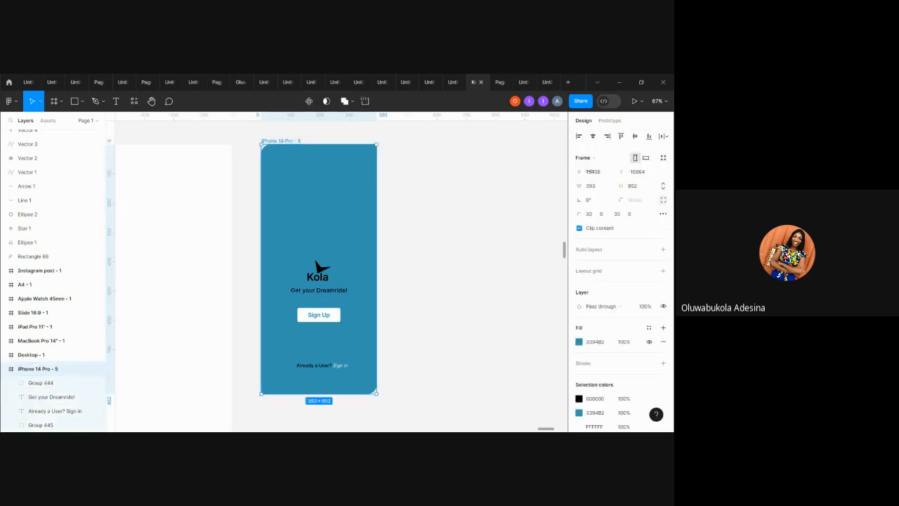
{"action": "left_click", "coordinate": [634, 215]}
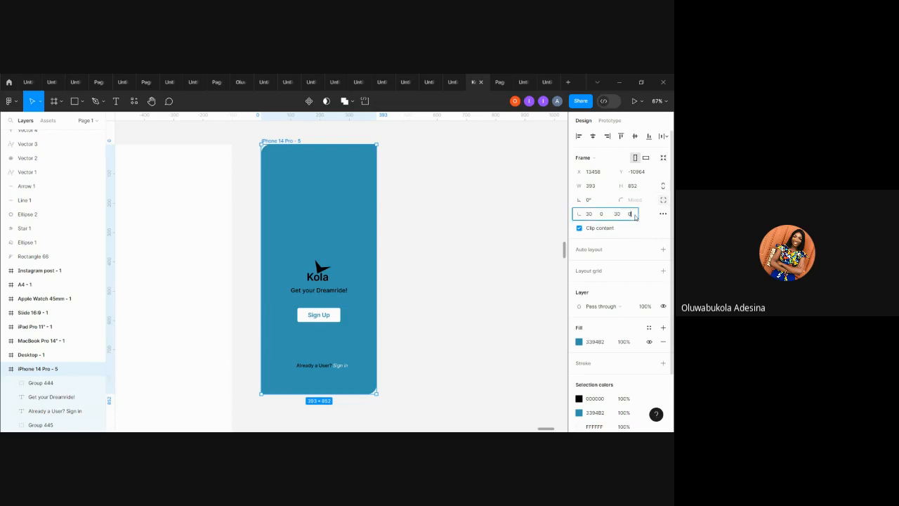
{"action": "left_click", "coordinate": [619, 214]}
{"action": "type", "text": "0"}
{"action": "key", "text": "Return"}
{"action": "left_click", "coordinate": [590, 215]}
{"action": "type", "text": "0"}
{"action": "key", "text": "Return"}
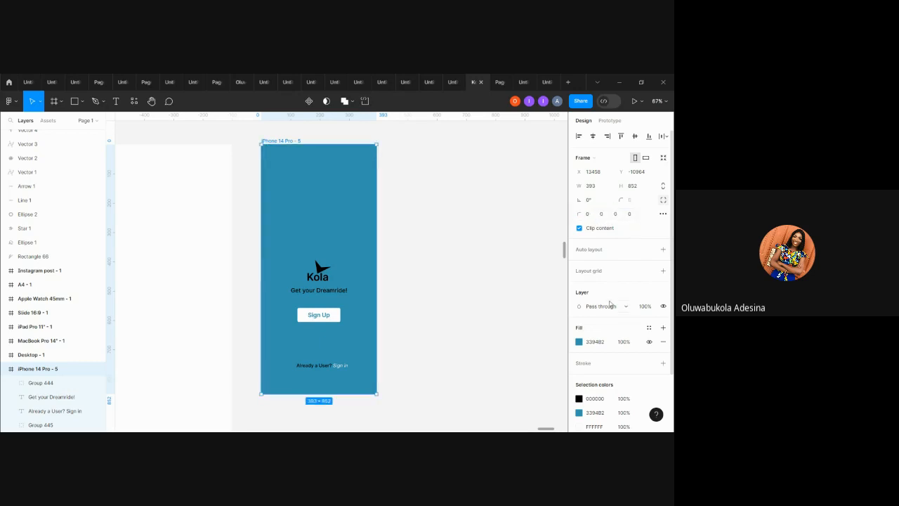
Review the phone frame's layer, fill, stroke, selection color and effects properties, and deselect the frame.
{"action": "scroll", "coordinate": [609, 303], "scroll_direction": "down", "scroll_amount": 1}
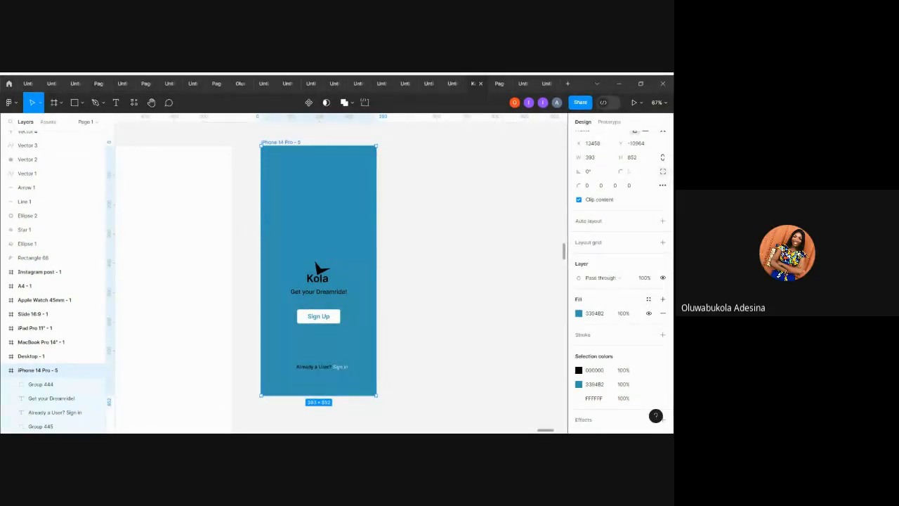
{"action": "scroll", "coordinate": [443, 317], "scroll_direction": "down", "scroll_amount": 3}
{"action": "scroll", "coordinate": [443, 318], "scroll_direction": "up", "scroll_amount": 1}
{"action": "left_click", "coordinate": [443, 317]}
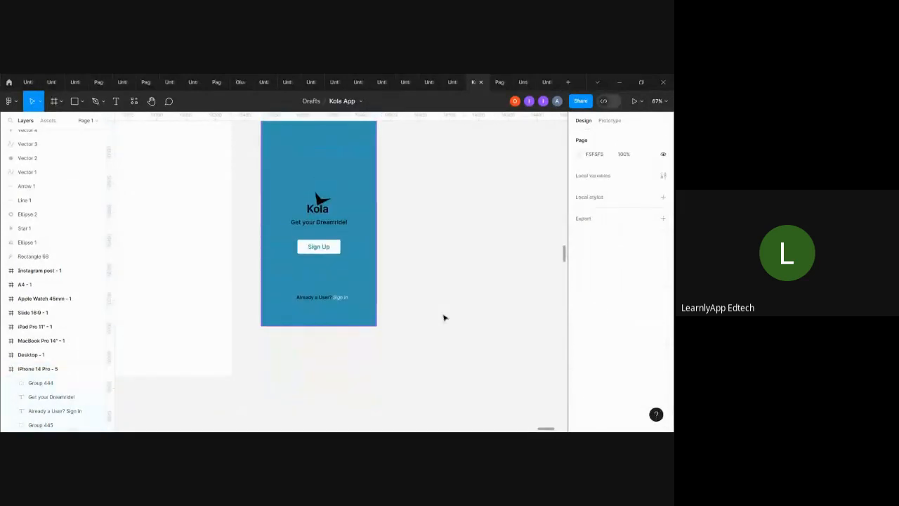
{"action": "scroll", "coordinate": [429, 341], "scroll_direction": "down", "scroll_amount": 2}
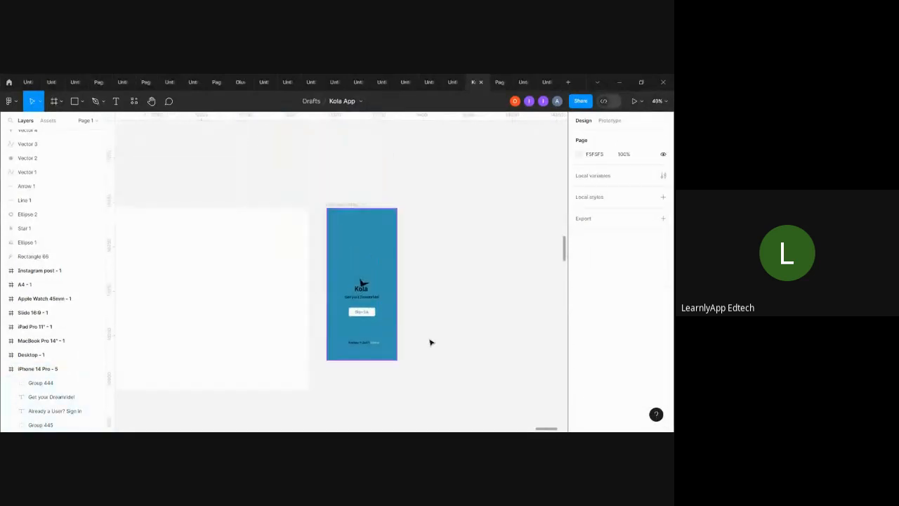
{"action": "scroll", "coordinate": [430, 342], "scroll_direction": "left", "scroll_amount": 3}
{"action": "scroll", "coordinate": [430, 342], "scroll_direction": "right", "scroll_amount": 2}
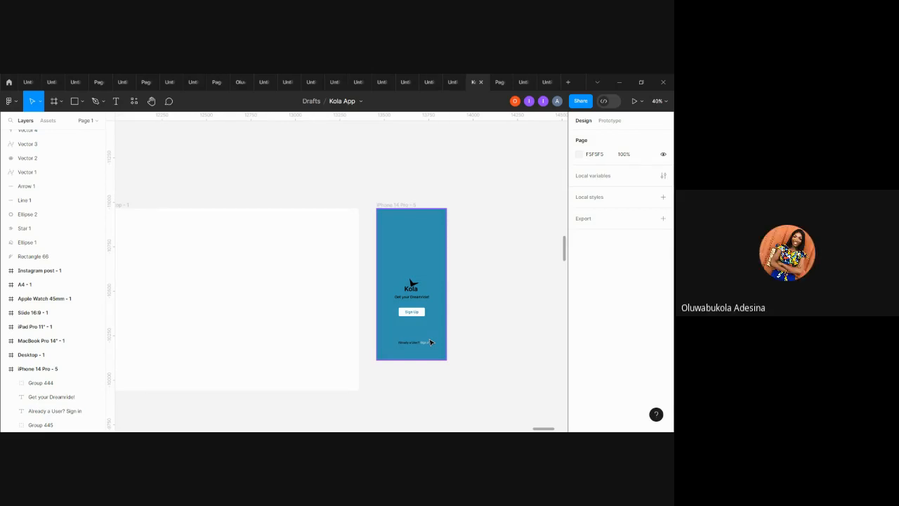
{"action": "scroll", "coordinate": [430, 342], "scroll_direction": "up", "scroll_amount": 3}
{"action": "scroll", "coordinate": [488, 320], "scroll_direction": "down", "scroll_amount": 2}
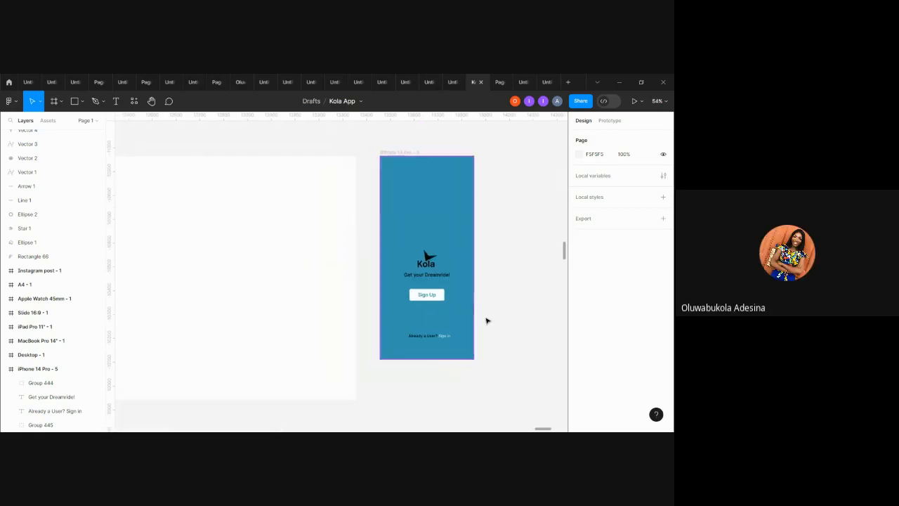
{"action": "scroll", "coordinate": [486, 321], "scroll_direction": "right", "scroll_amount": 3}
{"action": "scroll", "coordinate": [487, 321], "scroll_direction": "left", "scroll_amount": 5}
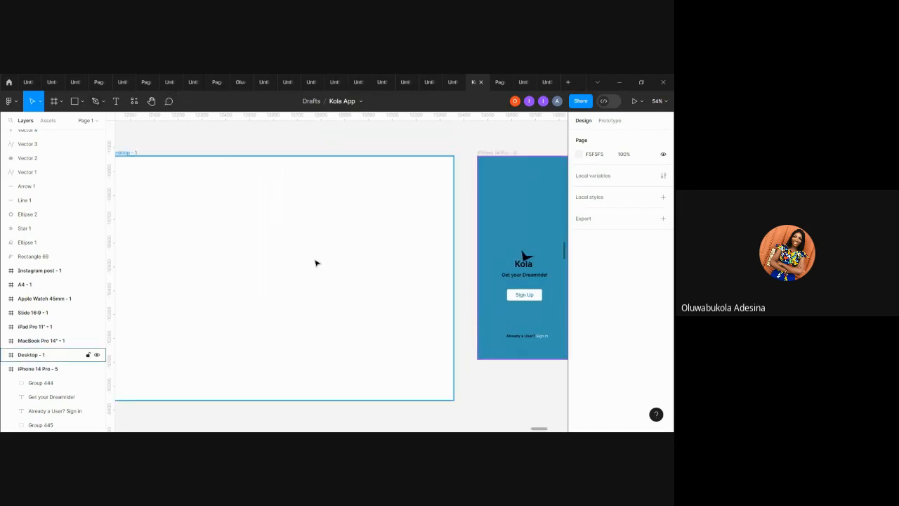
{"action": "scroll", "coordinate": [316, 264], "scroll_direction": "down", "scroll_amount": 3}
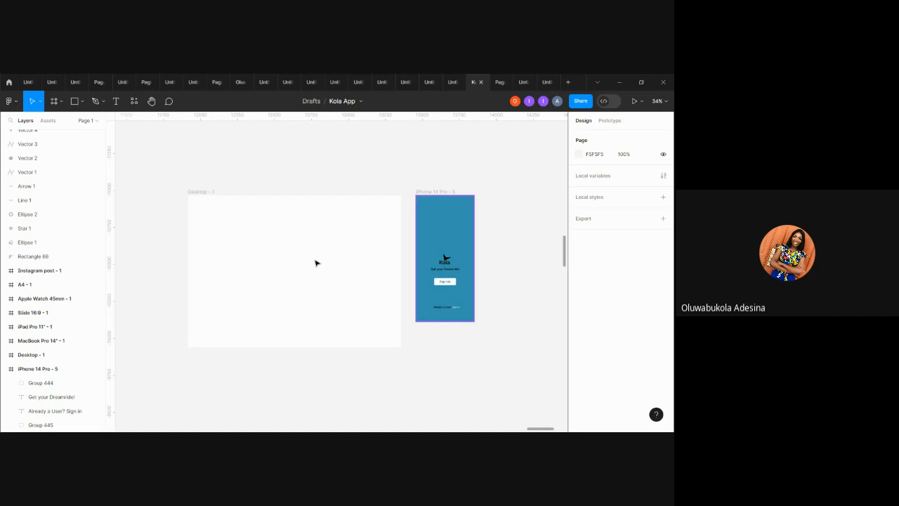
{"action": "scroll", "coordinate": [315, 263], "scroll_direction": "up", "scroll_amount": 4}
{"action": "scroll", "coordinate": [315, 264], "scroll_direction": "right", "scroll_amount": 5}
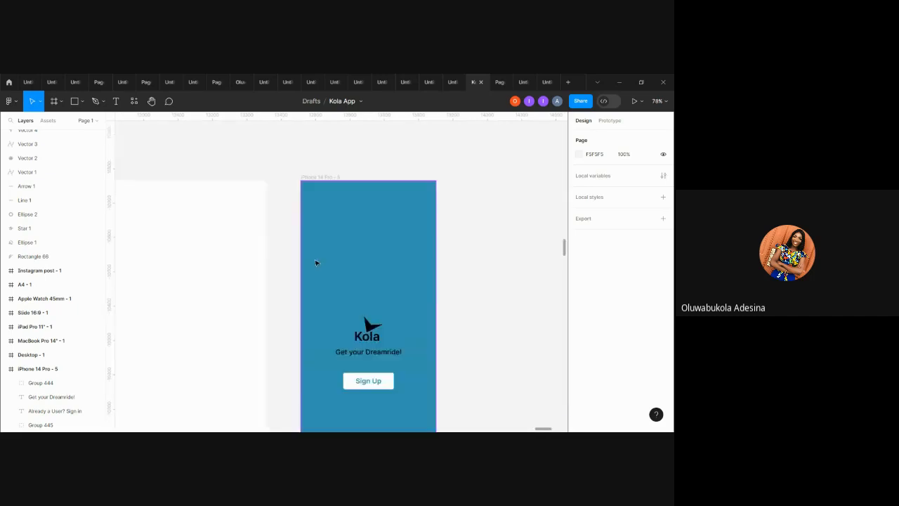
{"action": "scroll", "coordinate": [316, 264], "scroll_direction": "up", "scroll_amount": 2}
{"action": "scroll", "coordinate": [316, 263], "scroll_direction": "down", "scroll_amount": 2}
{"action": "scroll", "coordinate": [315, 264], "scroll_direction": "down", "scroll_amount": 2}
{"action": "scroll", "coordinate": [315, 263], "scroll_direction": "left", "scroll_amount": 5}
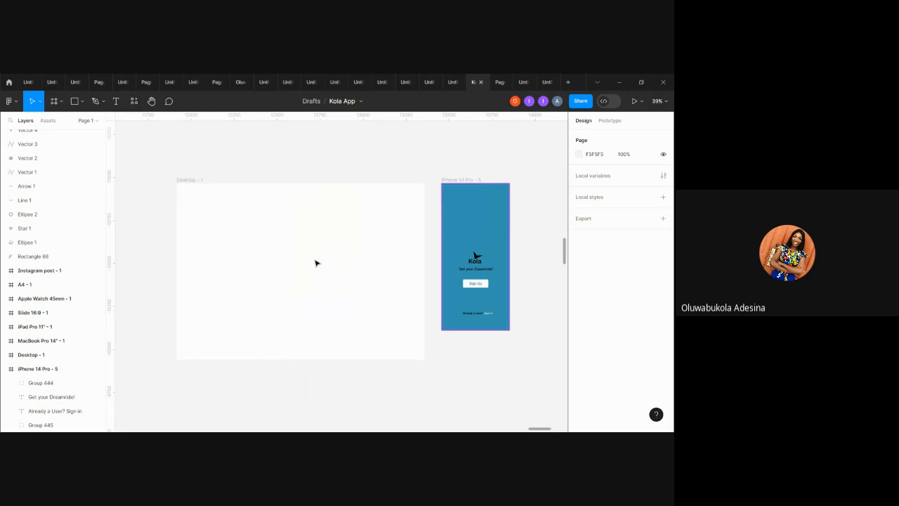
{"action": "scroll", "coordinate": [316, 263], "scroll_direction": "right", "scroll_amount": 2}
{"action": "scroll", "coordinate": [315, 264], "scroll_direction": "up", "scroll_amount": 5}
{"action": "scroll", "coordinate": [315, 264], "scroll_direction": "right", "scroll_amount": 5}
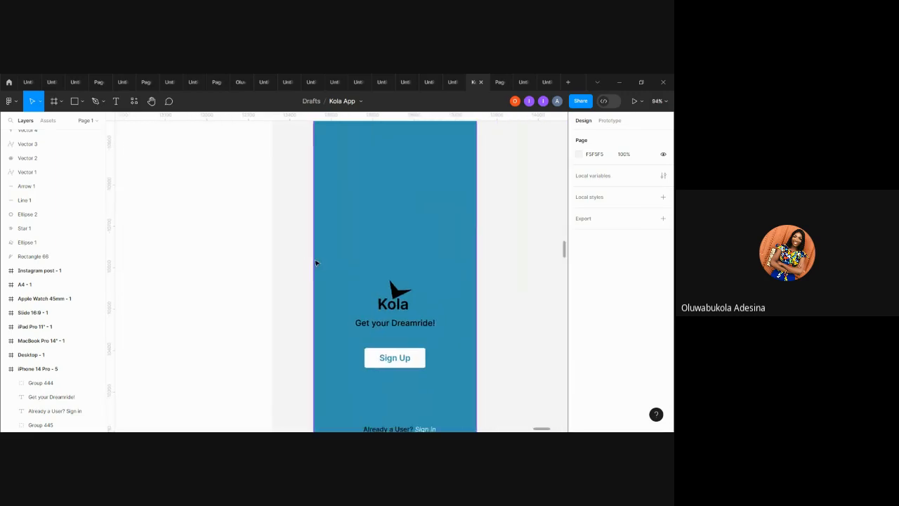
{"action": "scroll", "coordinate": [315, 264], "scroll_direction": "down", "scroll_amount": 5}
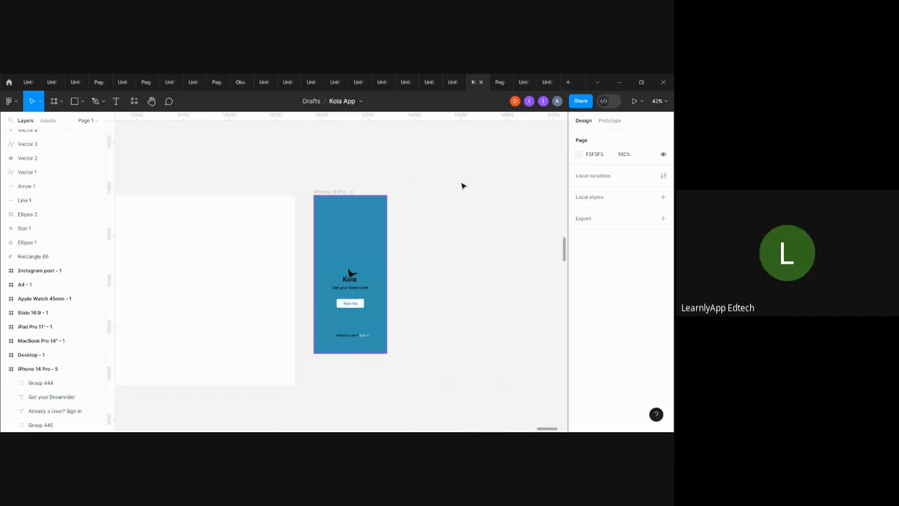